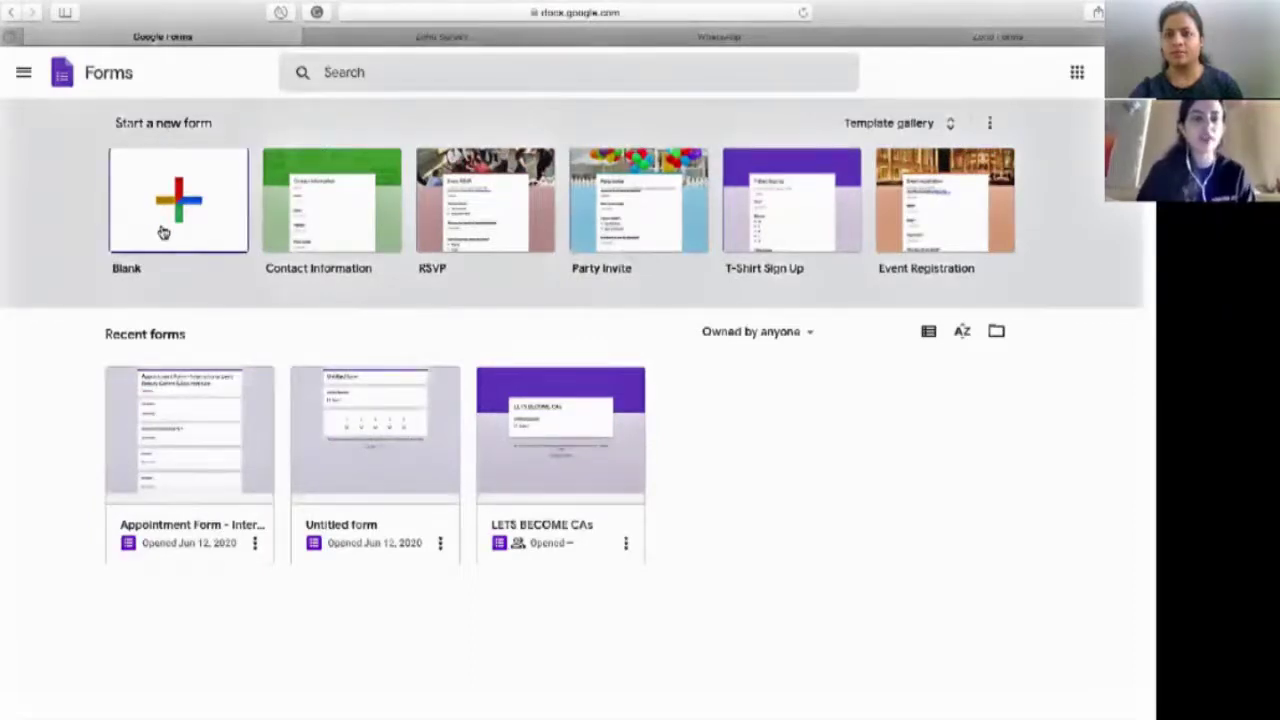
Create a blank form and title it "Appointment Form - Salon Name".
click(210, 229)
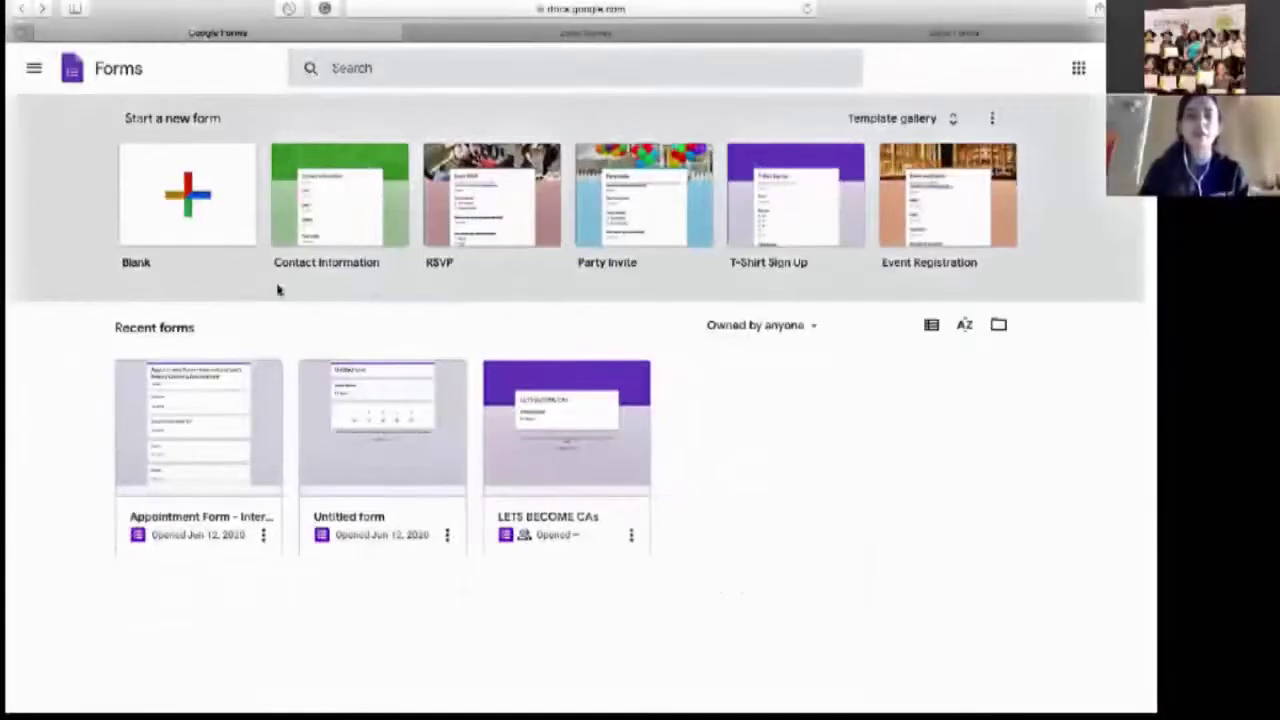
click(190, 209)
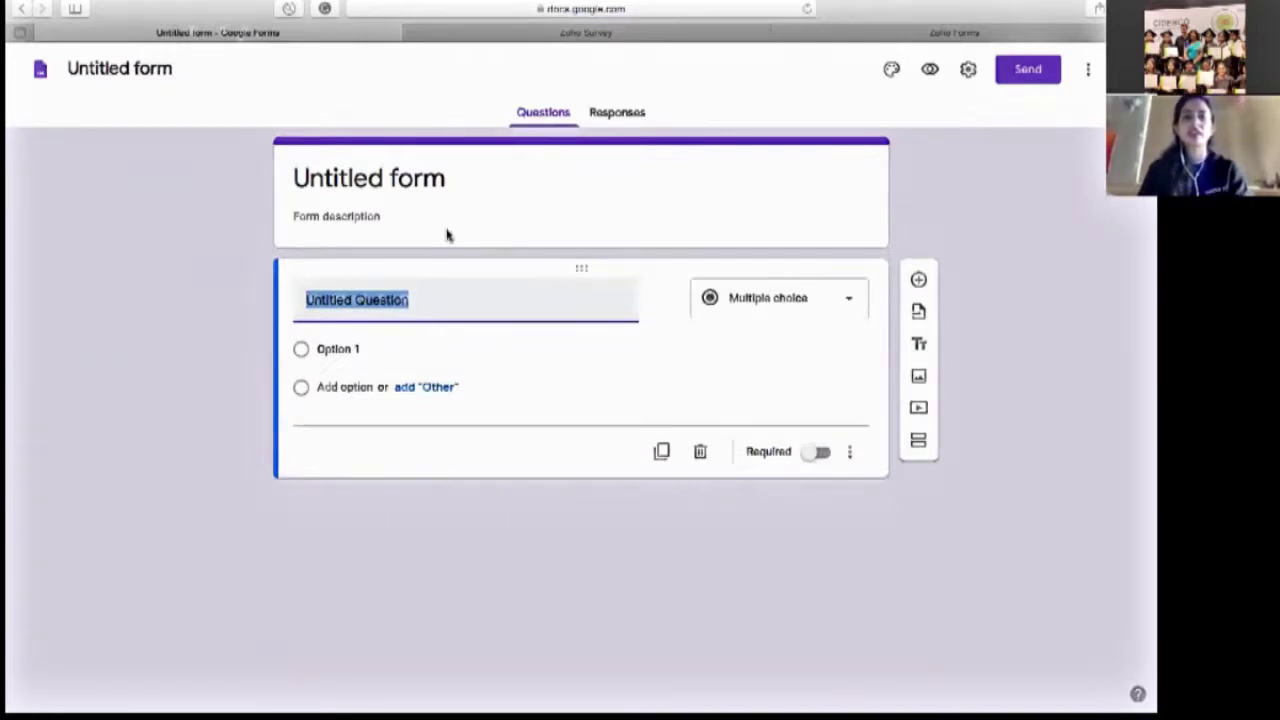
click(399, 180)
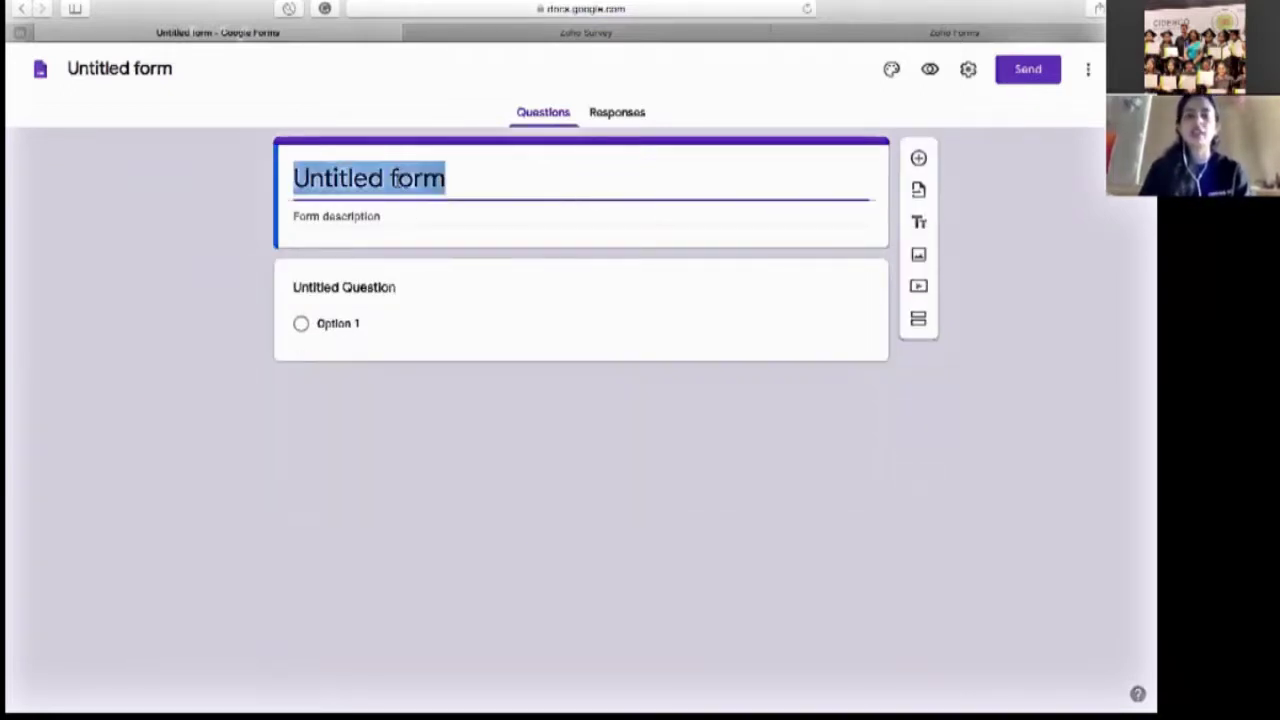
key(BackSpace)
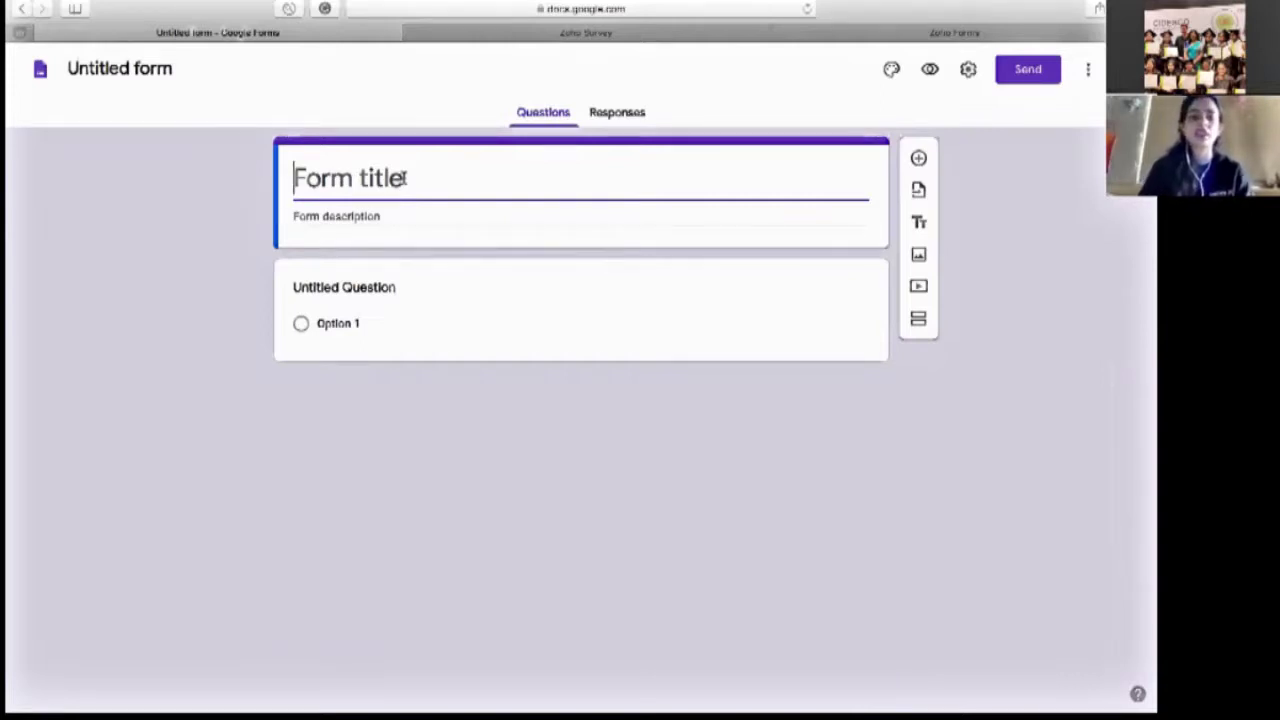
text(Appoi)
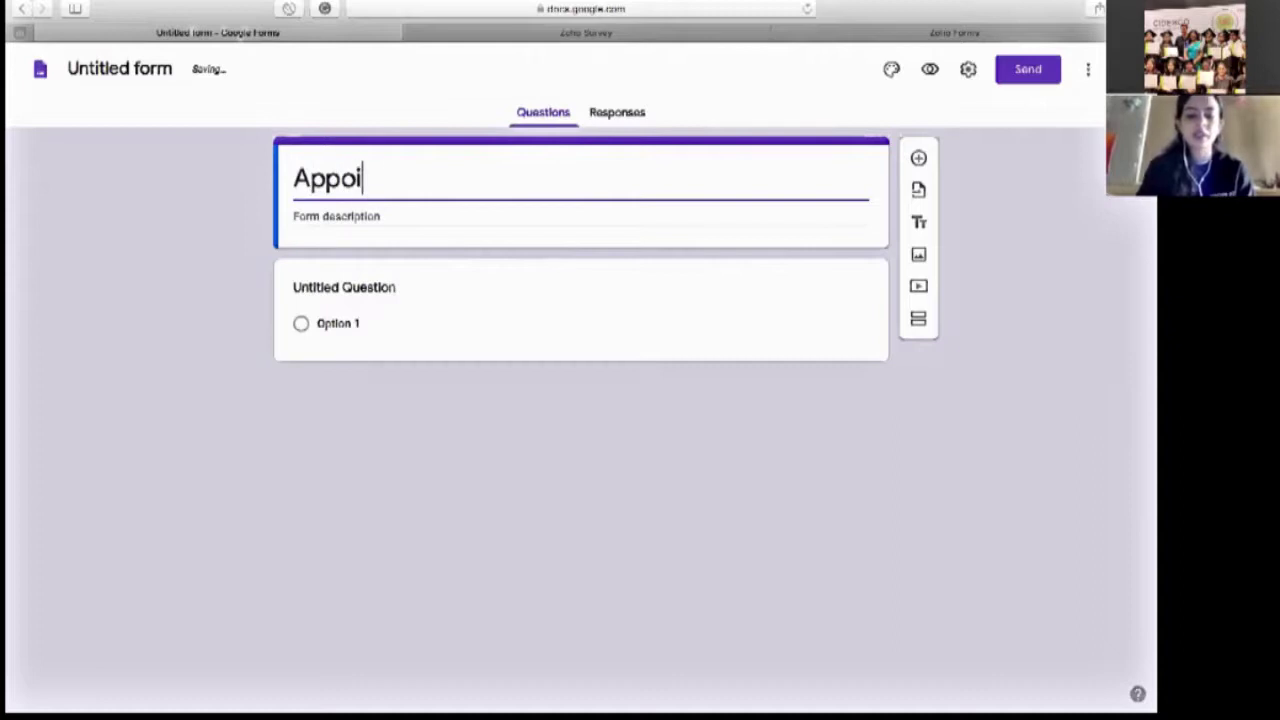
text(ntment Fo)
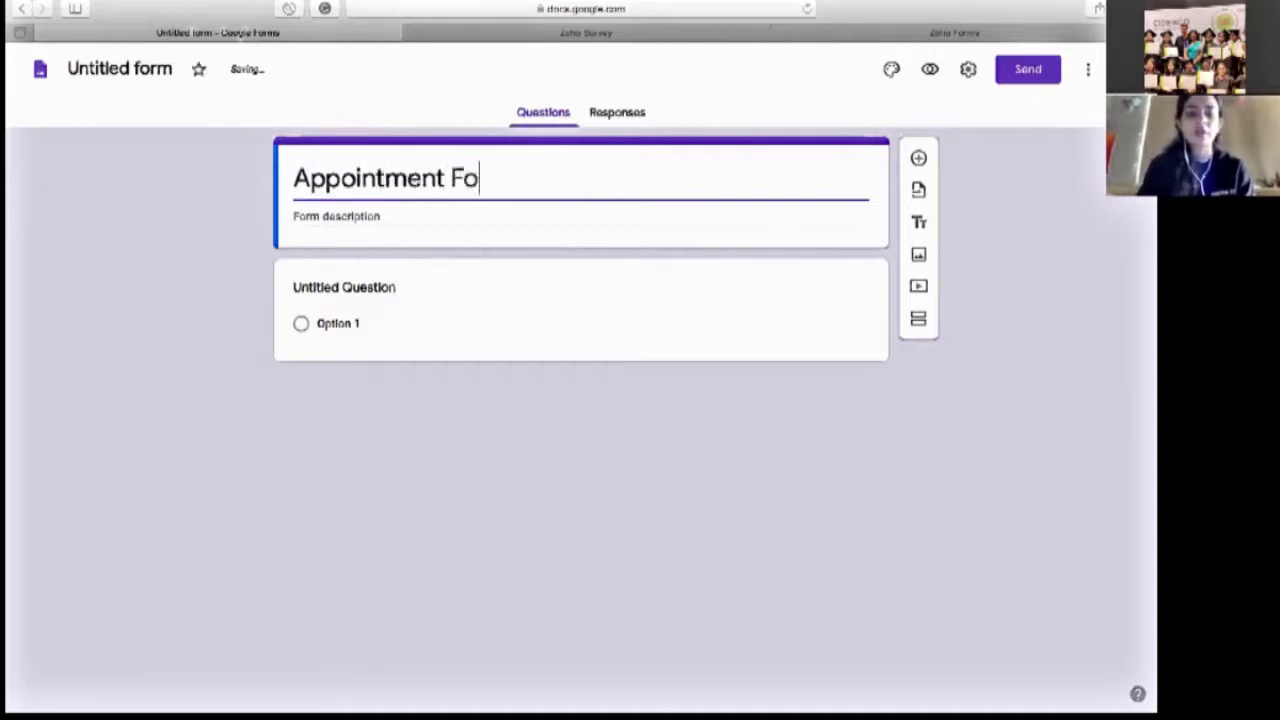
text(rm -)
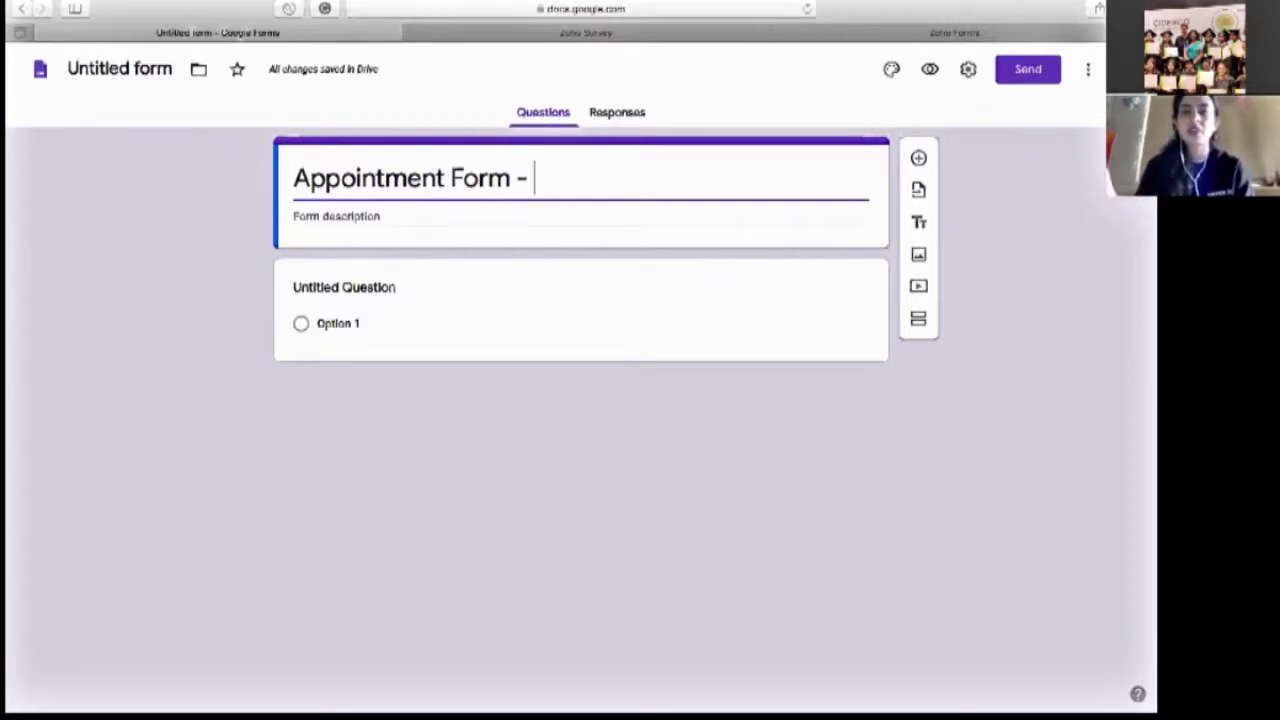
text(Salon Name)
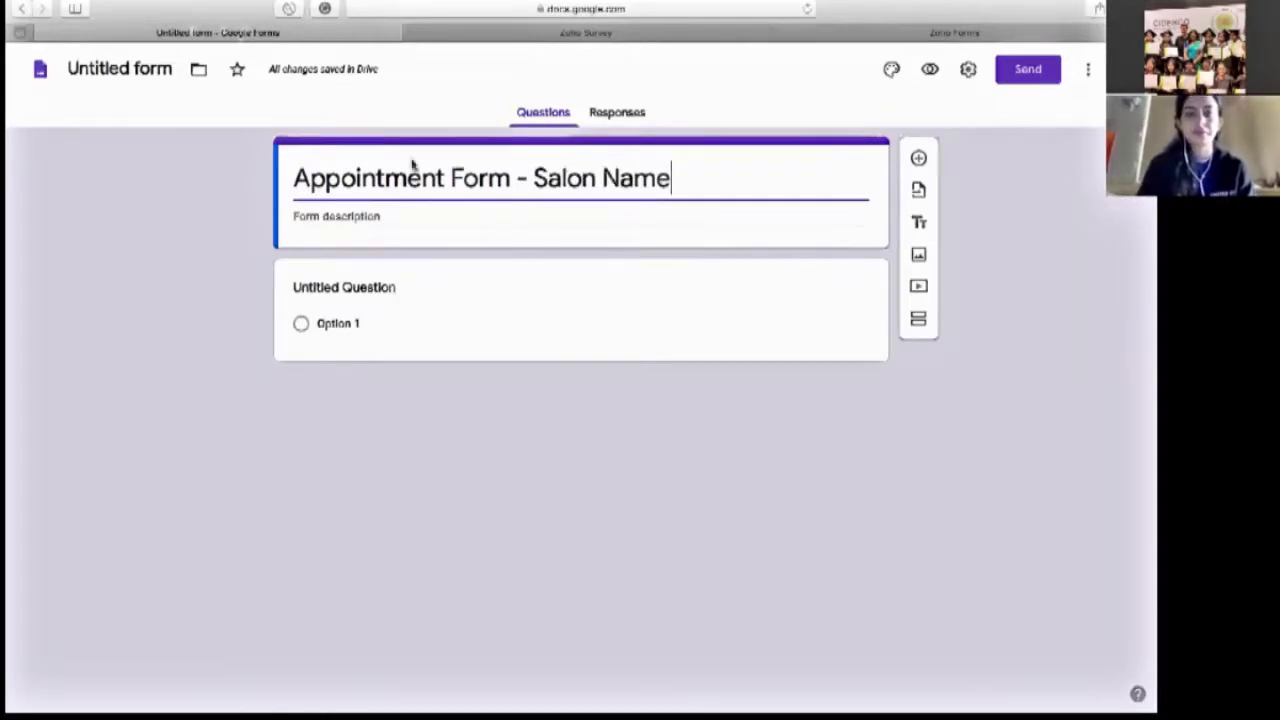
Enclose the words "Salon Name" in the form title in parentheses.
click(534, 178)
text(()
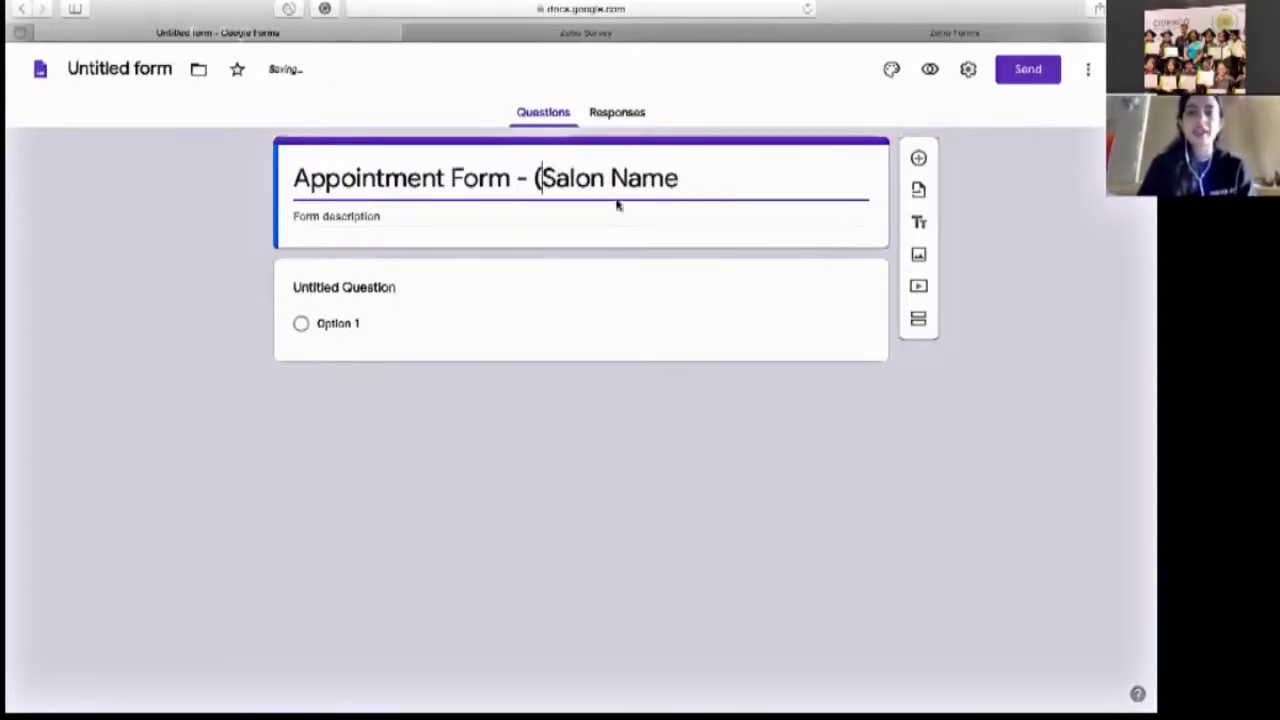
click(690, 179)
text())
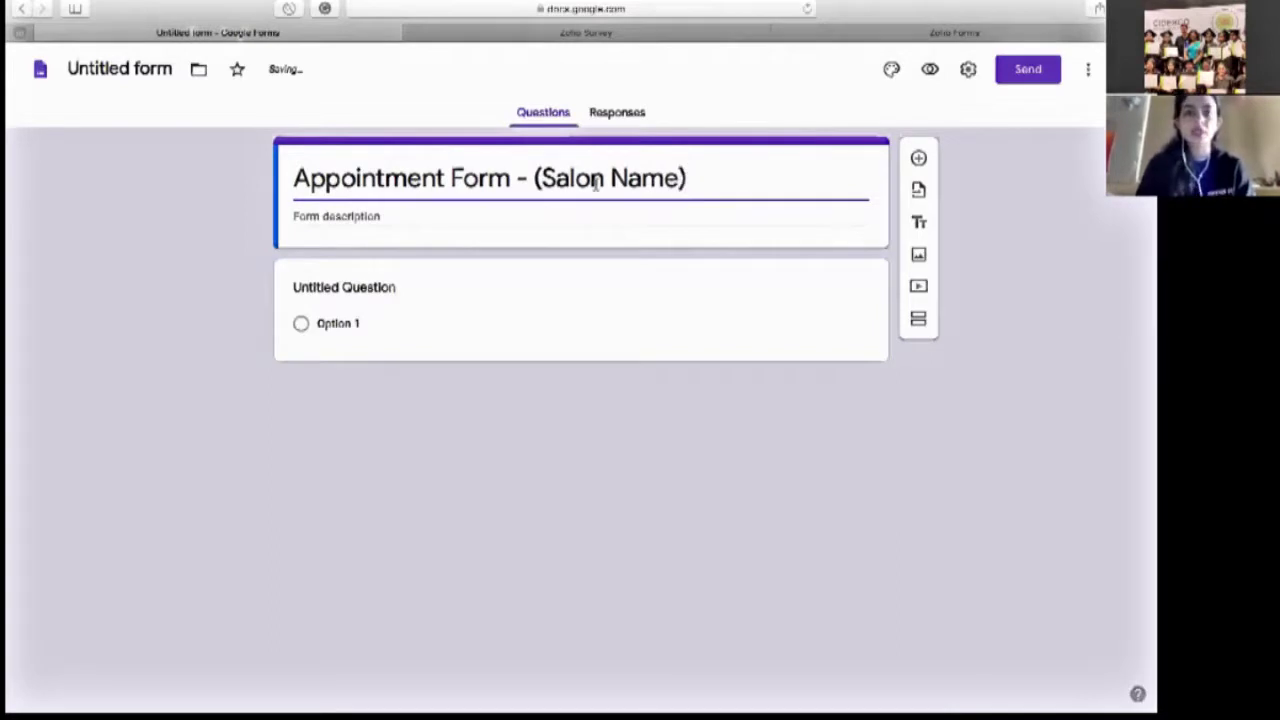
Enter "Health/Medical History Declaration Form." as the form description.
click(350, 218)
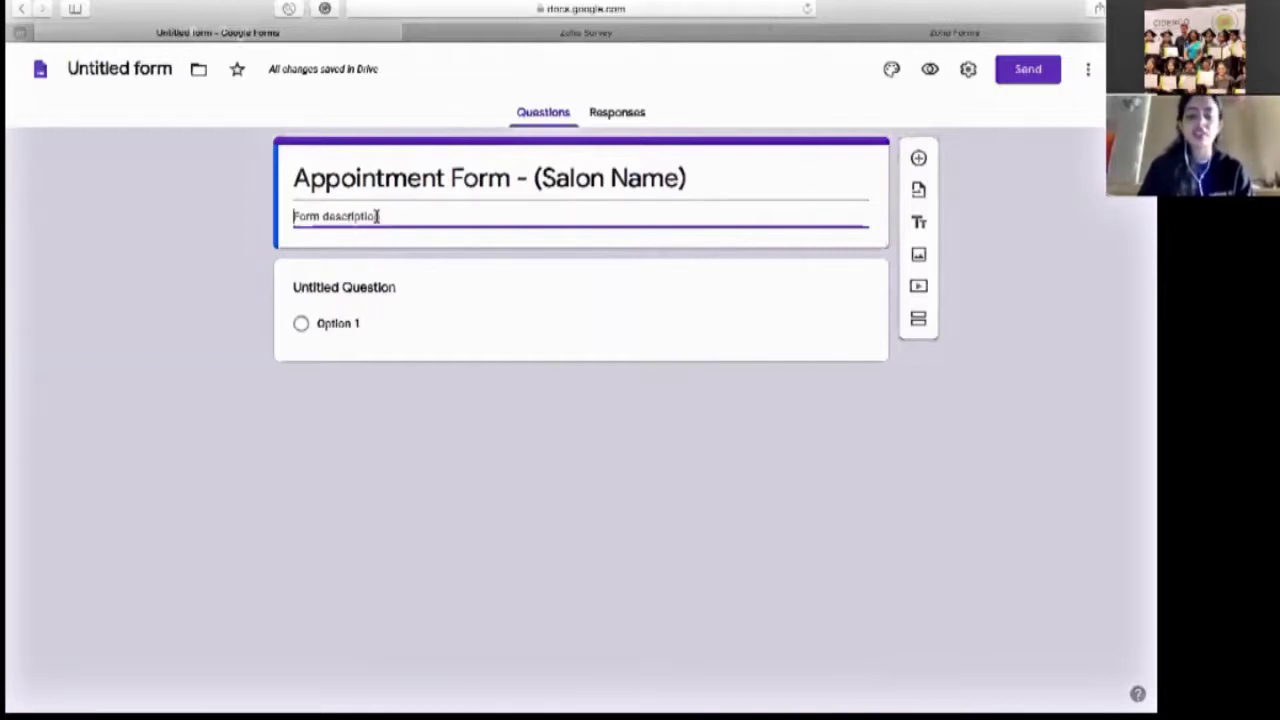
text(a)
key(BackSpace)
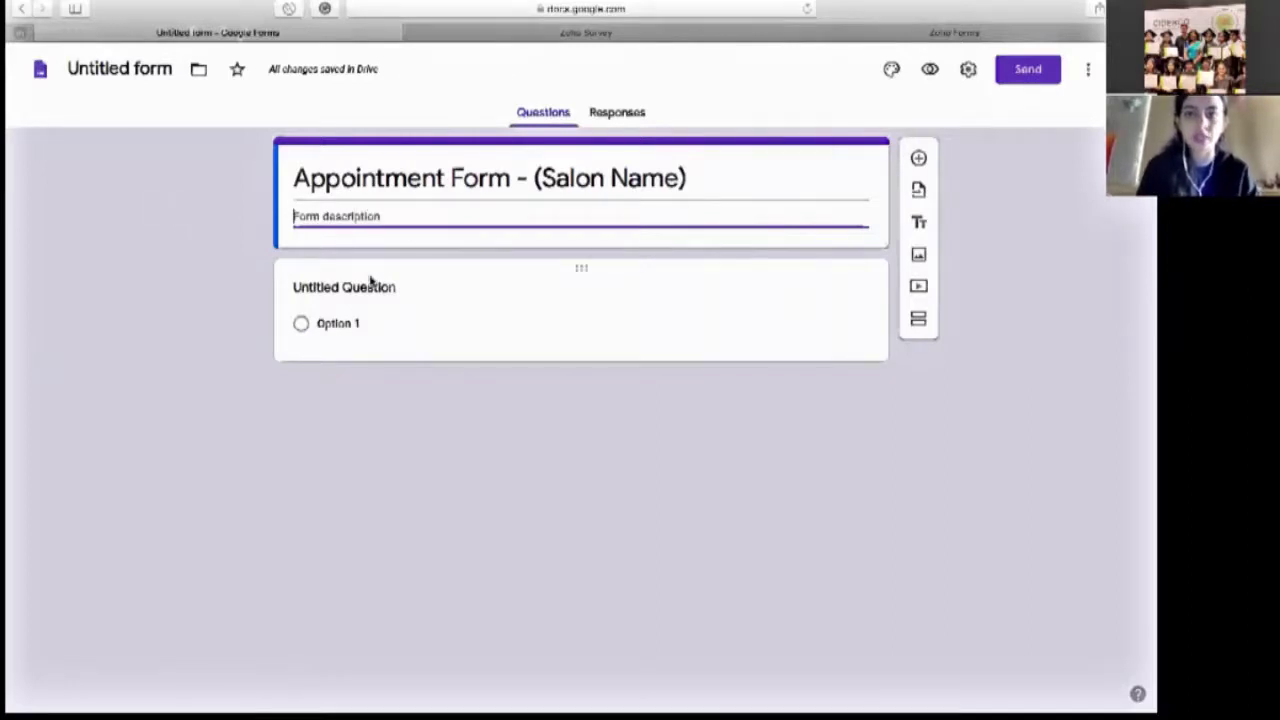
text(Health/Medical)
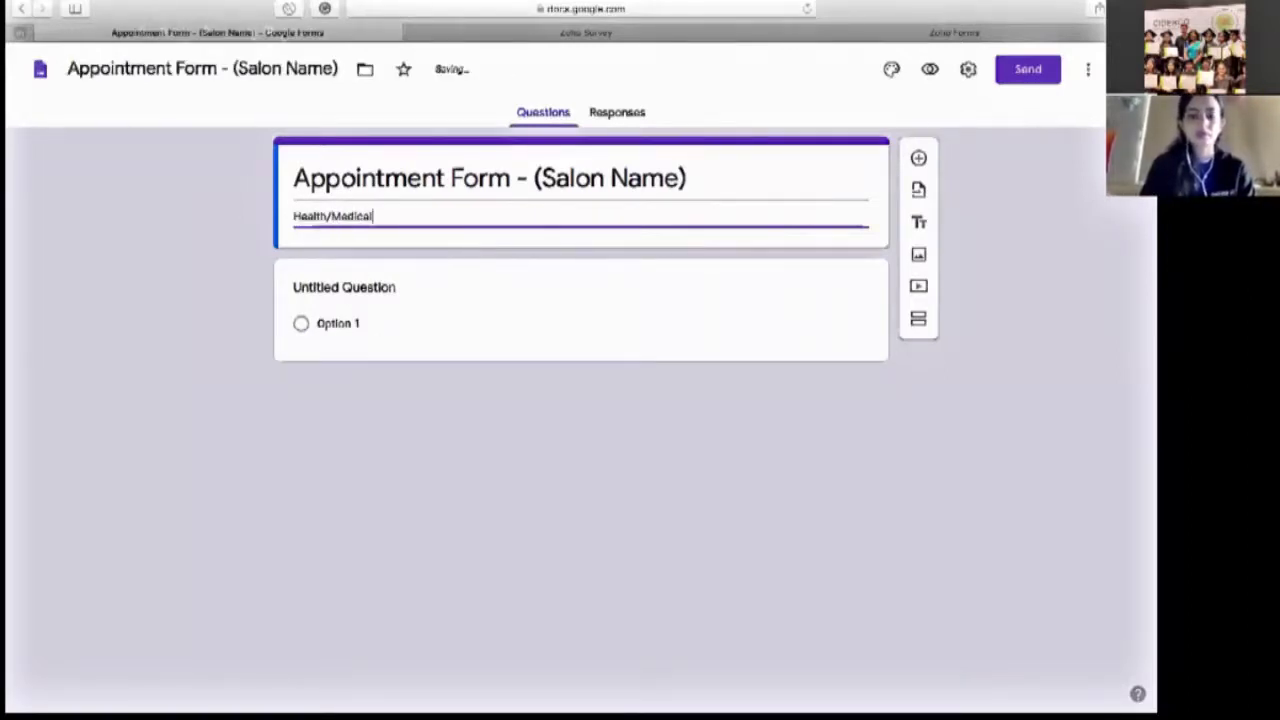
text( History Declarati)
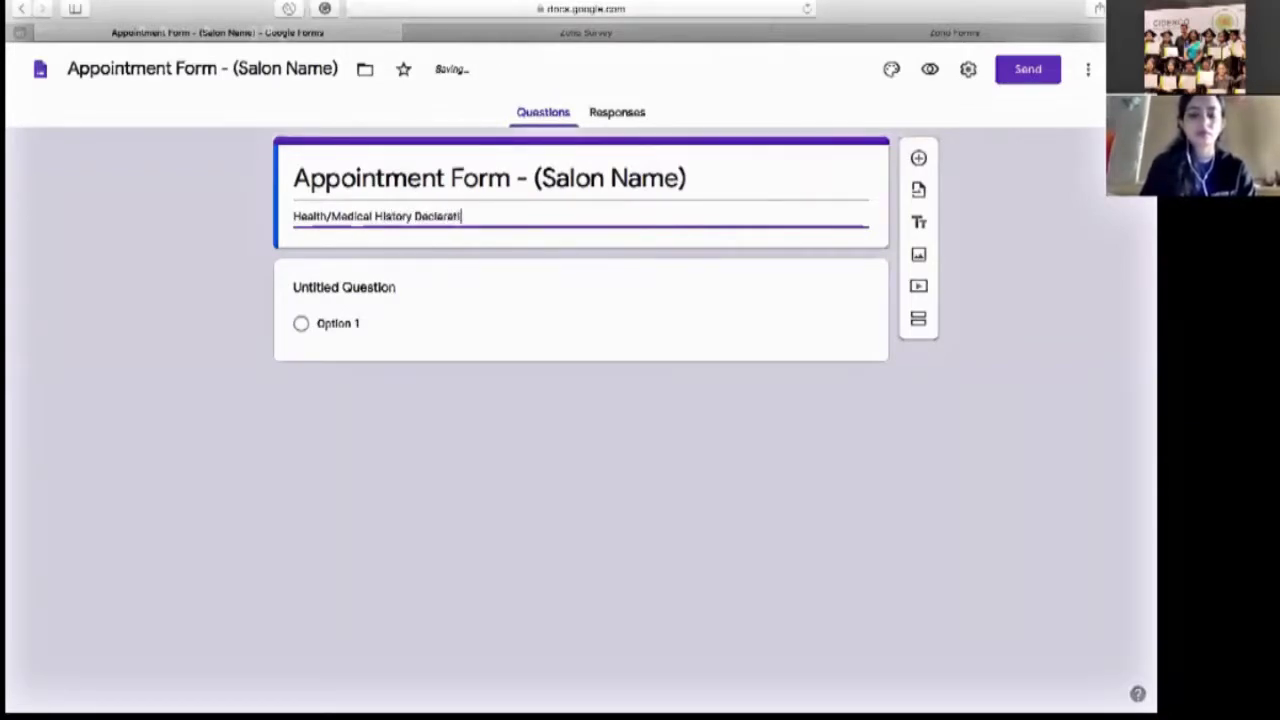
text(on Form.)
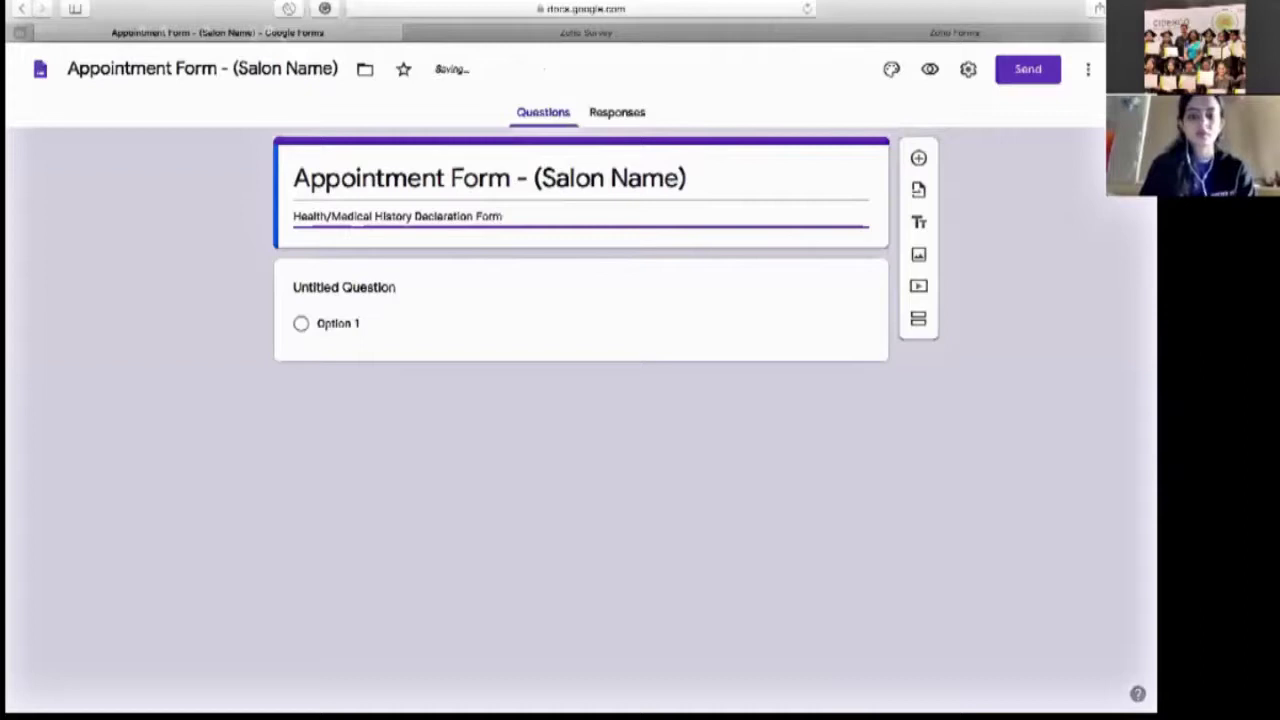
Examine the question types available for the untitled first question, from short answer to date and time.
click(349, 306)
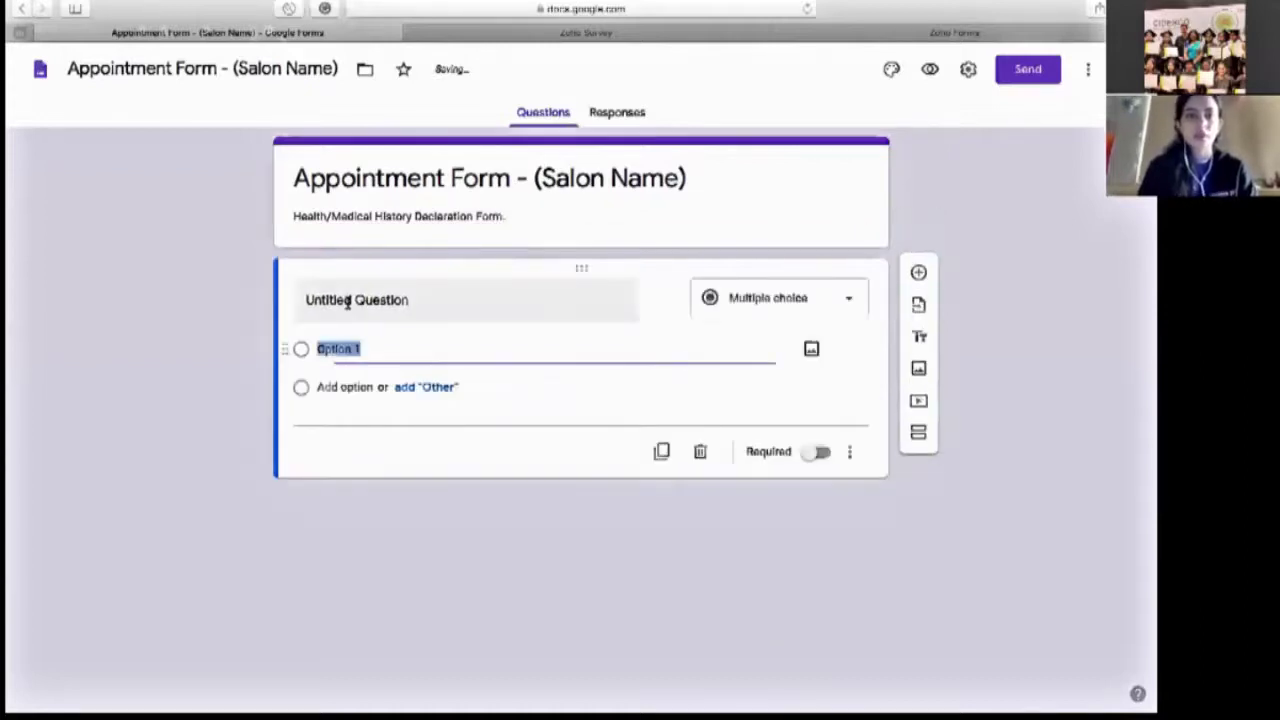
click(443, 310)
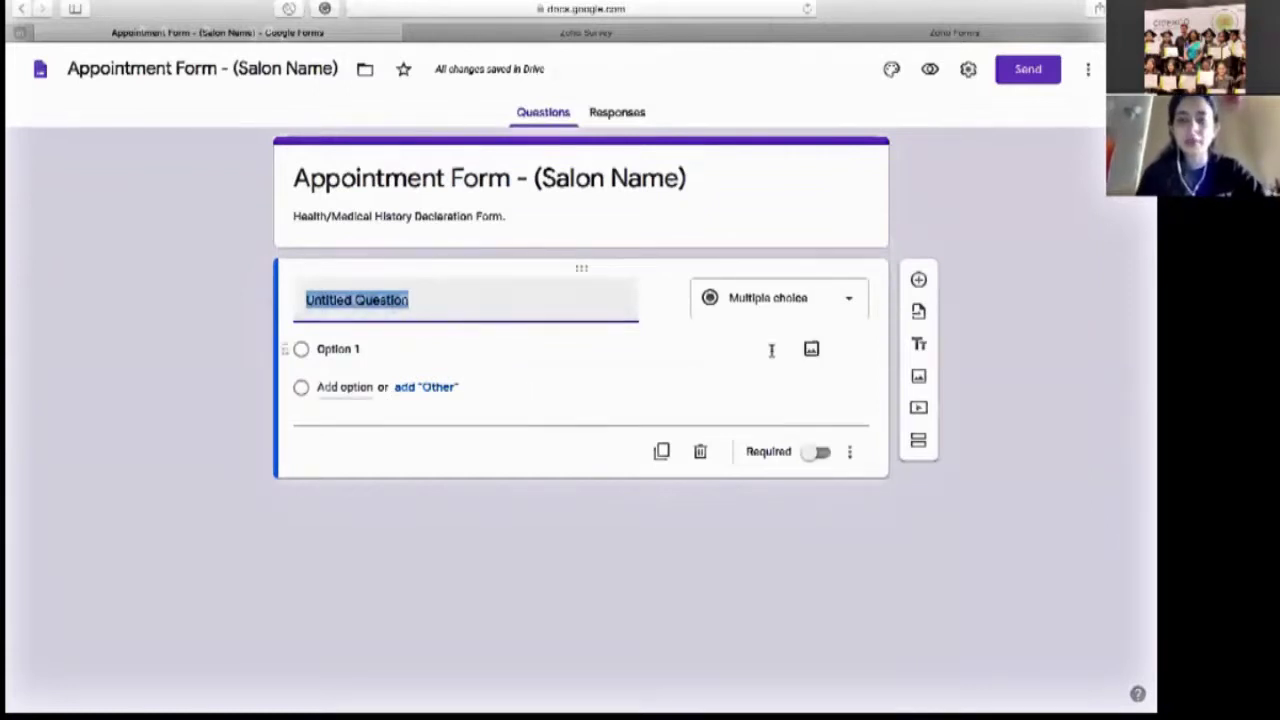
click(851, 305)
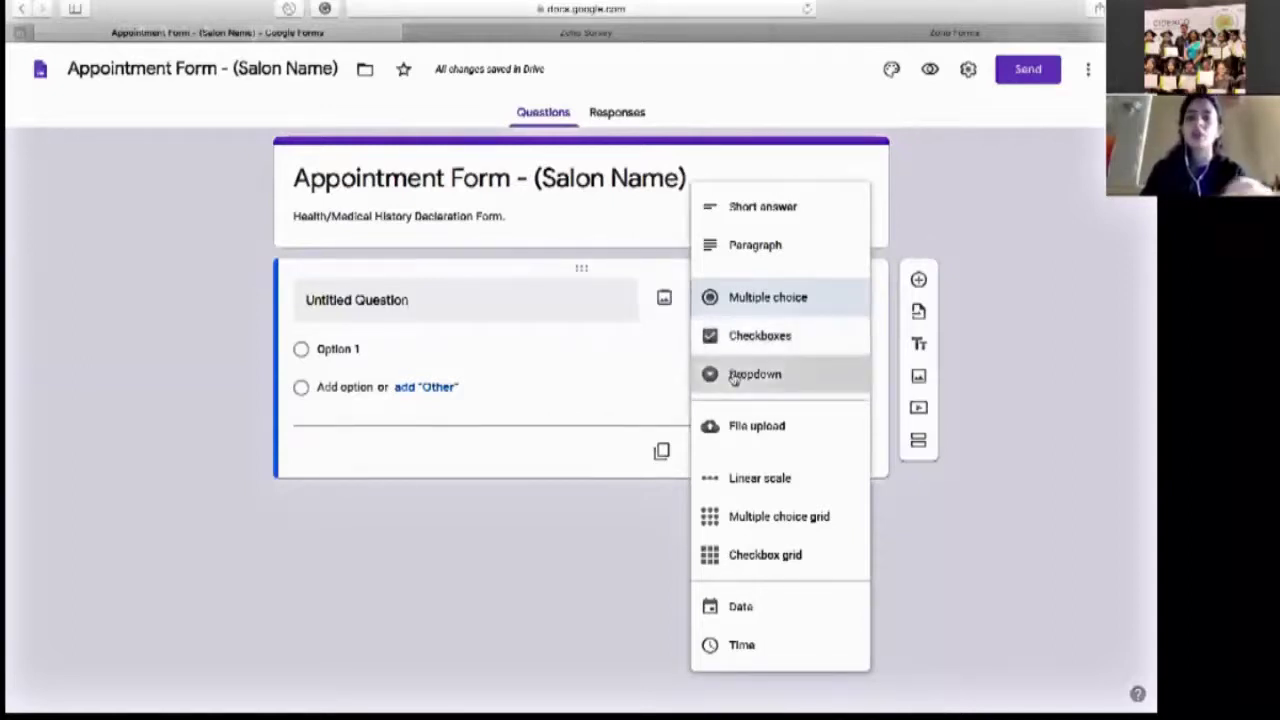
click(623, 391)
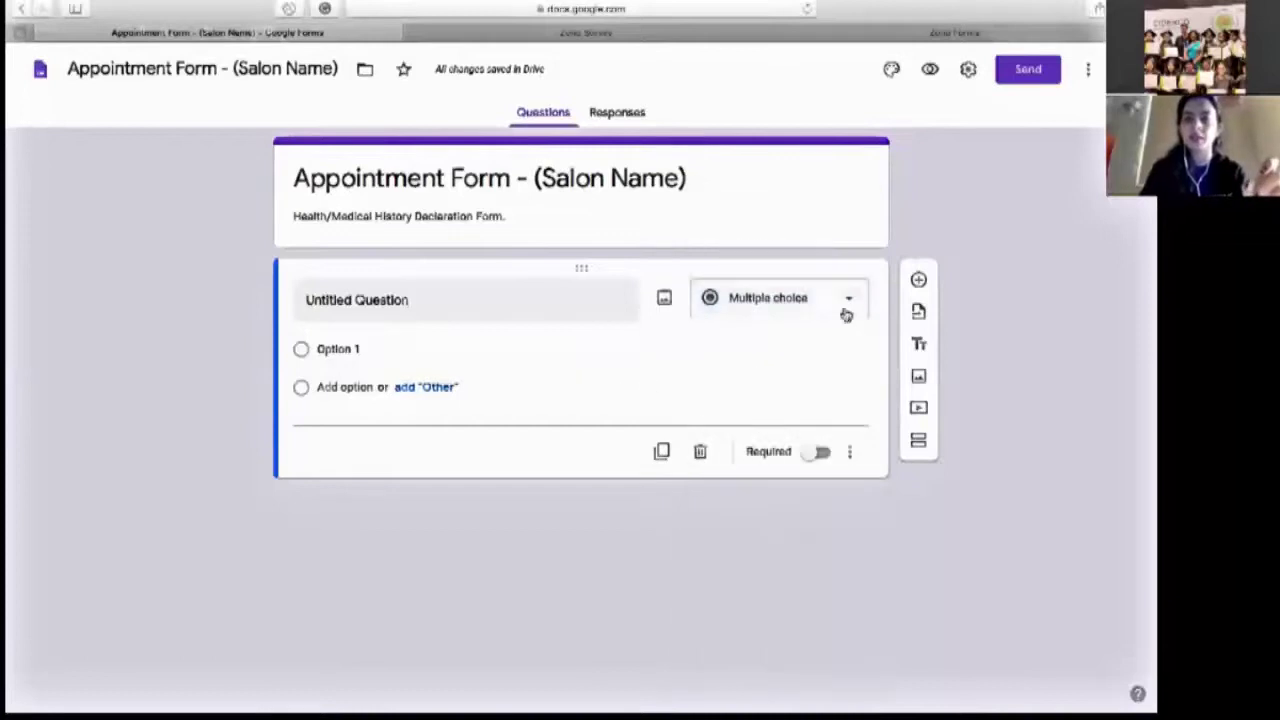
click(849, 303)
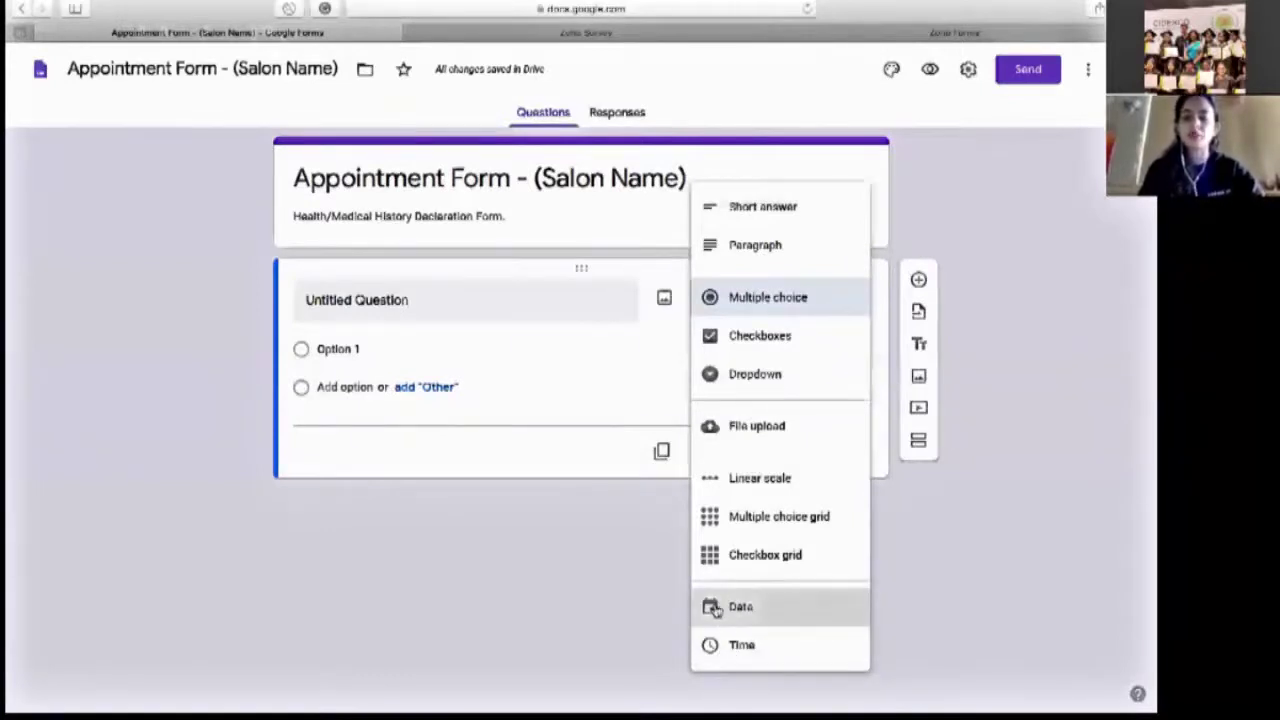
click(563, 473)
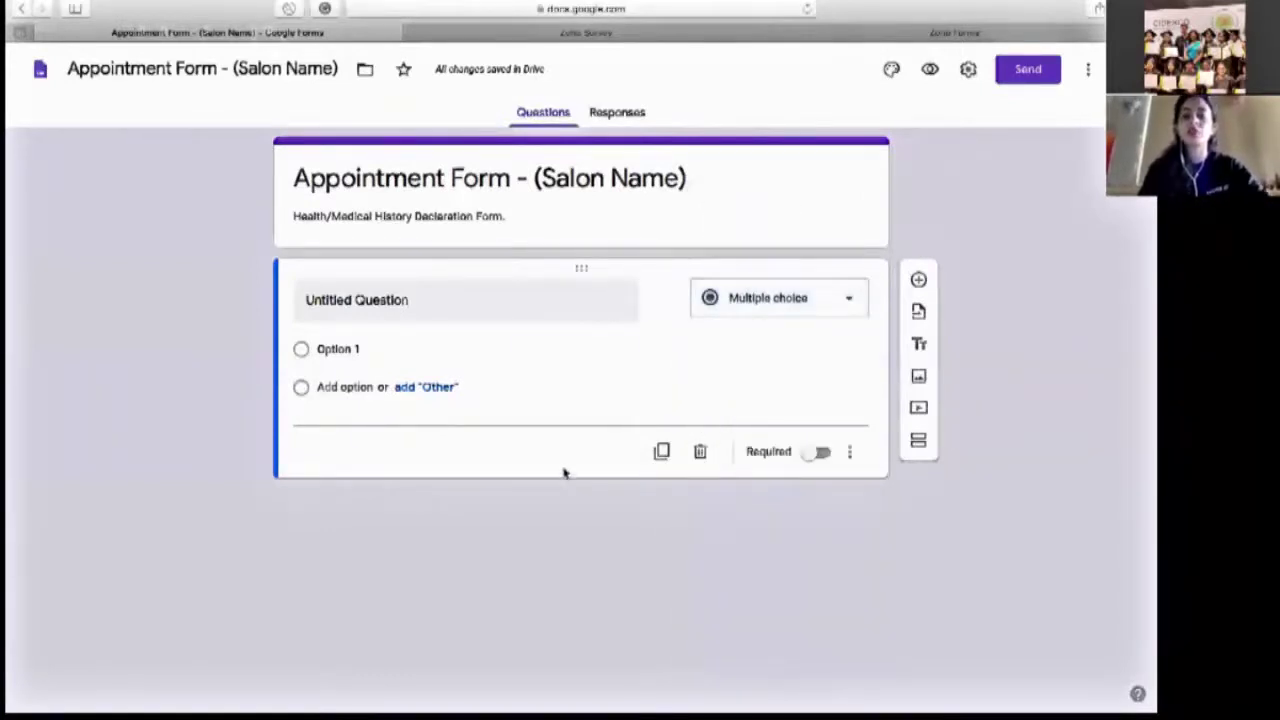
click(851, 300)
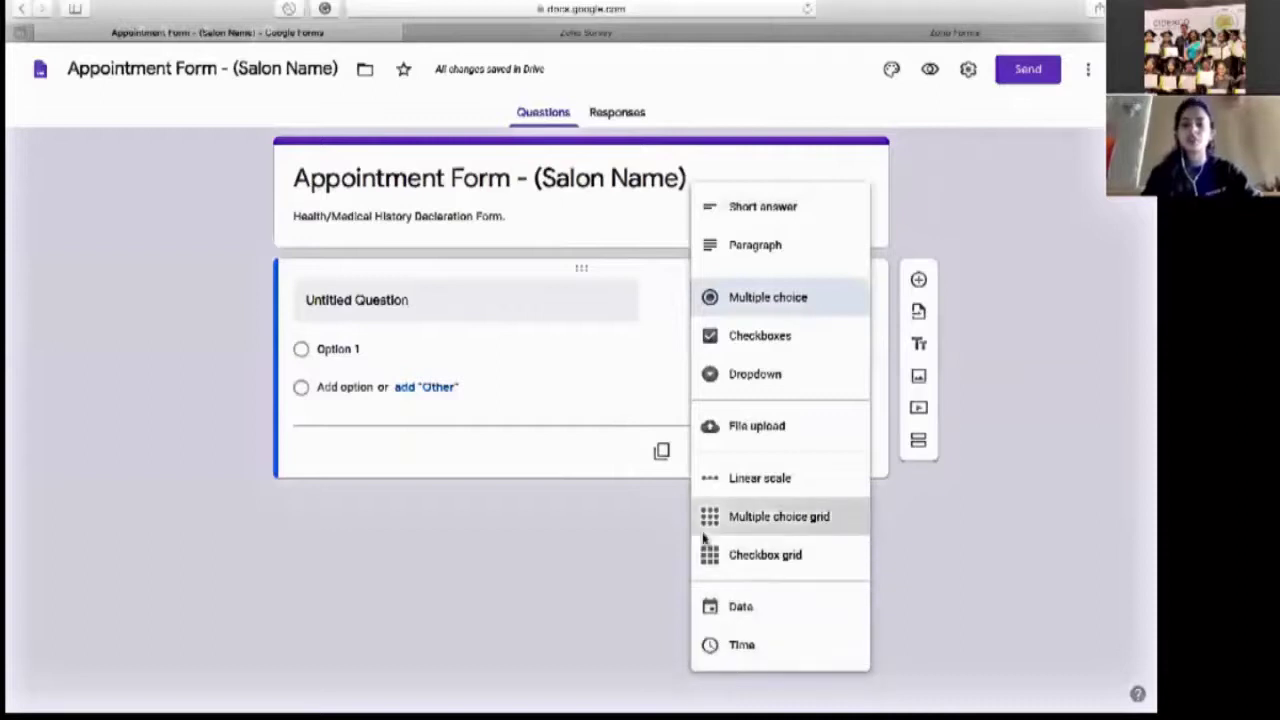
click(582, 476)
Name the first question "Full Name", set it to short answer and make it required.
click(440, 297)
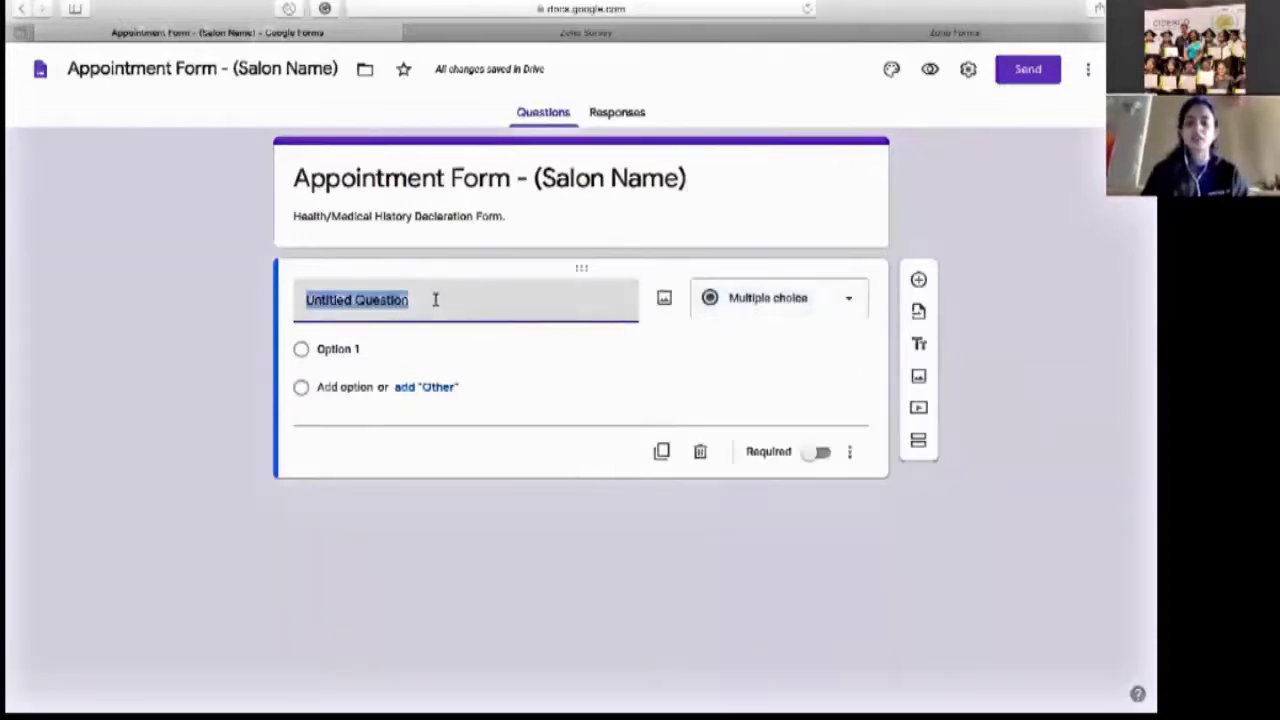
key(BackSpace)
text(Full Name)
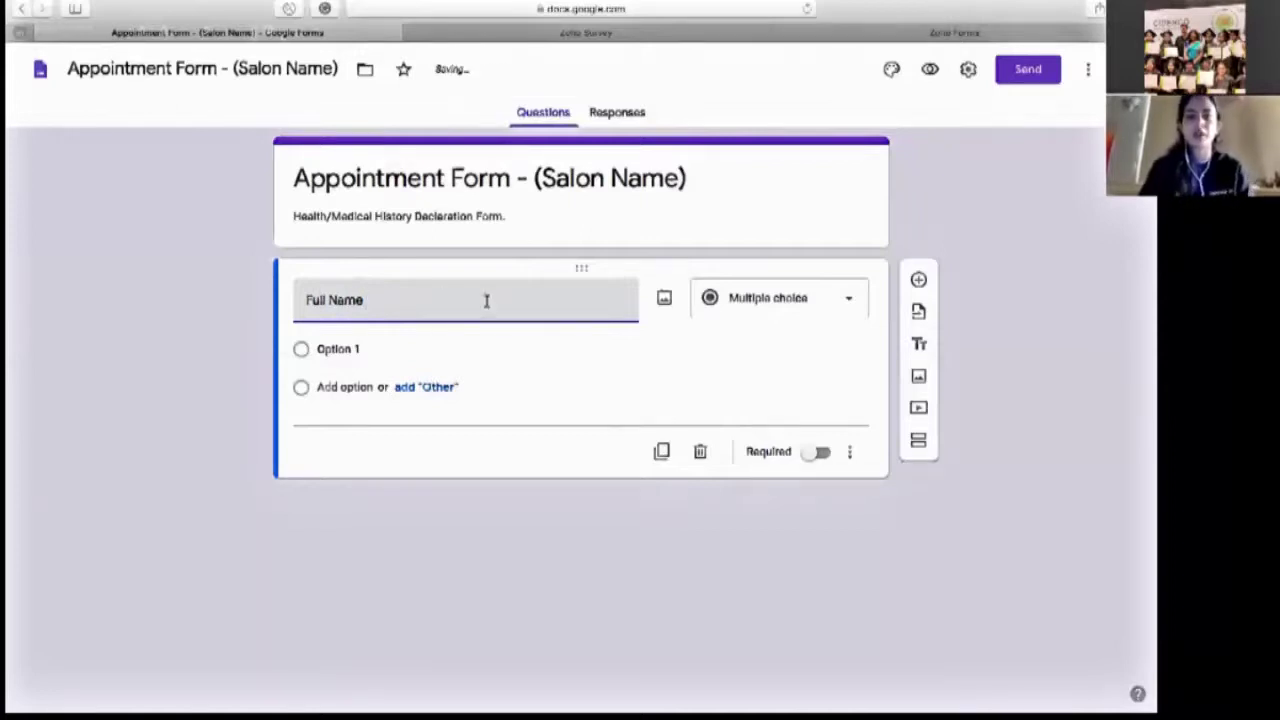
click(748, 371)
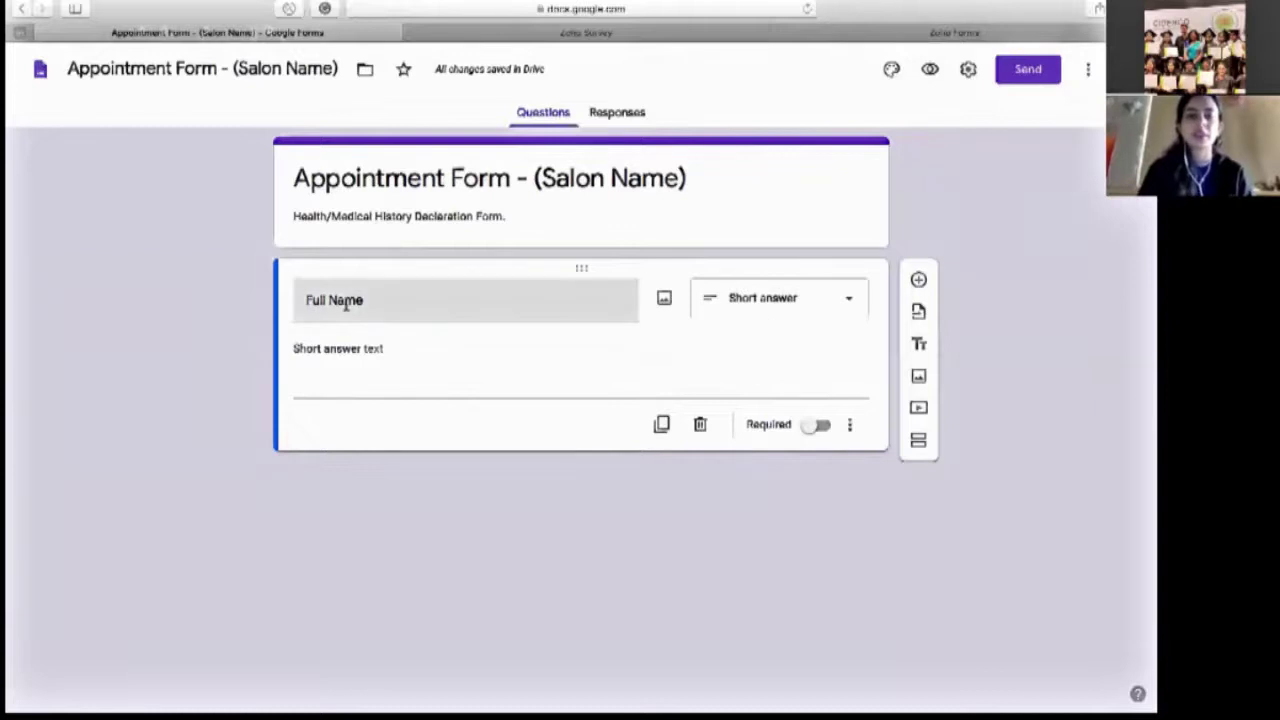
click(786, 297)
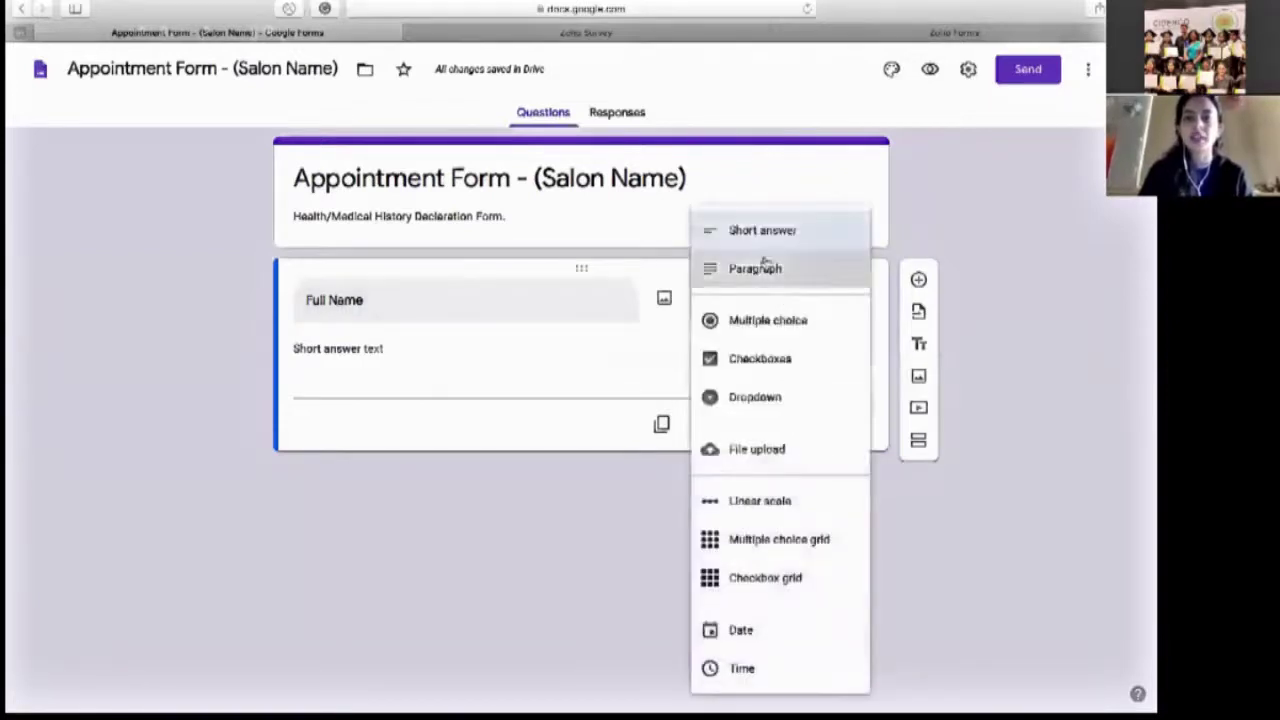
click(757, 238)
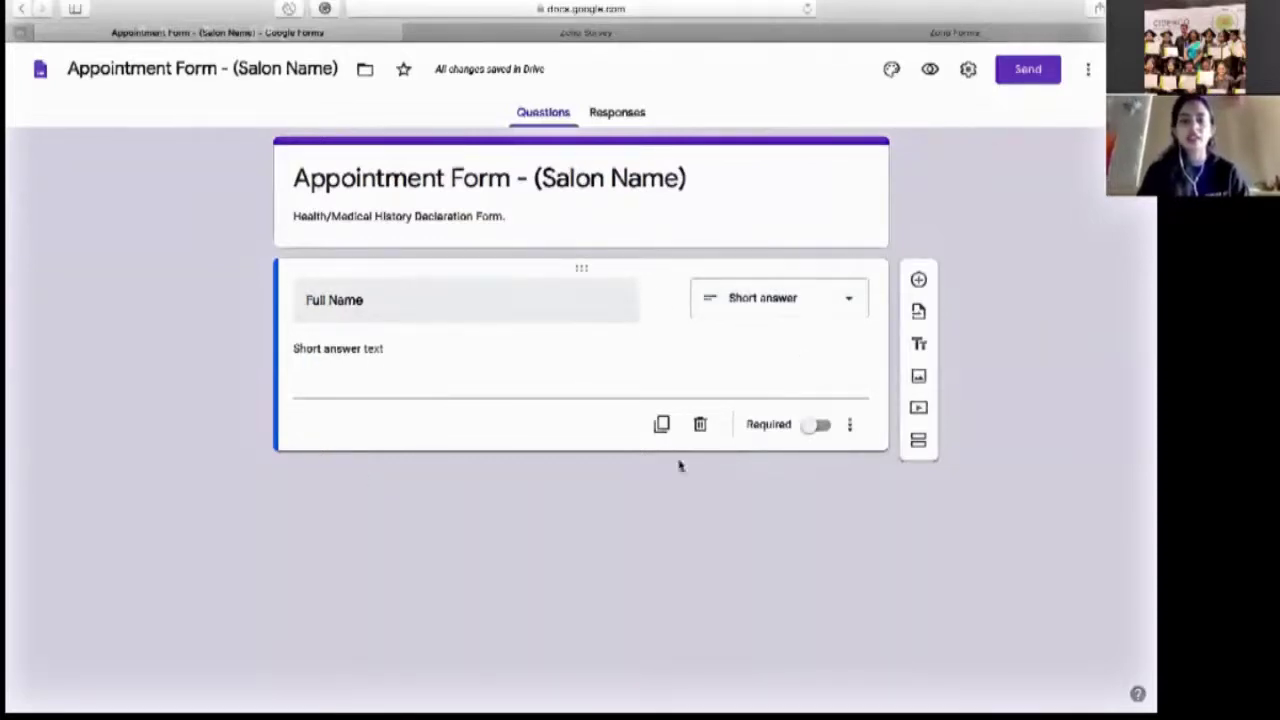
click(816, 425)
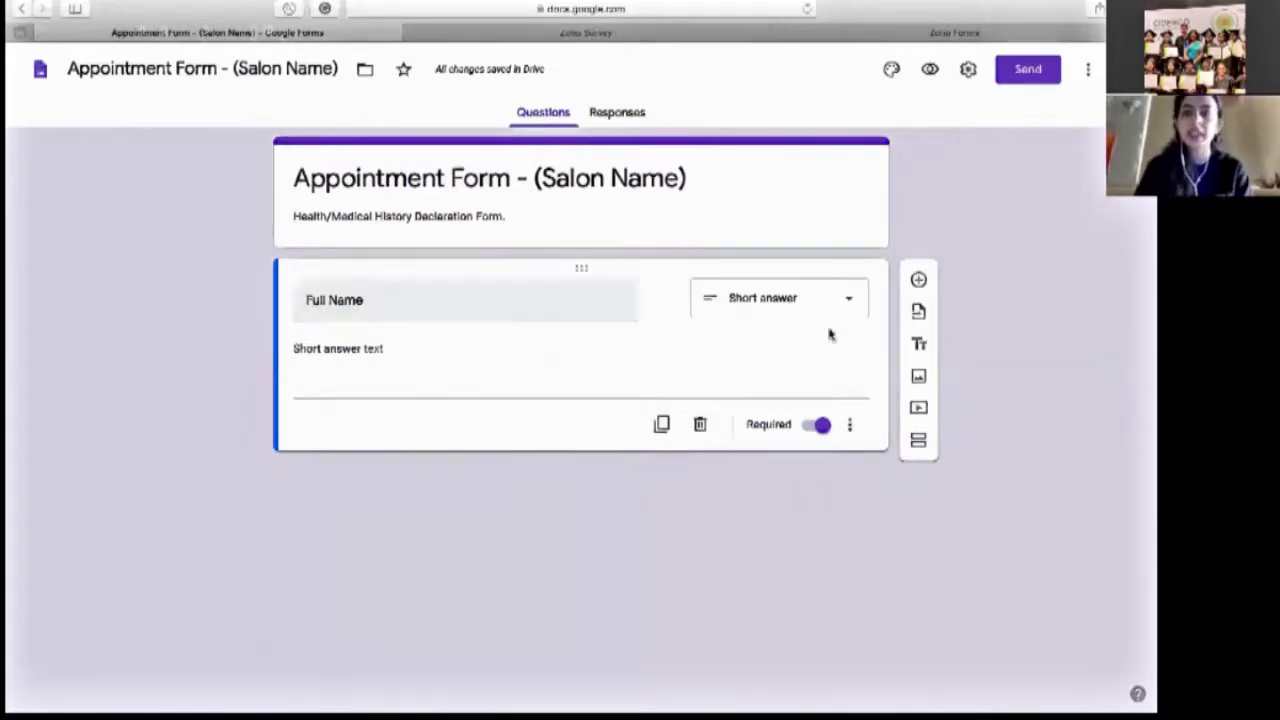
Add a second question "Email ID" with a short answer and make it required.
click(917, 284)
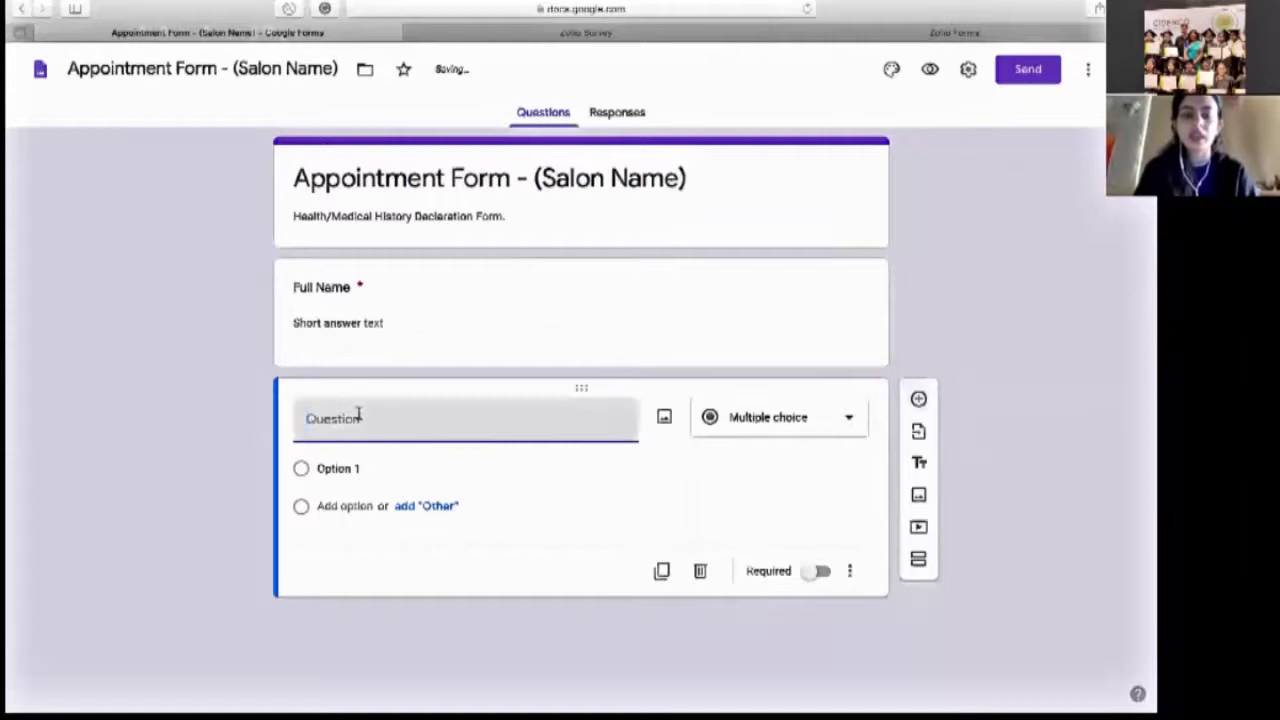
text(Email Id)
key(BackSpace)
text(D)
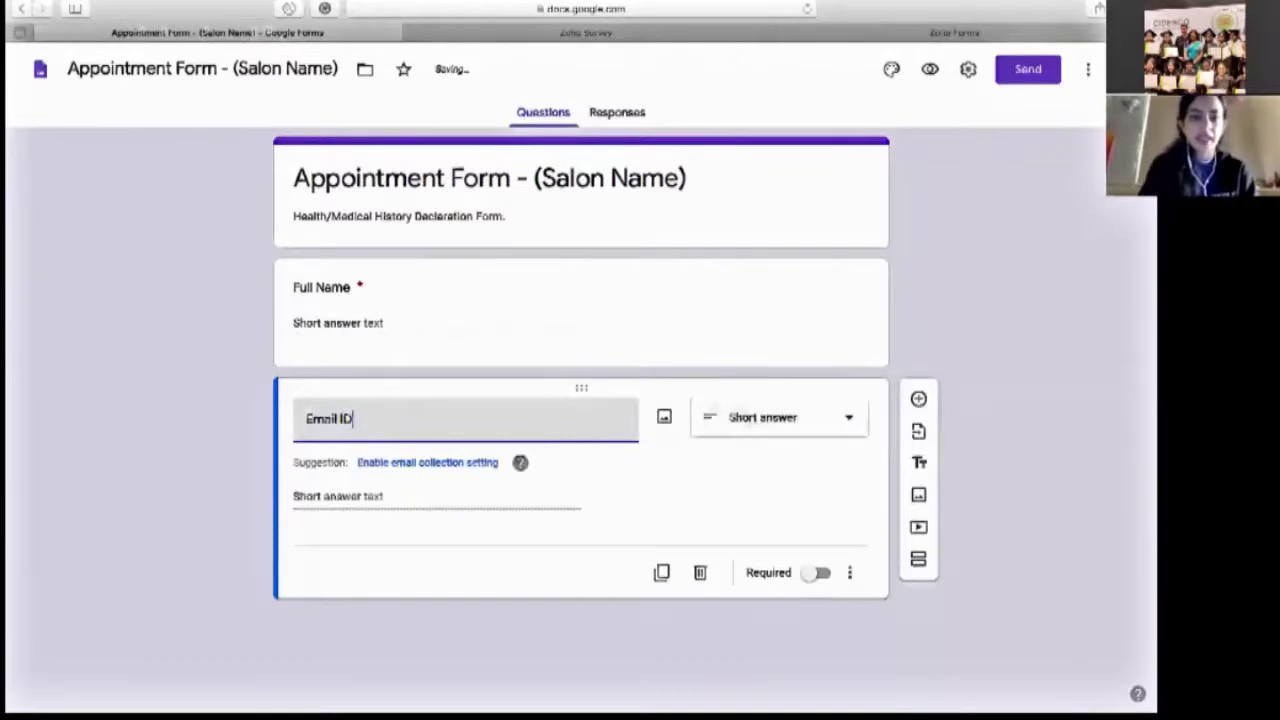
click(786, 417)
click(775, 231)
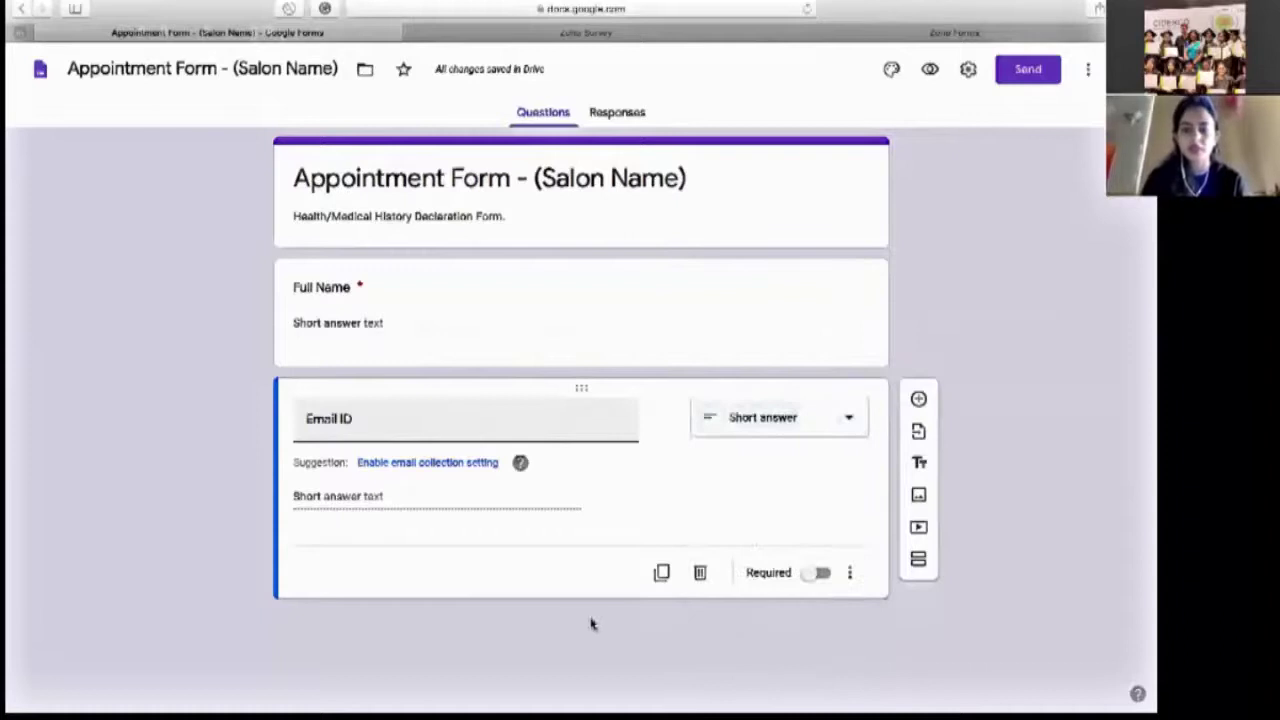
click(815, 574)
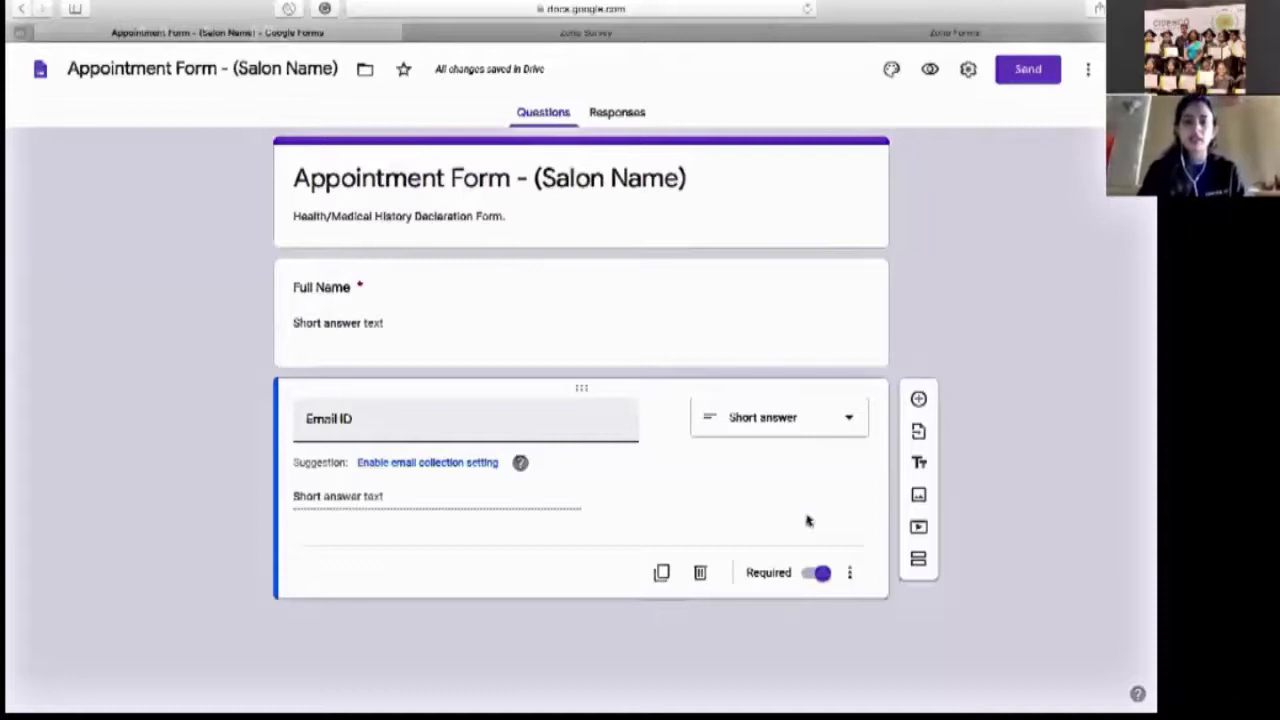
Add a third question "Contact Information" of the short answer type.
click(920, 400)
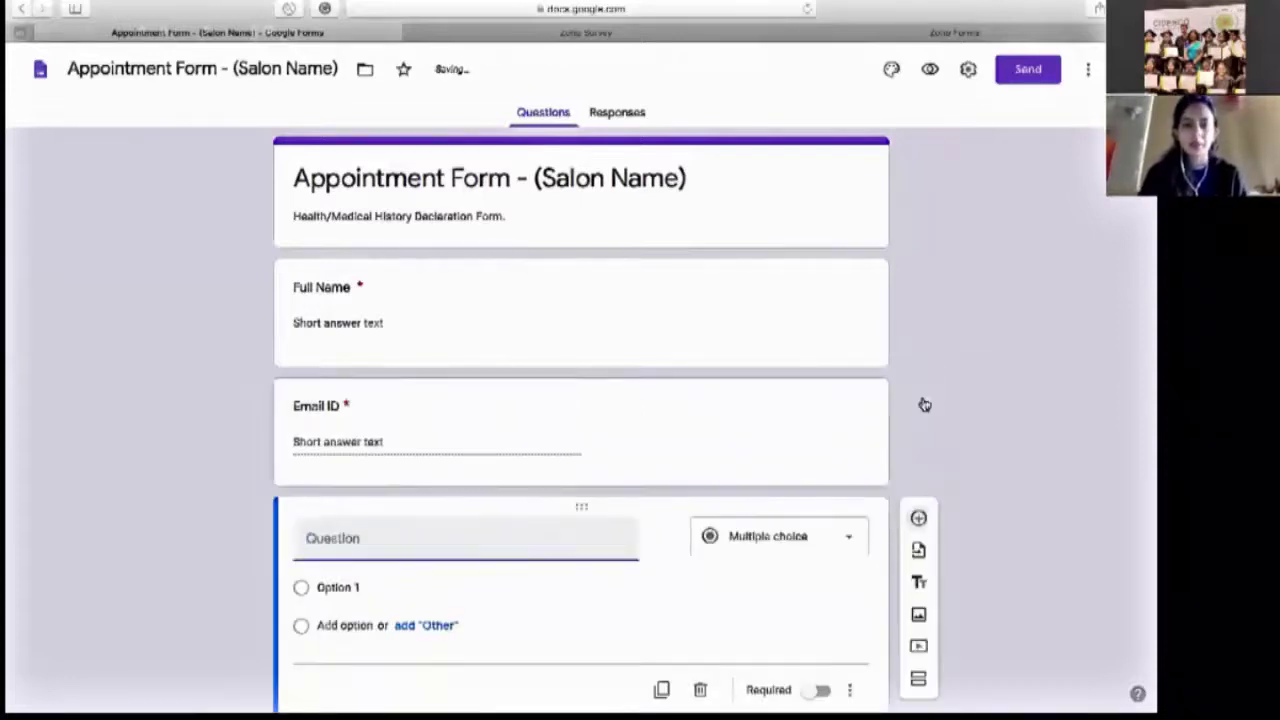
text(Contact Information)
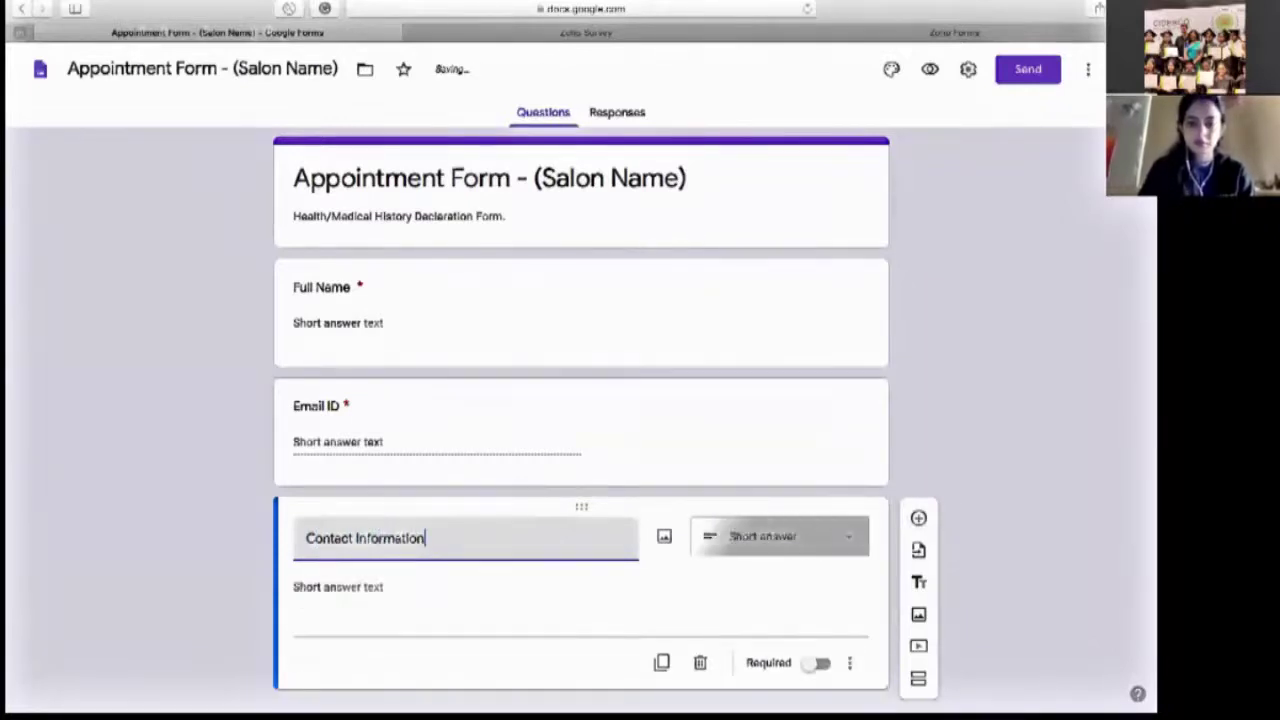
click(762, 540)
click(760, 232)
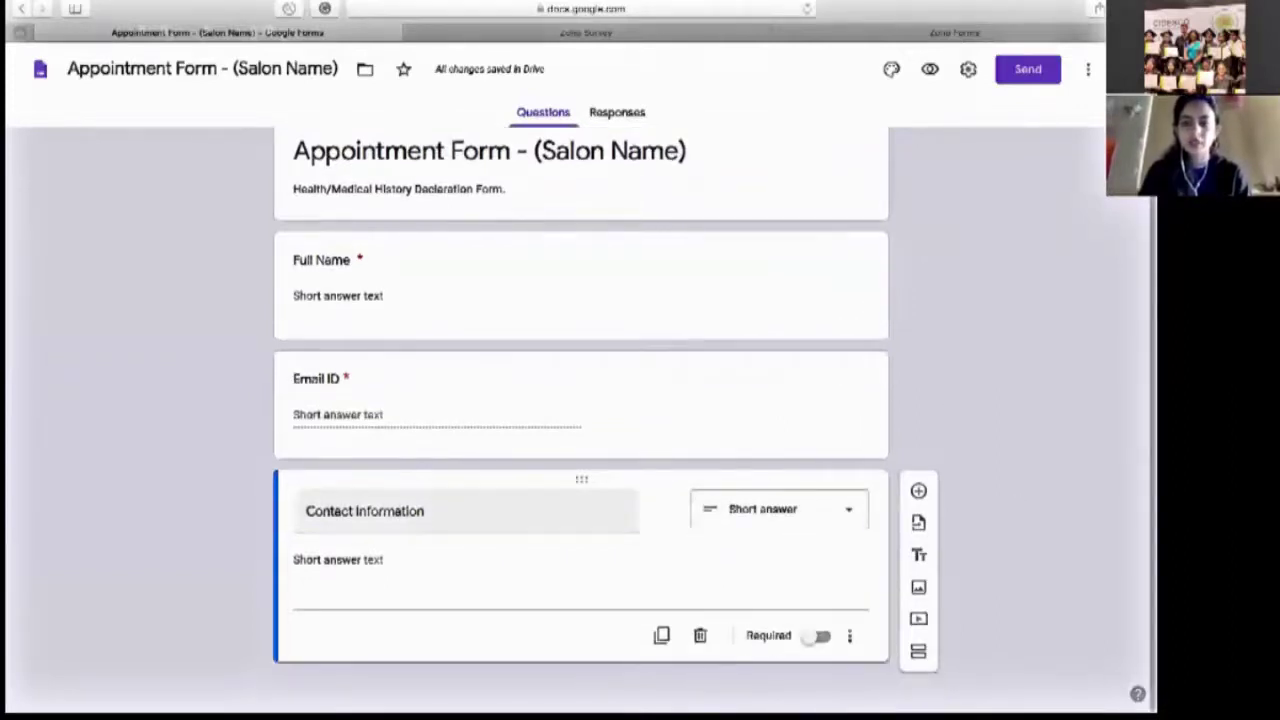
Make the Contact Information question required and add a new question below it.
click(815, 636)
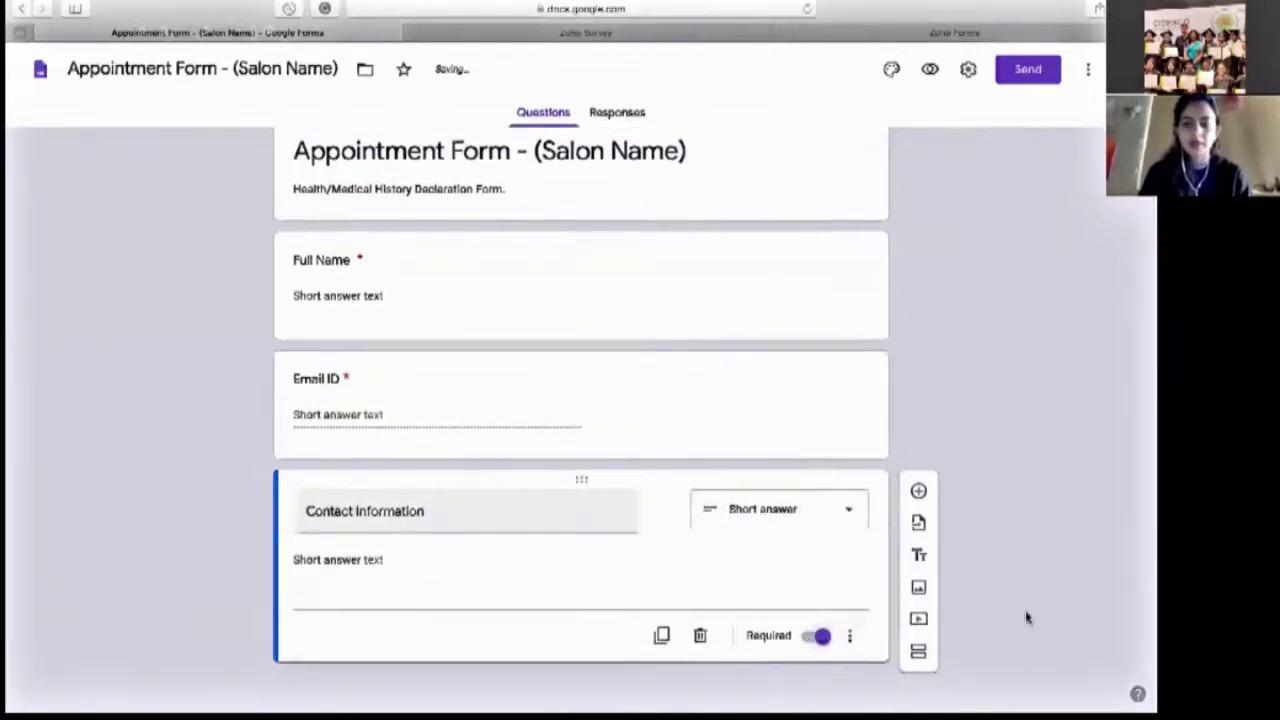
click(918, 491)
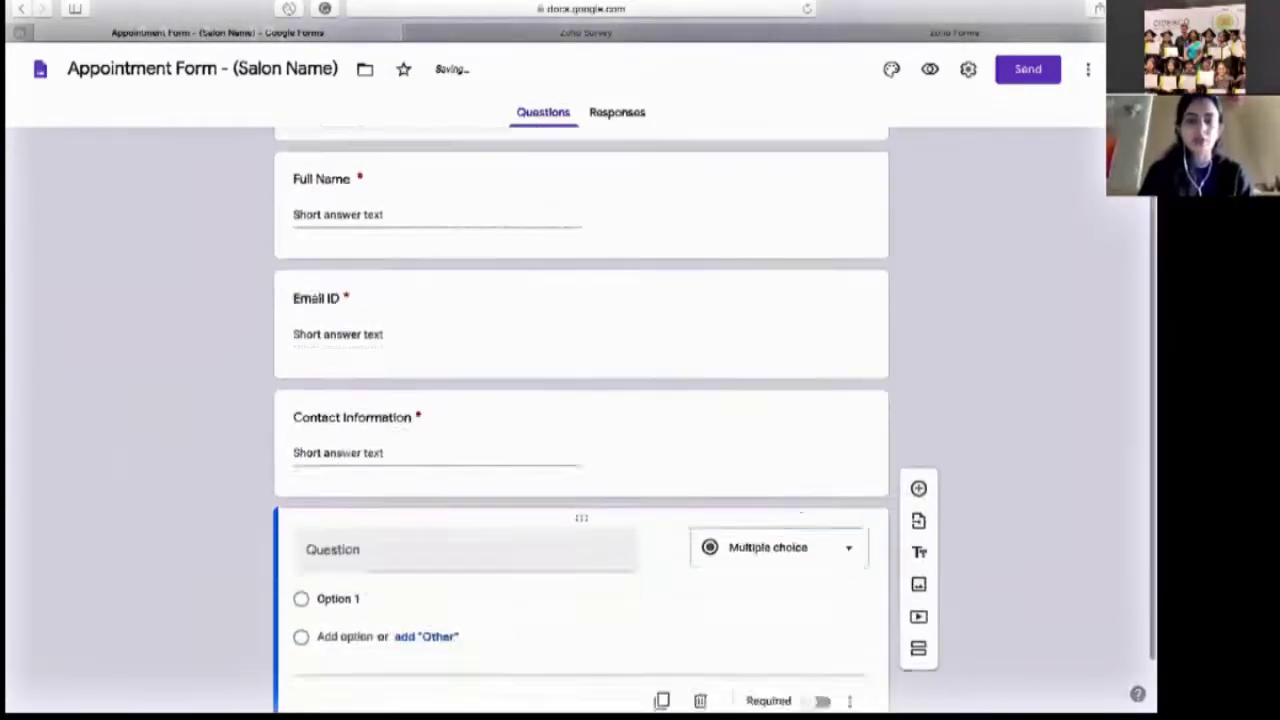
click(351, 479)
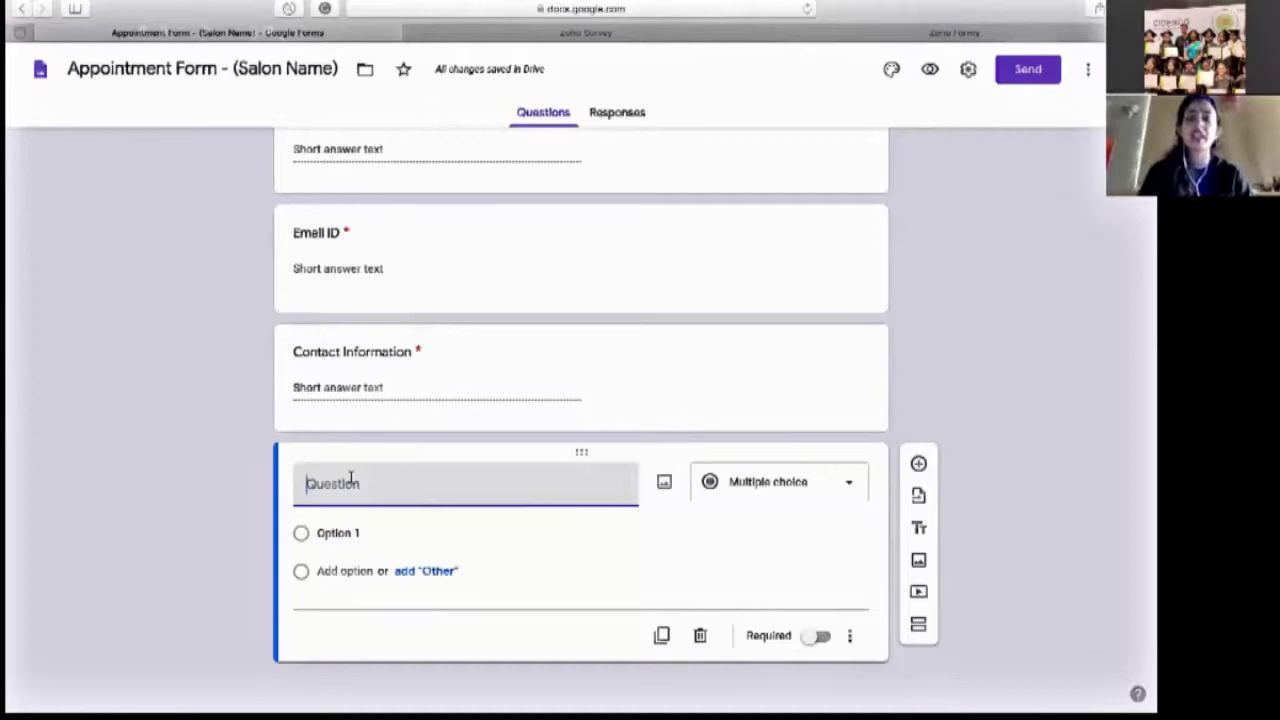
text(Last)
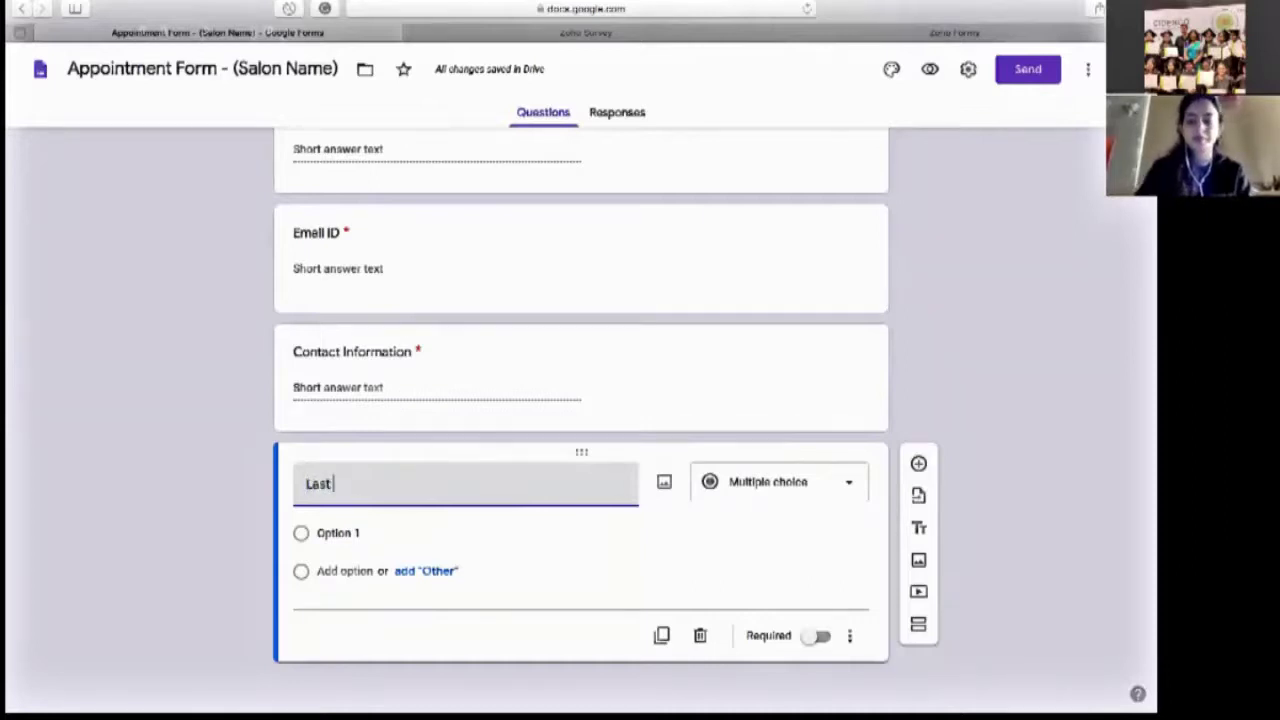
key(BackSpace)
key(BackSpace)
key(BackSpace)
key(BackSpace)
key(BackSpace)
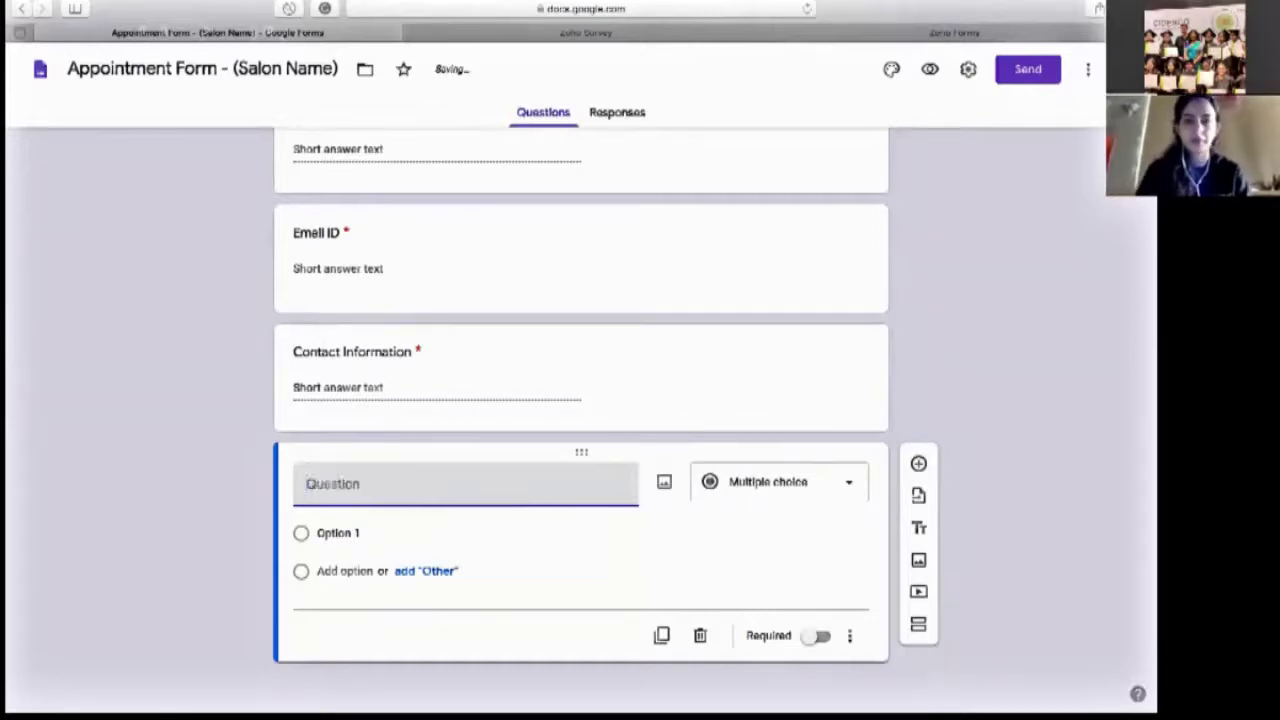
Name the fourth question "Address", set its answer type to paragraph and make it required.
text(Address)
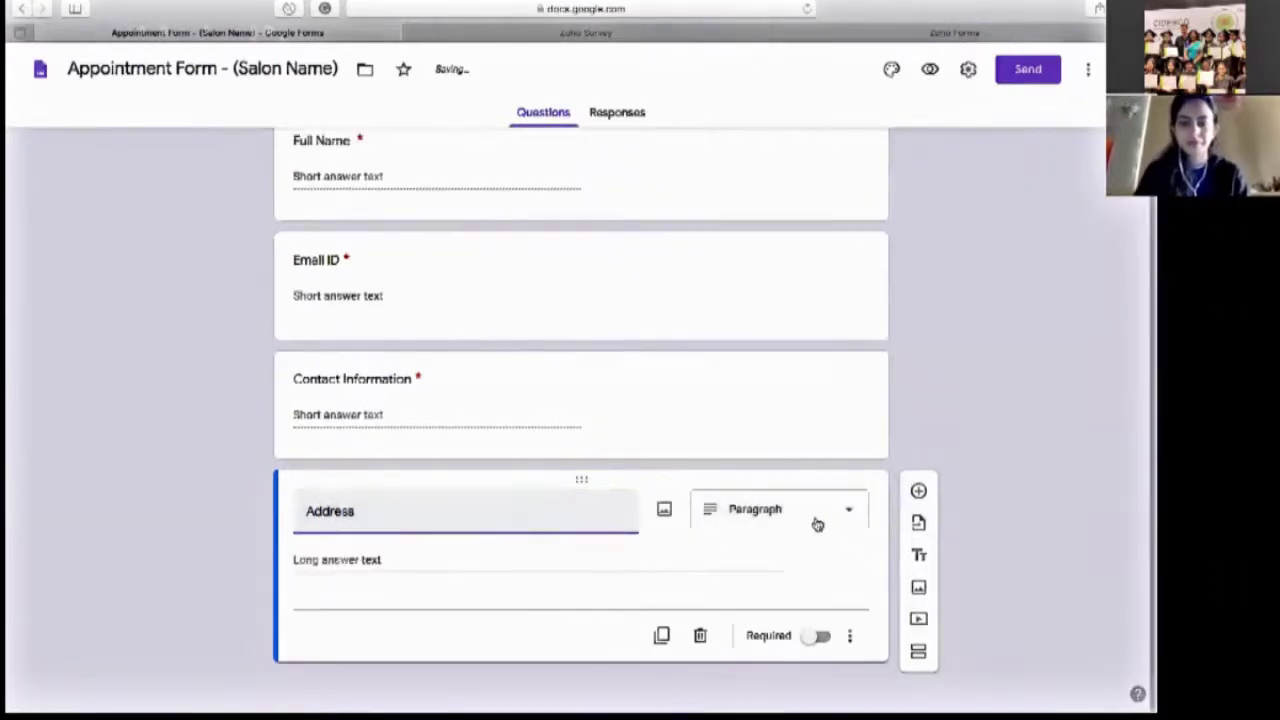
click(817, 524)
click(794, 277)
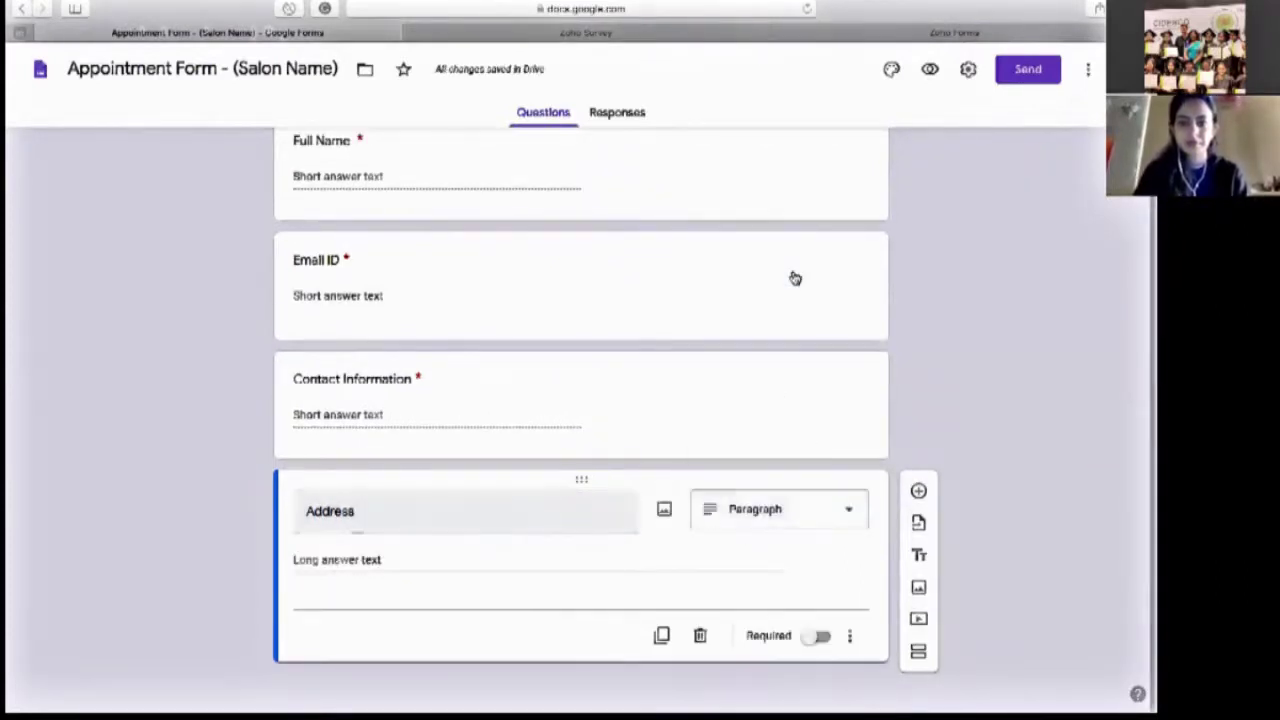
click(818, 636)
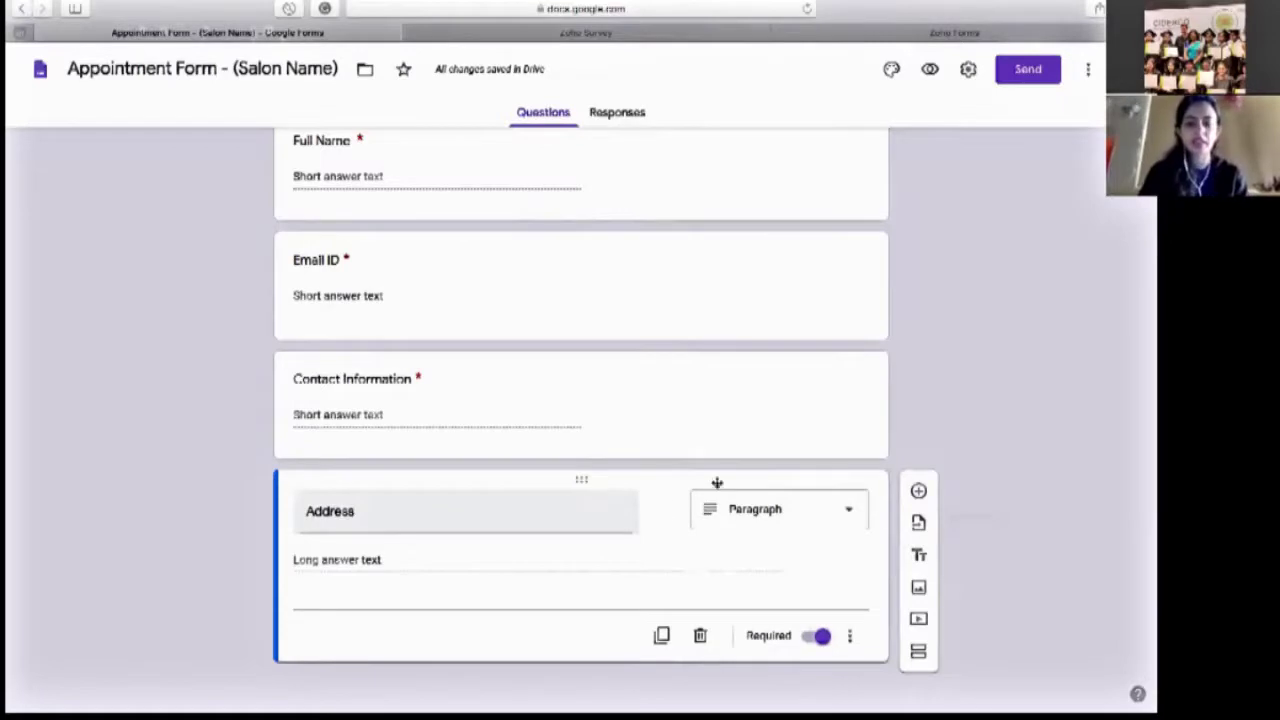
click(845, 508)
click(801, 273)
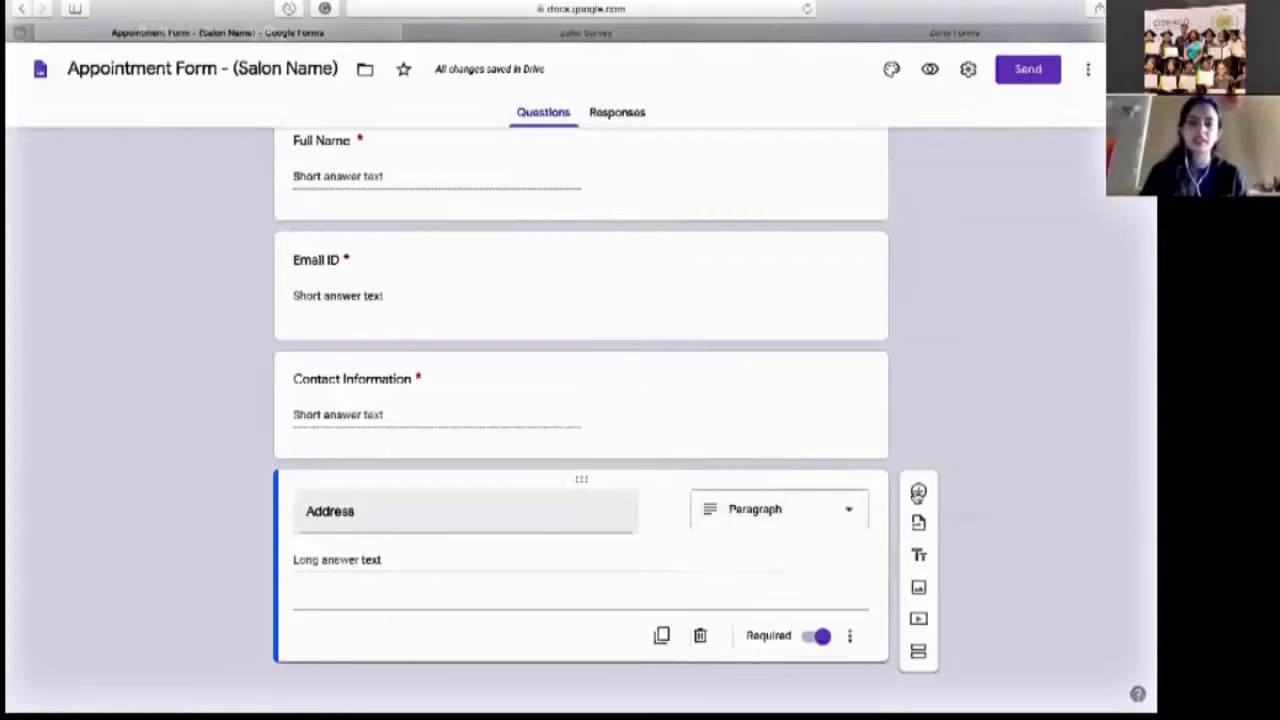
Add a fifth question titled "Last Destination Travelled?" below the Address question.
click(918, 491)
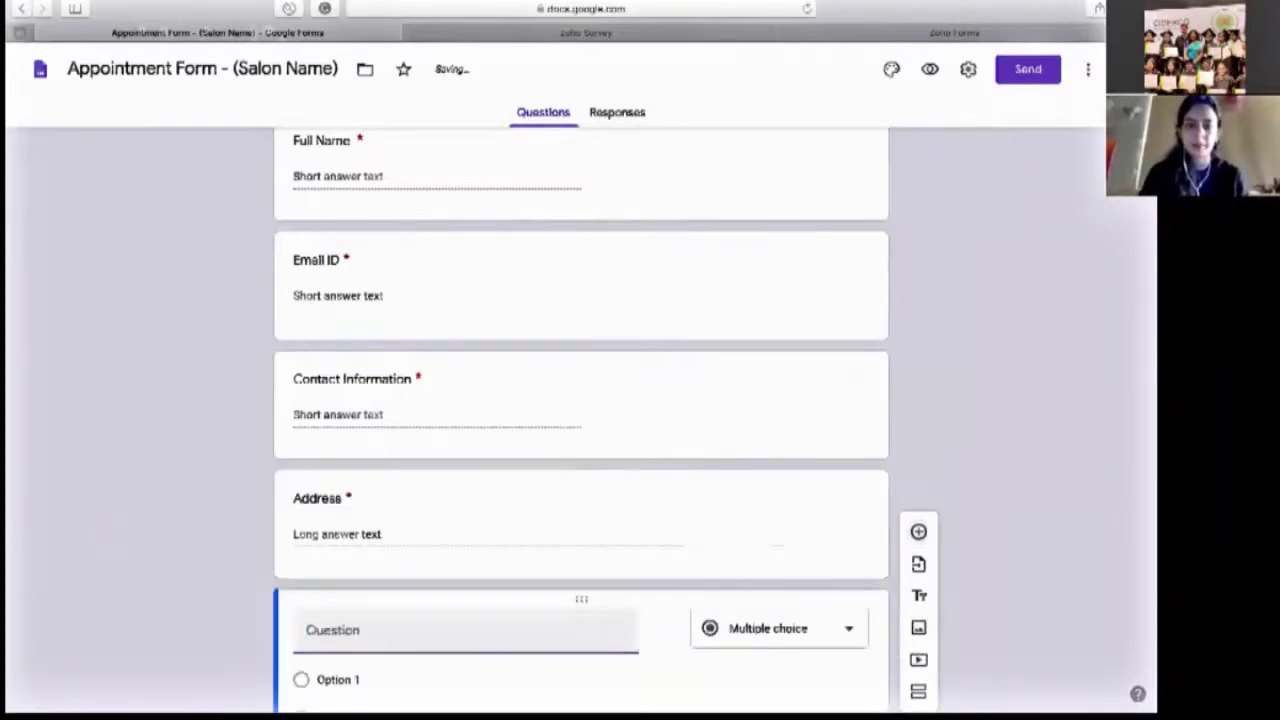
click(388, 489)
text(Last)
text( Destin)
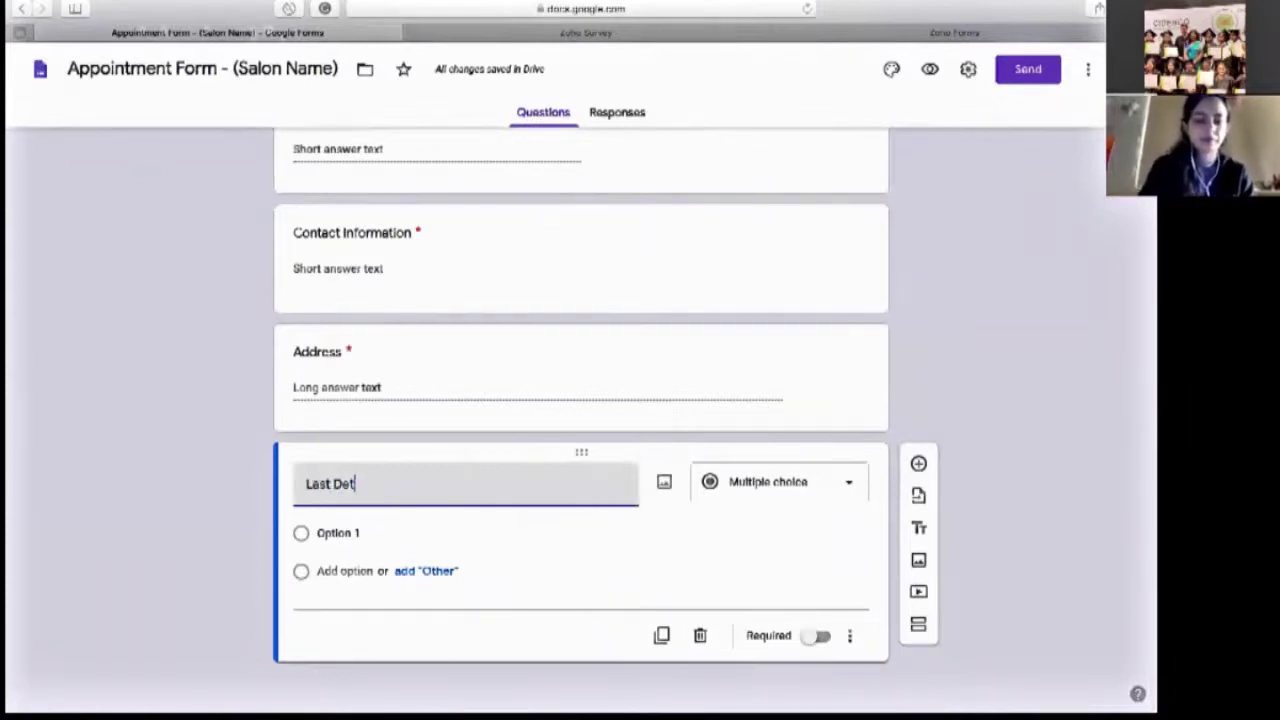
text(ation )
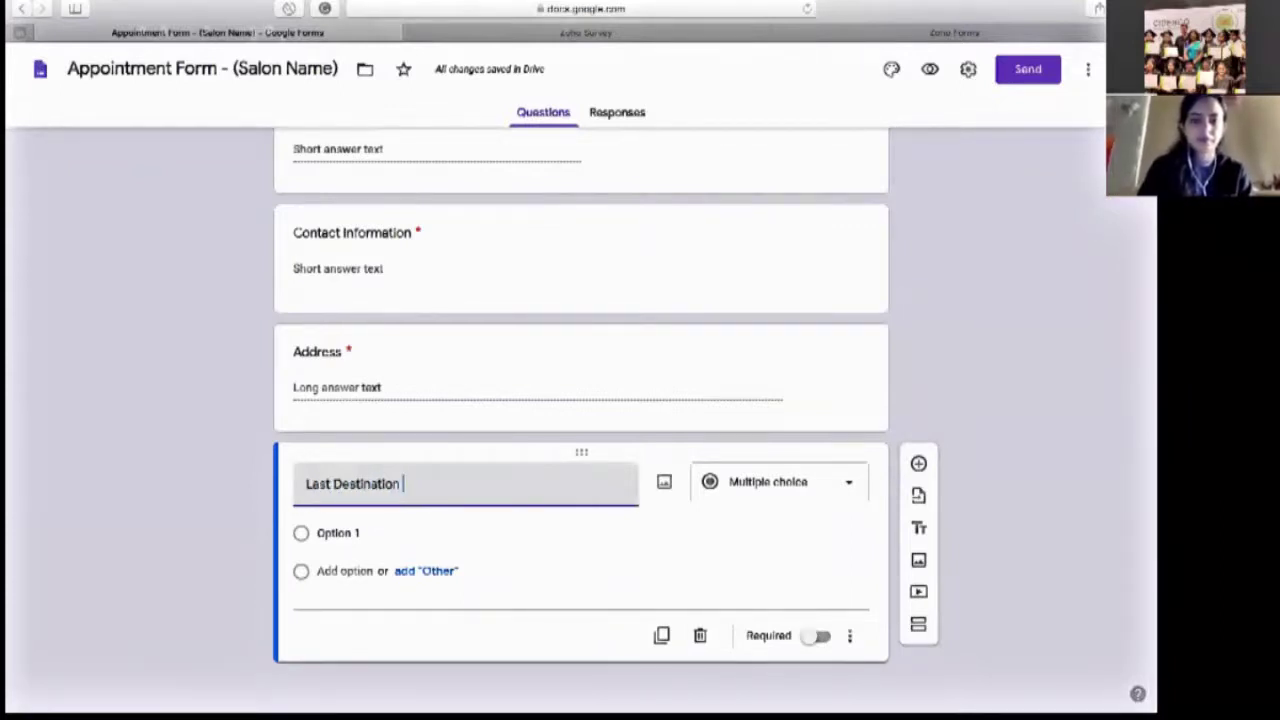
text(Travelled?)
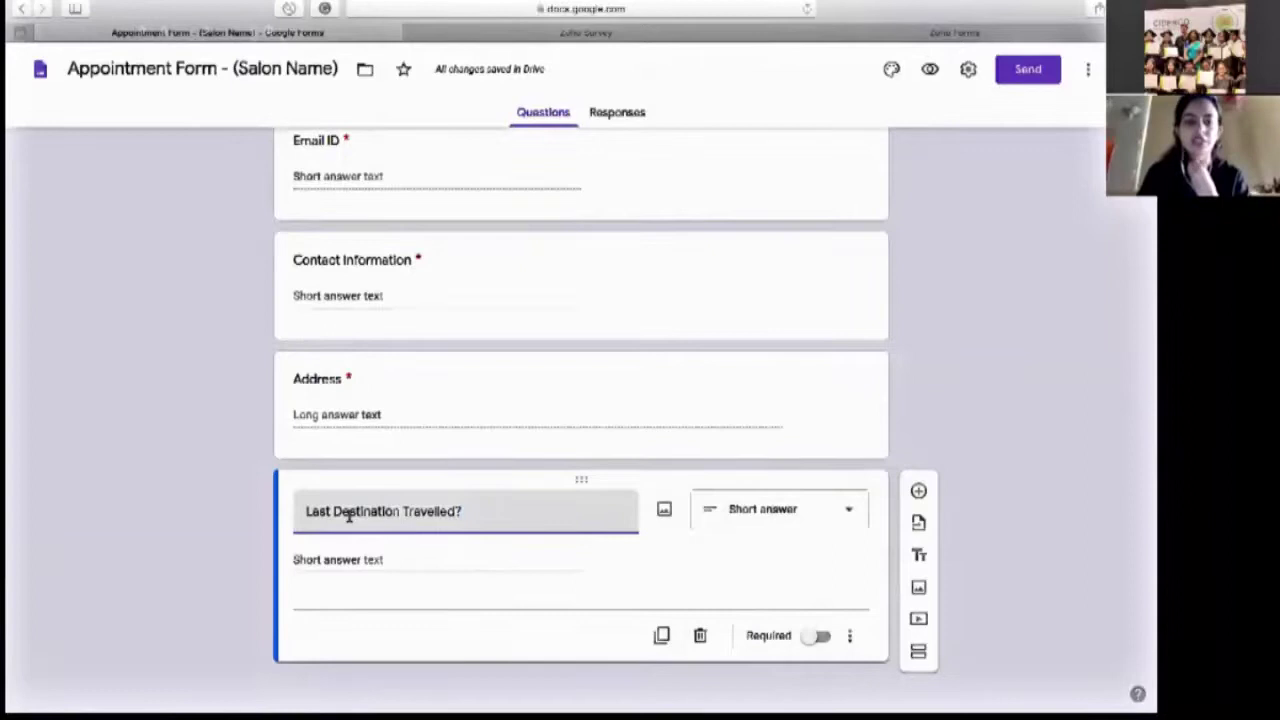
Append "(Nationally/Internationally)" to the title of the last destination question.
text(()
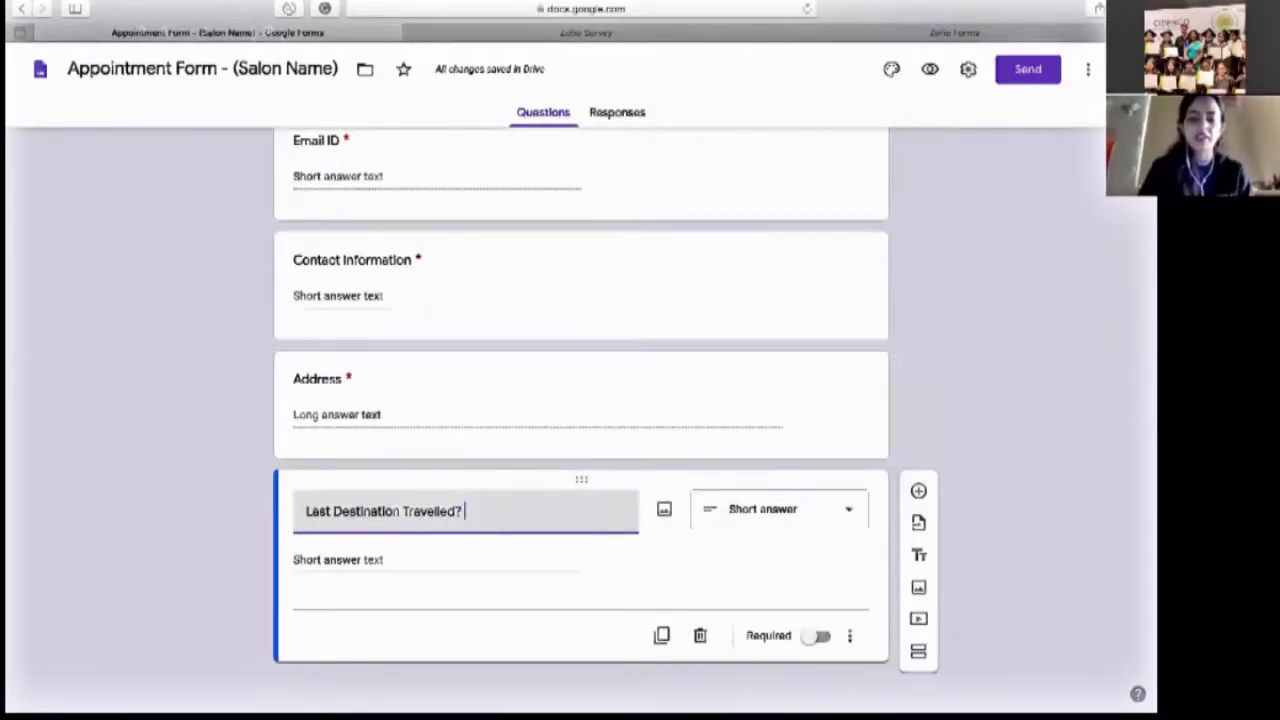
text(Nat)
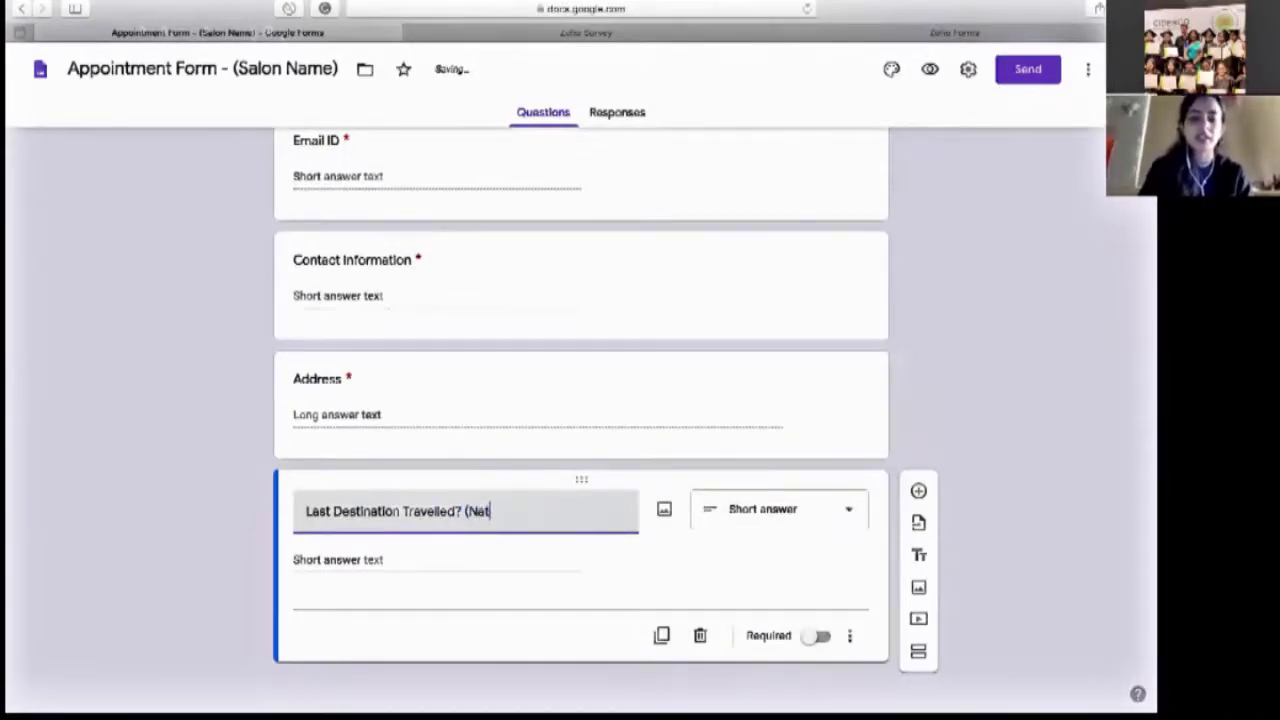
text(ionally/)
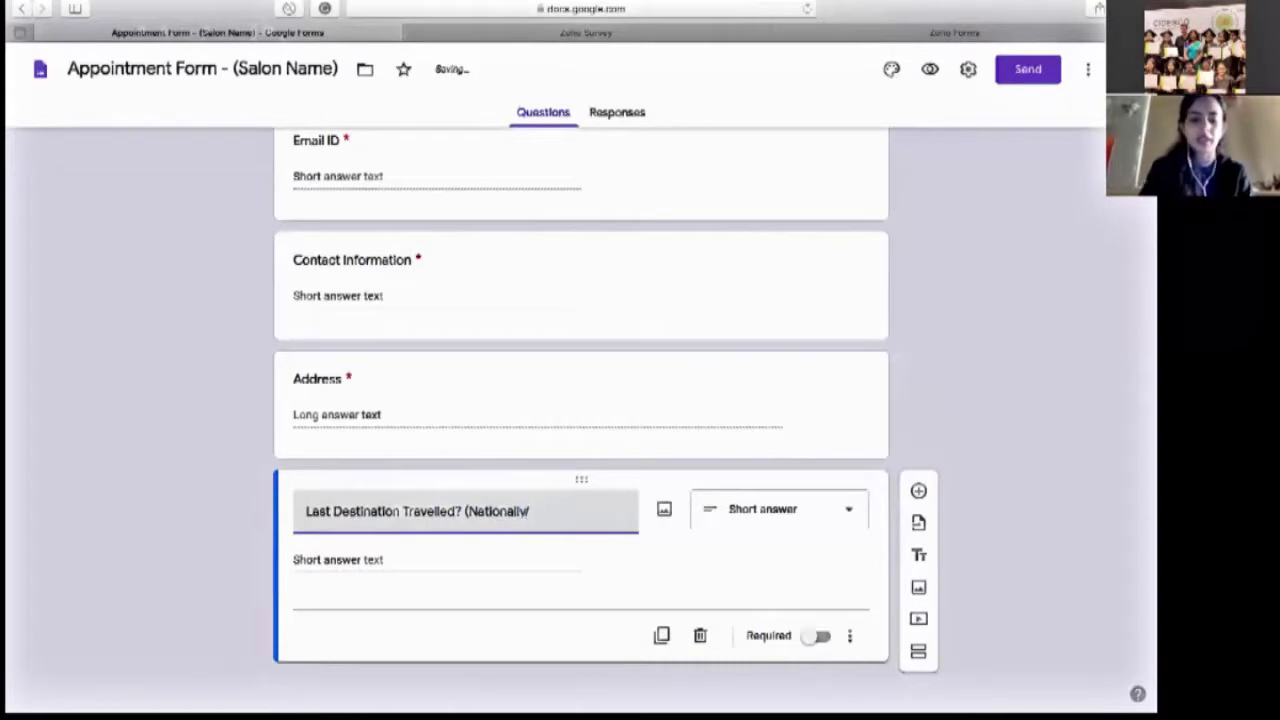
text(Internatio)
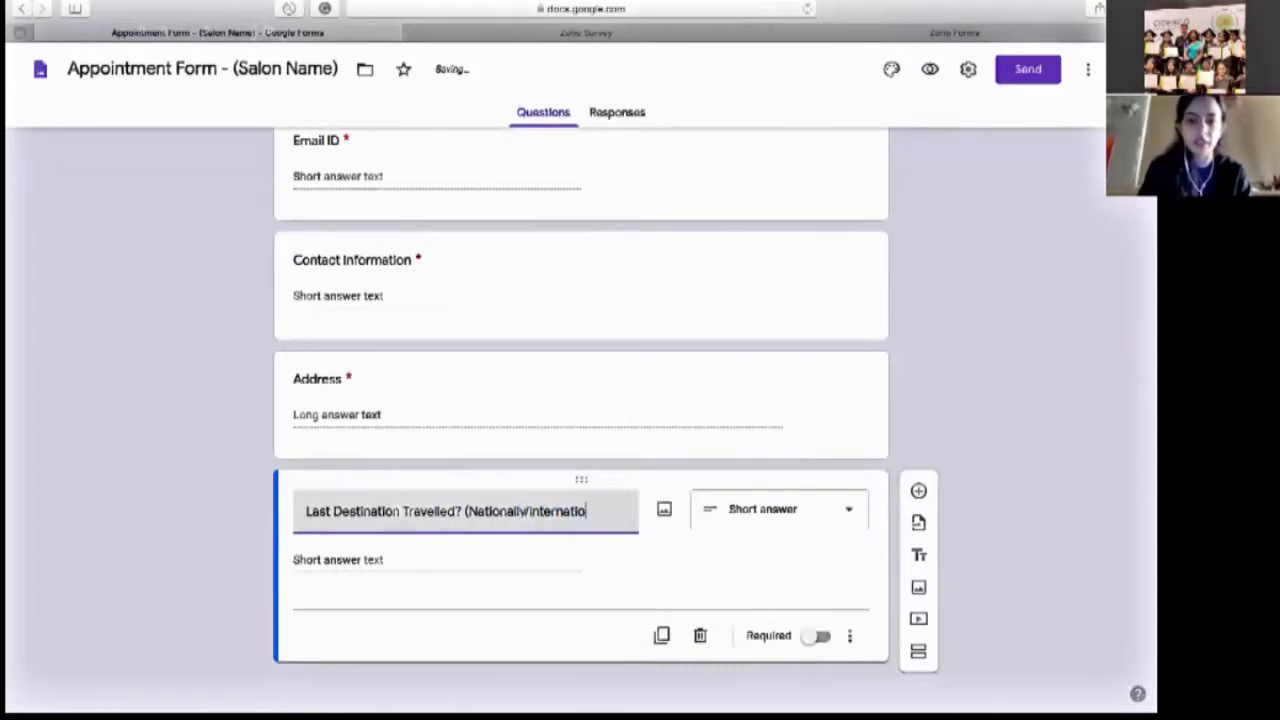
text(nally))
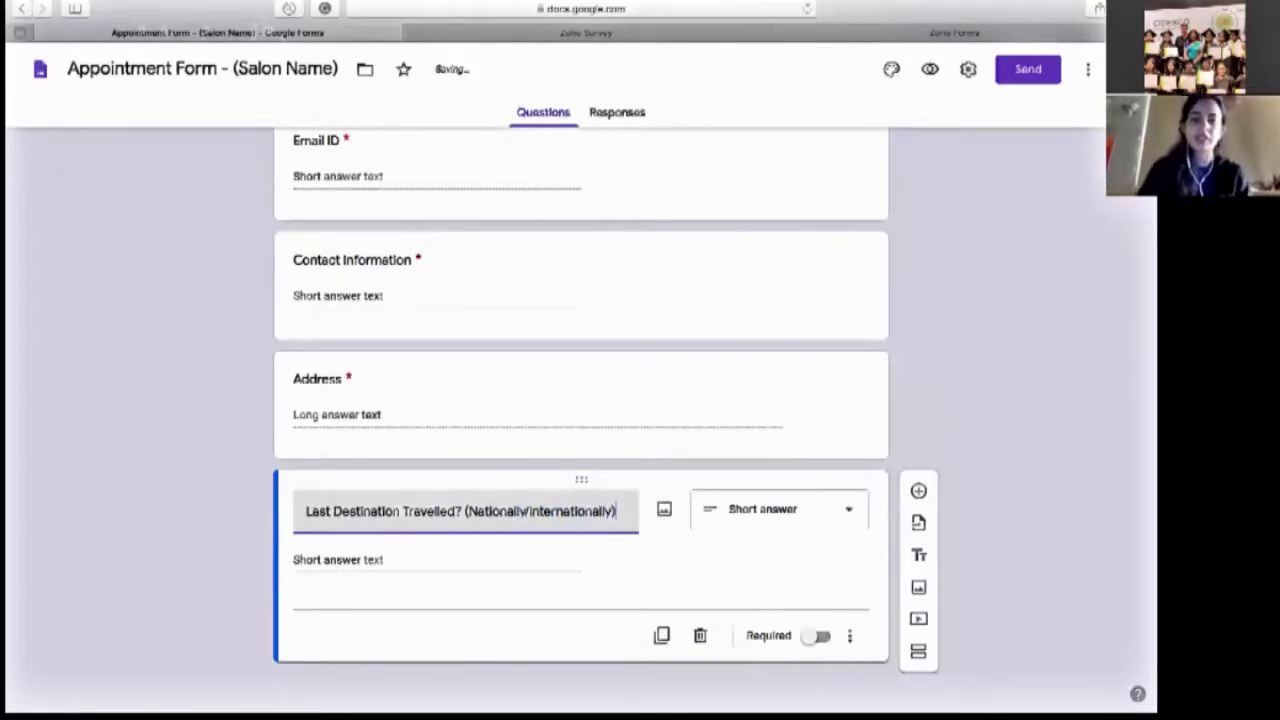
click(1046, 451)
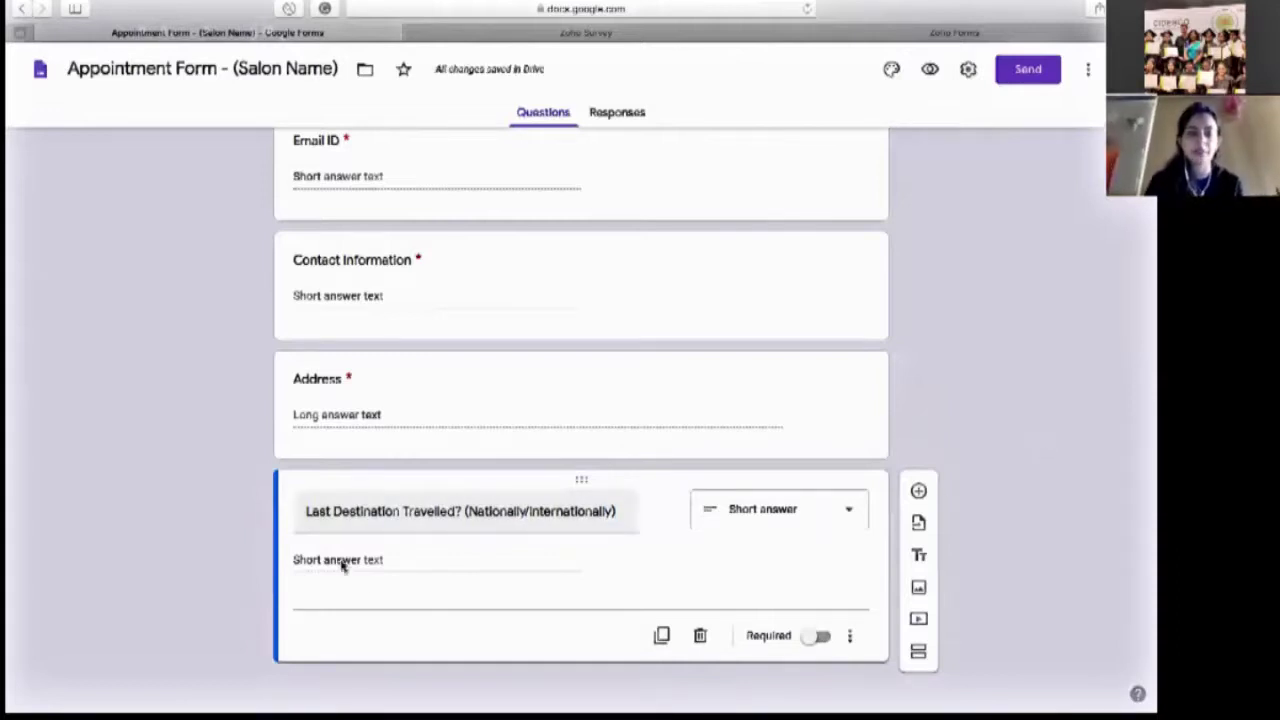
Set the last destination question's answer type to paragraph and make it required.
click(811, 522)
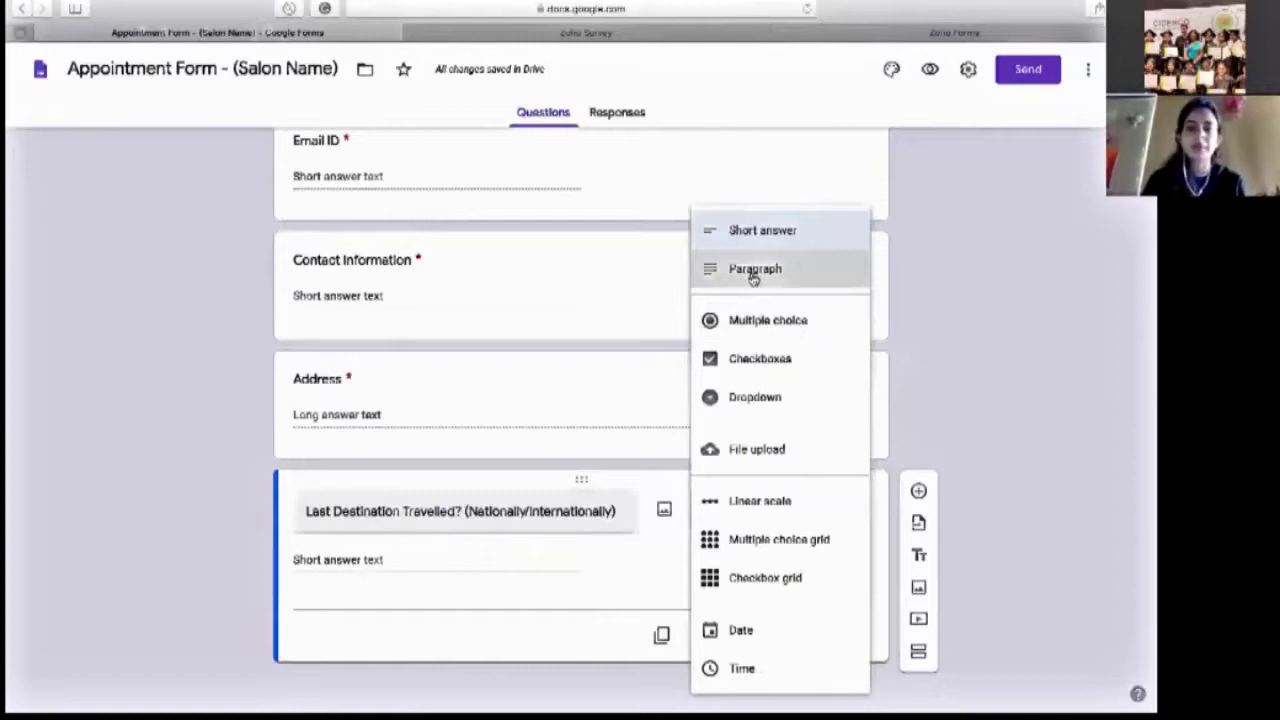
click(753, 270)
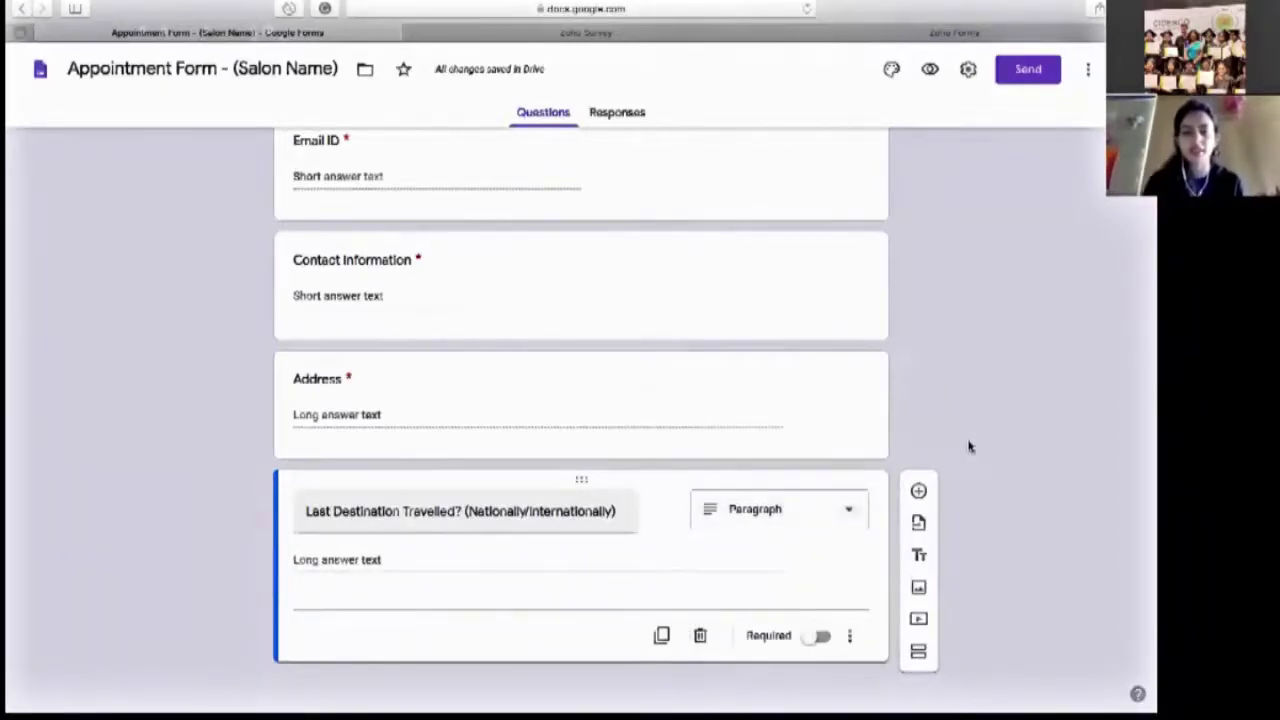
click(816, 635)
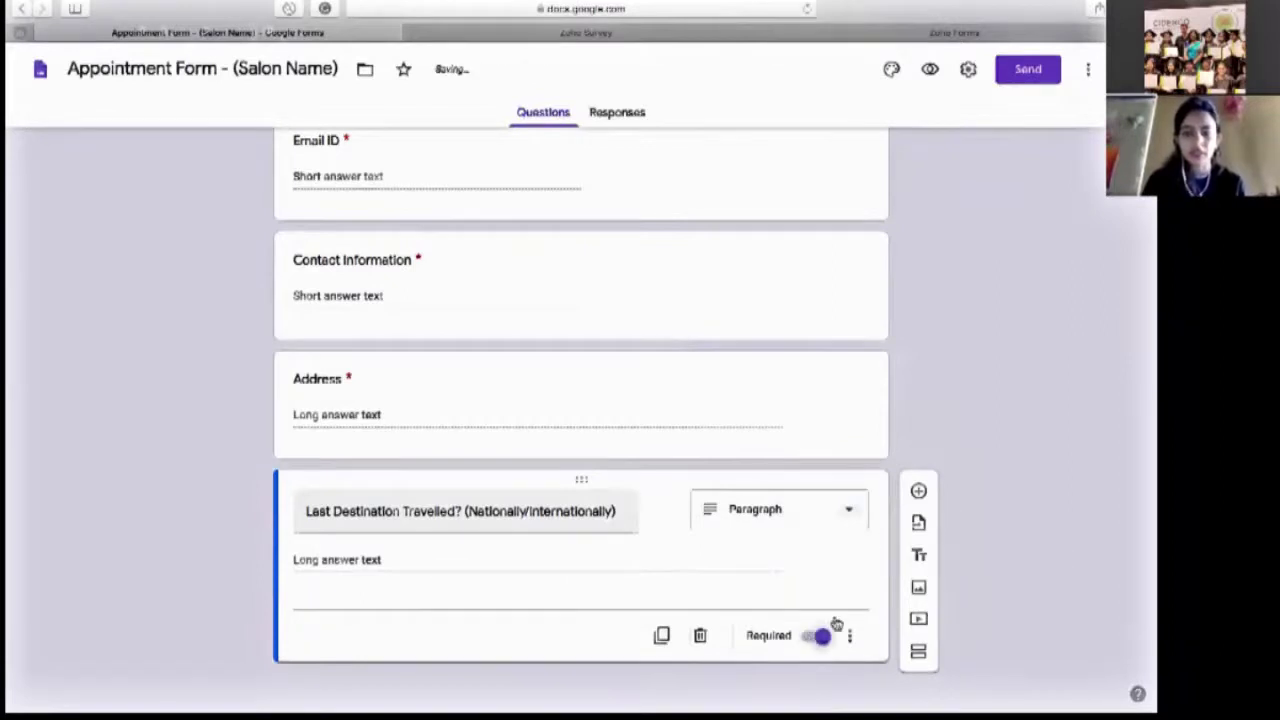
Add a sixth question titled "Date of last destination travelled to which is mentioned above?".
click(918, 490)
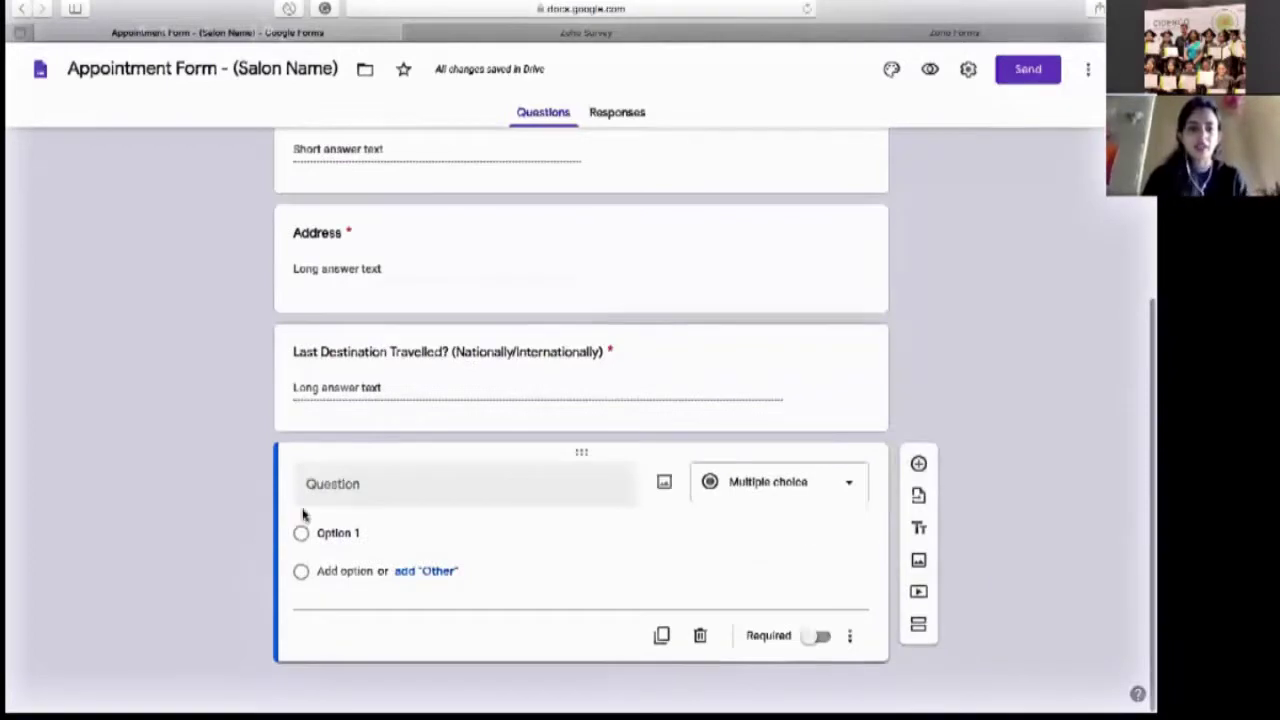
click(337, 483)
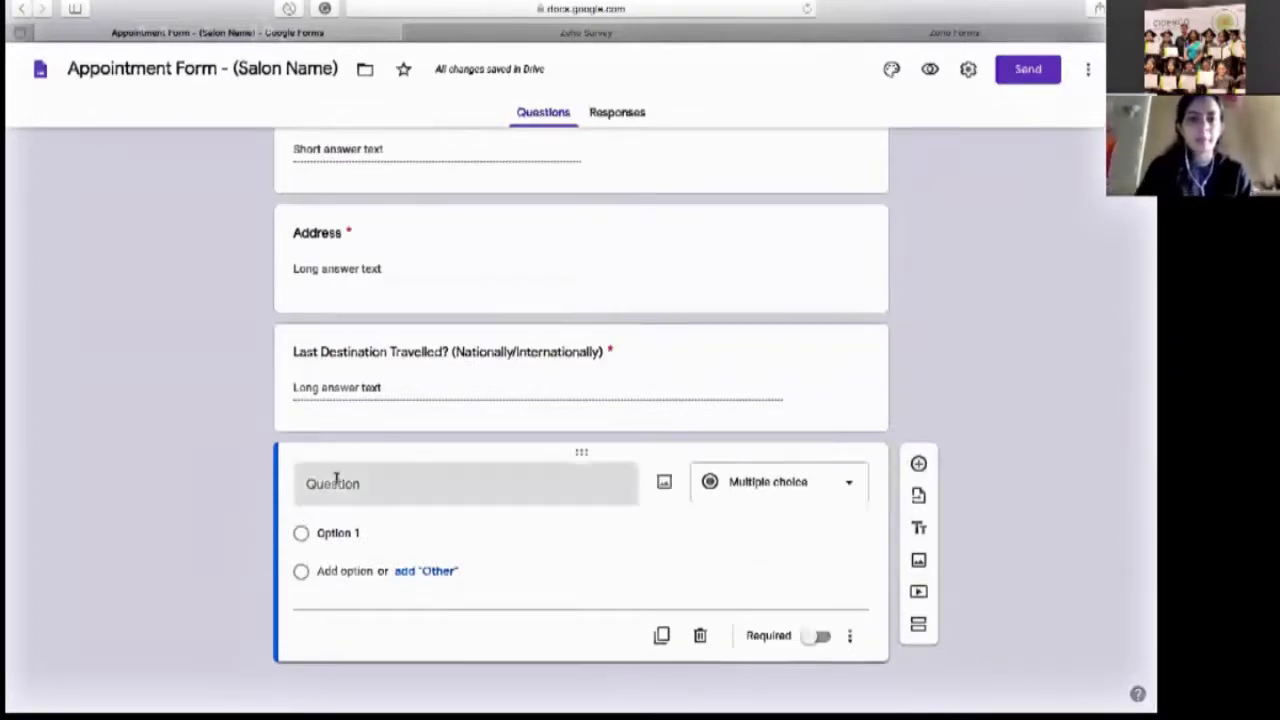
text(Date of)
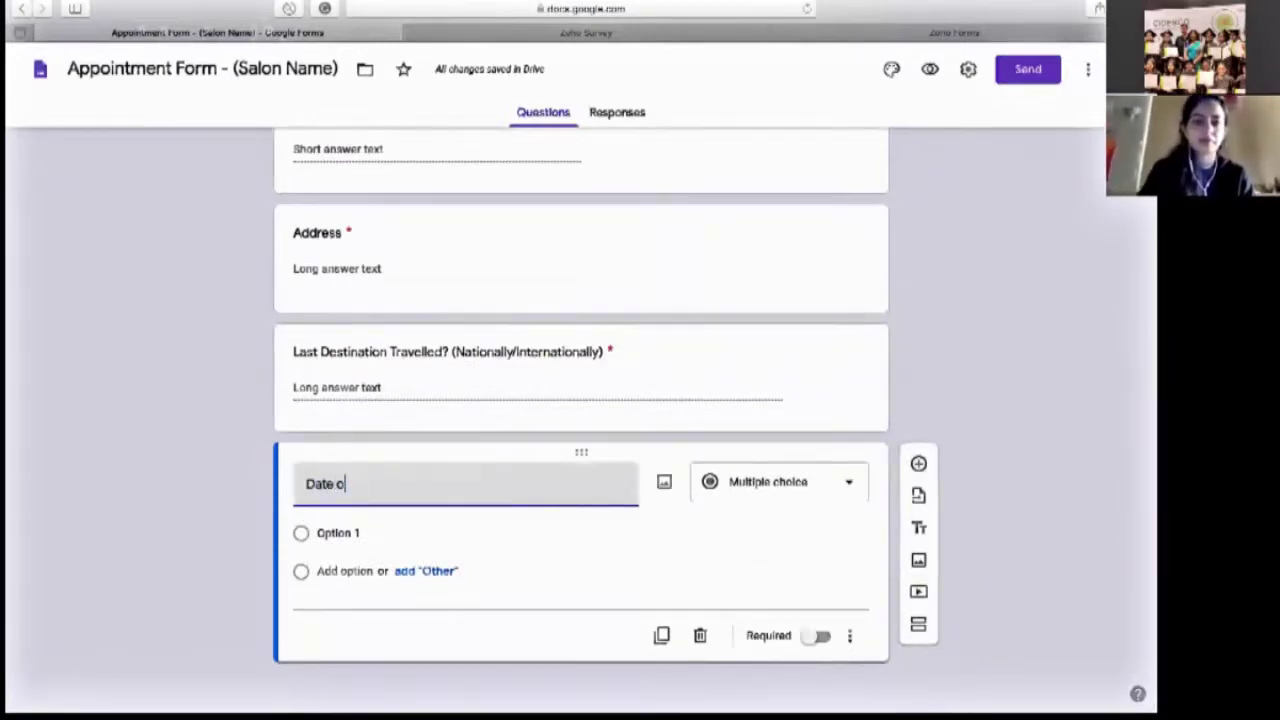
text(t d)
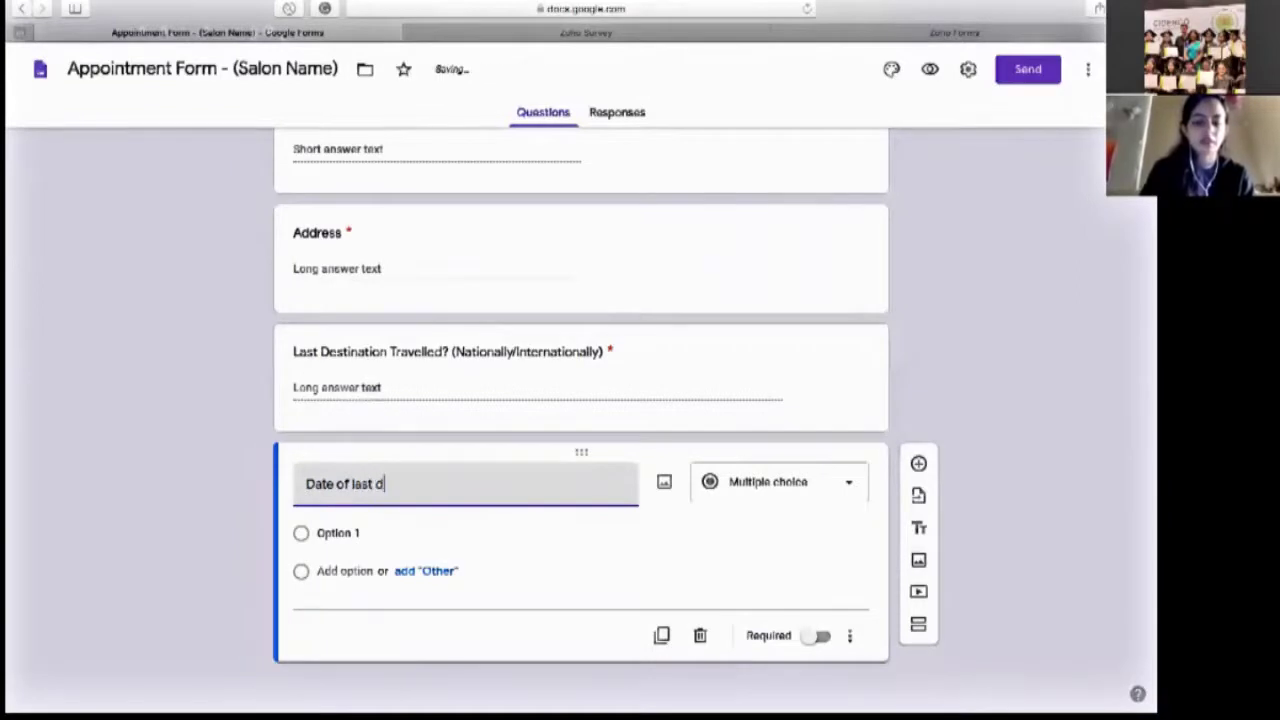
text(estination travelled o a)
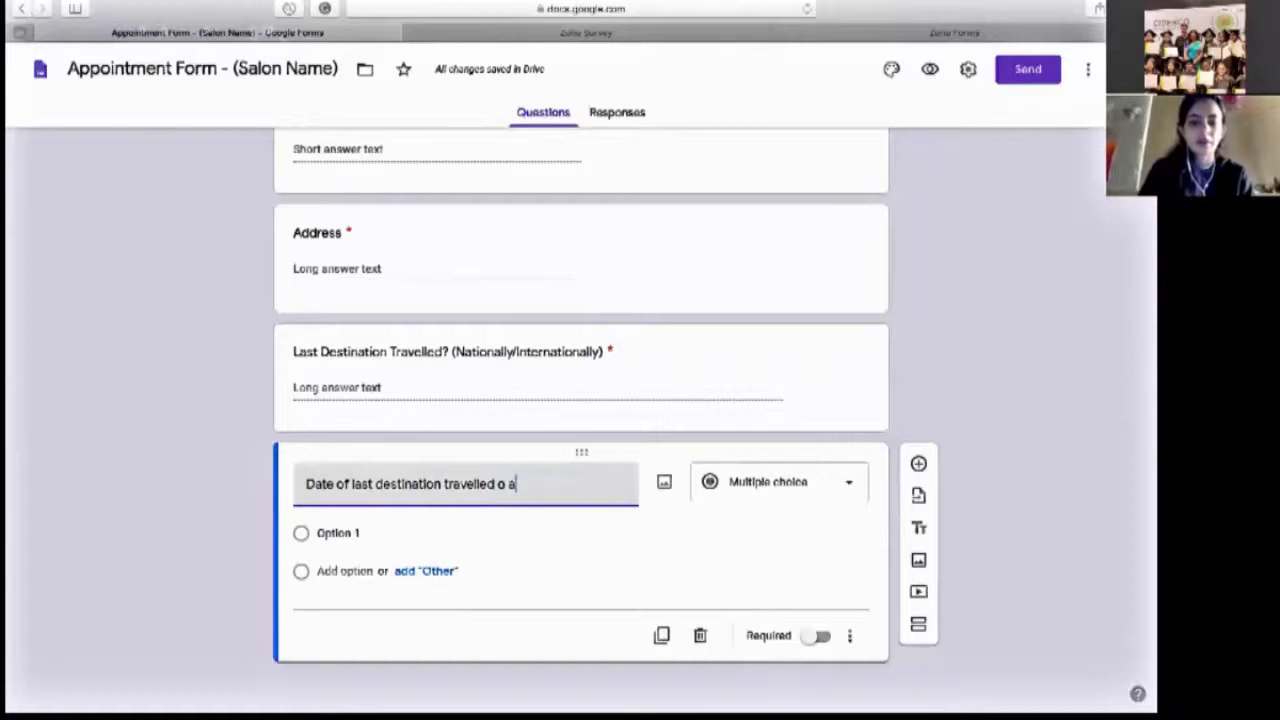
key(BackSpace)
key(BackSpace)
text(to nati)
key(BackSpace)
key(BackSpace)
key(BackSpace)
key(BackSpace)
key(BackSpace)
text(which )
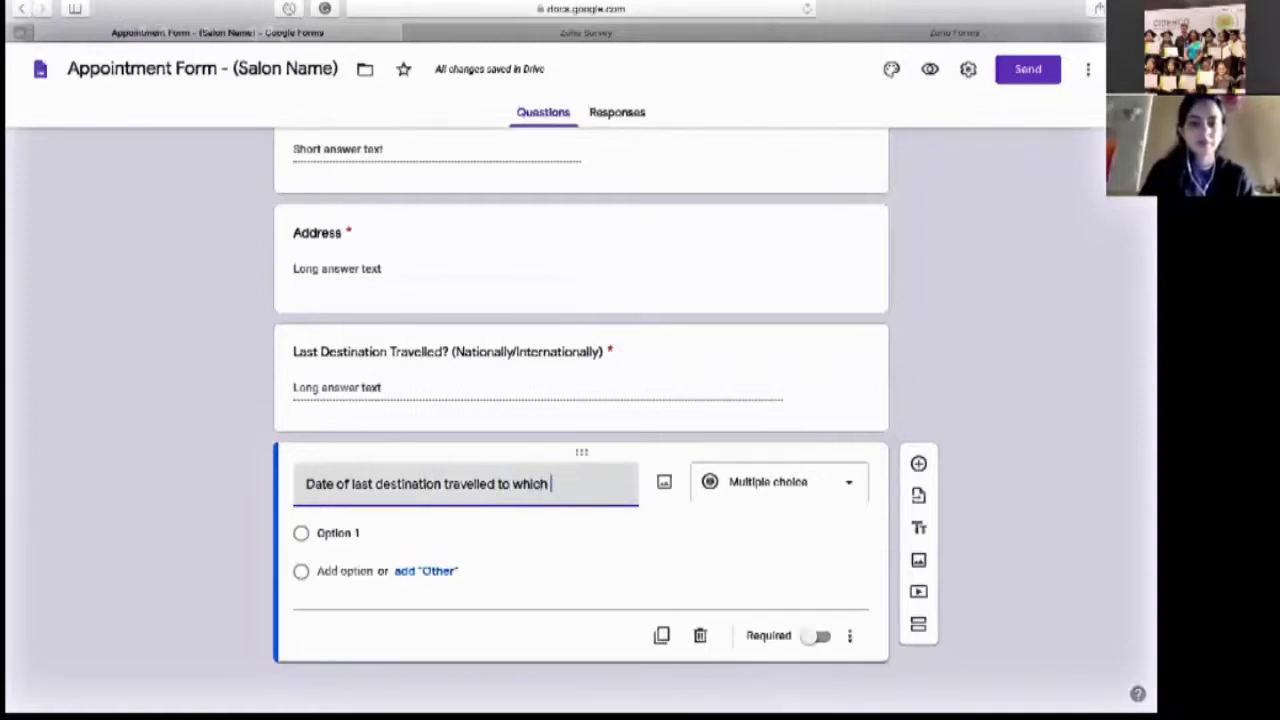
text(is mentioned above?)
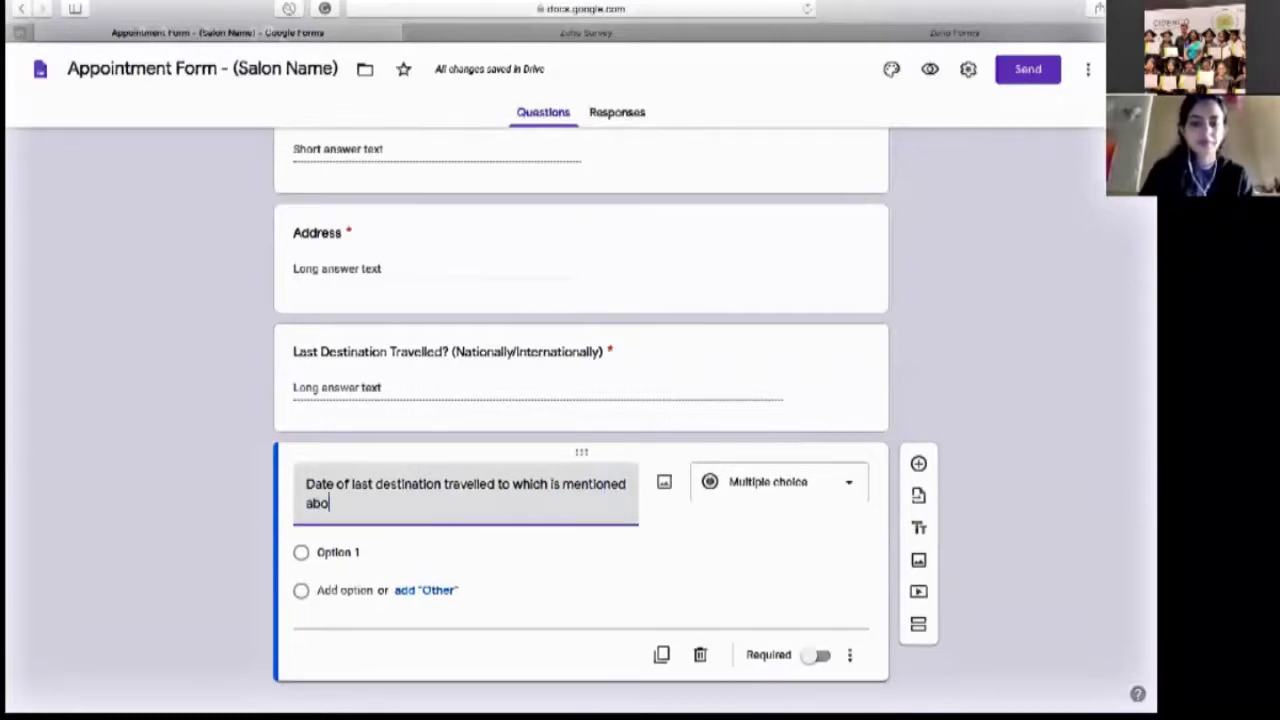
Set the travel date question's answer type to date and make it required.
click(808, 480)
click(741, 630)
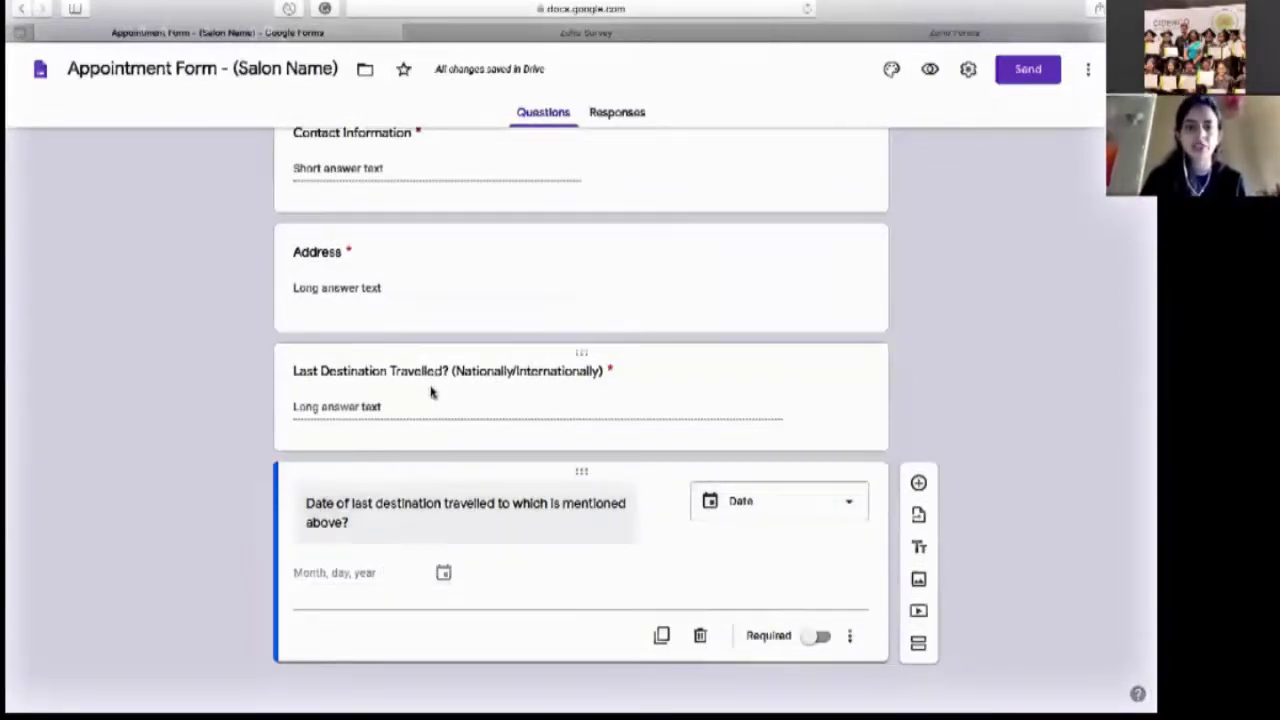
click(734, 510)
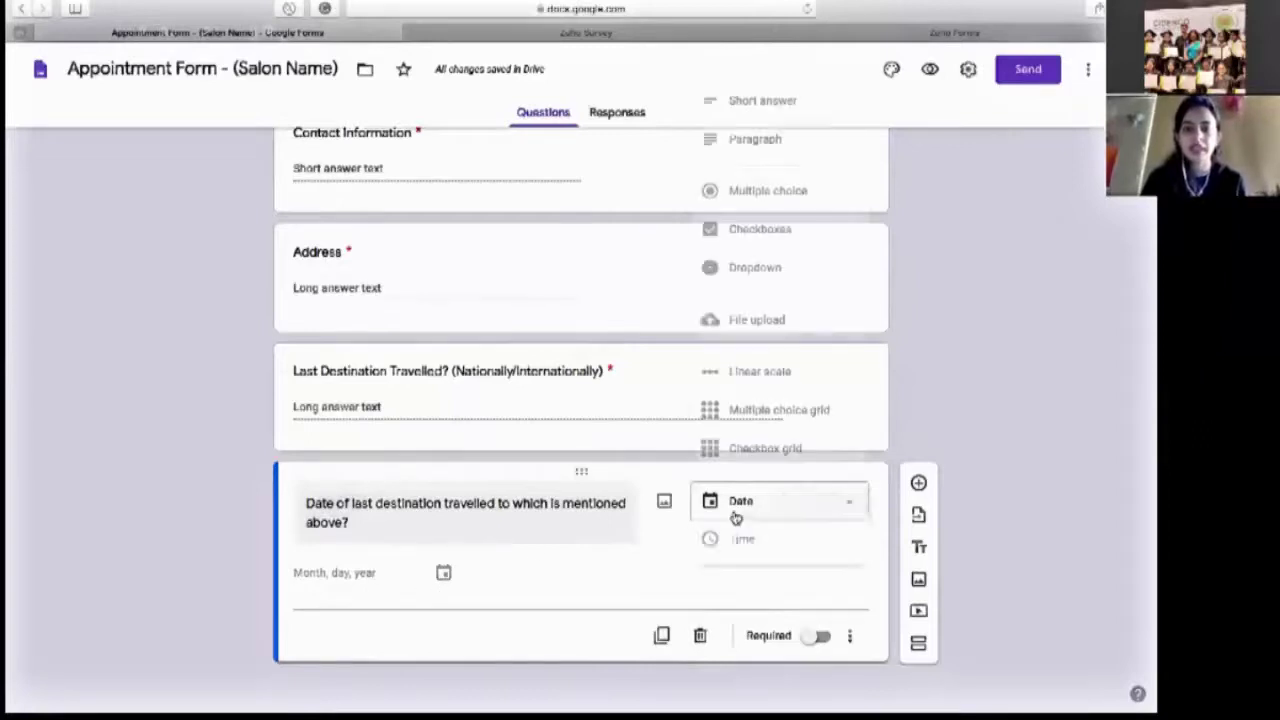
click(728, 505)
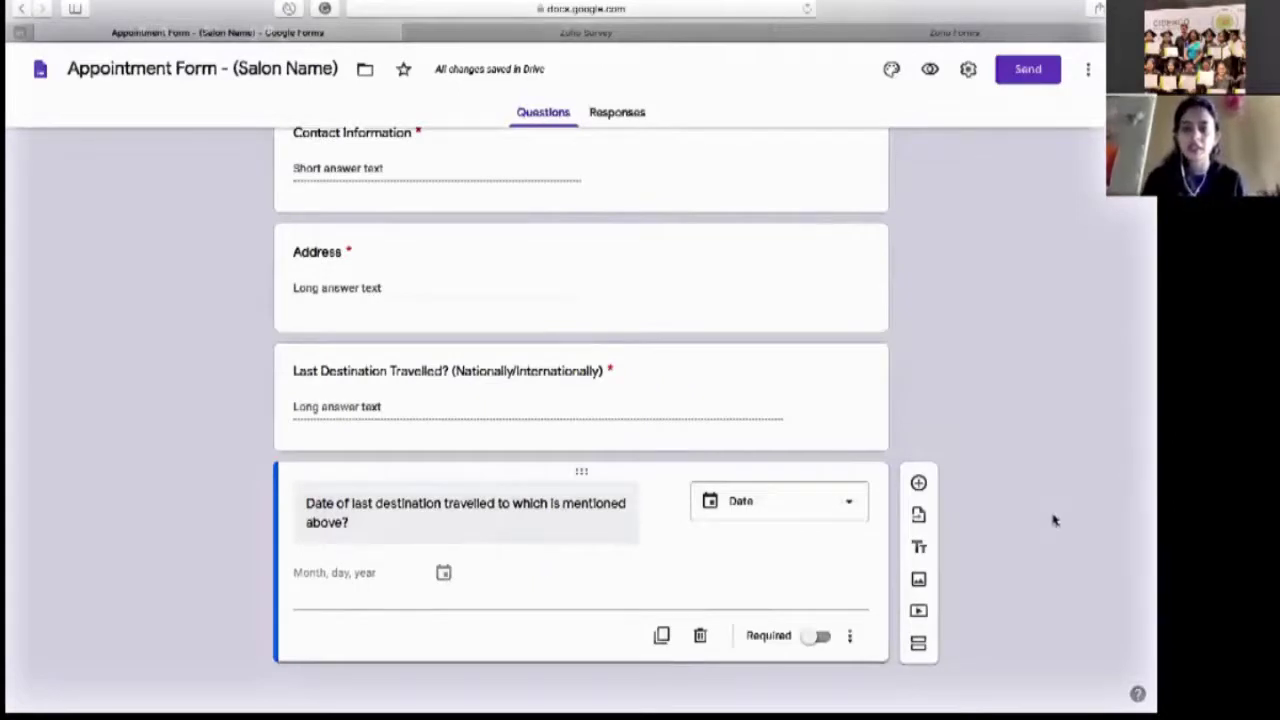
click(814, 637)
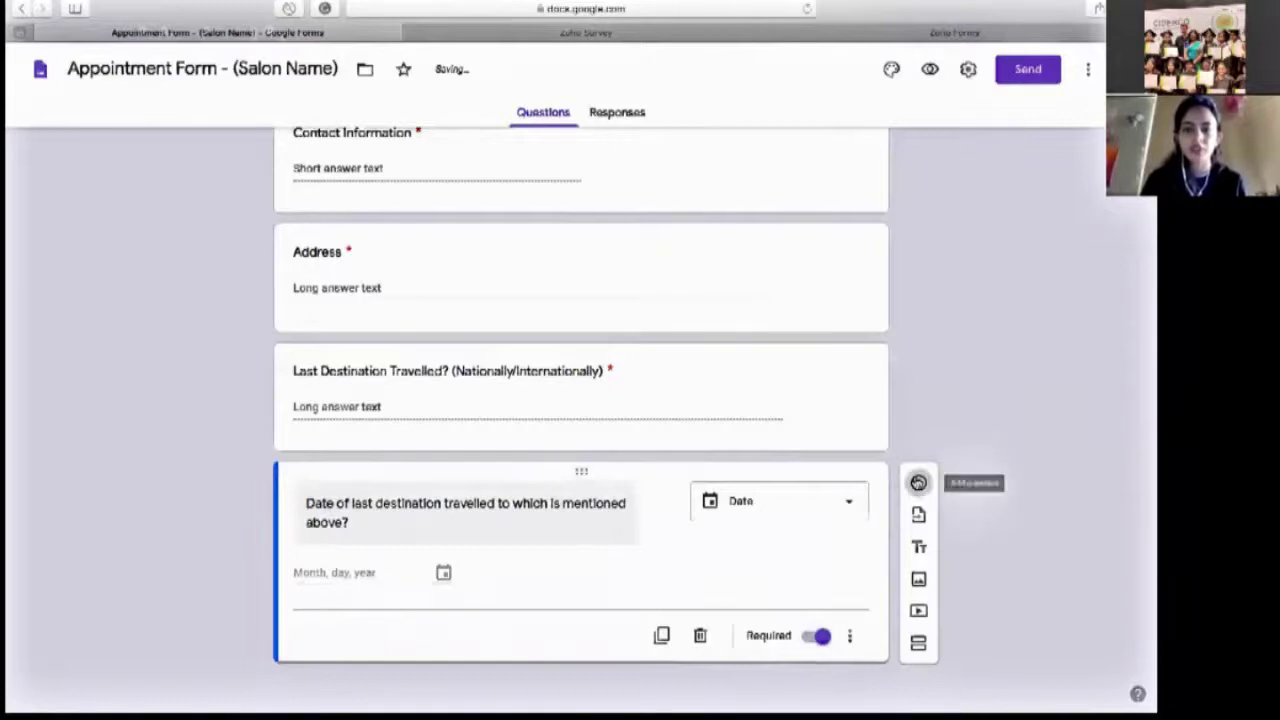
Add a question after the travel date question, titled "Please mention medical history (if any)".
click(918, 483)
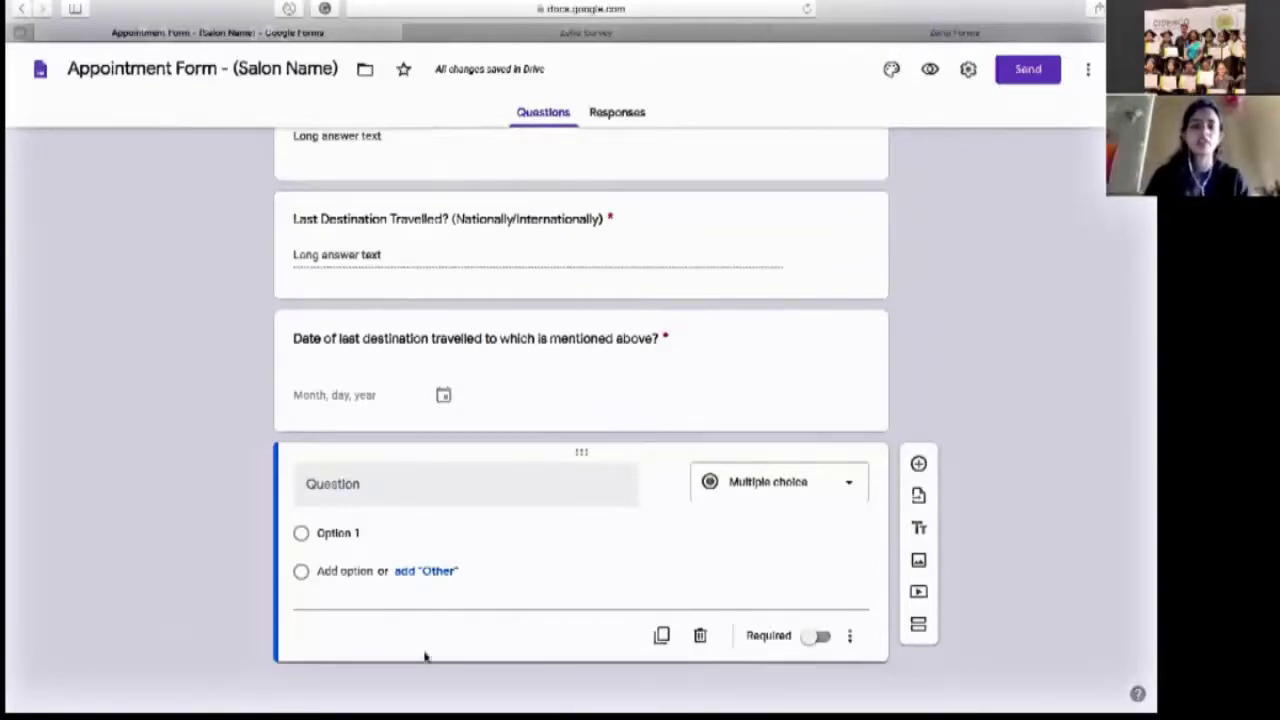
click(343, 483)
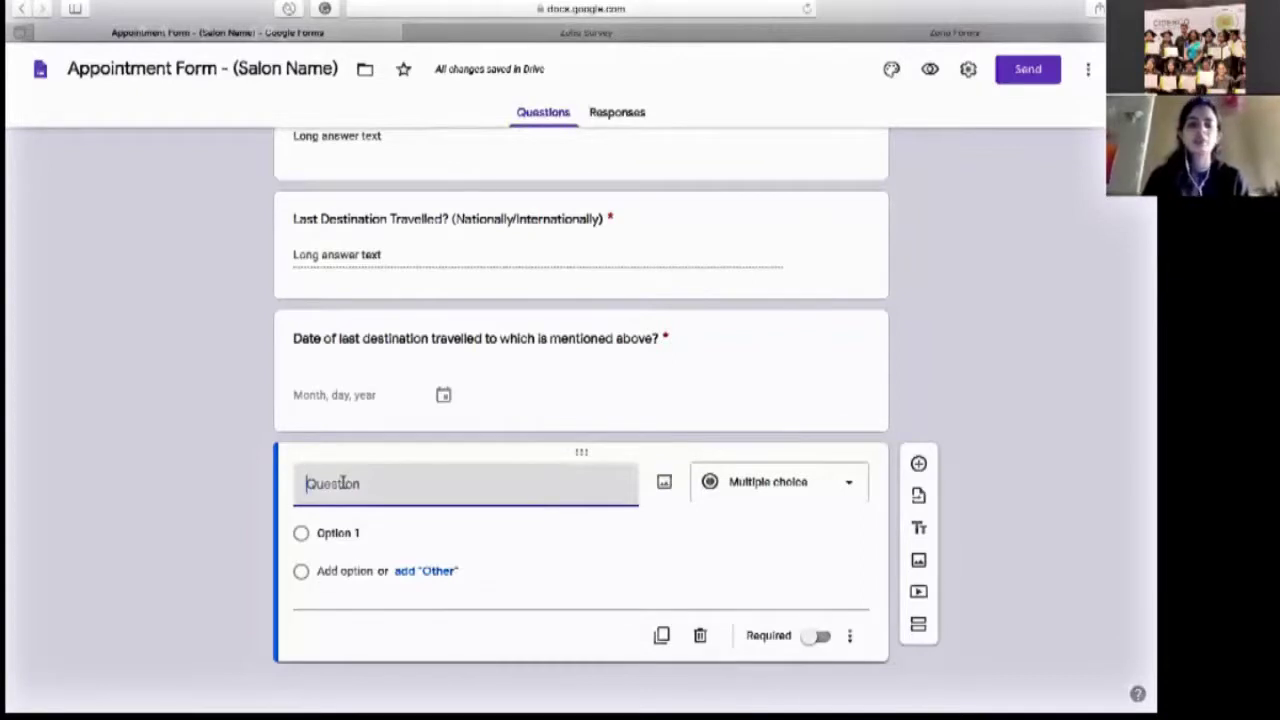
text(M)
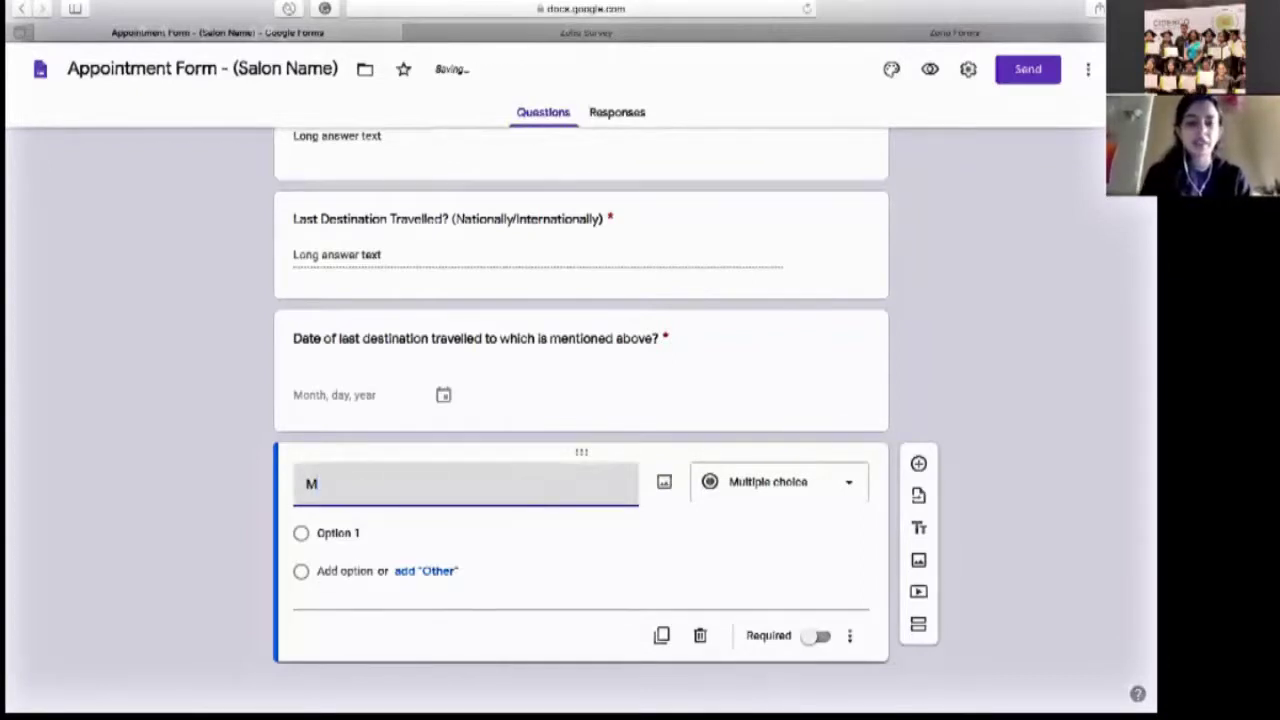
key(BackSpace)
text(Pleas)
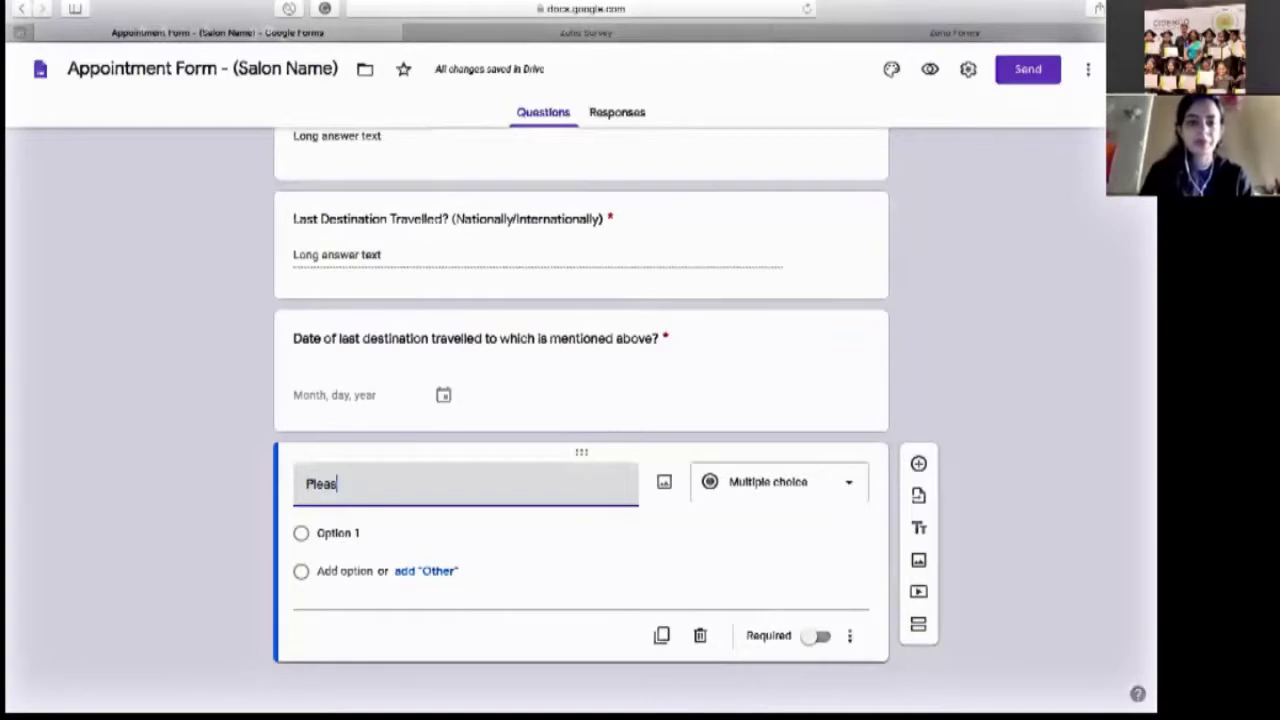
text(e men)
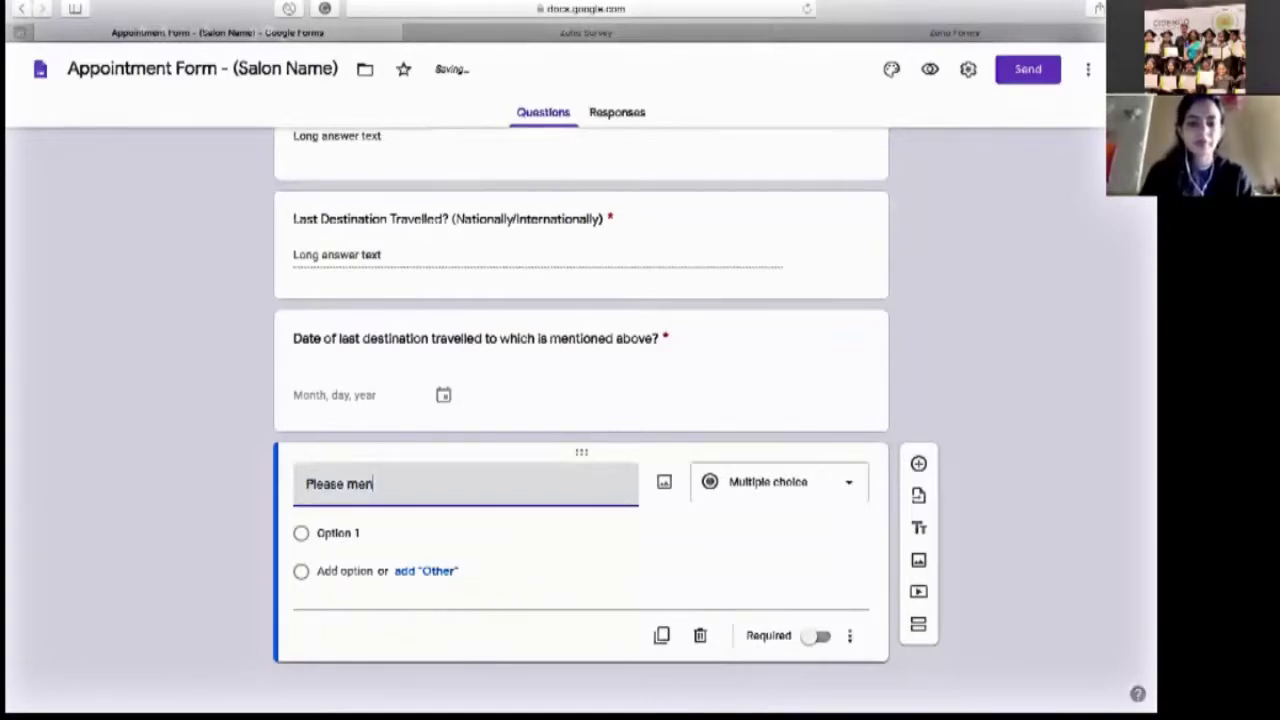
text(tion medical hisotry)
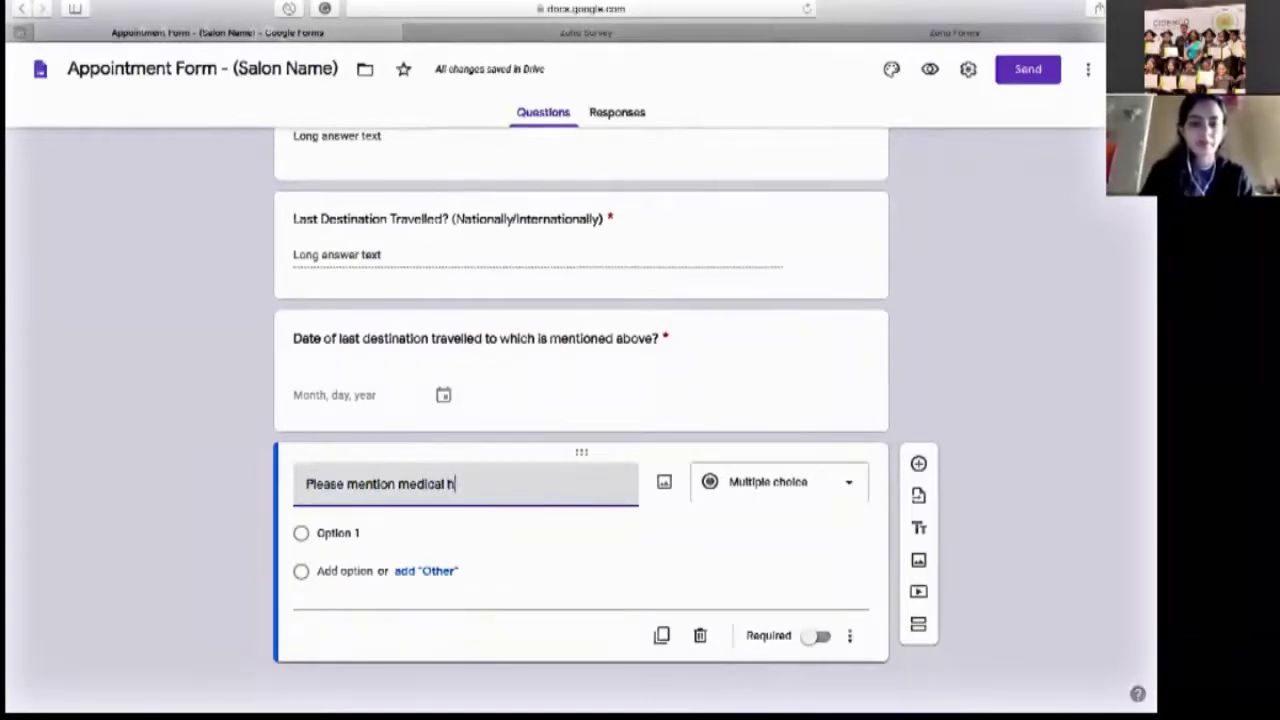
key(BackSpace)
key(BackSpace)
key(BackSpace)
key(BackSpace)
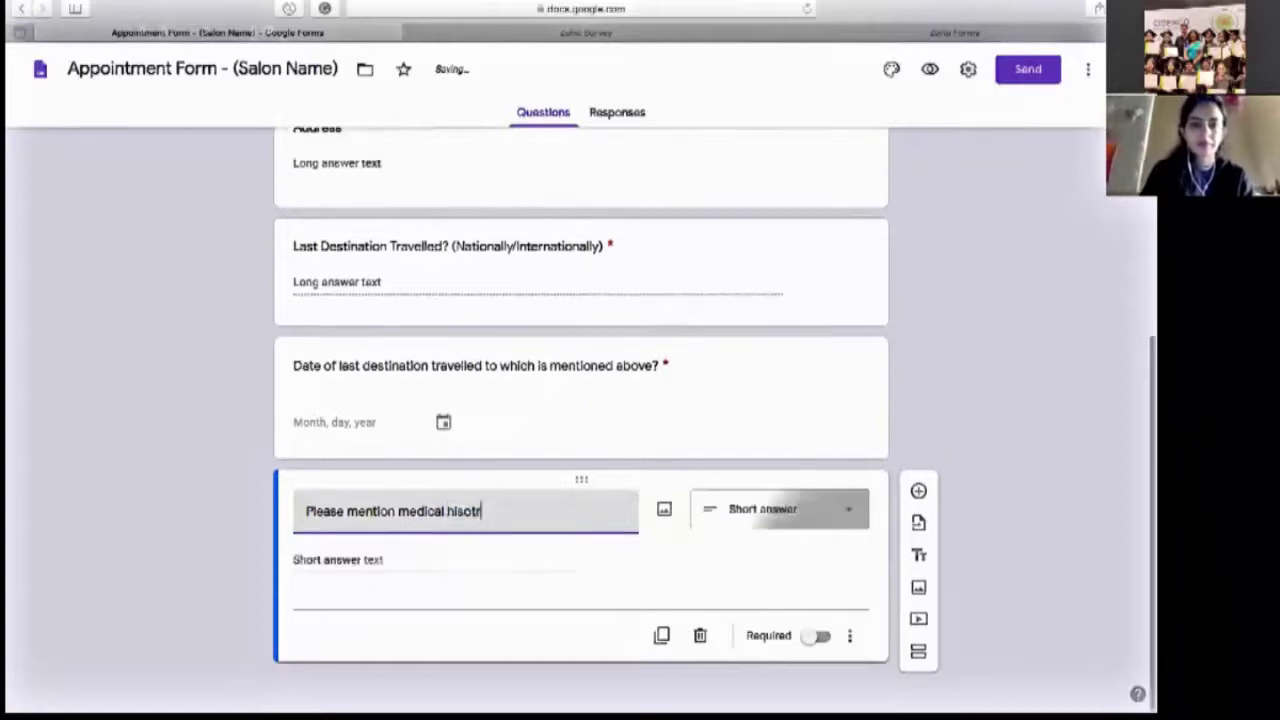
text(tory (if any)
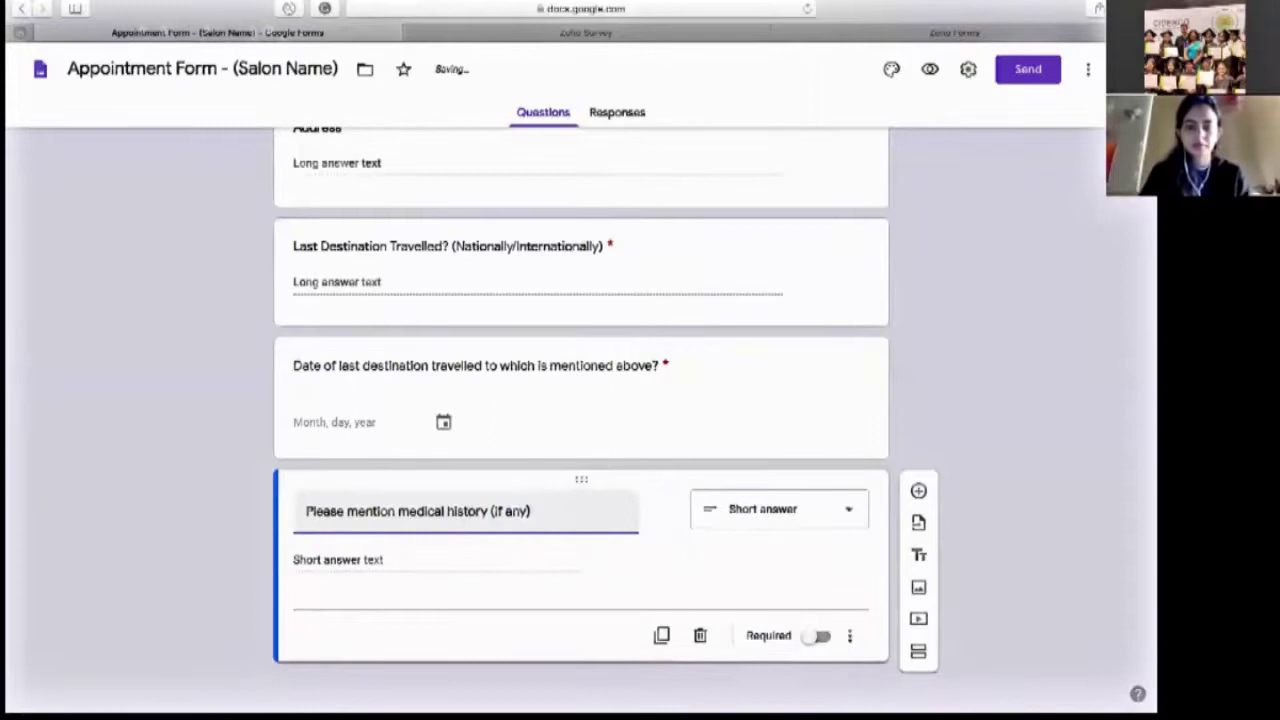
Set the medical history question's answer type to paragraph and make it required.
click(754, 515)
click(745, 272)
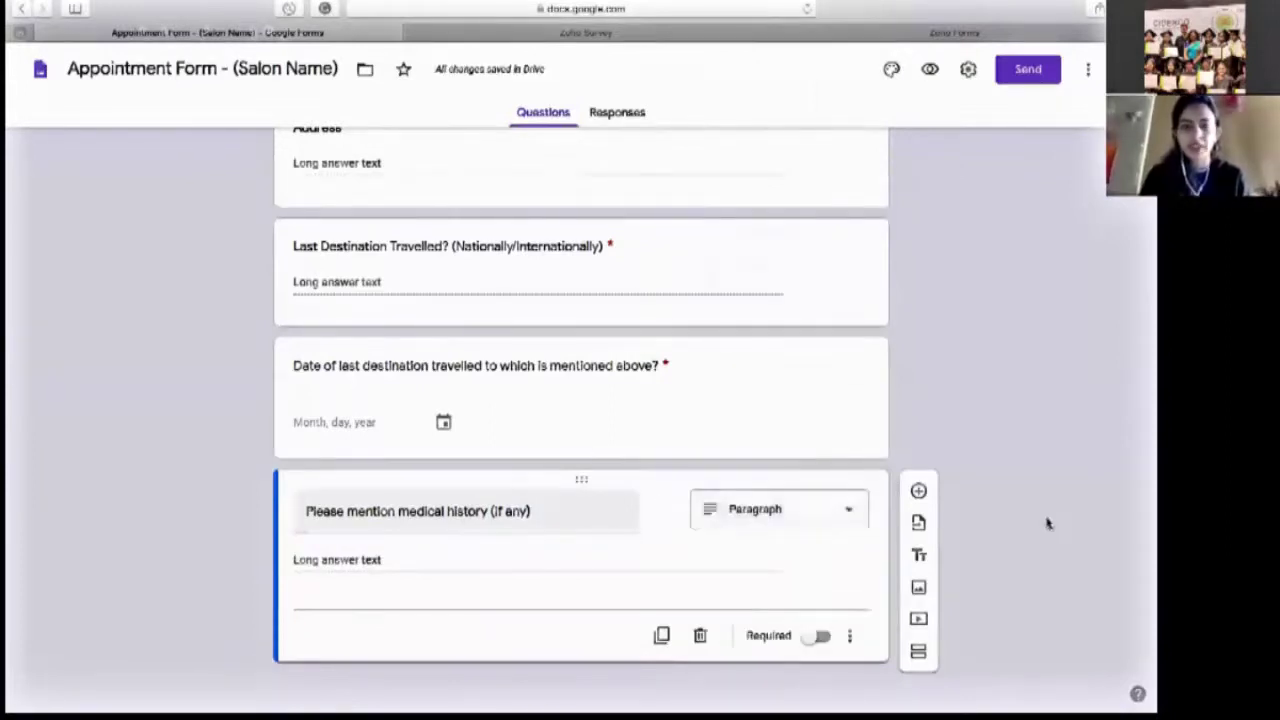
click(818, 636)
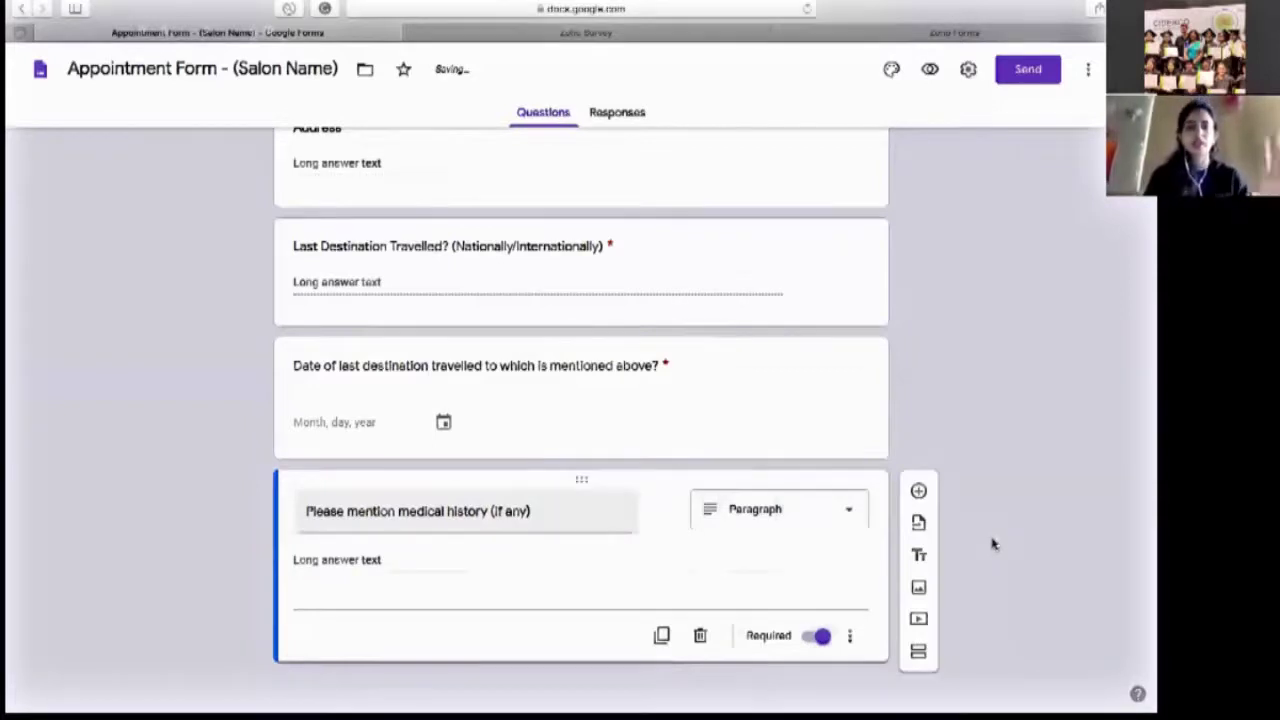
Add a new blank question and move it between the Email ID and Contact Information questions.
scroll(993, 544, up, 2)
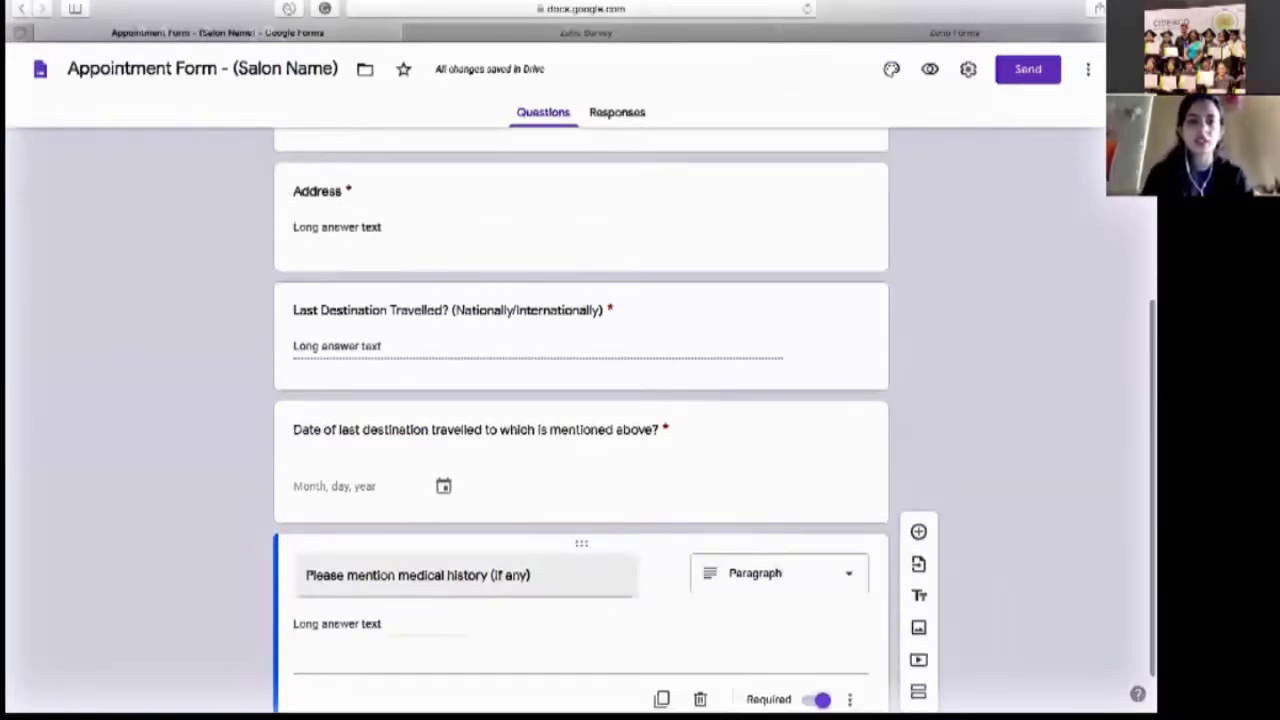
scroll(993, 544, down, 2)
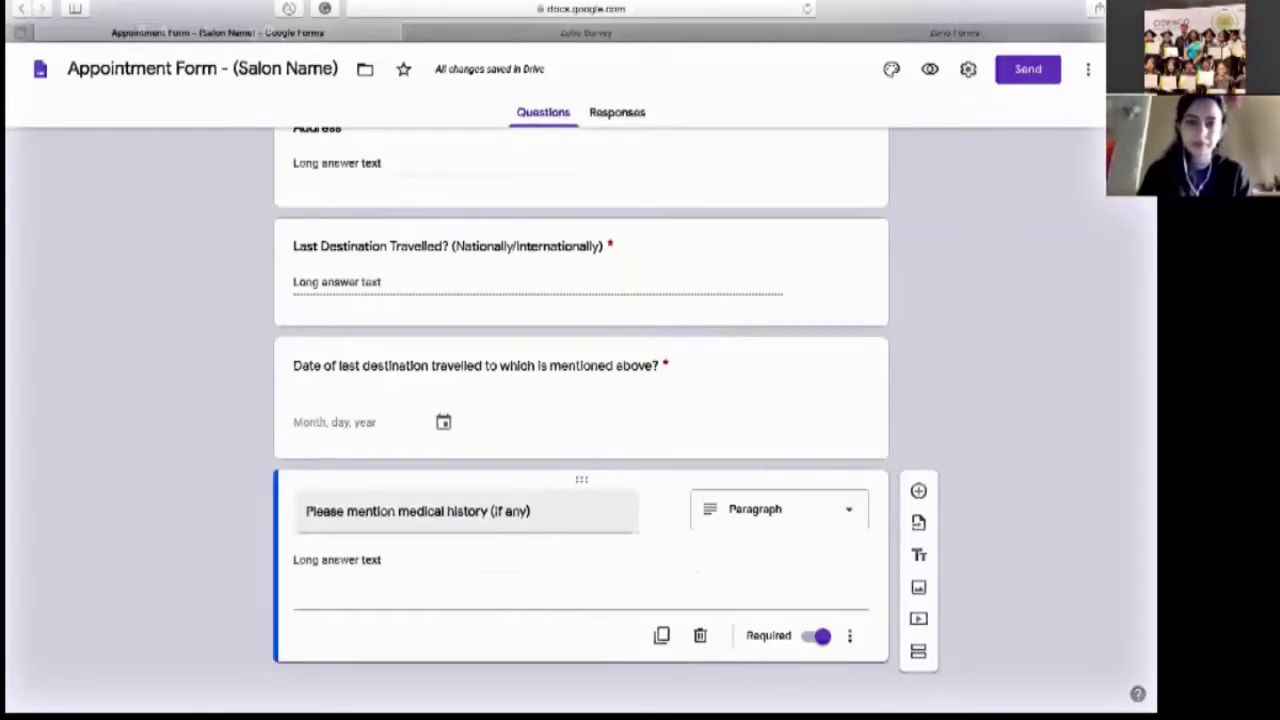
scroll(714, 416, up, 5)
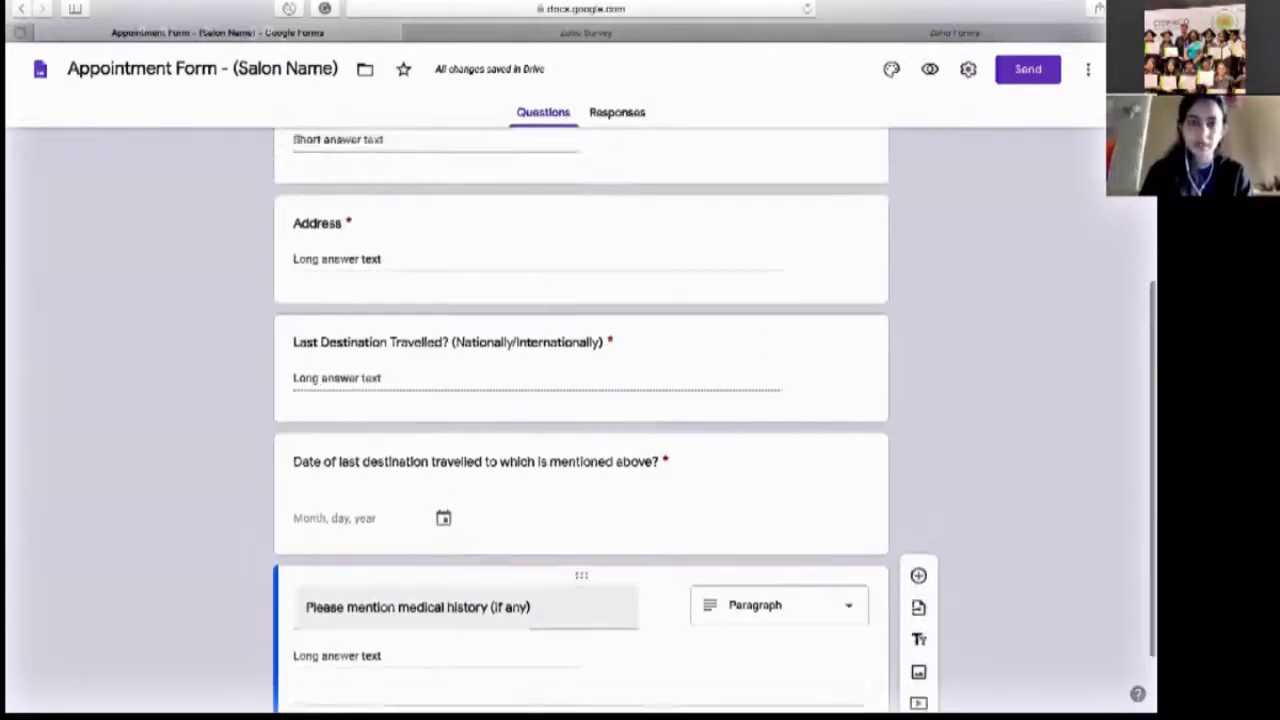
scroll(714, 416, up, 3)
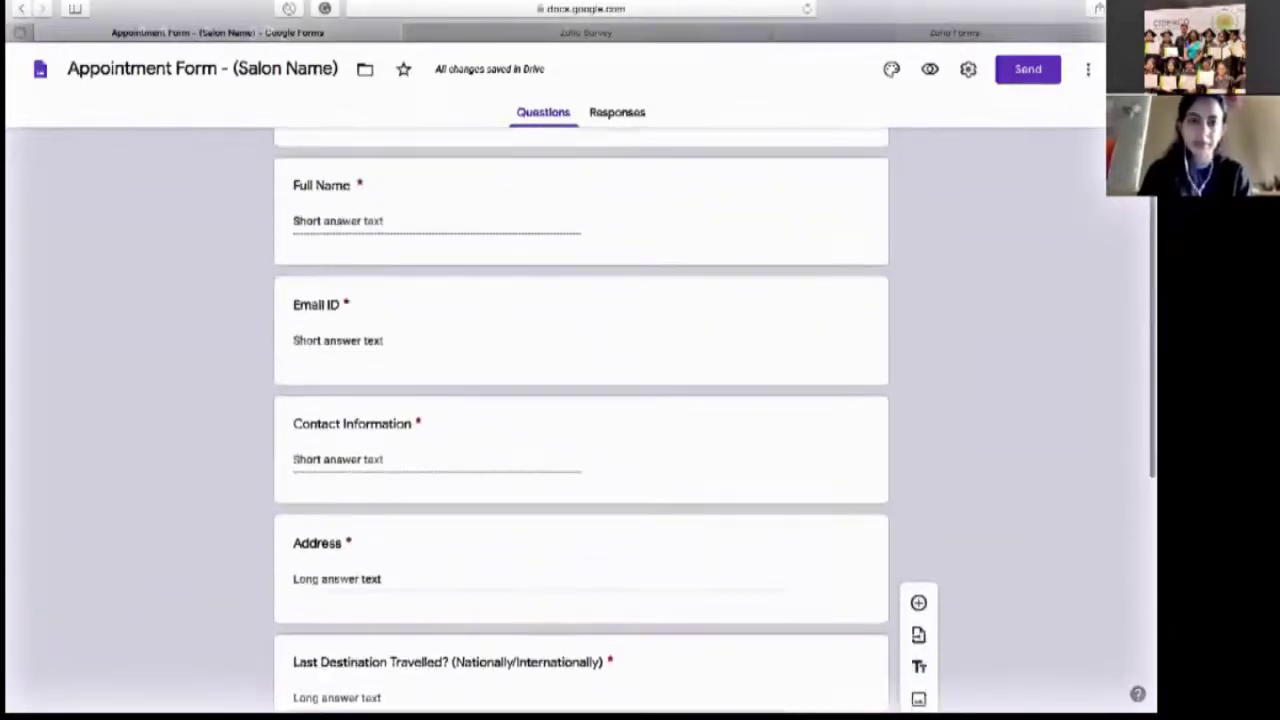
scroll(714, 416, down, 2)
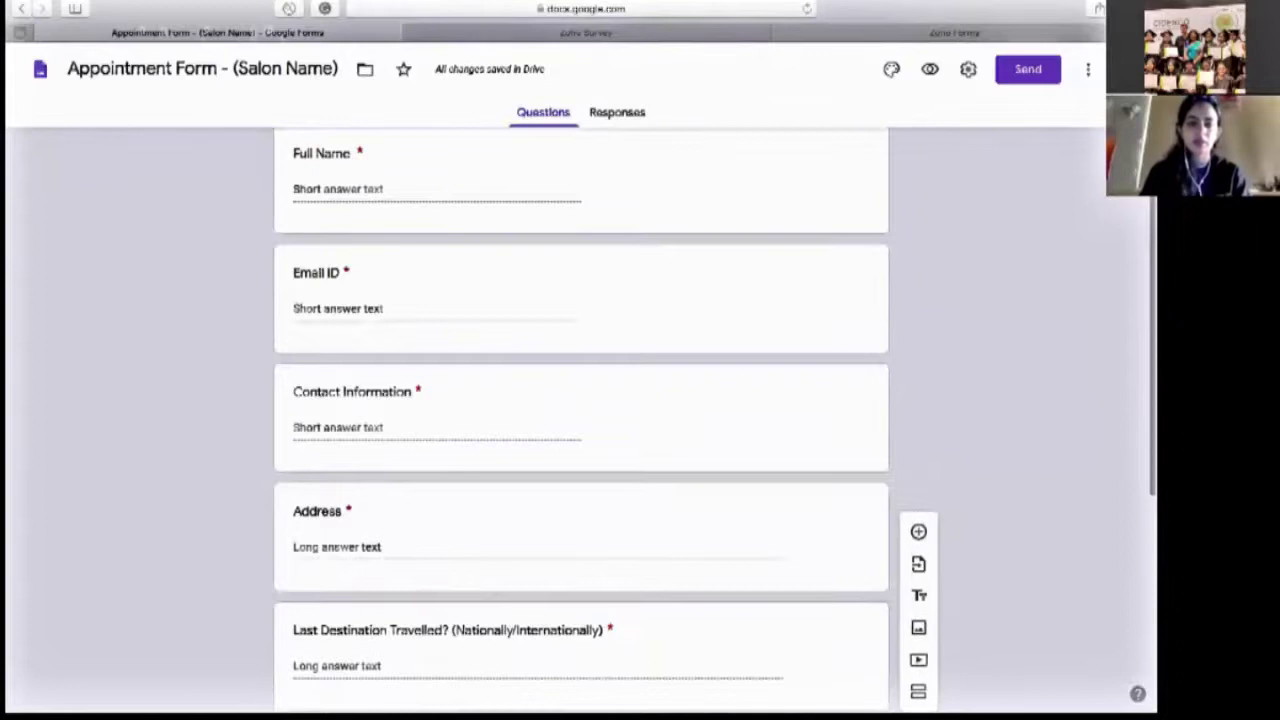
scroll(843, 174, up, 1)
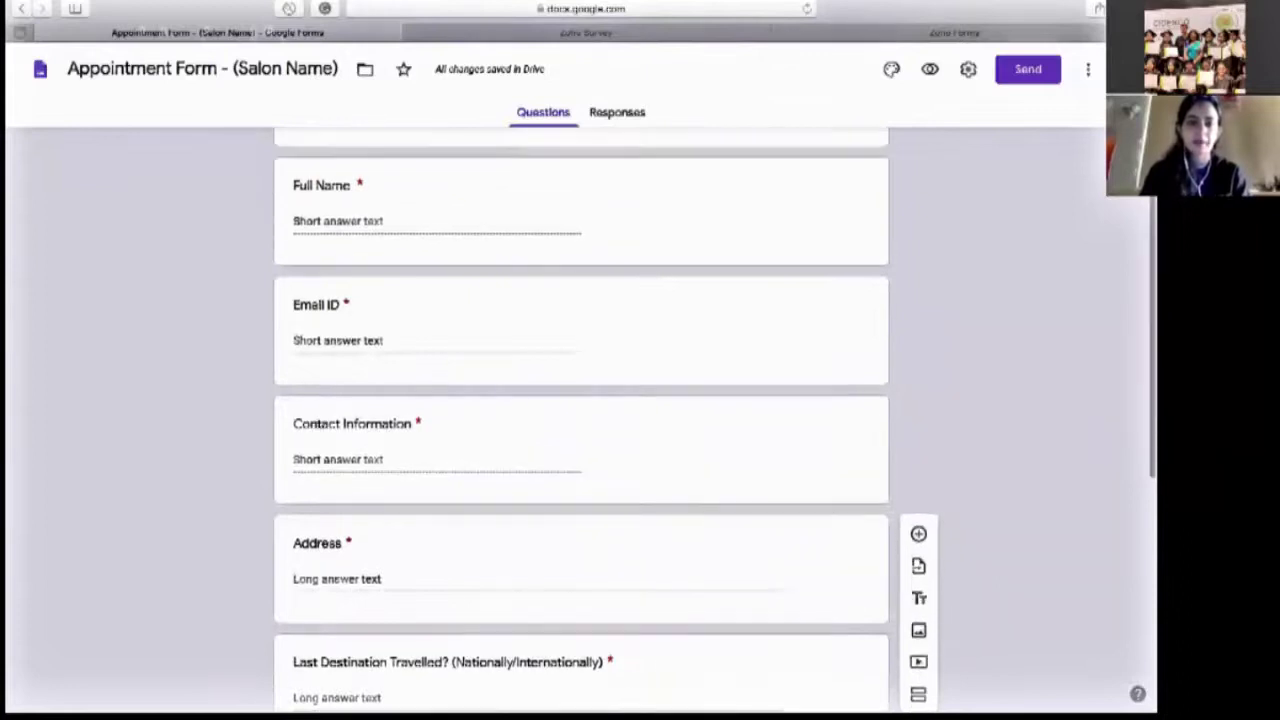
click(917, 531)
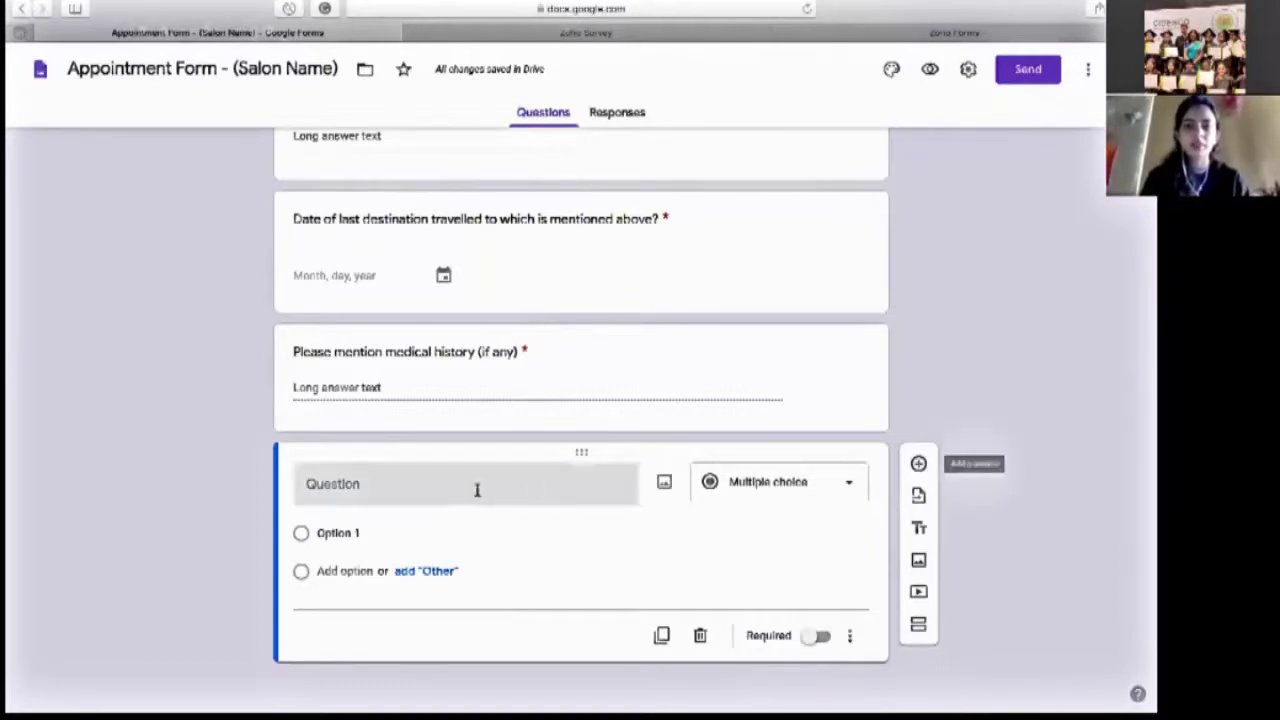
drag(523, 449, 634, 446)
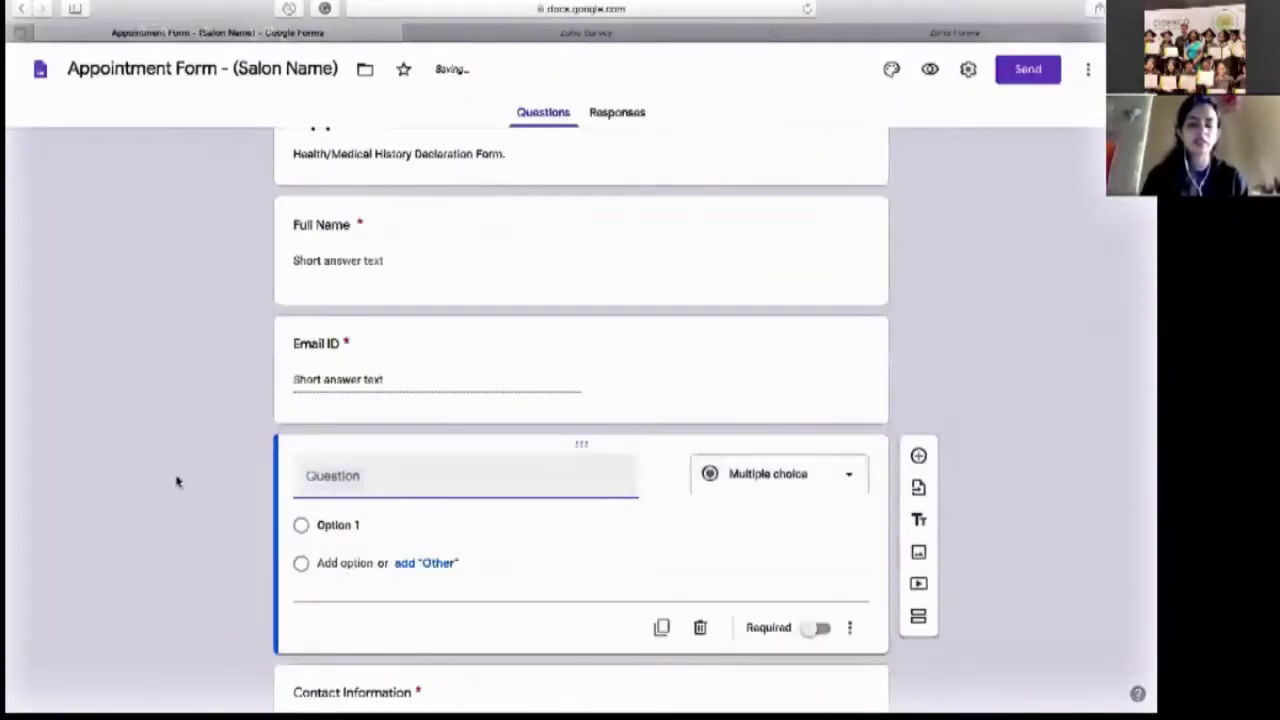
Title the blank question "Date of Birth", with date as its answer type, and make it required.
scroll(176, 482, down, 2)
click(408, 371)
text(Date of Birth)
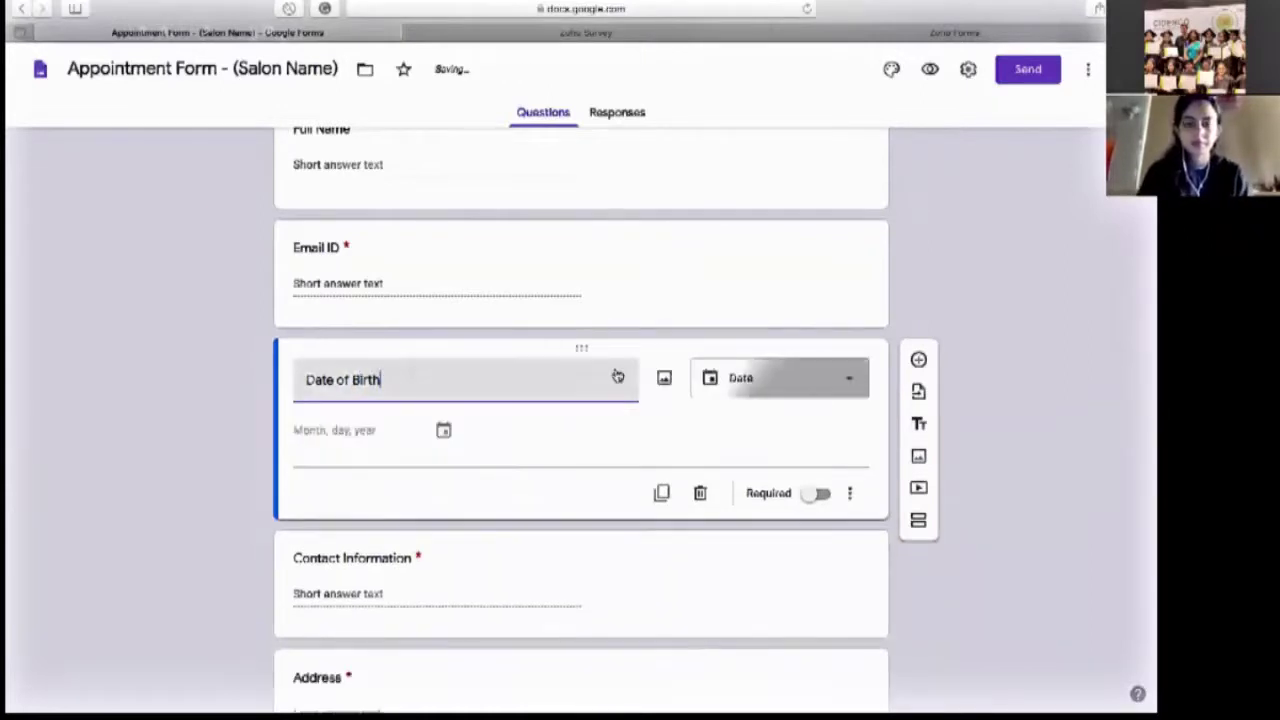
click(771, 377)
click(737, 494)
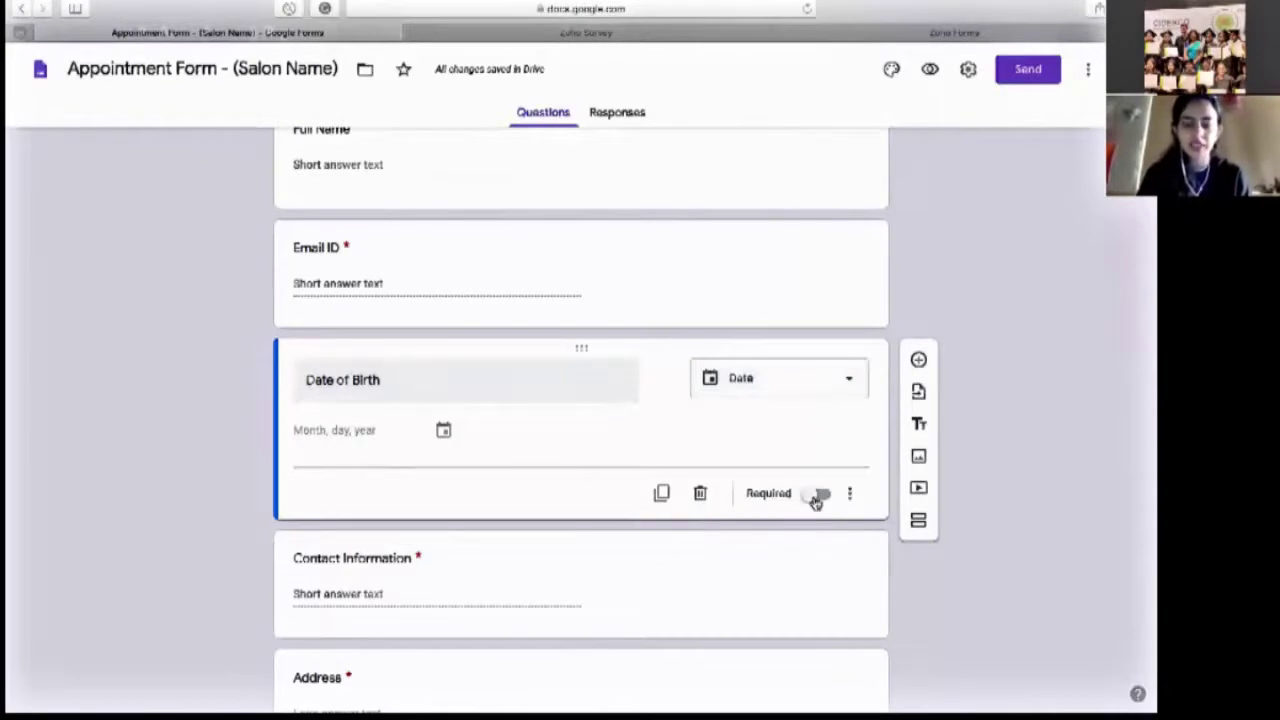
click(817, 494)
Add a question after the medical history question, titled "Type of treatment to be scheduled for?".
scroll(1145, 490, down, 3)
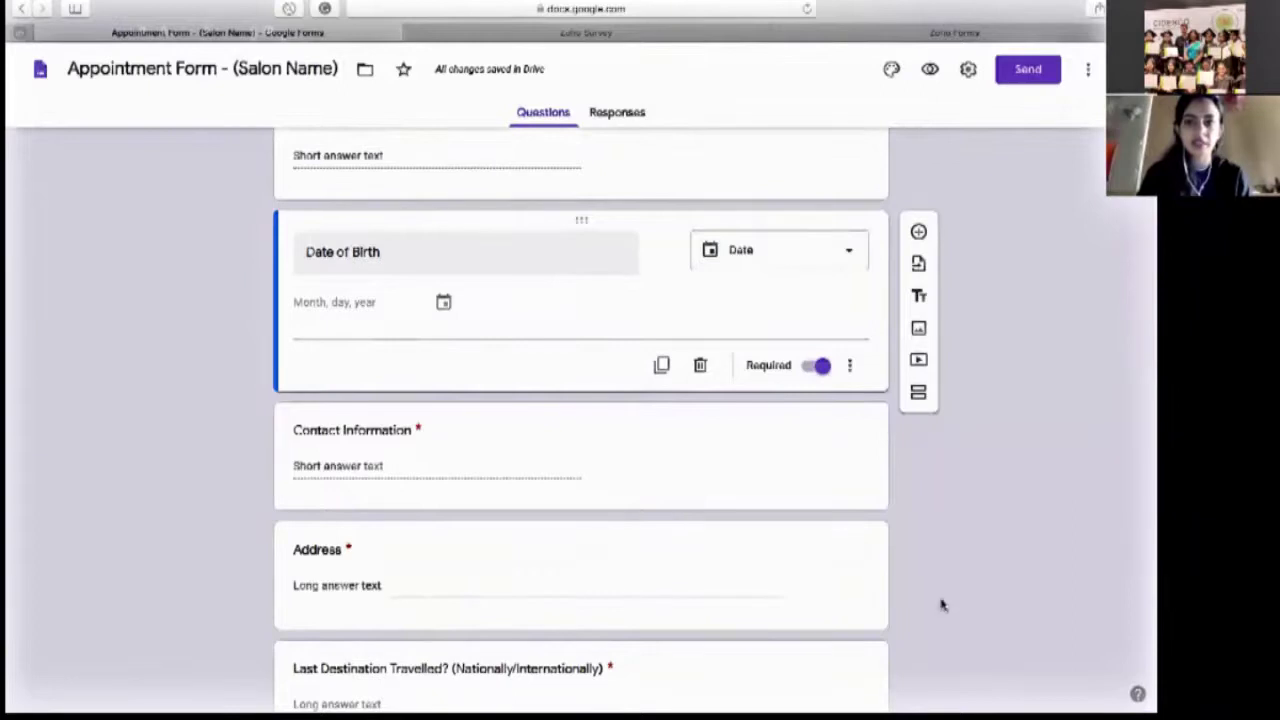
scroll(937, 602, down, 5)
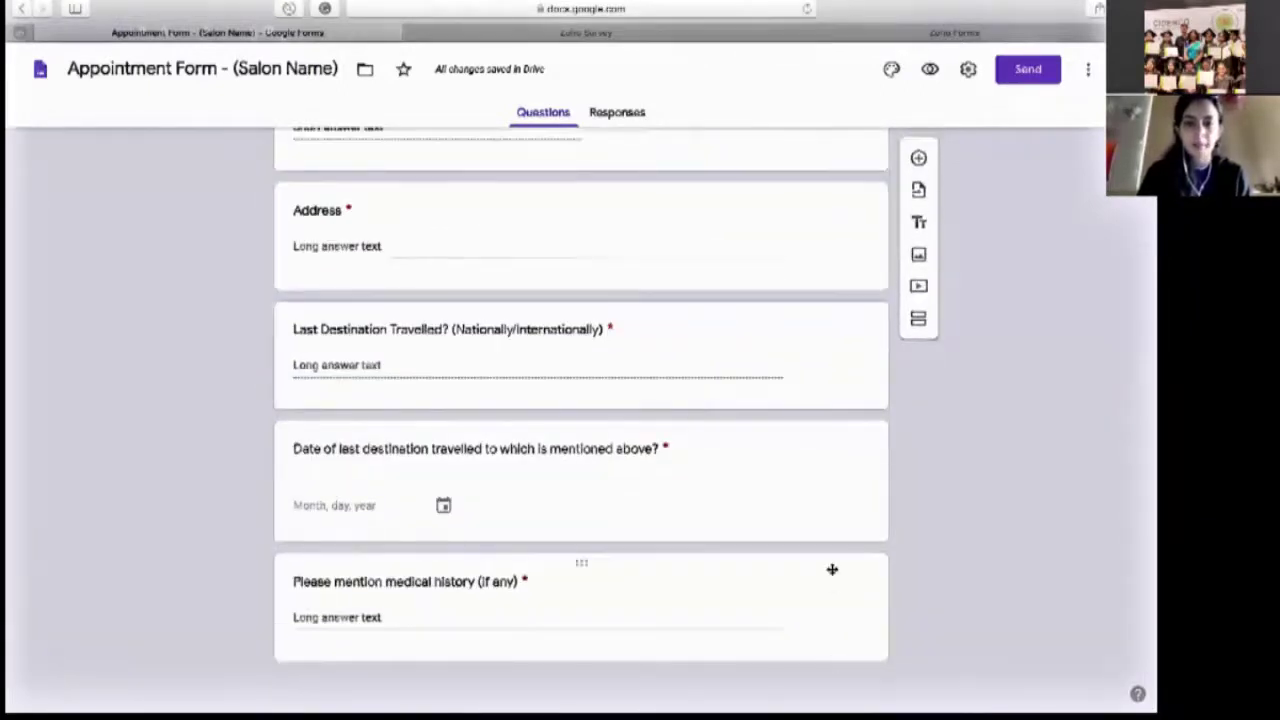
click(831, 570)
click(918, 497)
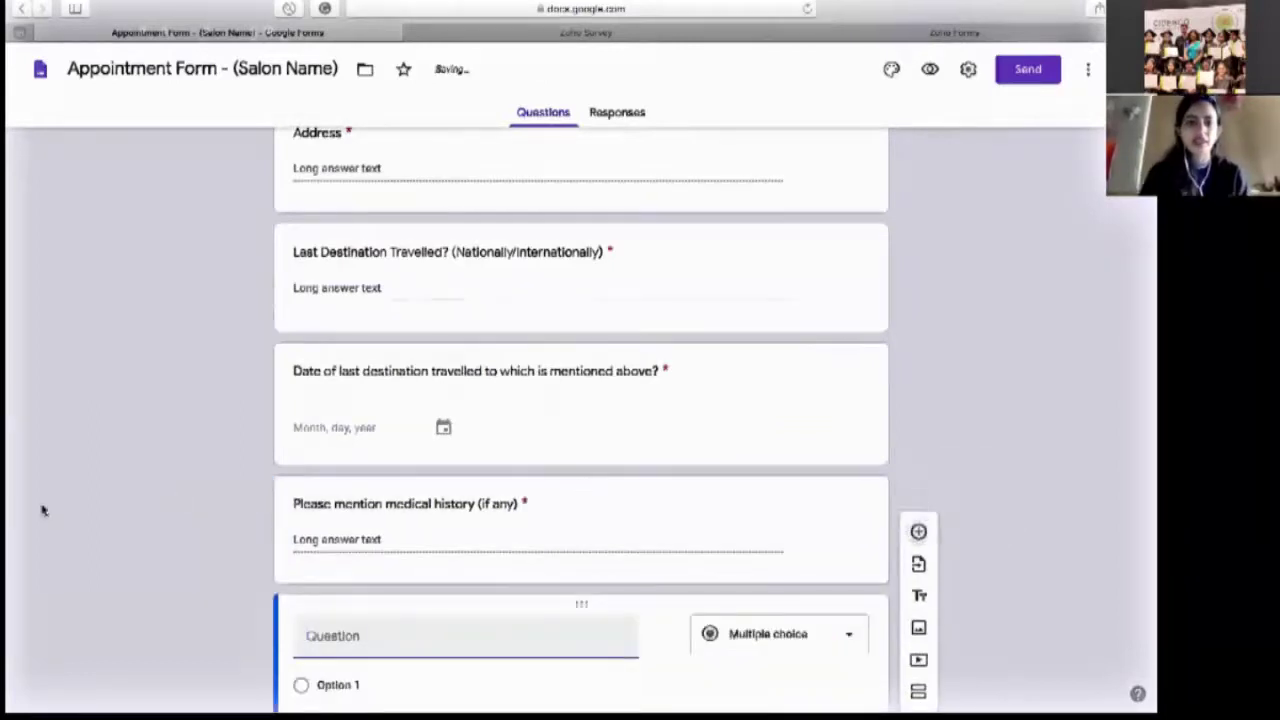
click(330, 481)
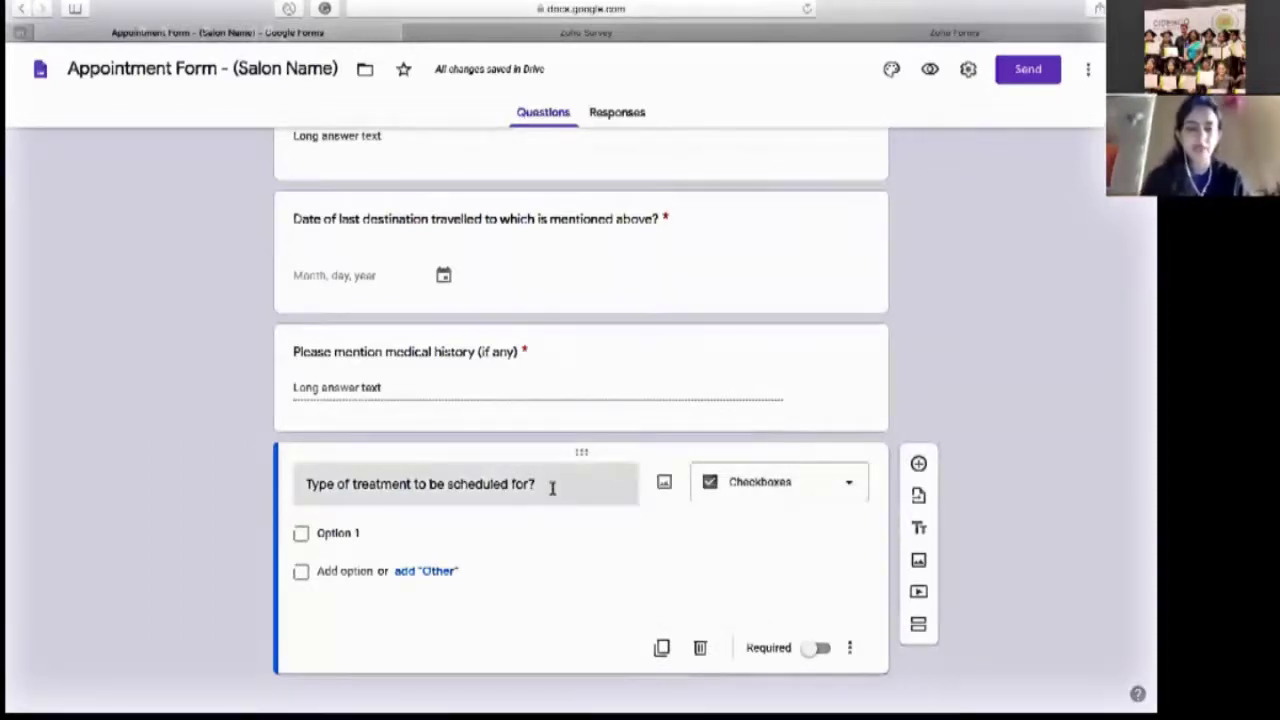
Set the treatment question's answer type to checkboxes.
click(776, 491)
click(748, 363)
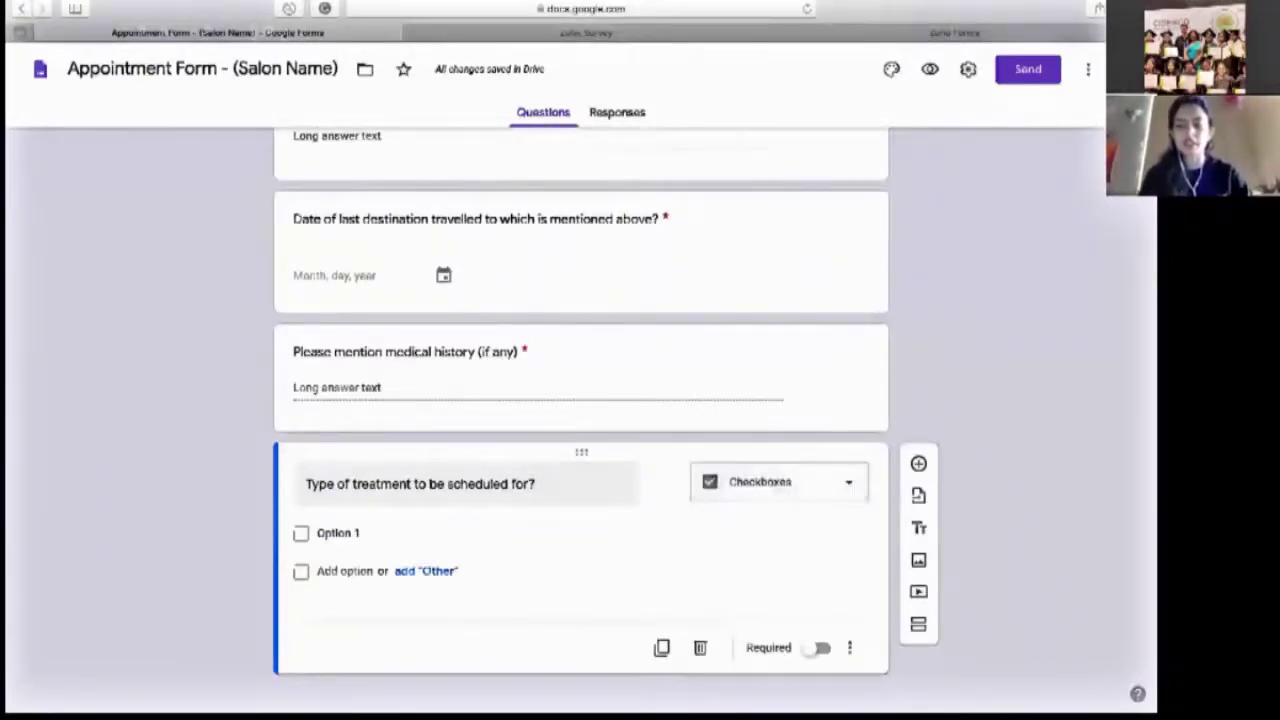
click(823, 483)
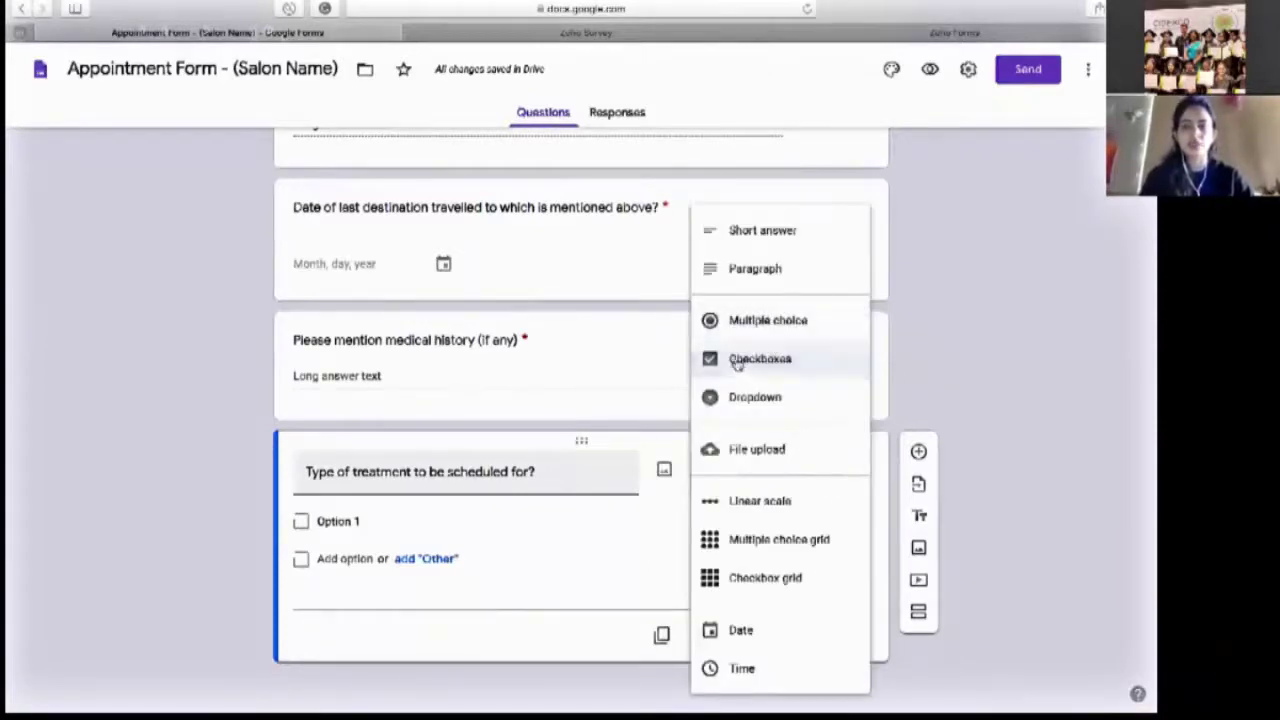
click(737, 363)
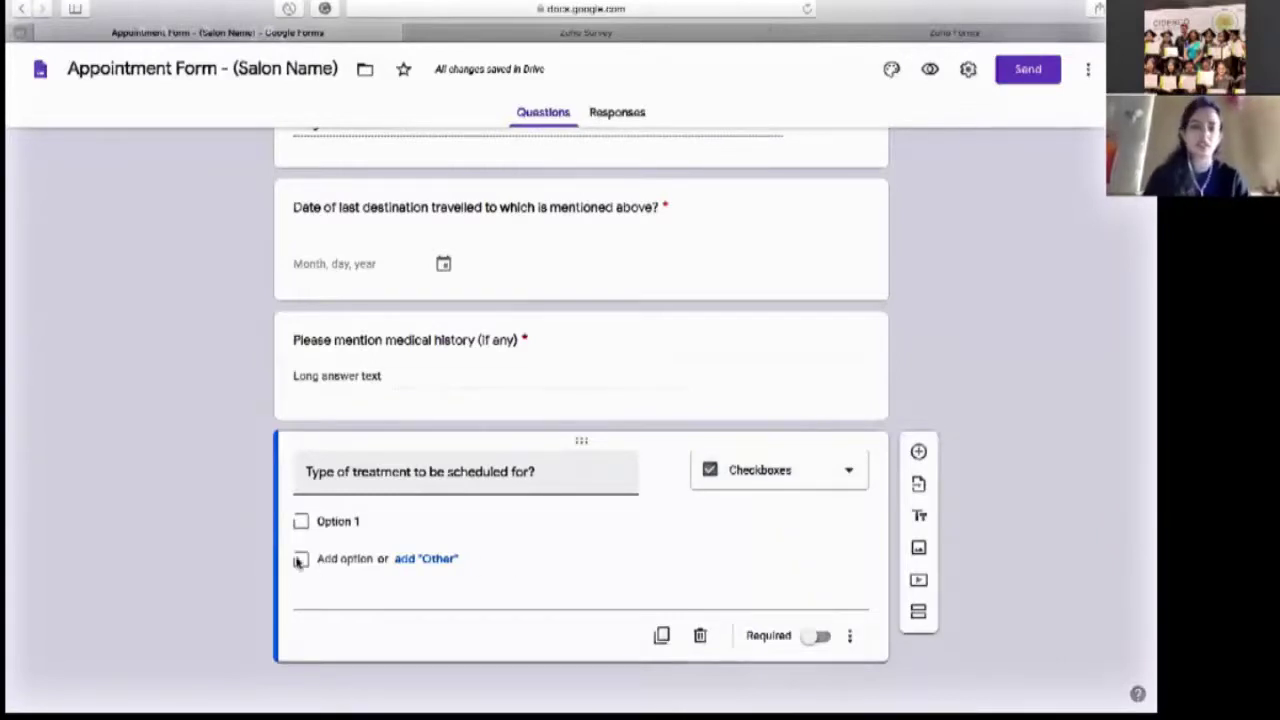
Enter "Eyebrows" and "Facial" as the first two options of the treatment question.
click(337, 518)
key(BackSpace)
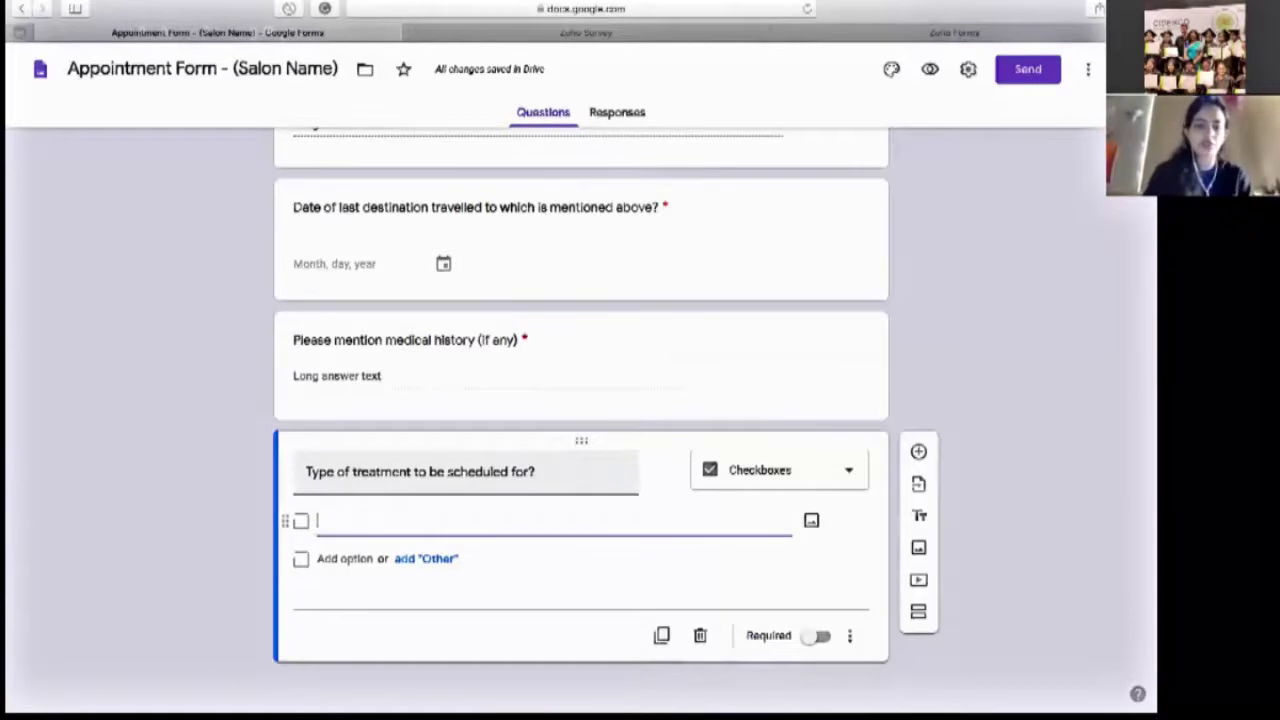
text(Eyebrows)
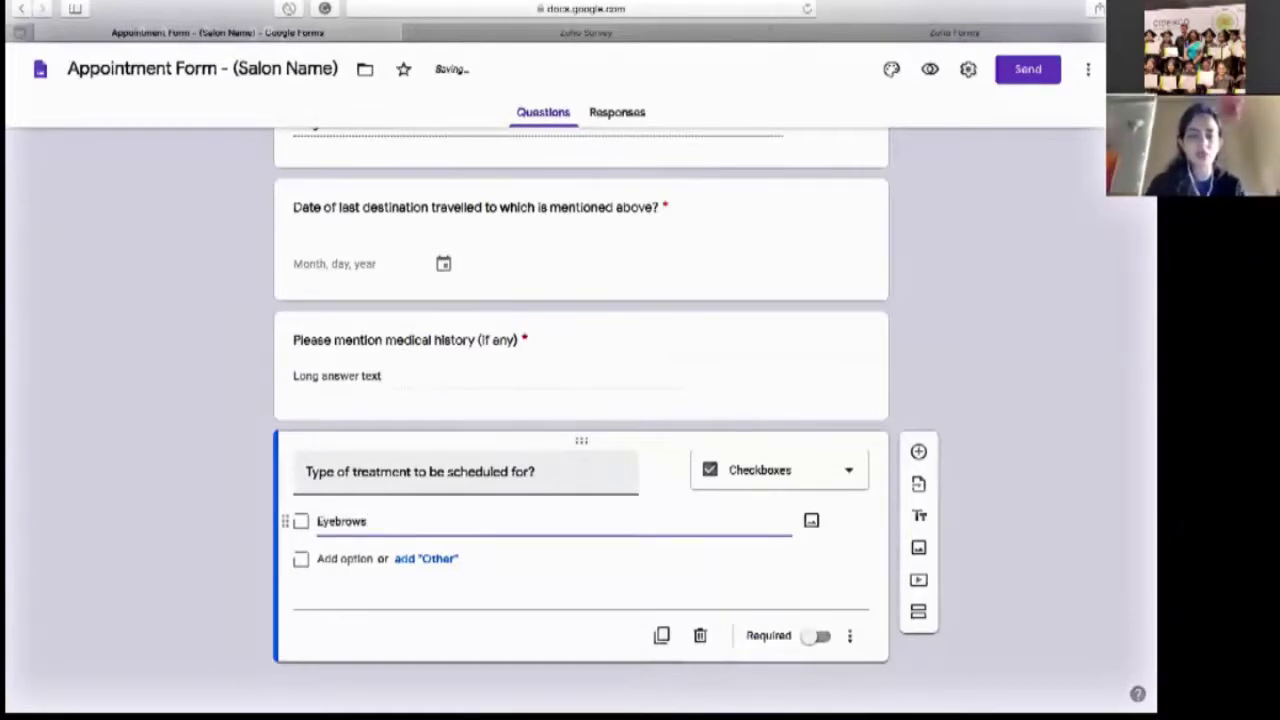
click(358, 559)
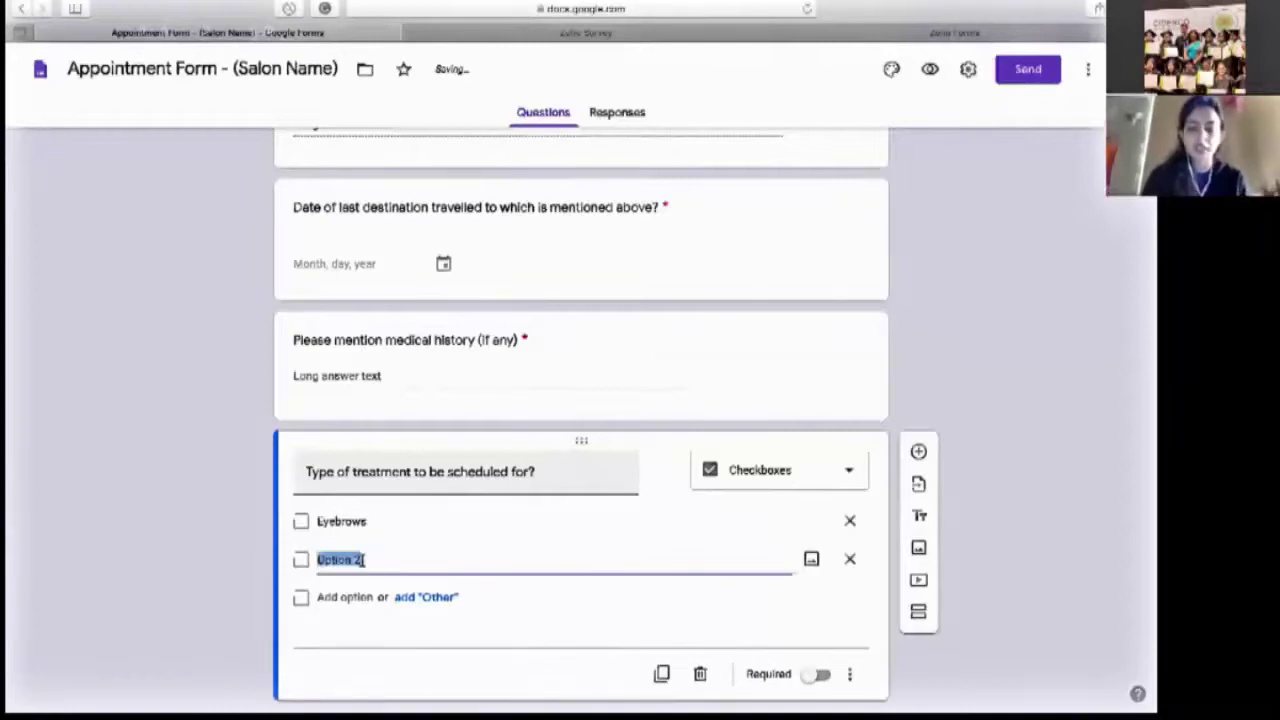
text(Faci)
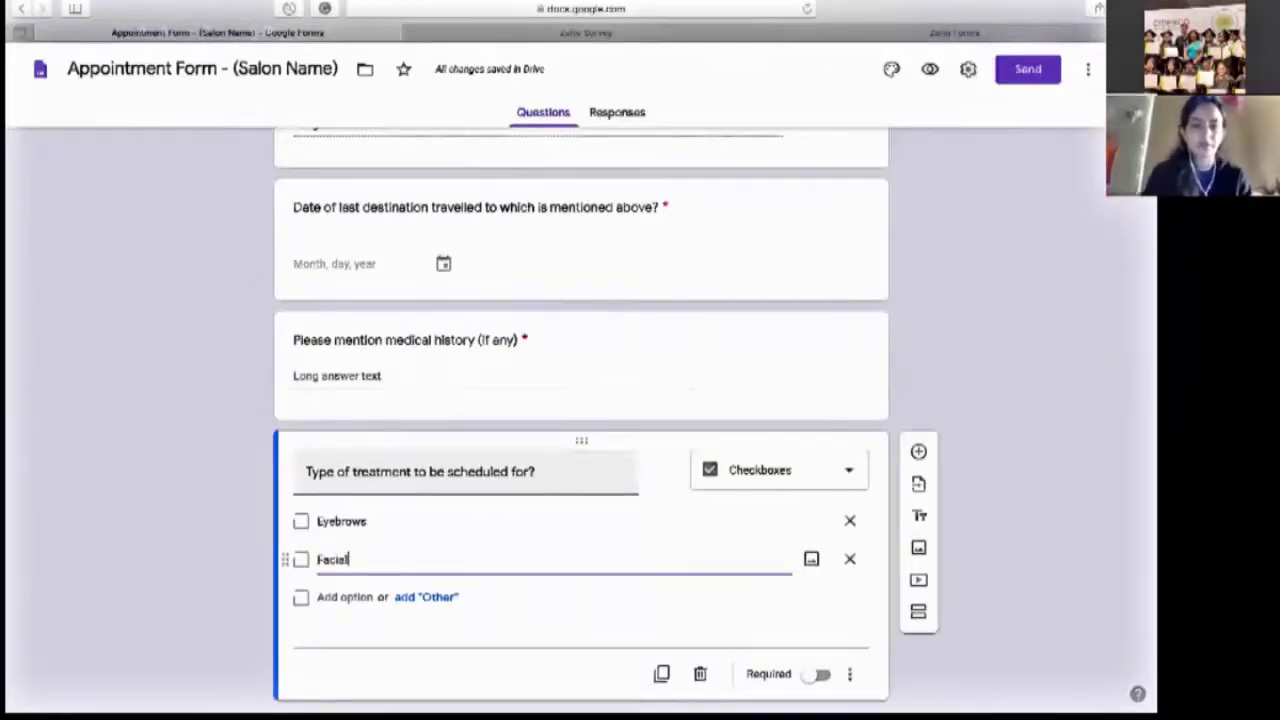
text(al)
Add the options "Waxing", "Spa" and "Other" to the treatment question.
click(378, 596)
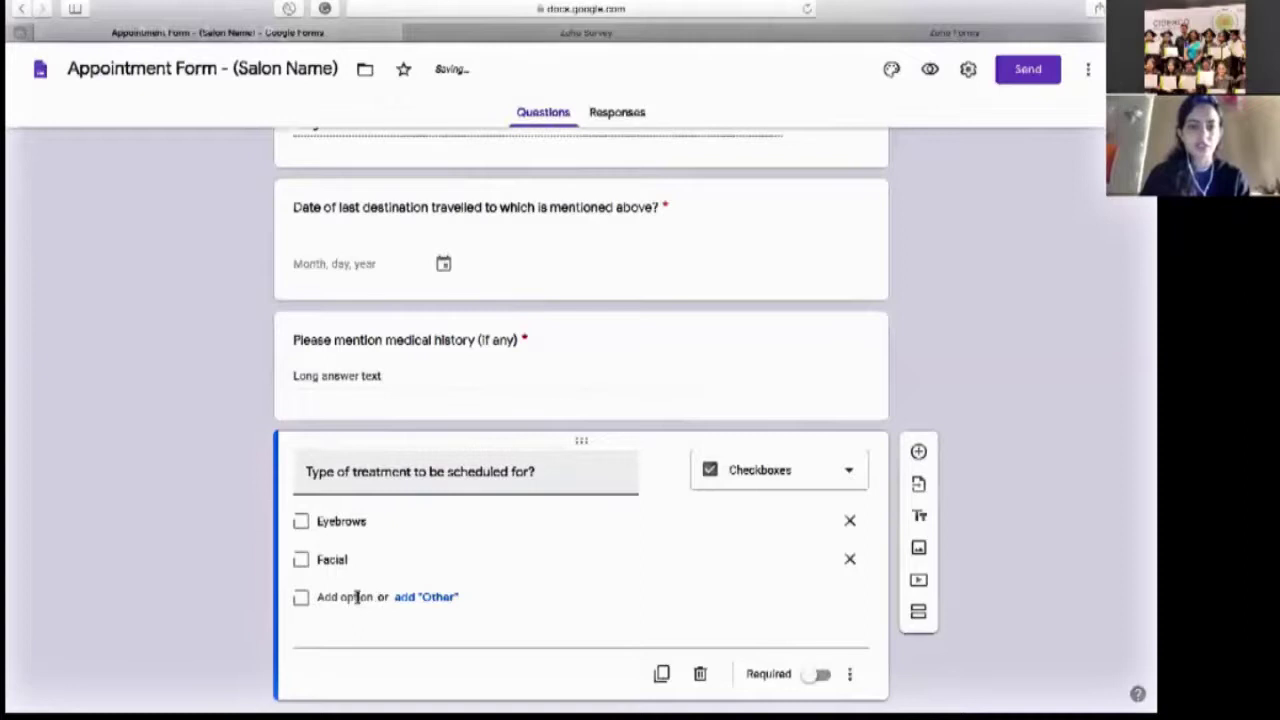
click(360, 597)
text(Waxing)
click(381, 636)
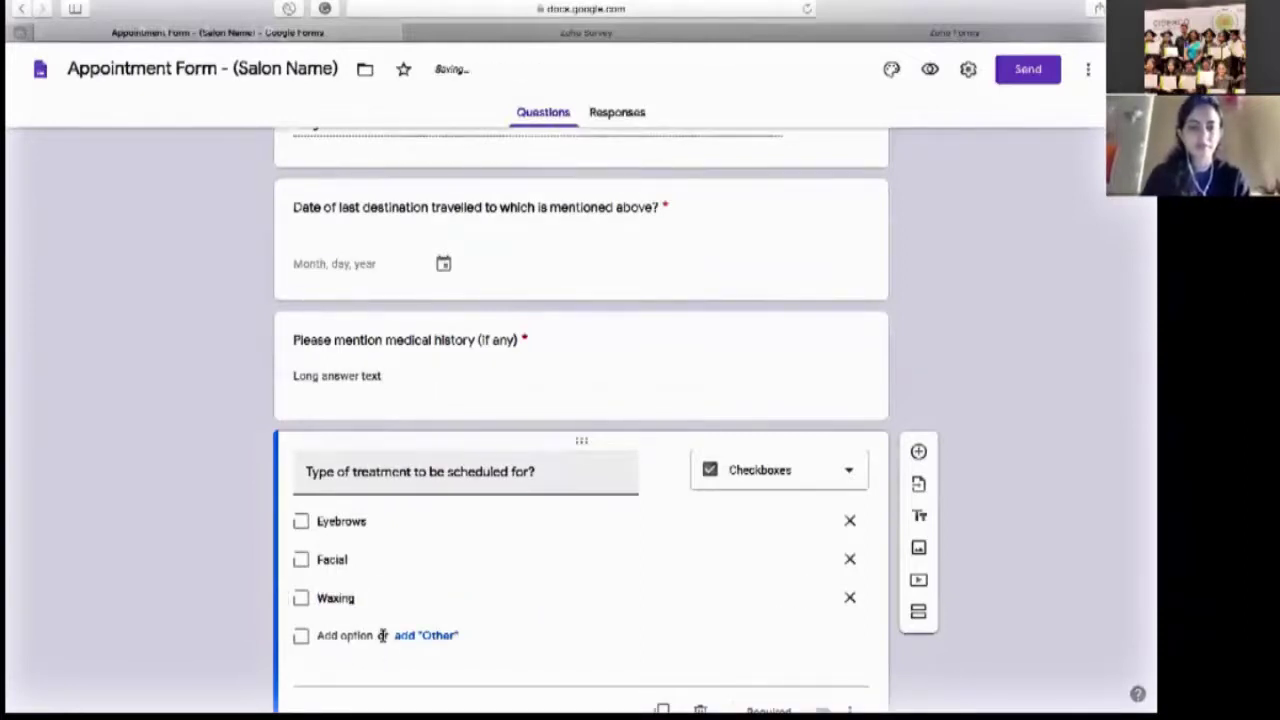
click(435, 636)
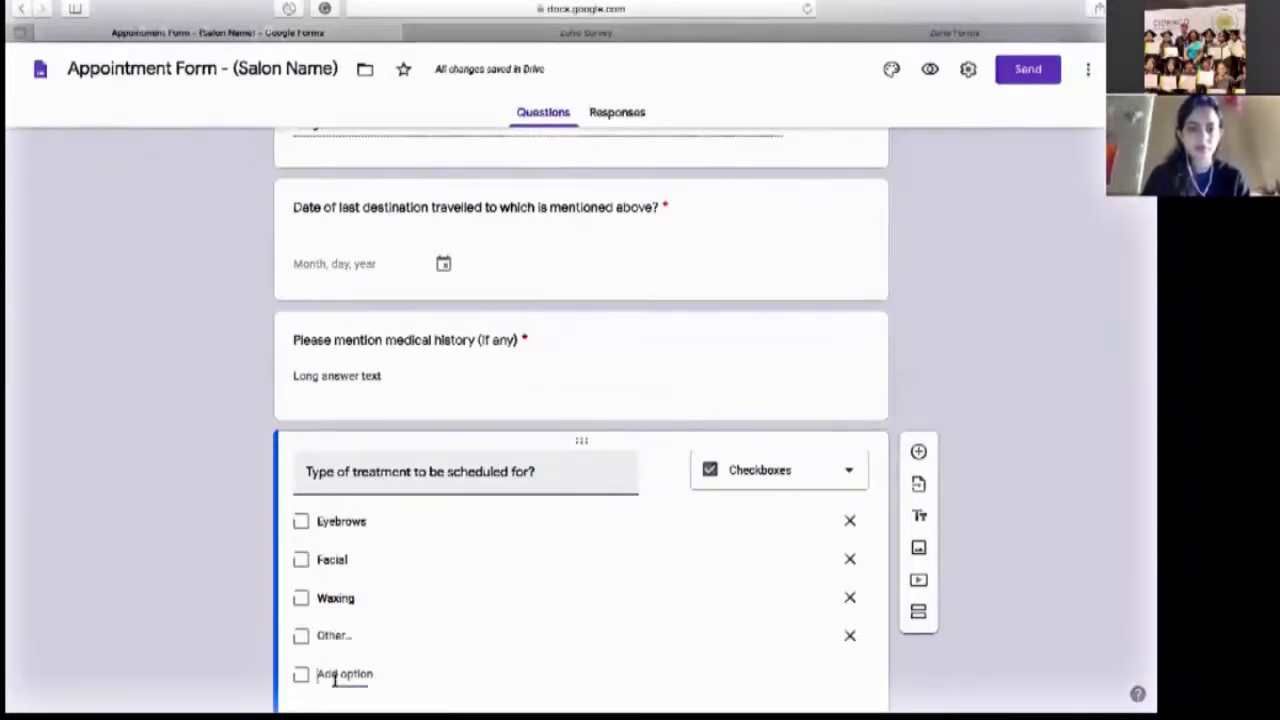
click(336, 674)
click(86, 624)
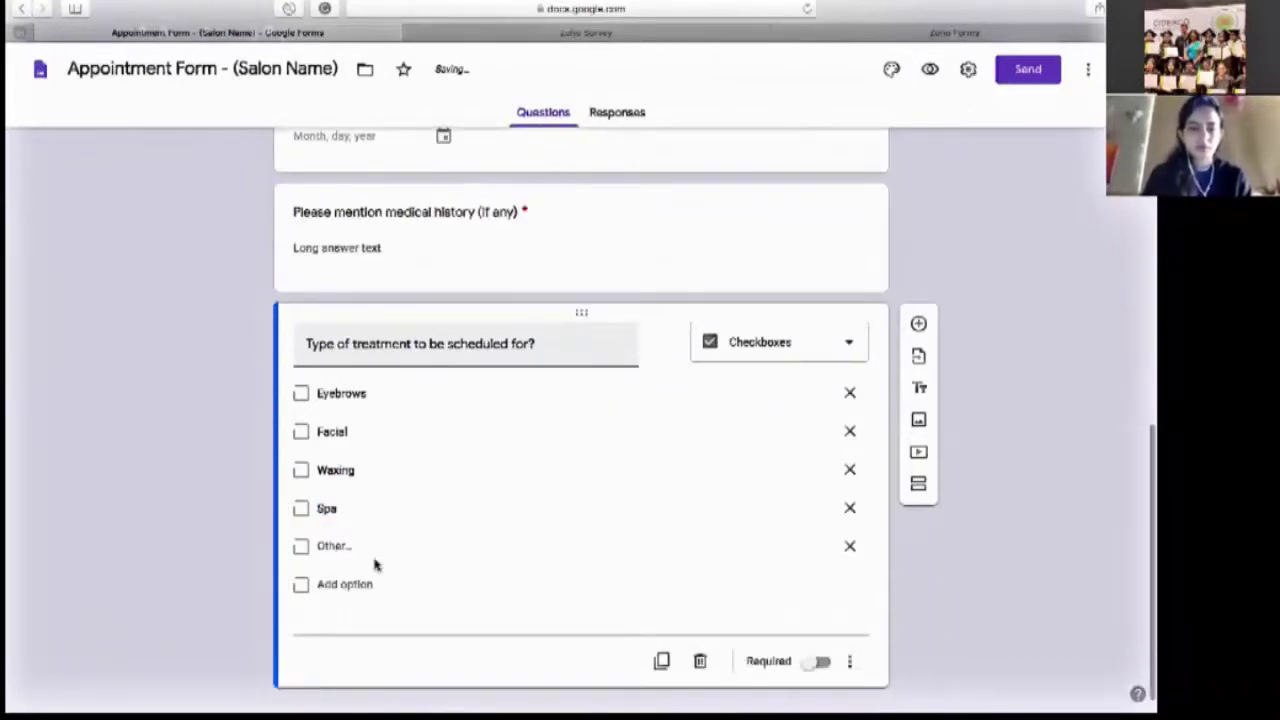
Add "Manicure" as an option of the treatment question.
click(337, 584)
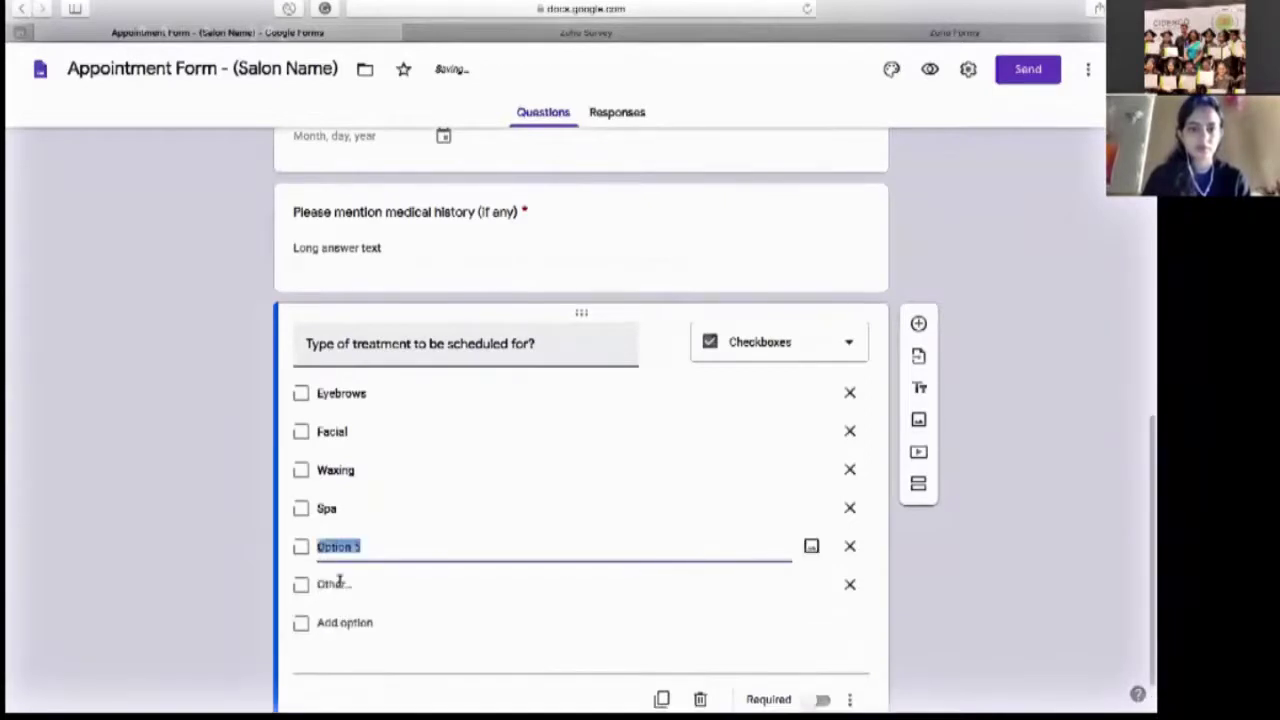
text(Manicure/)
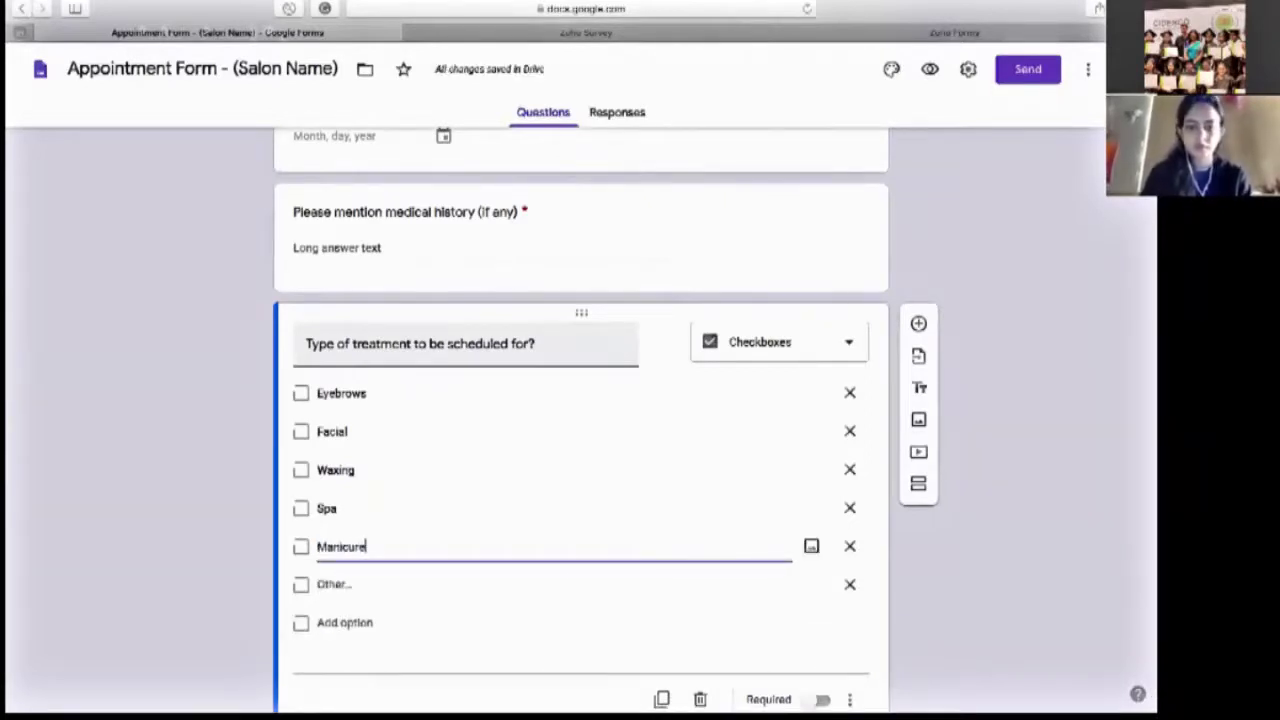
text(Pedi)
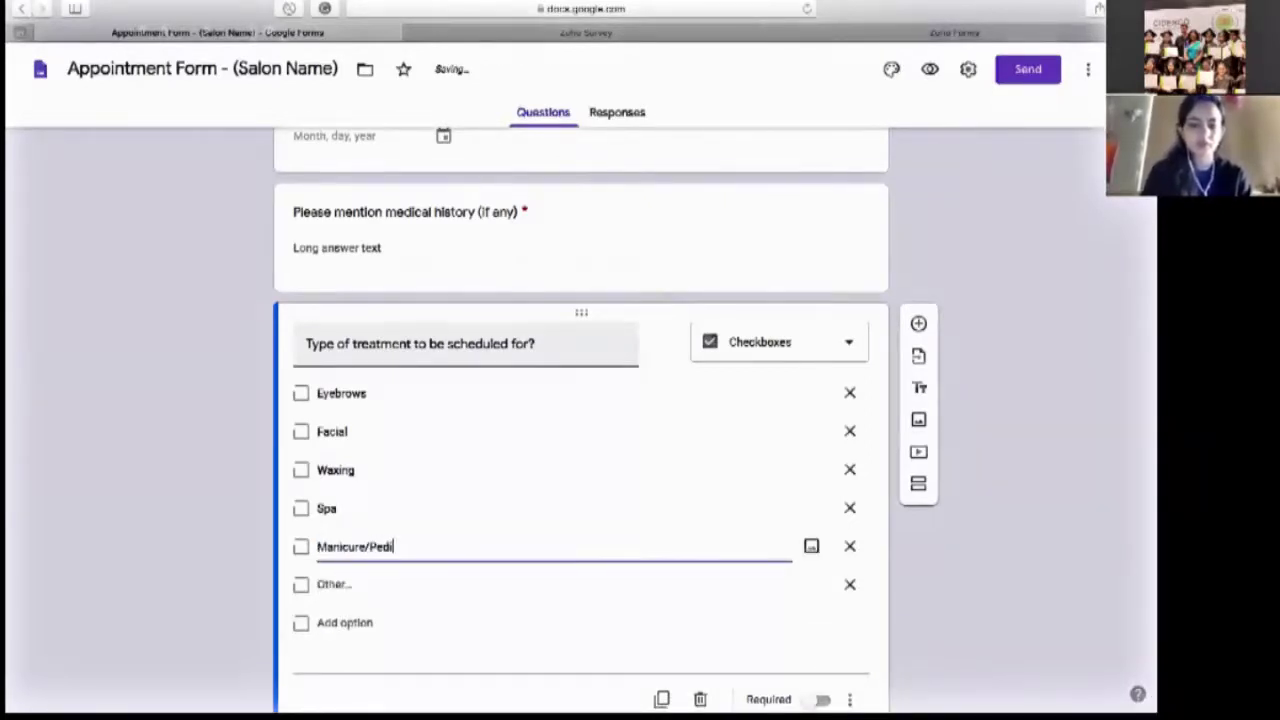
text(cur)
key(BackSpace)
key(BackSpace)
key(BackSpace)
key(BackSpace)
key(BackSpace)
key(BackSpace)
key(BackSpace)
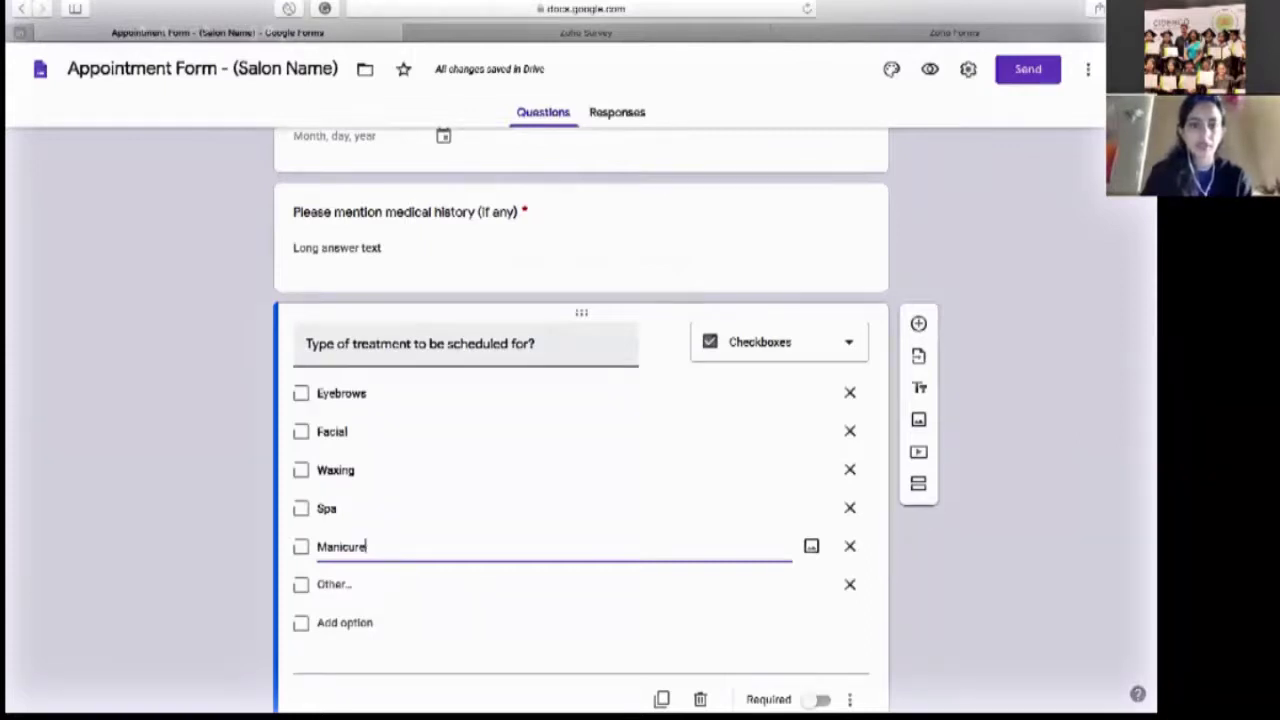
Add the option "Pedicure" to the treatment question and make the question required.
click(332, 621)
text(P)
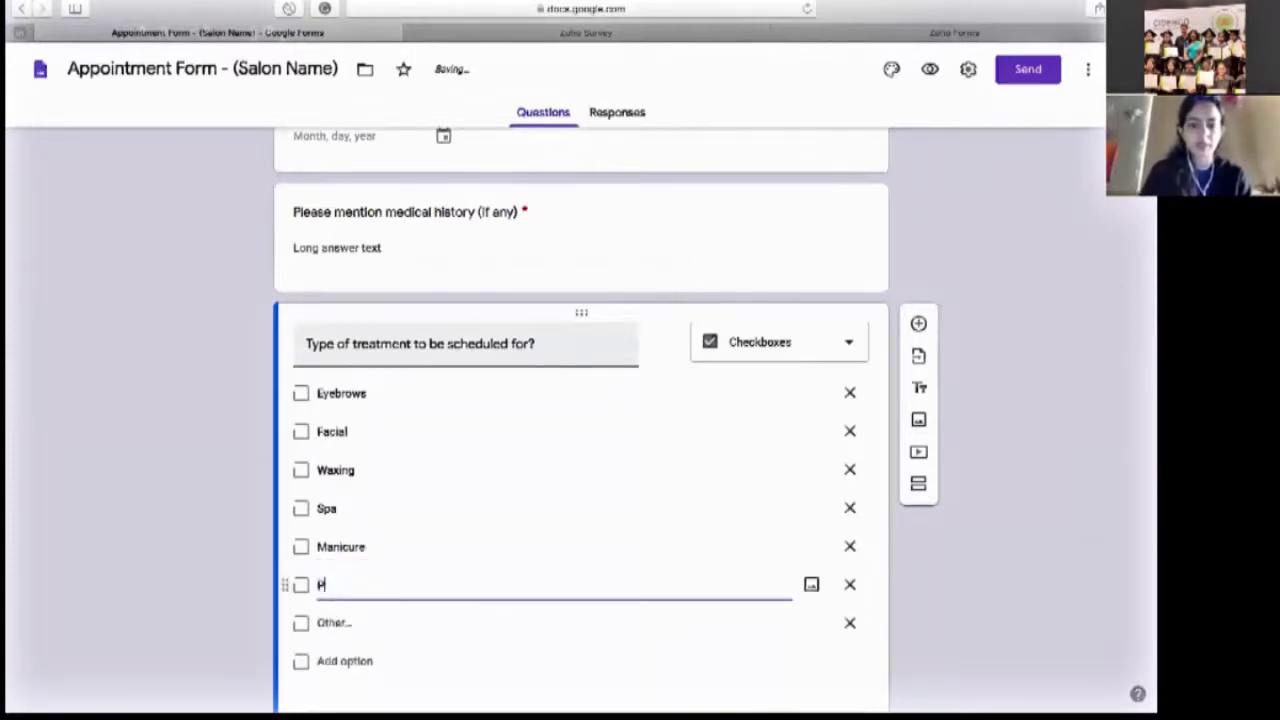
text(edicure)
click(164, 567)
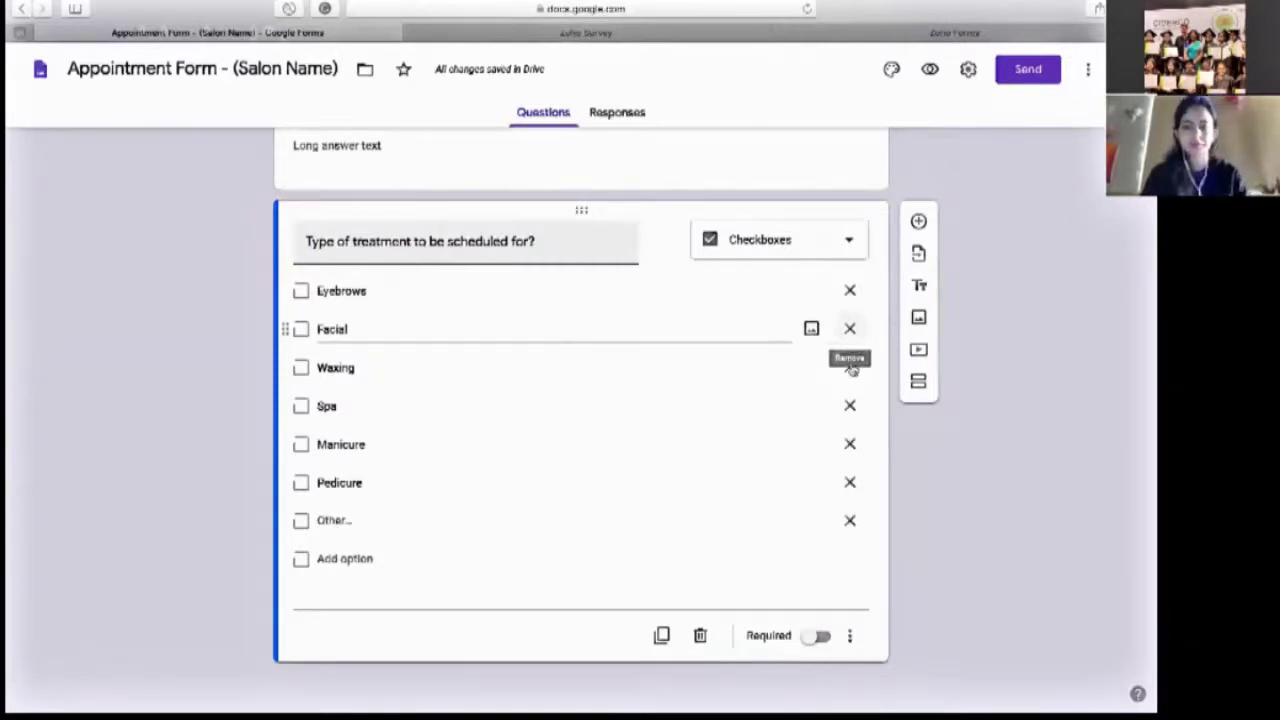
click(813, 638)
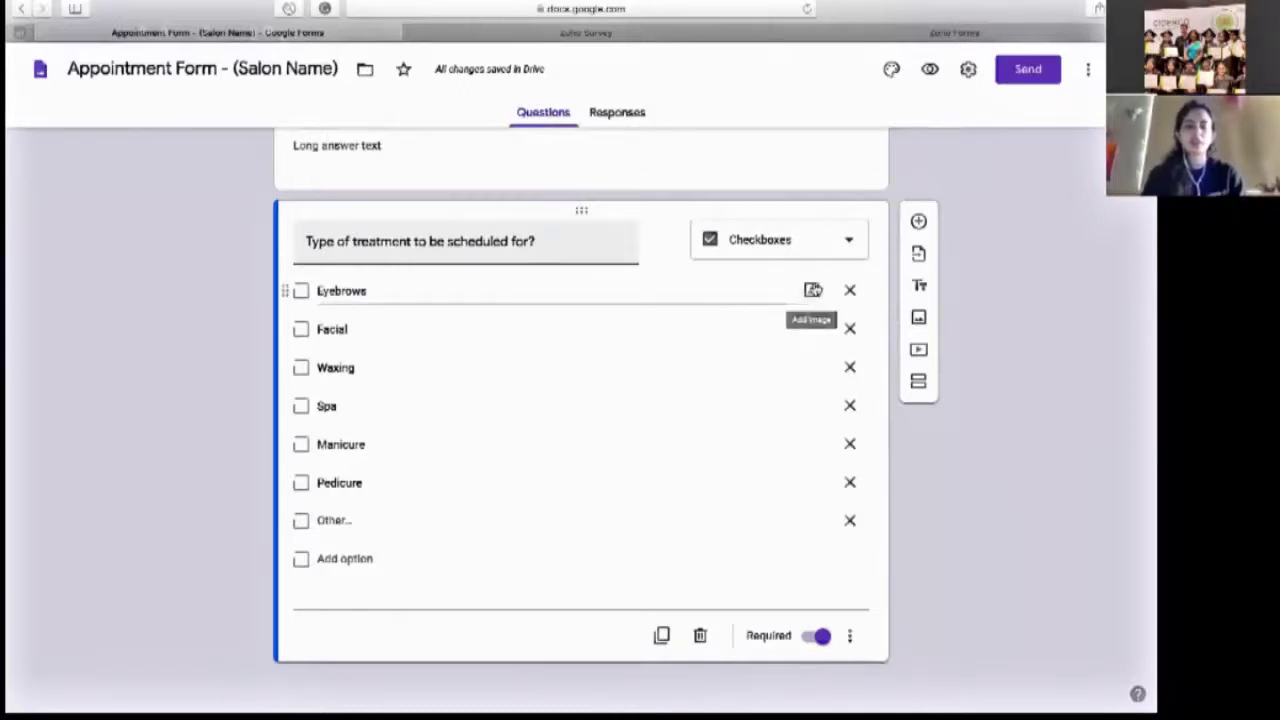
click(819, 255)
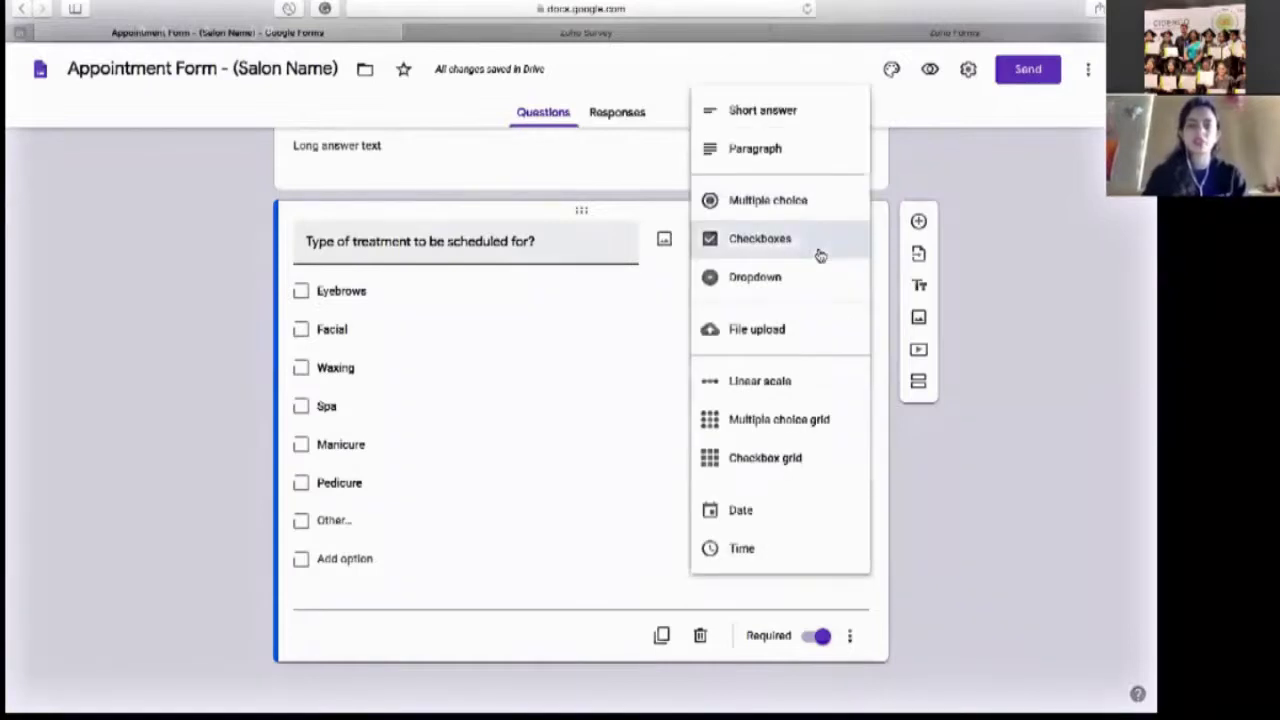
click(820, 255)
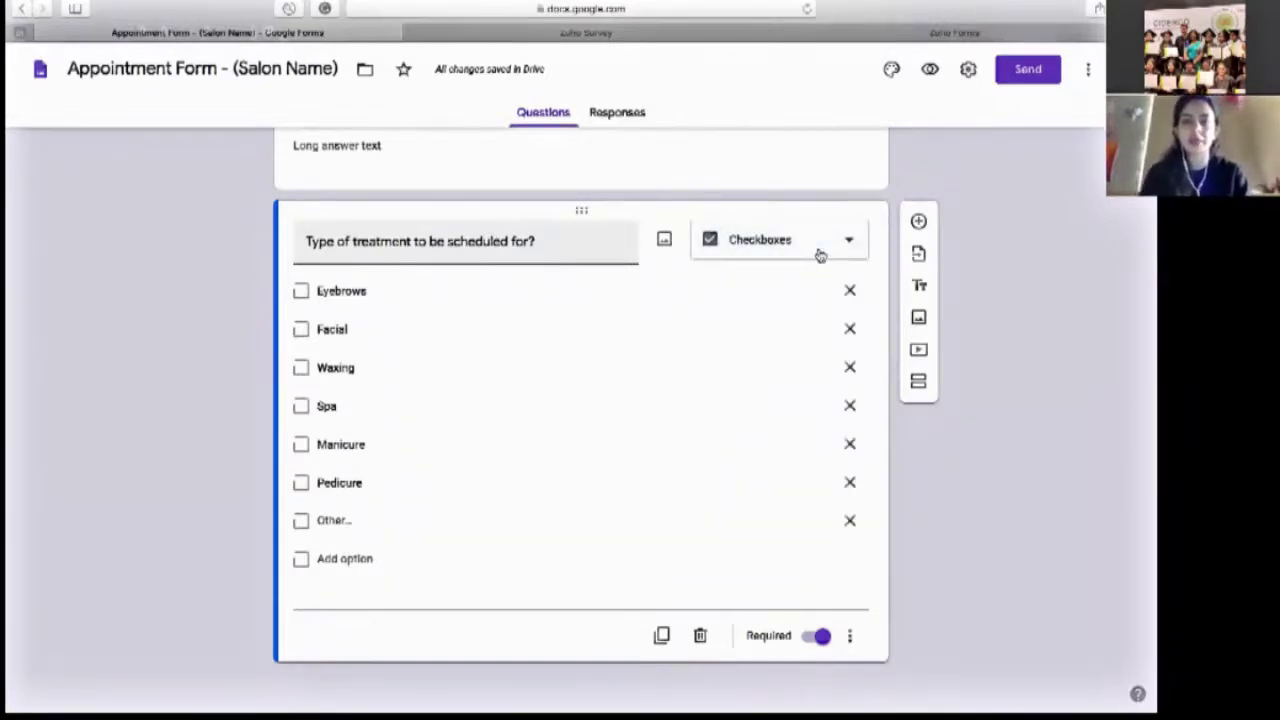
click(819, 255)
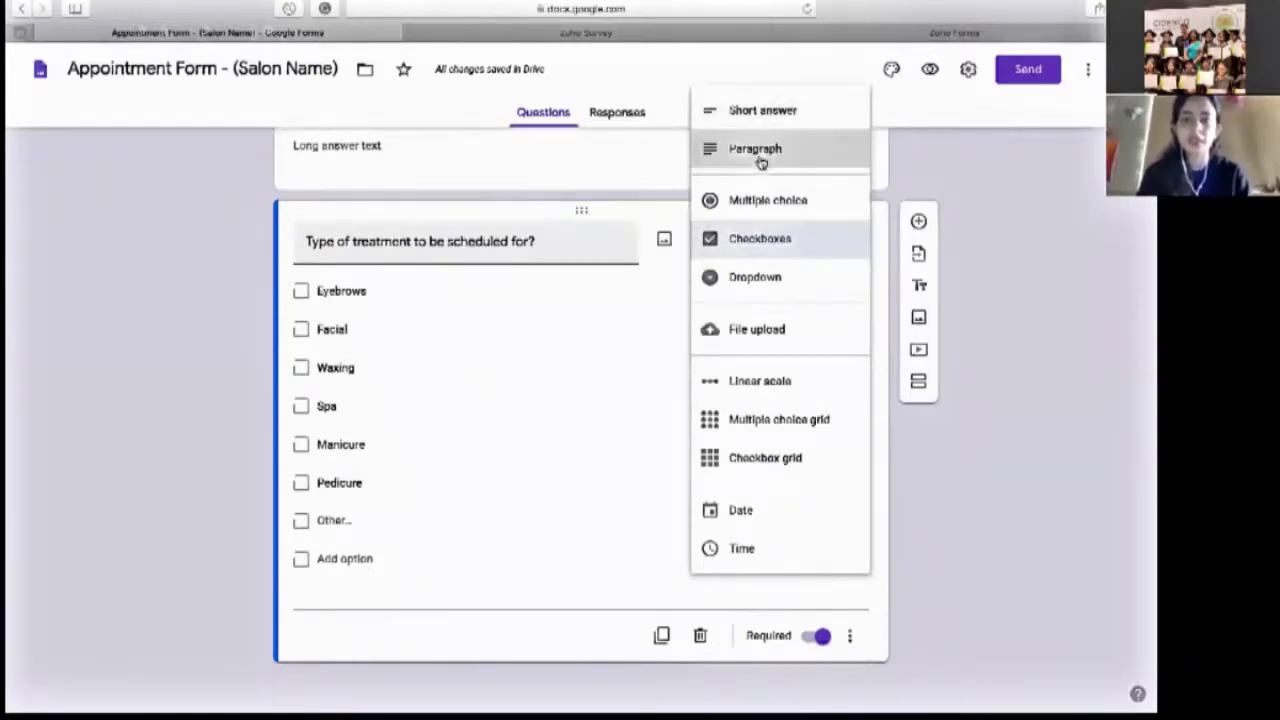
click(979, 497)
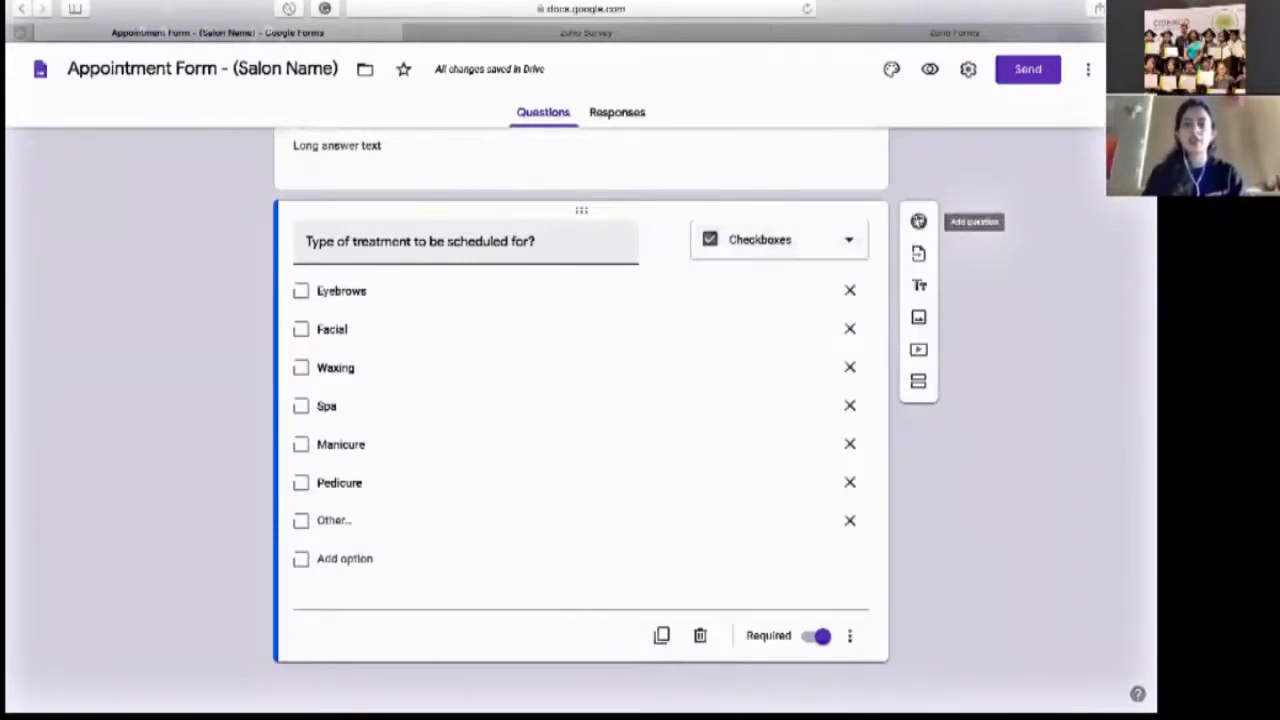
Add a question after the treatment question, titled "Date of appointment for the above mentioned treatment/s?".
click(918, 221)
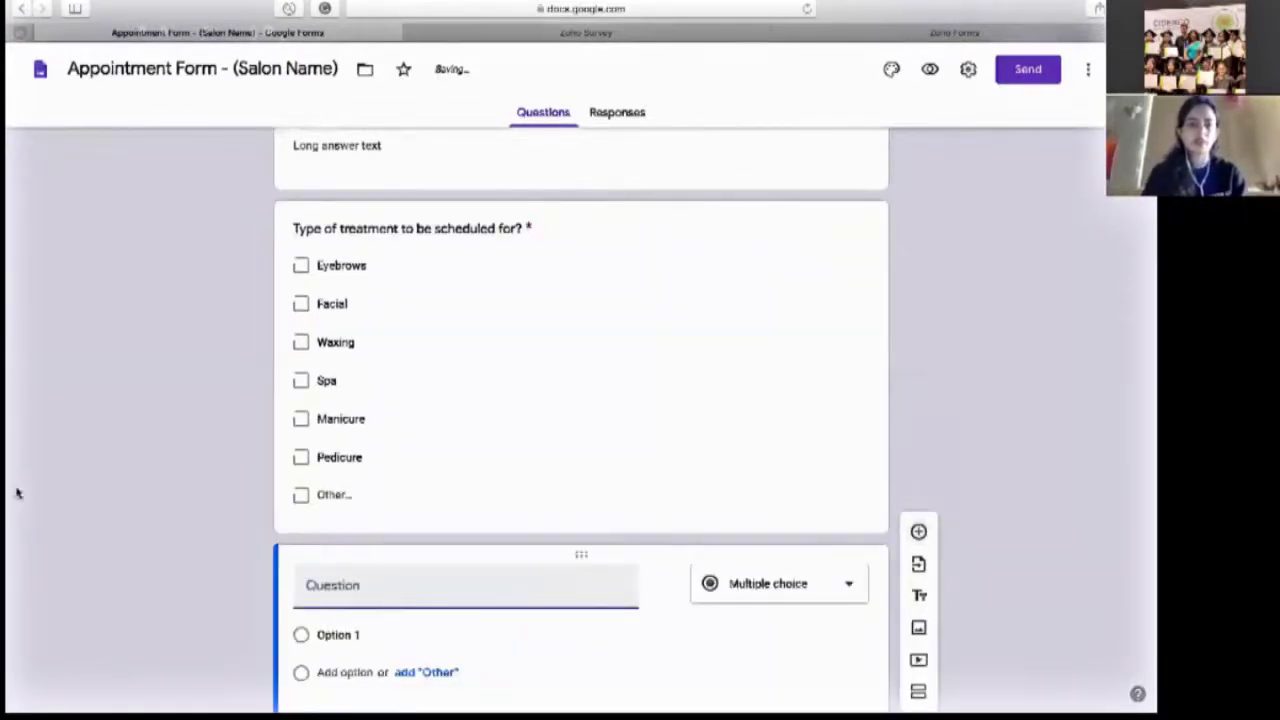
click(337, 486)
text(Date of appo)
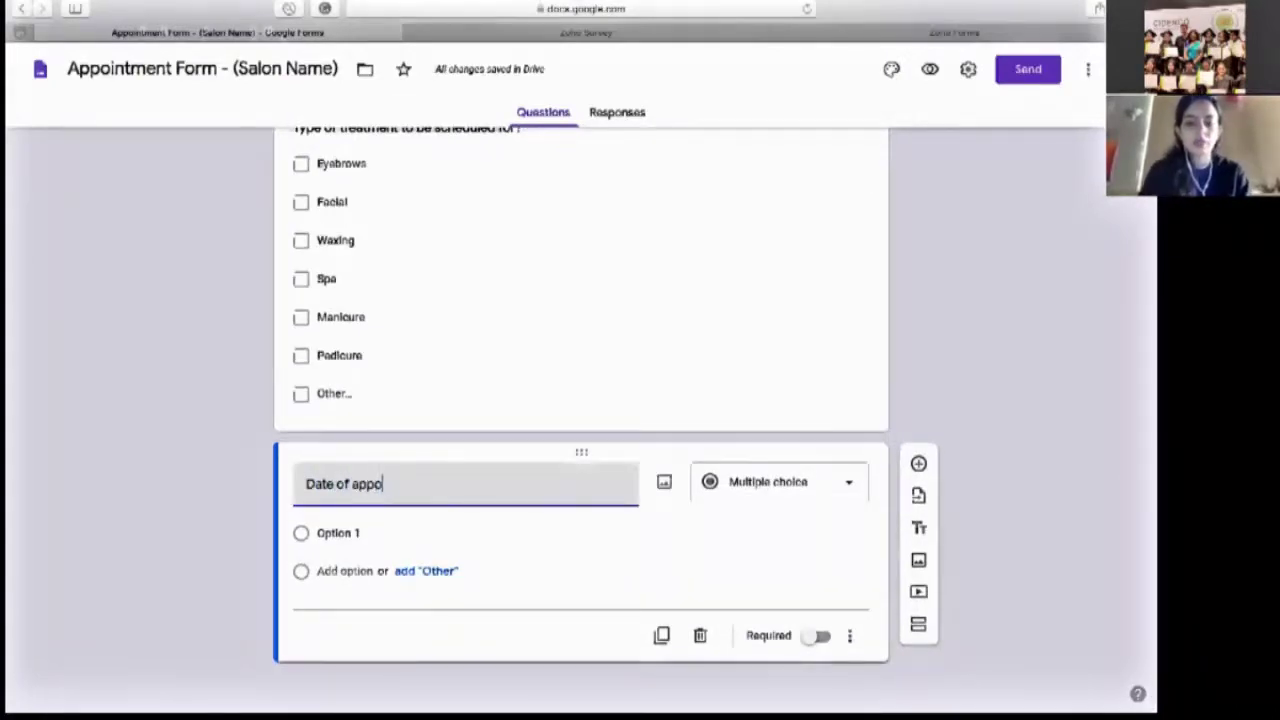
text(intment for the)
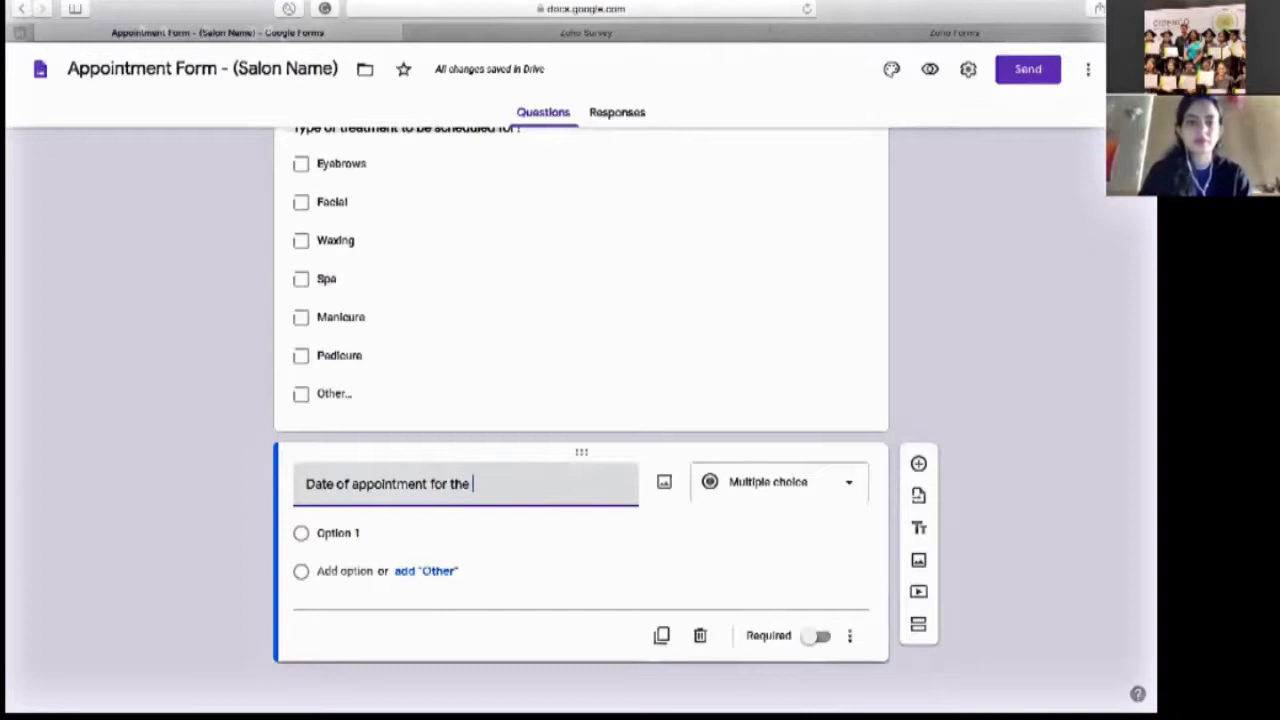
text( ab)
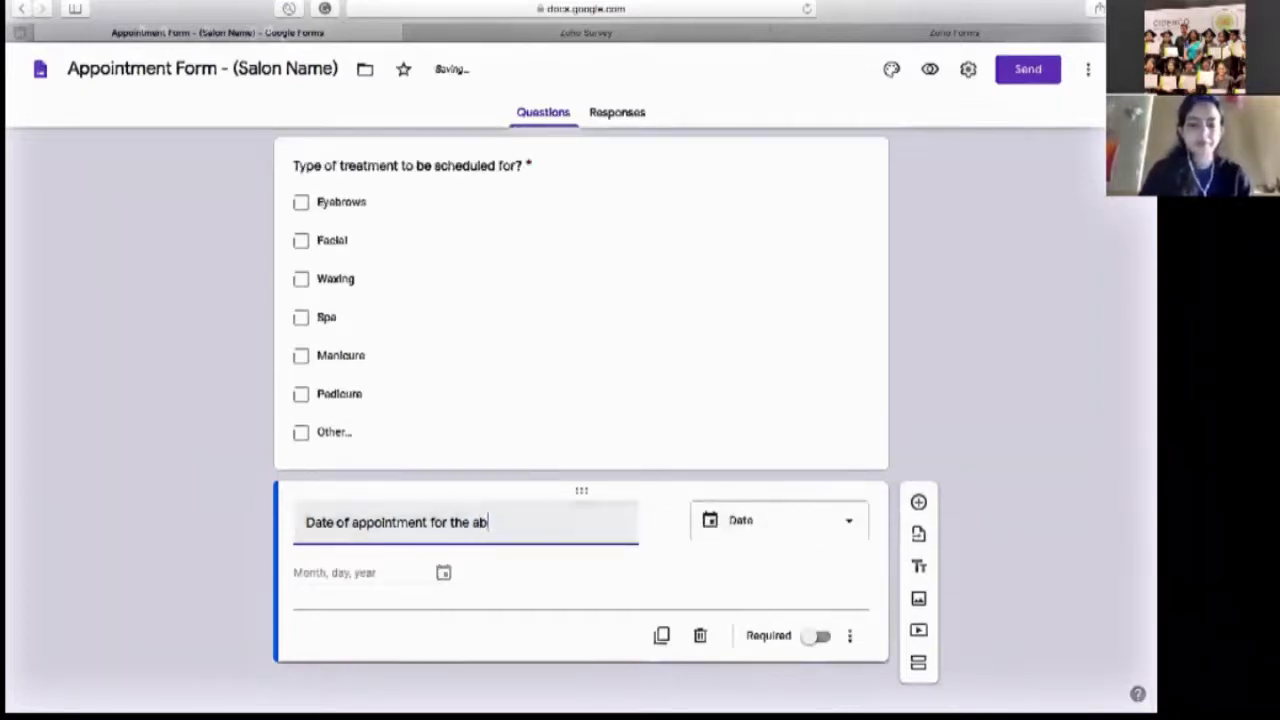
text(ove mentio)
key(BackSpace)
key(BackSpace)
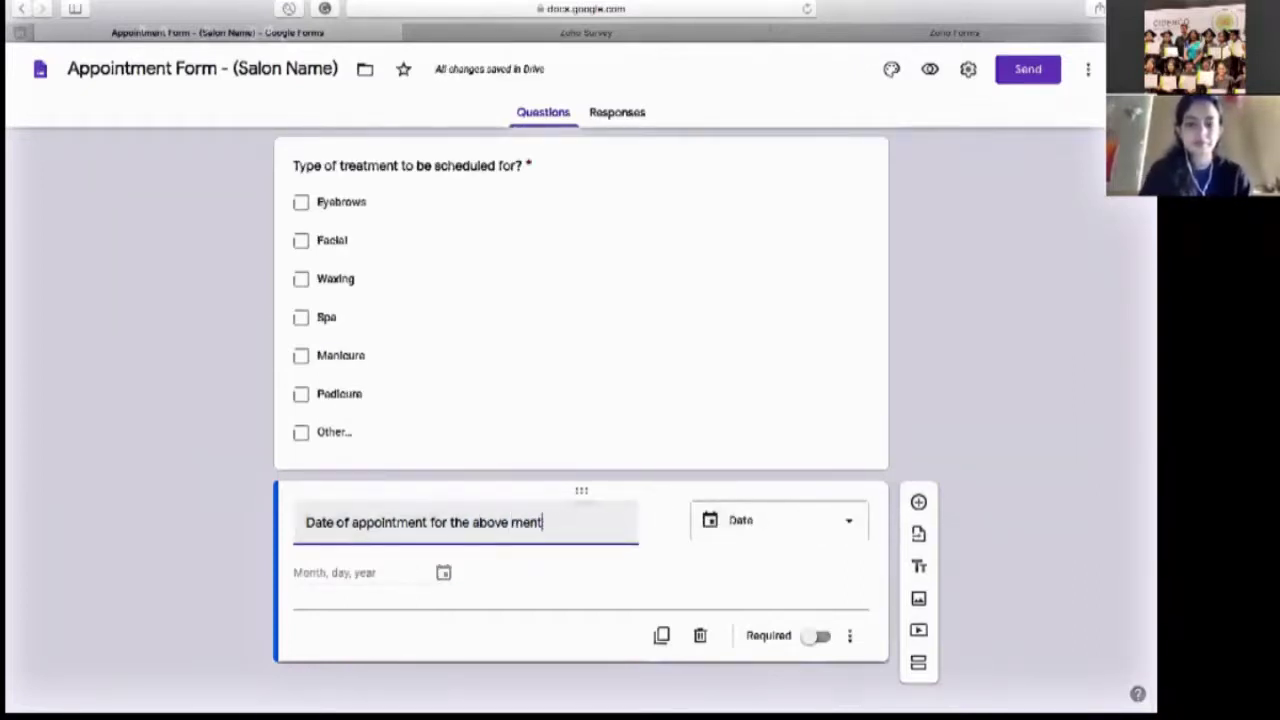
text(o)
key(BackSpace)
text(ioned tr)
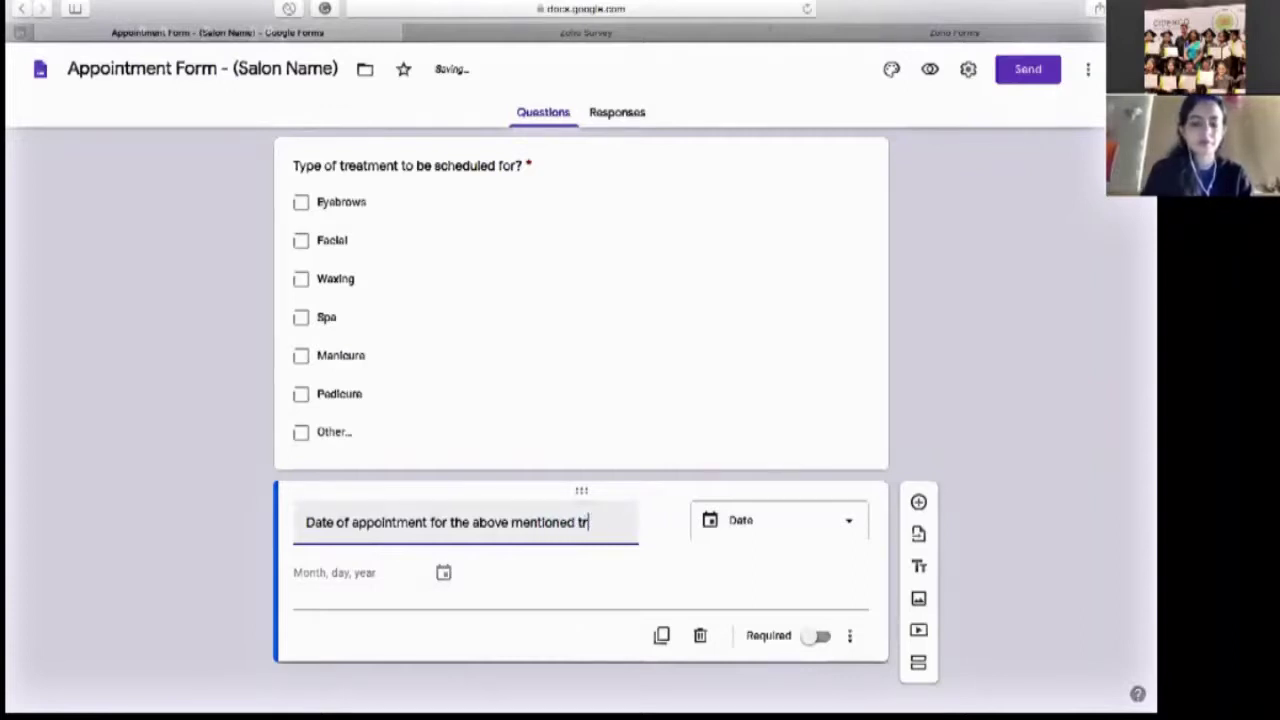
text(eatmet)
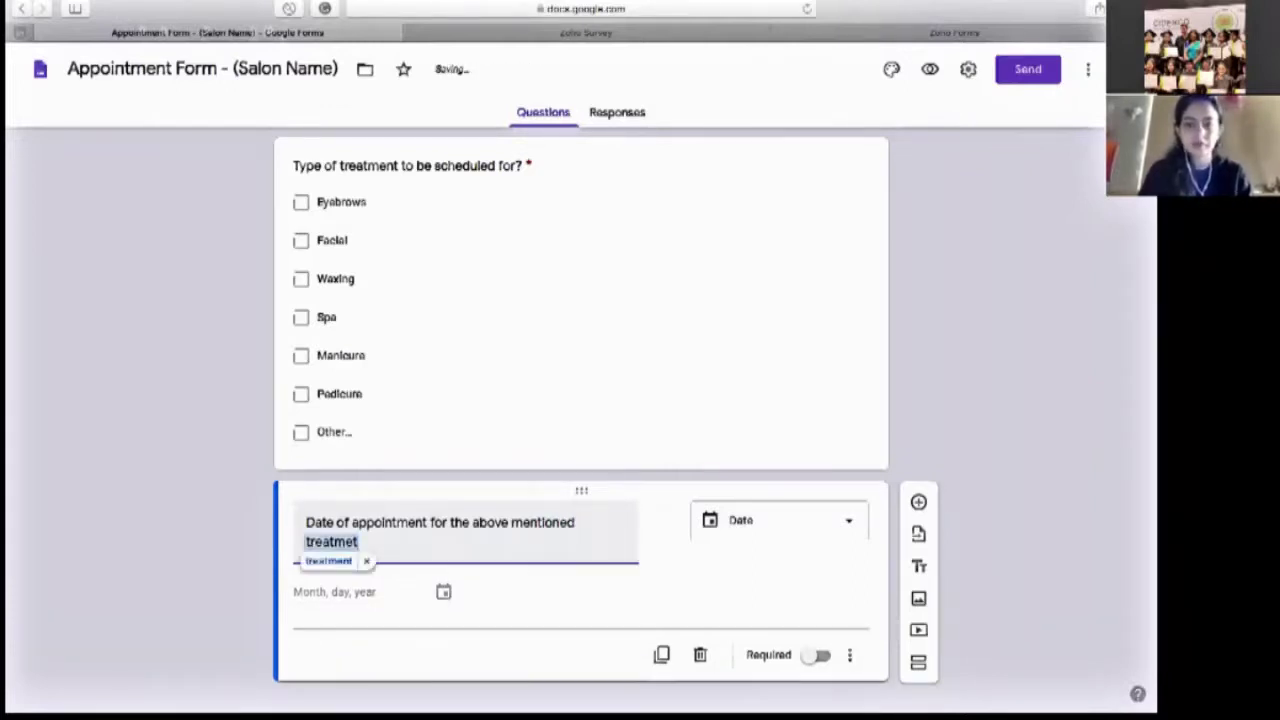
key(BackSpace)
text(nt/s?)
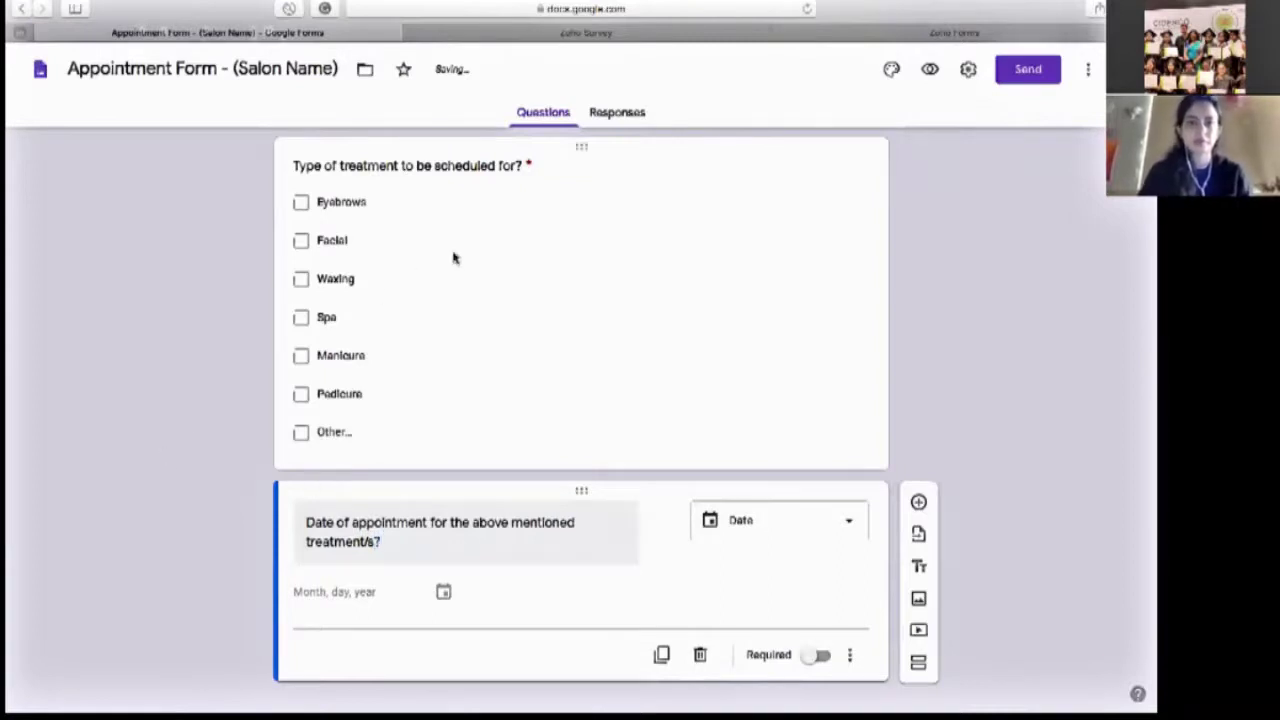
Remove the "Facial" option from the treatment question.
click(452, 257)
click(849, 265)
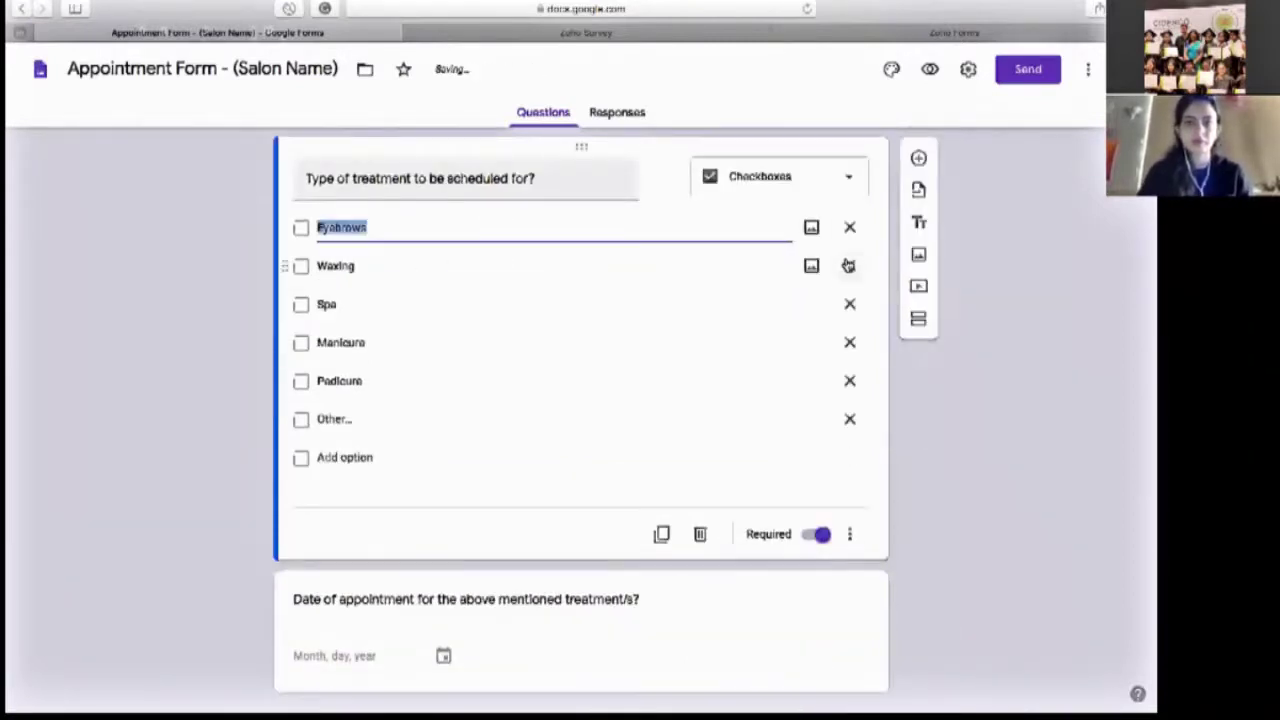
click(997, 497)
scroll(997, 497, down, 1)
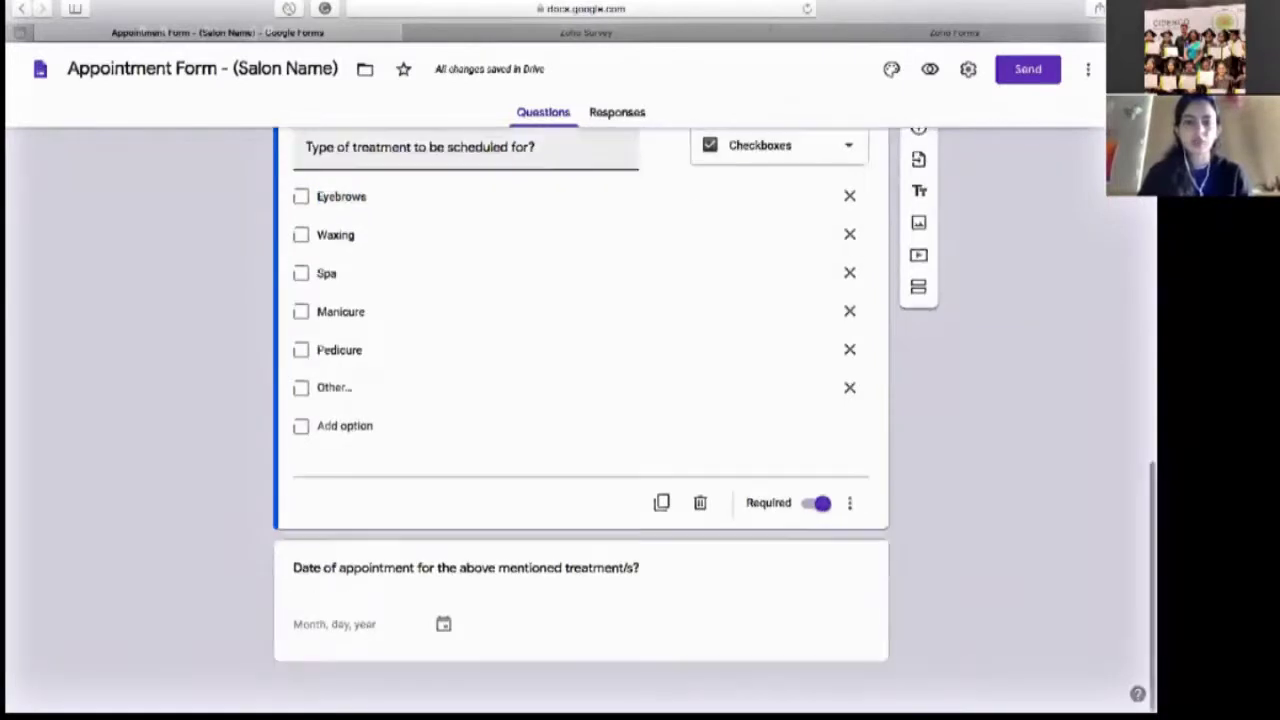
Keep Date as the answer type of the appointment date question and make the question required.
click(349, 551)
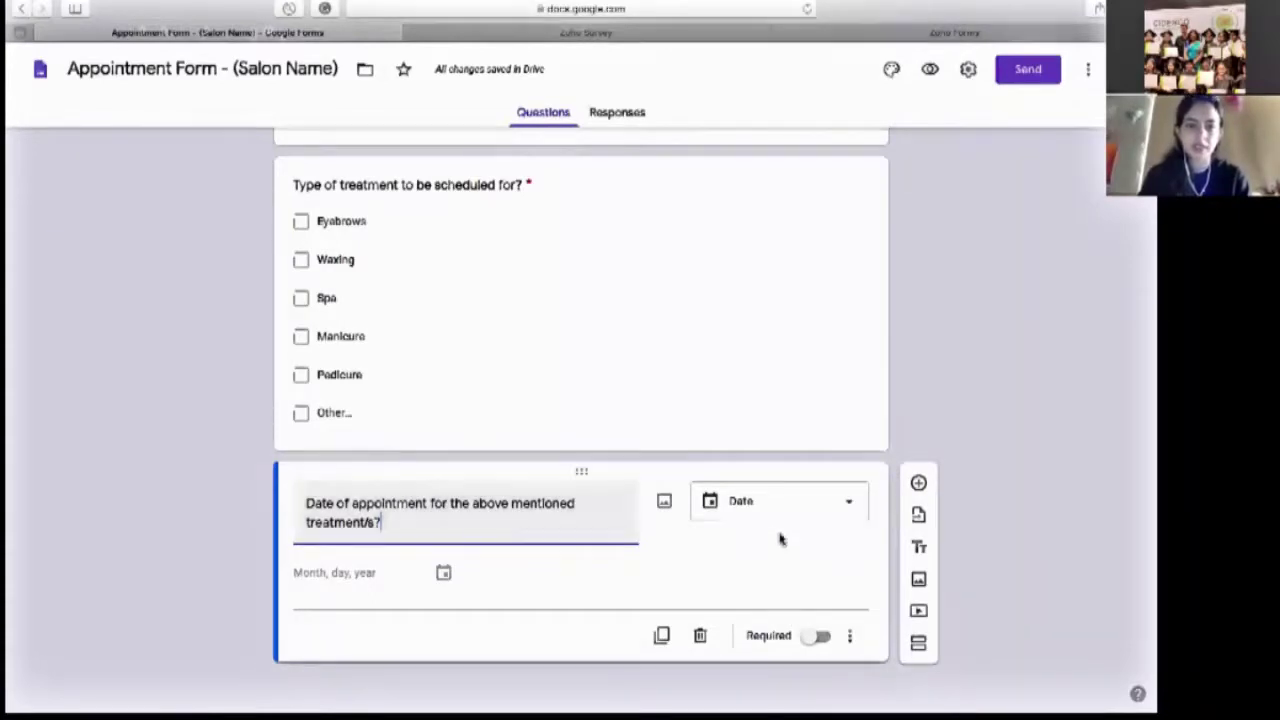
click(849, 501)
click(820, 500)
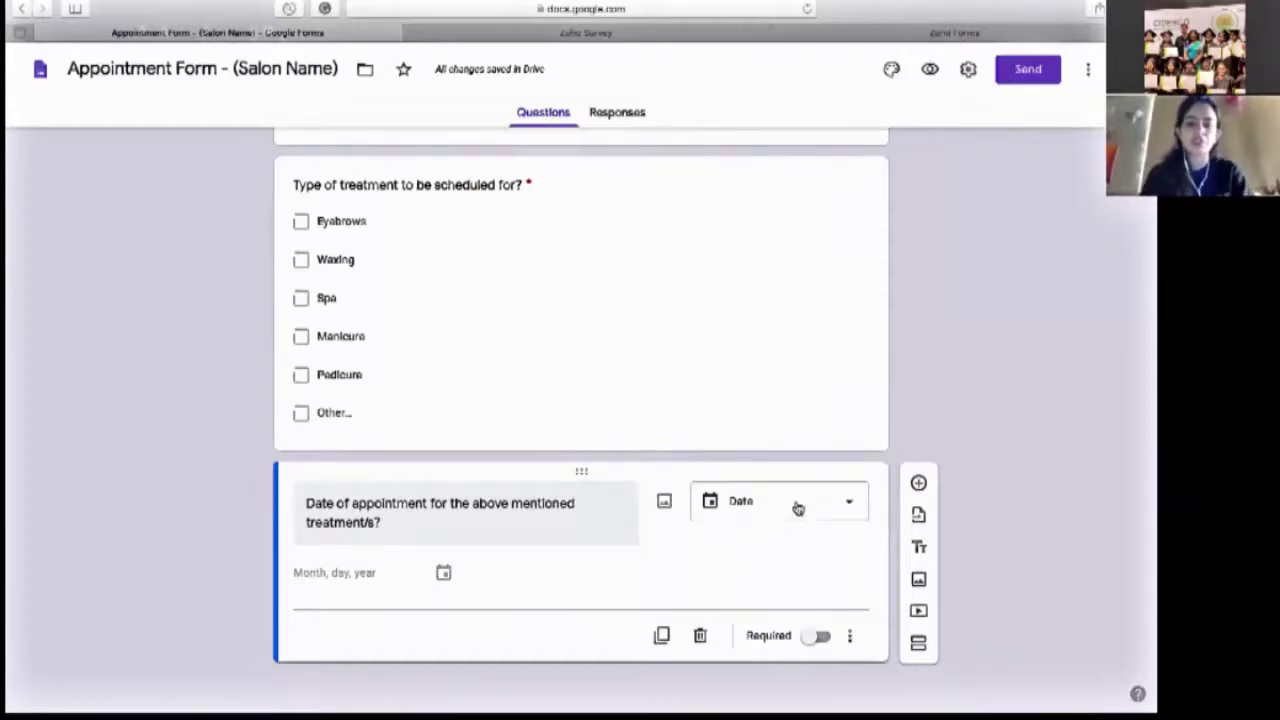
click(816, 638)
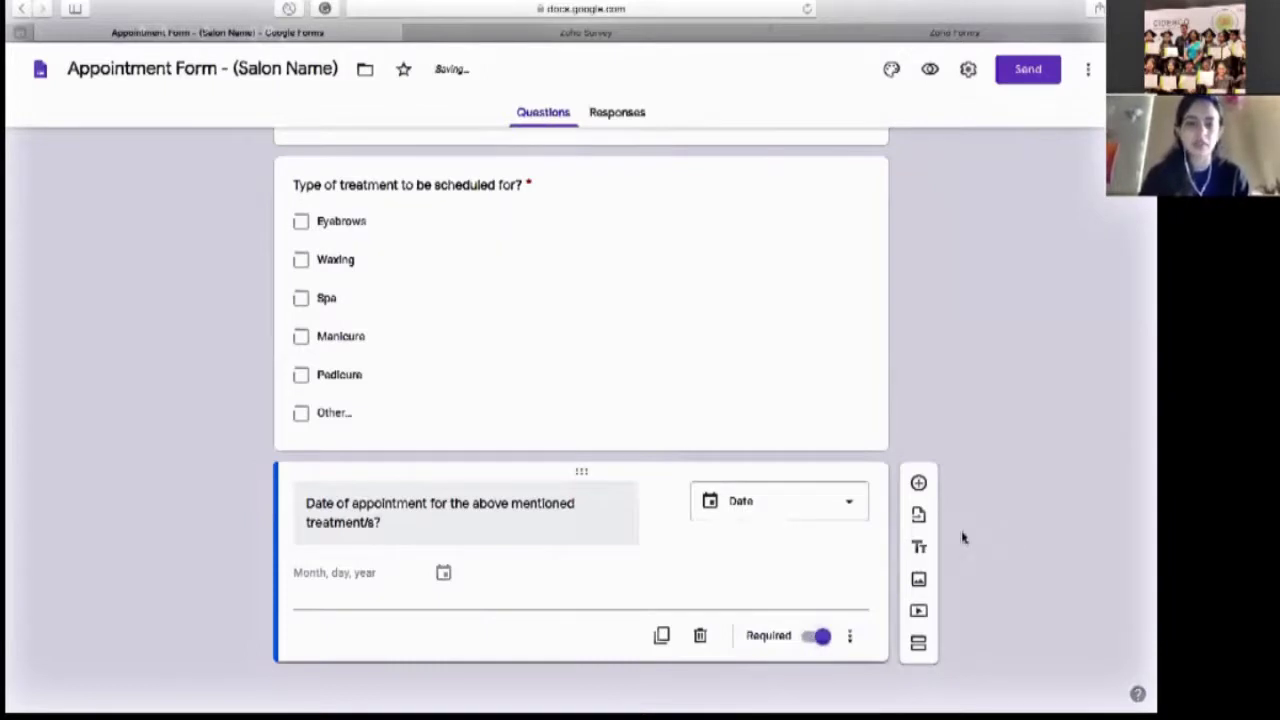
Add a required question titled "Time for the above scheduled appointment?" with the answer type Time.
click(918, 483)
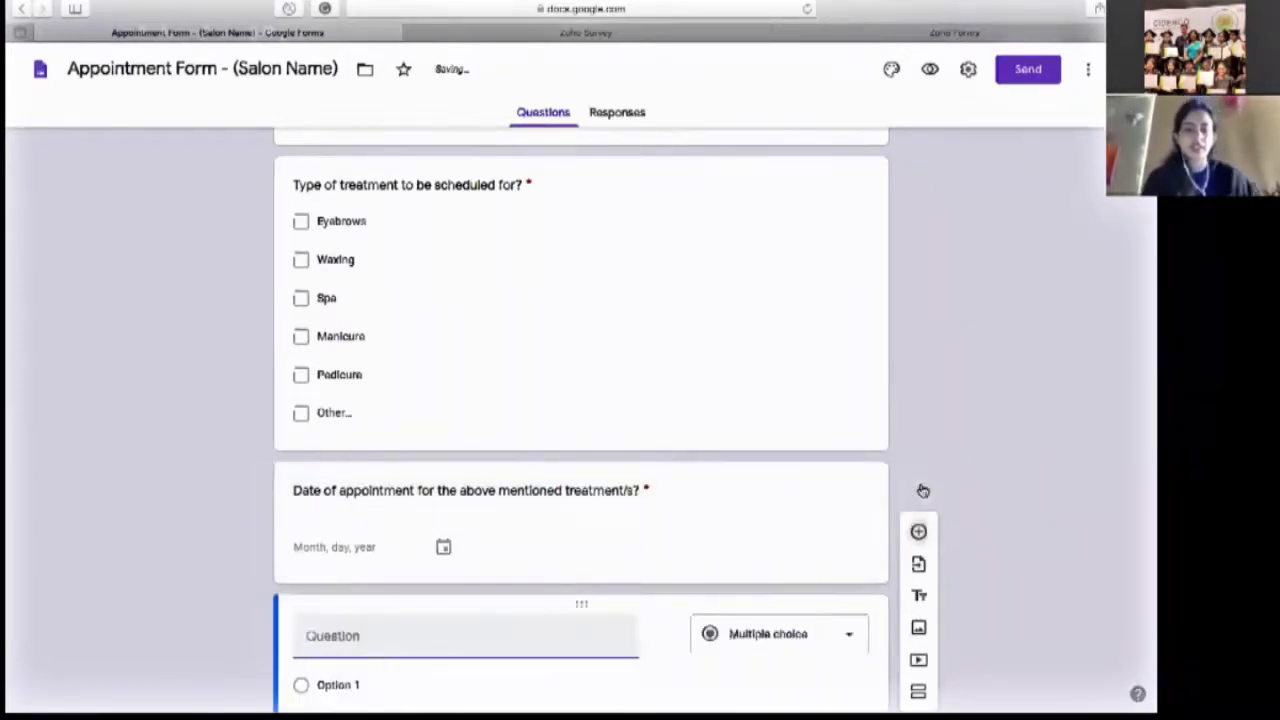
text(Time for the above scheduled appointment?)
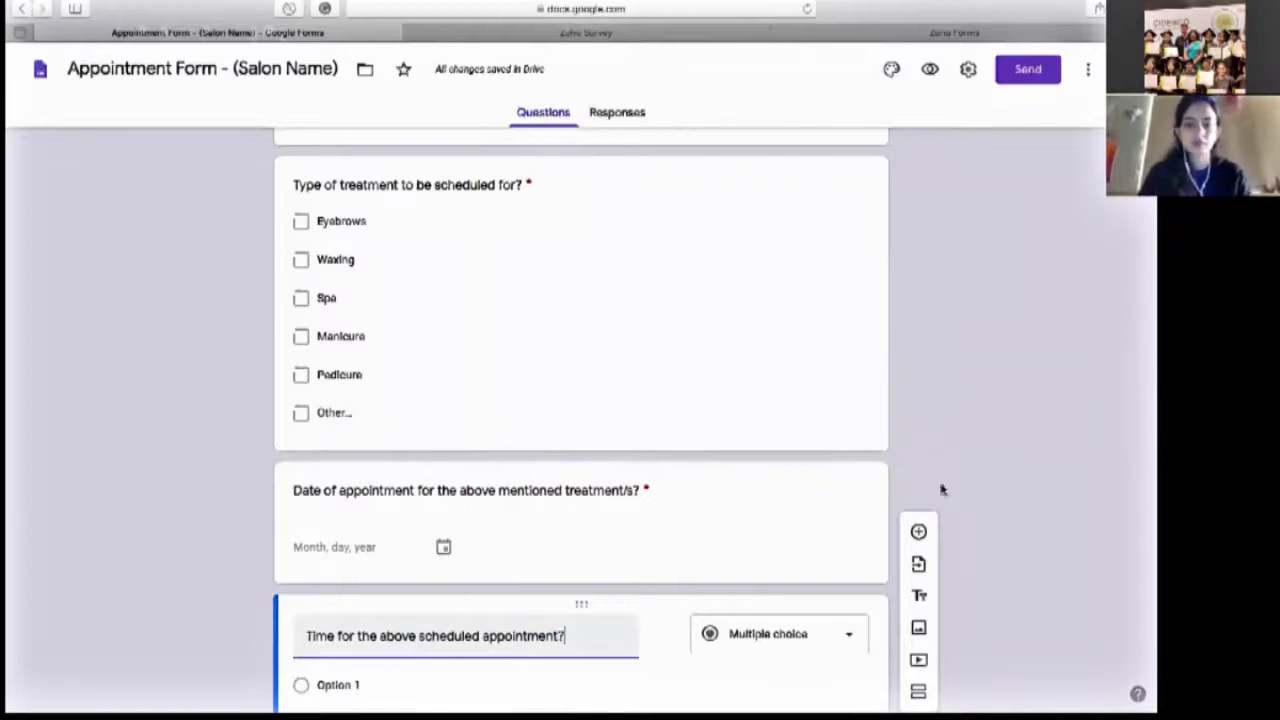
scroll(1114, 540, down, 2)
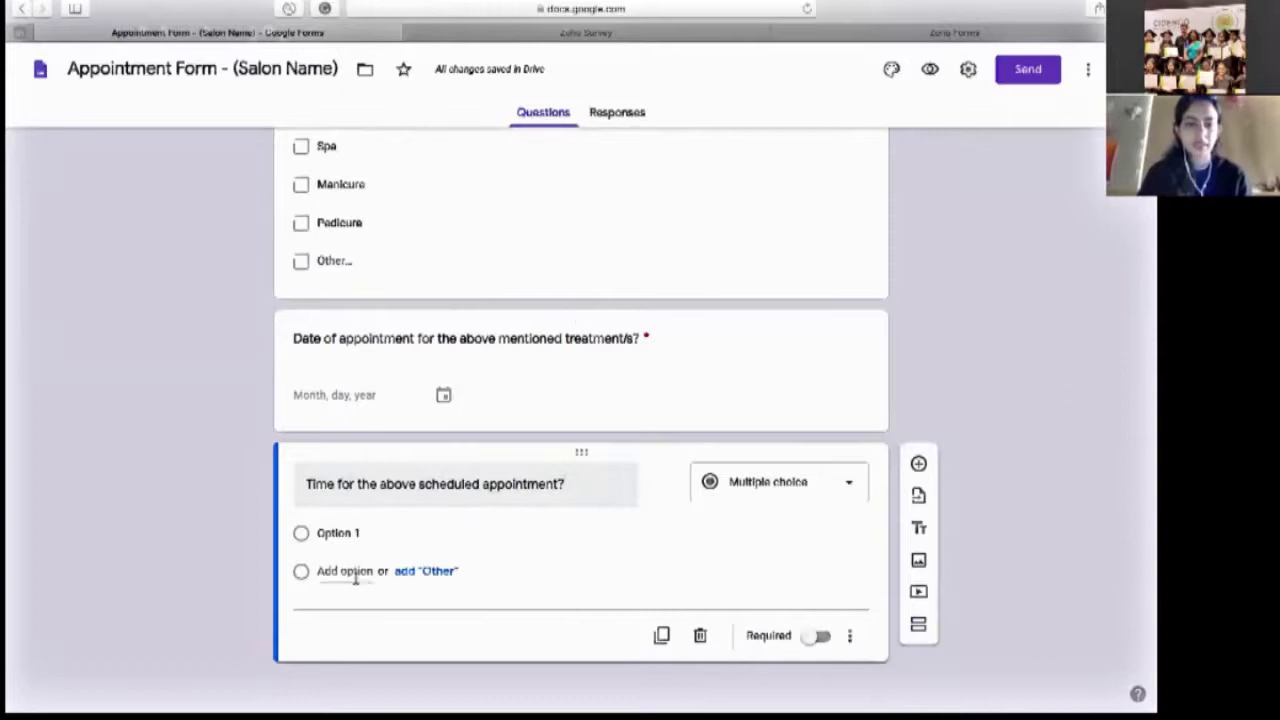
click(793, 500)
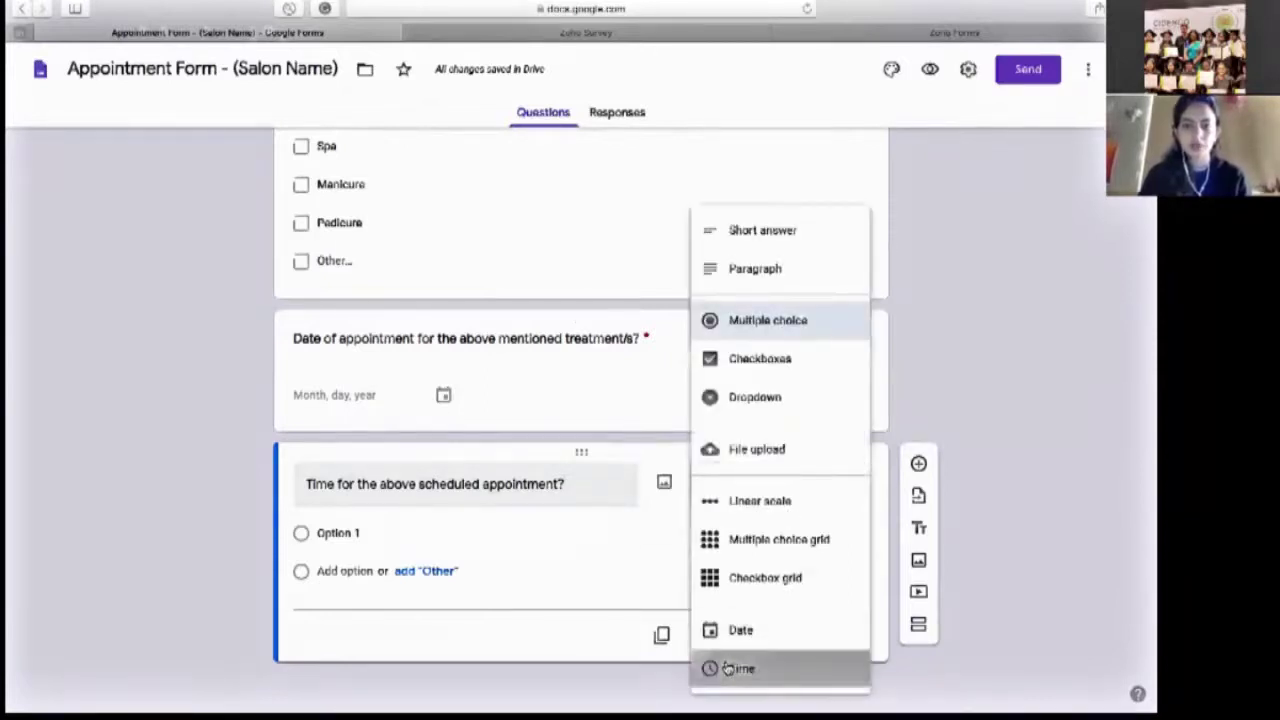
click(727, 668)
click(818, 635)
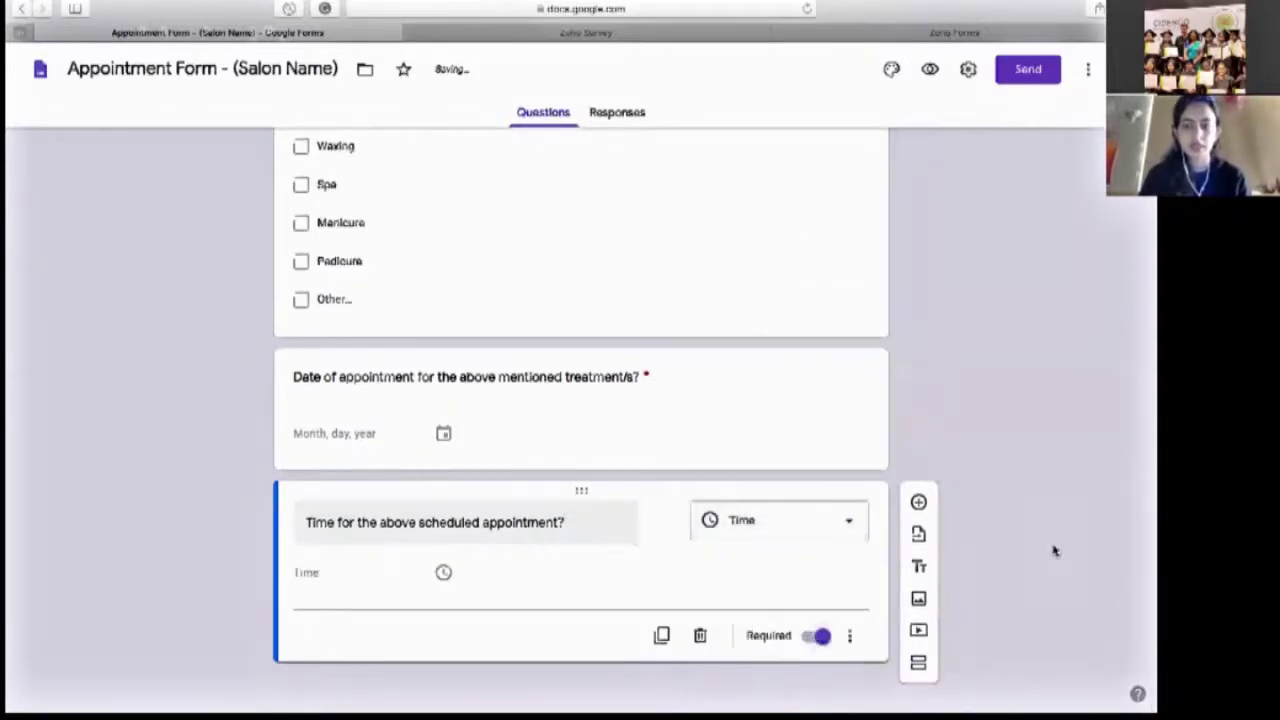
Add a required question titled "Date of last salon visited?" with the answer type Date.
scroll(1054, 550, up, 5)
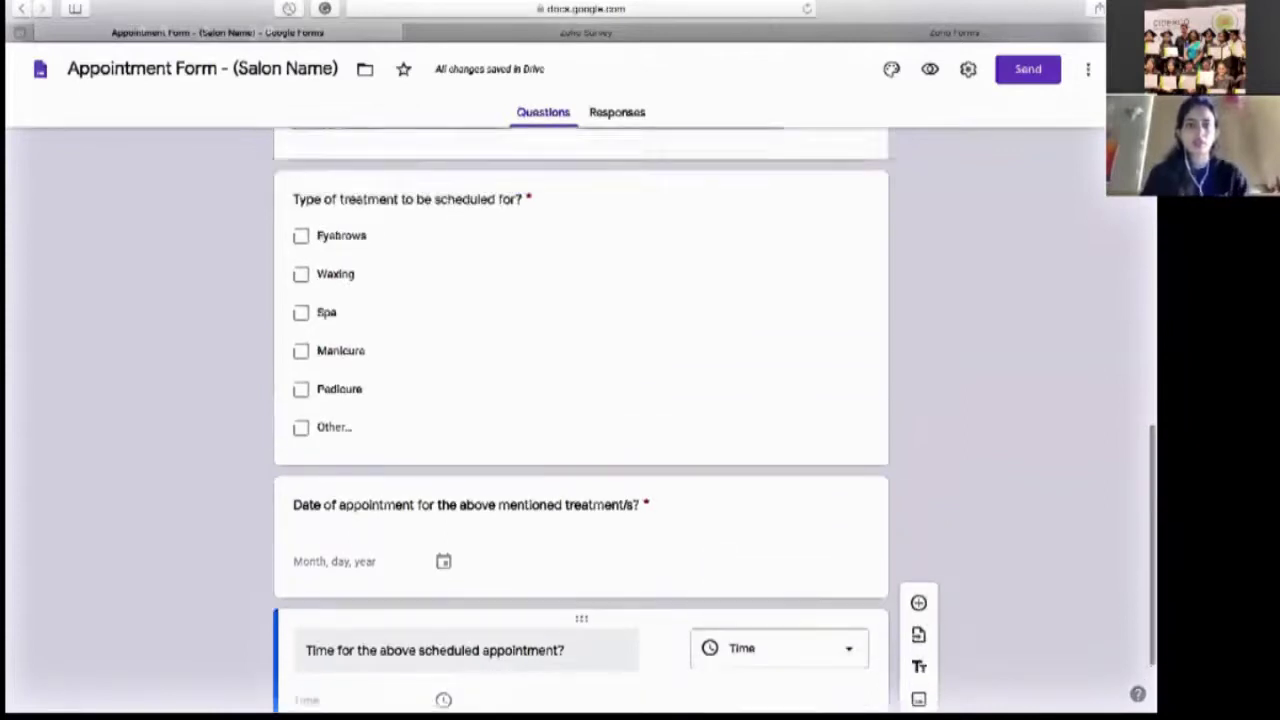
scroll(714, 420, down, 5)
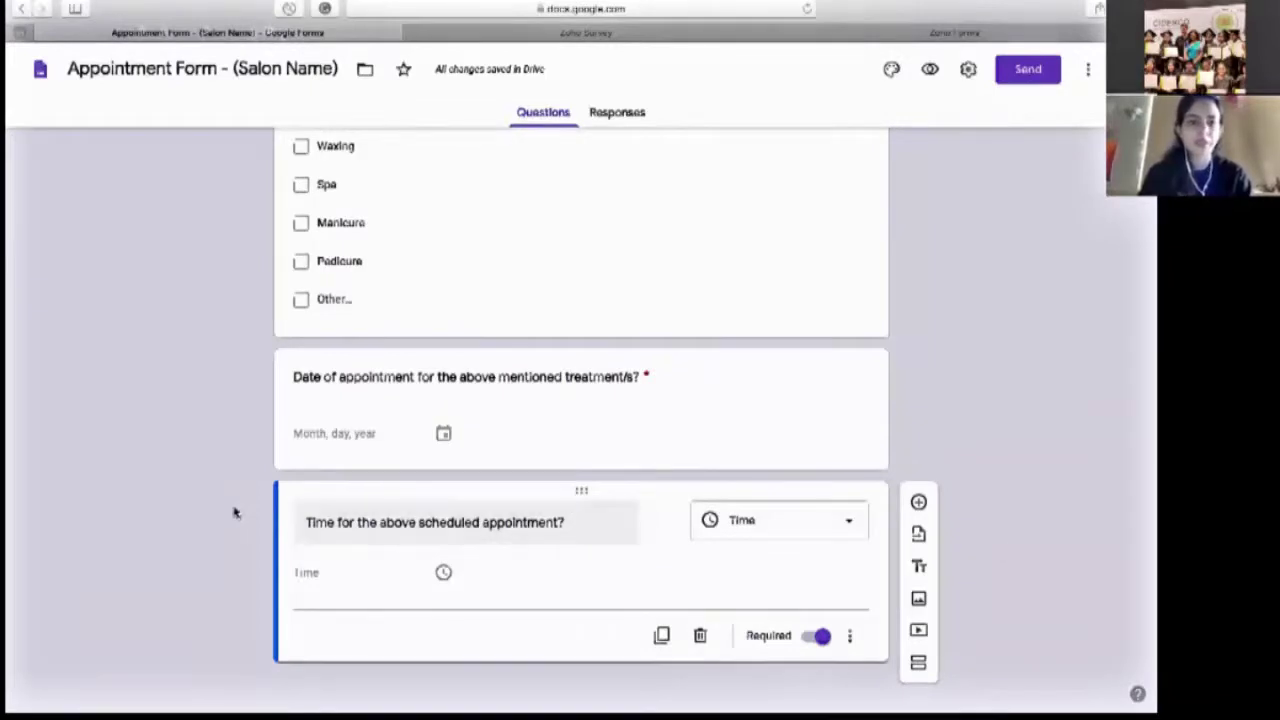
click(918, 501)
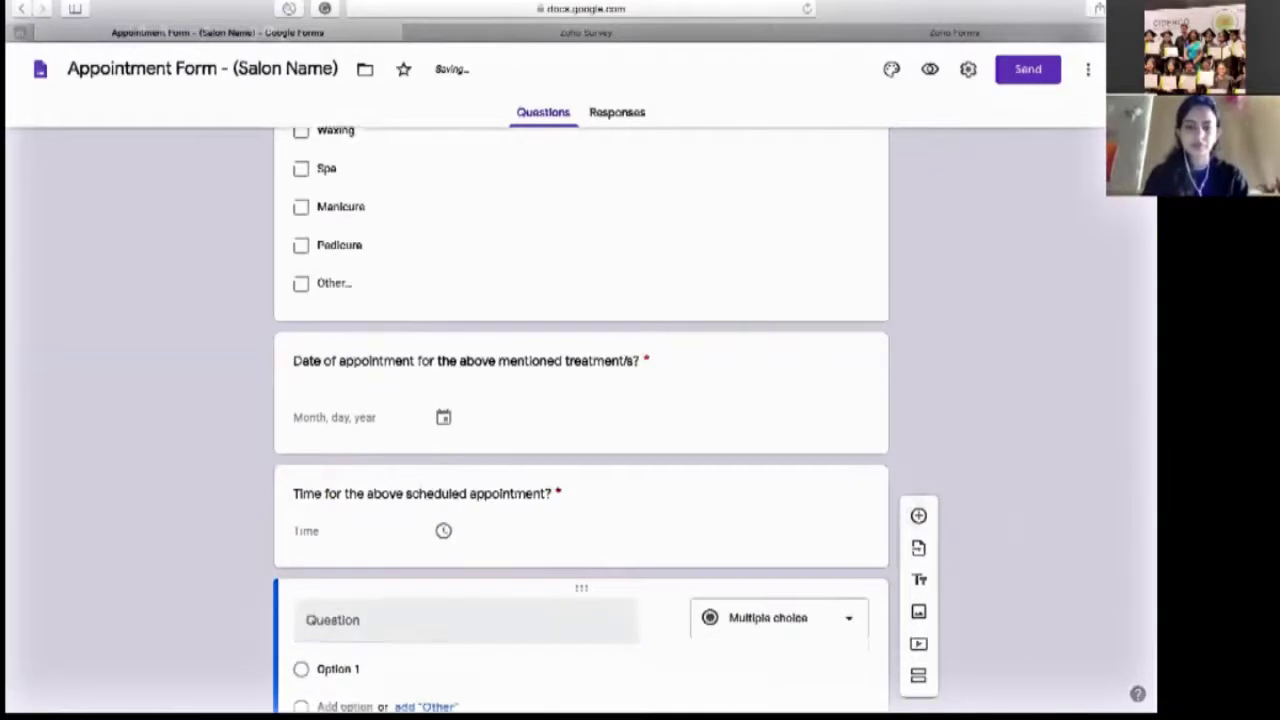
click(320, 487)
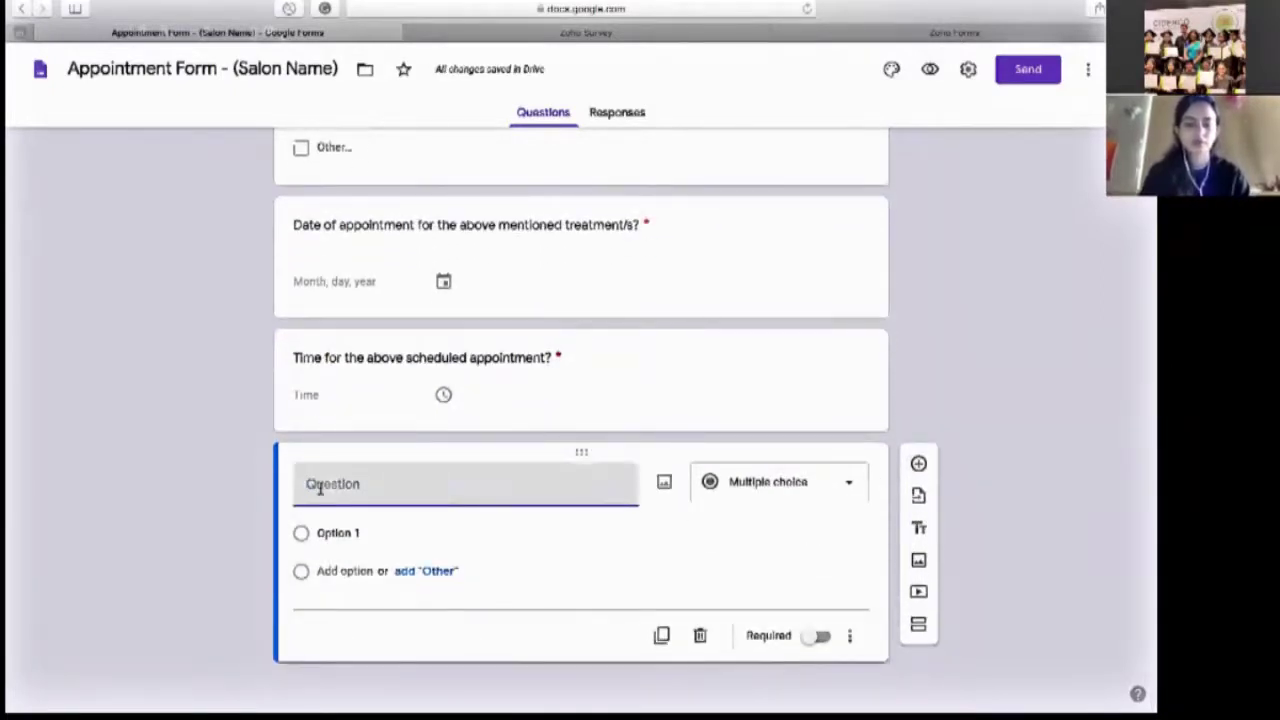
text(Date of last salon)
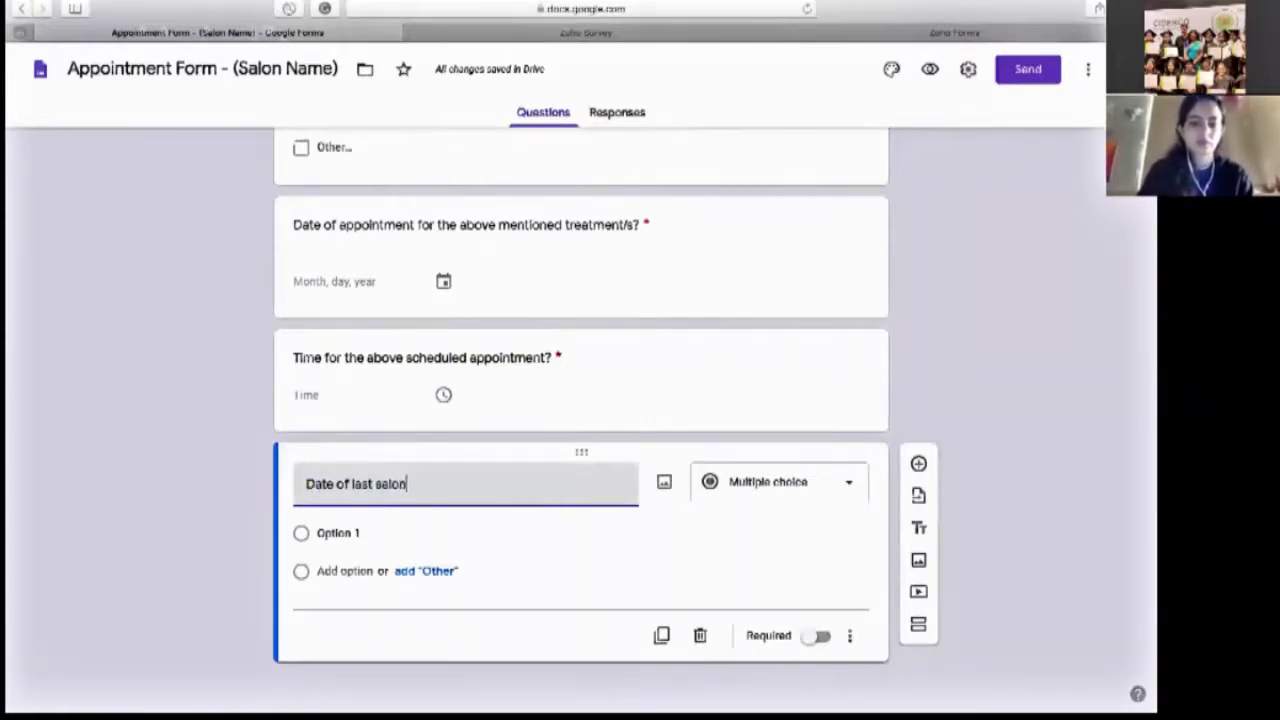
text( visited)
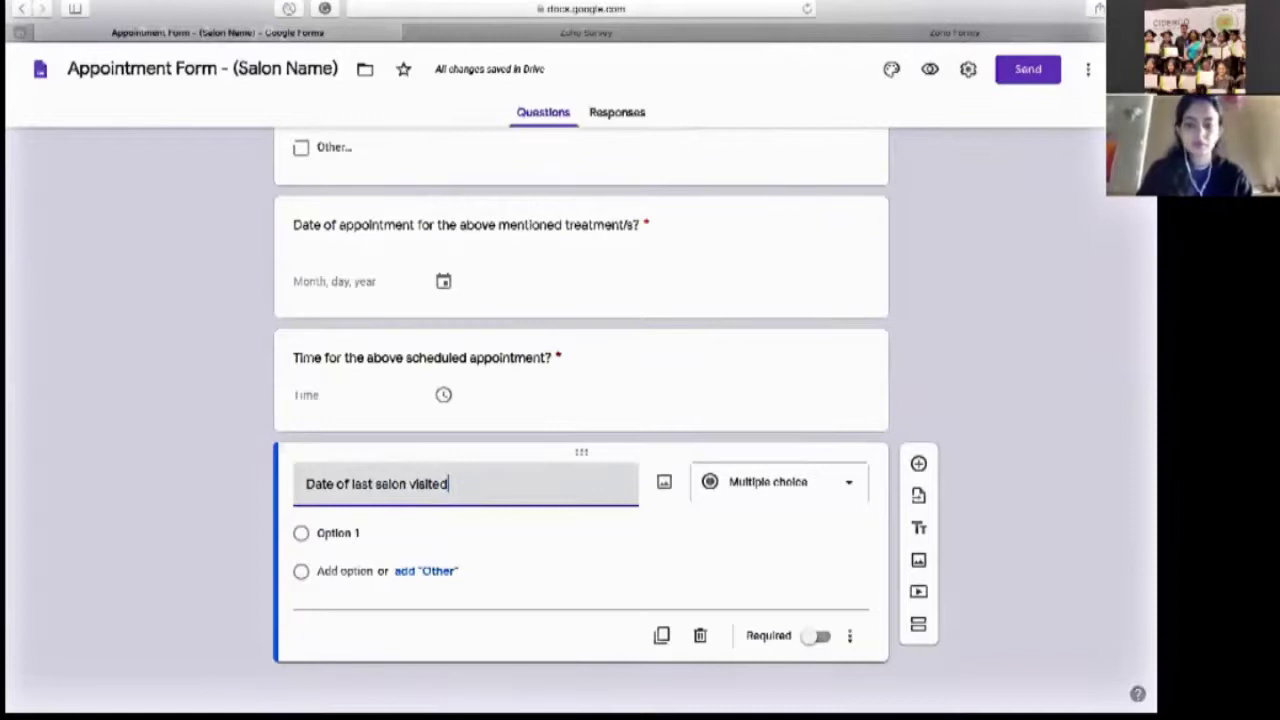
text(?)
click(743, 531)
click(743, 531)
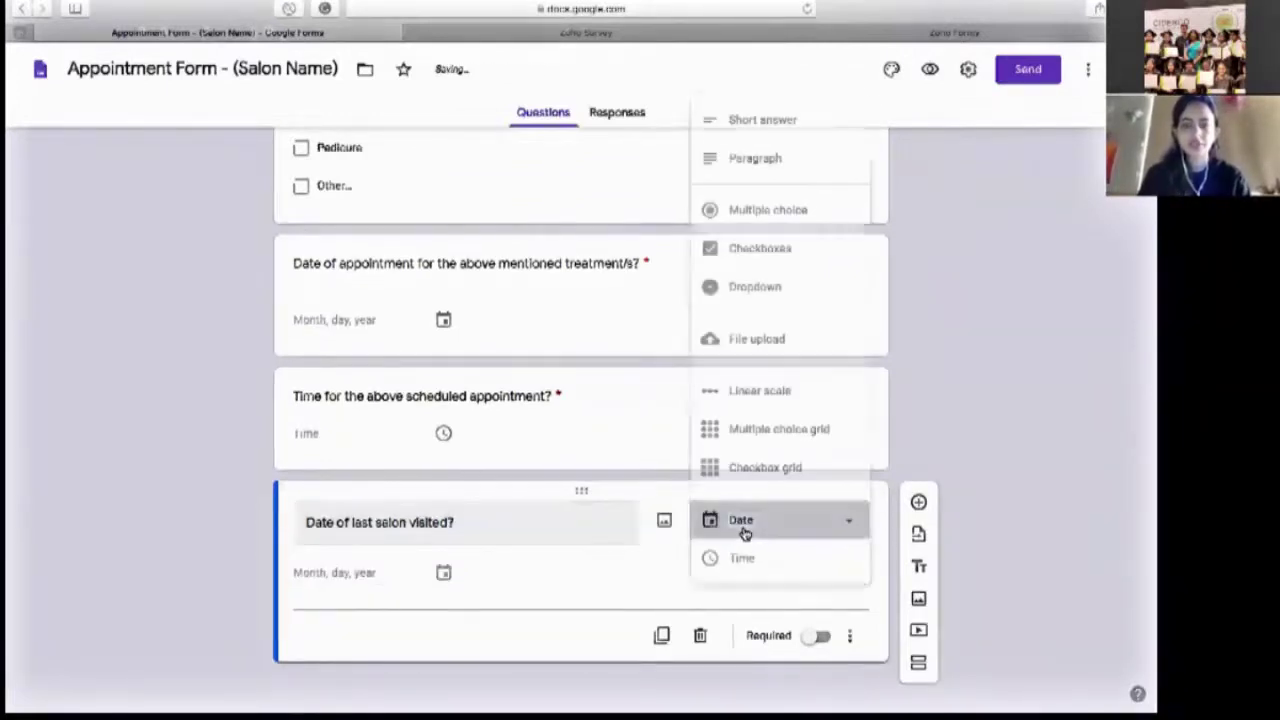
click(820, 637)
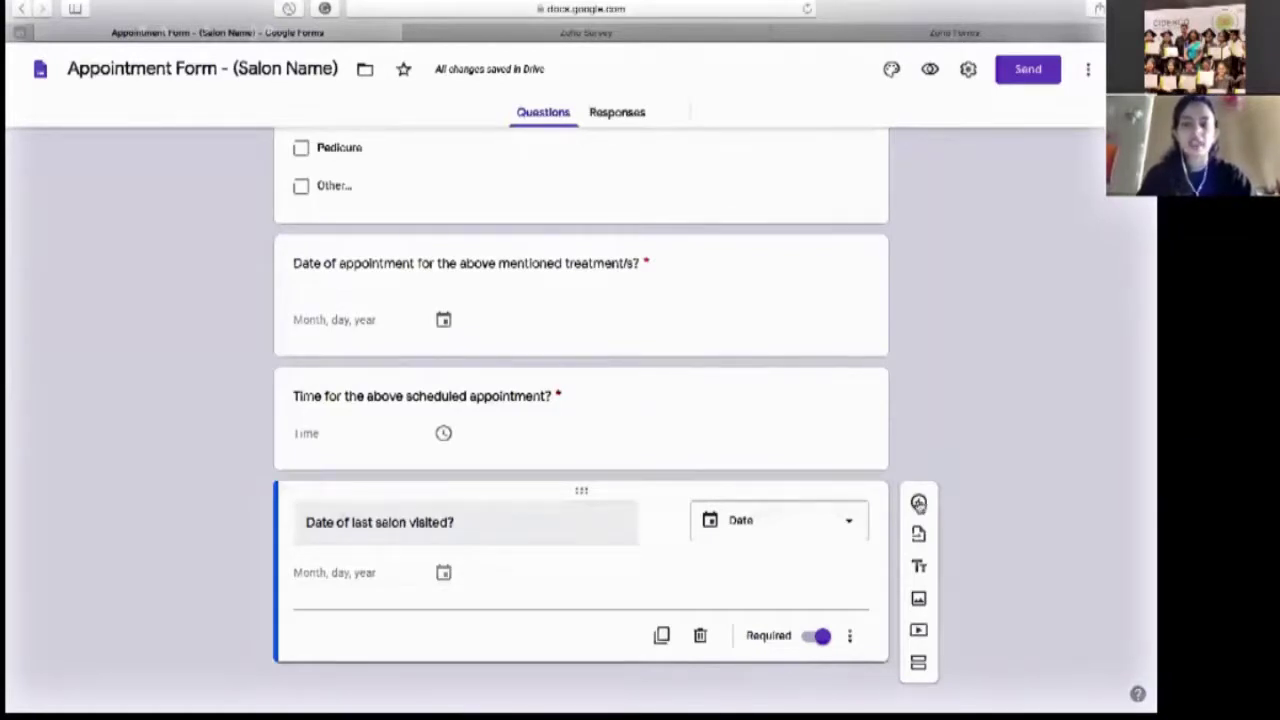
Add a new question after the last salon visit question and set its answer type to Checkboxes.
click(918, 502)
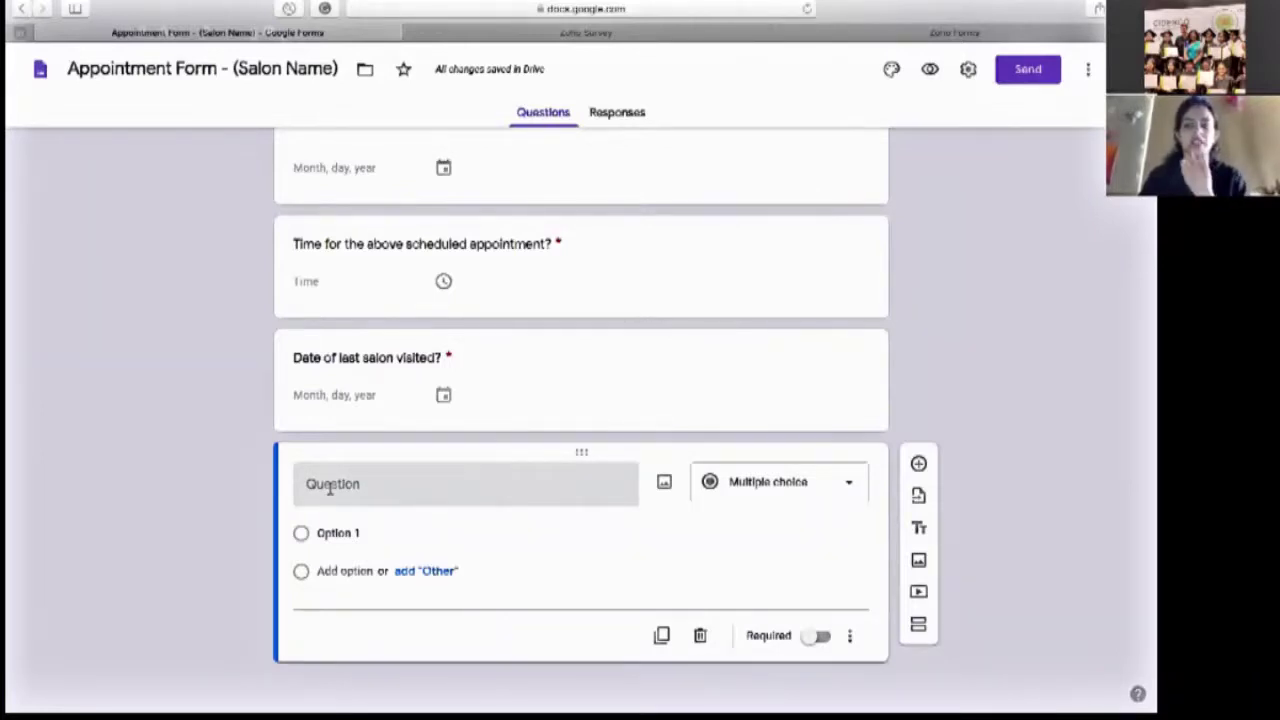
click(330, 487)
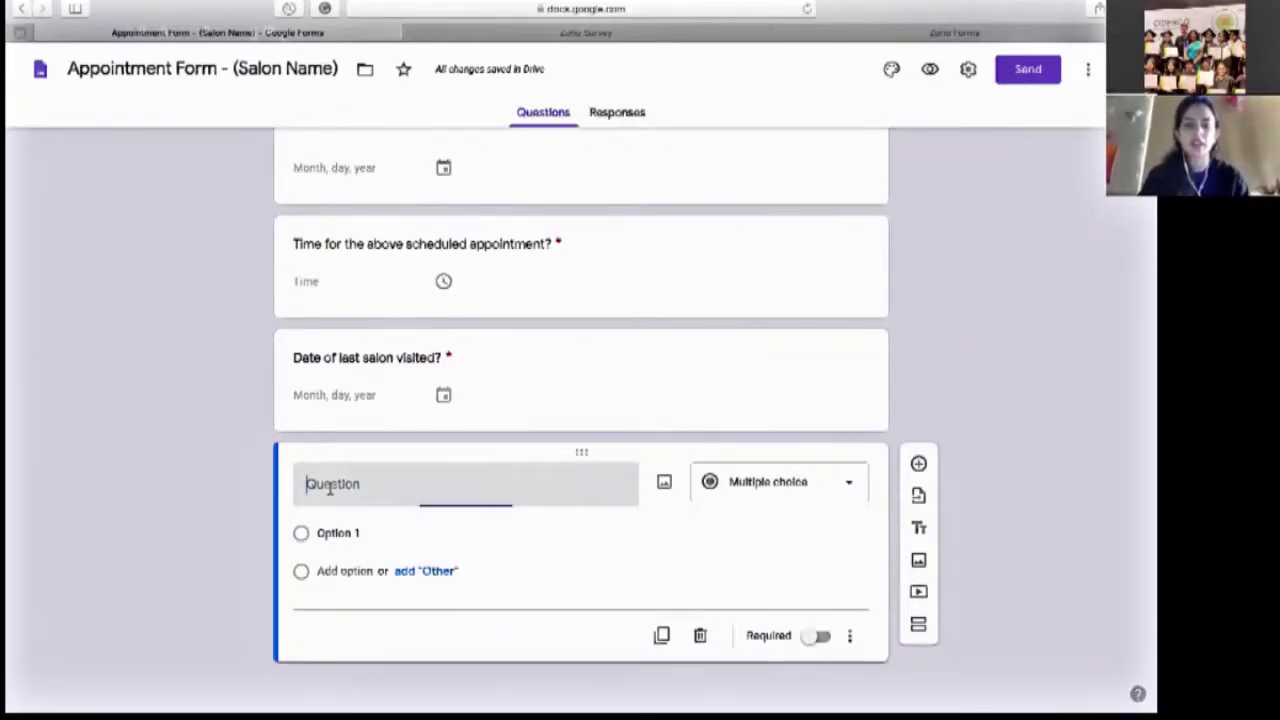
click(778, 484)
click(742, 360)
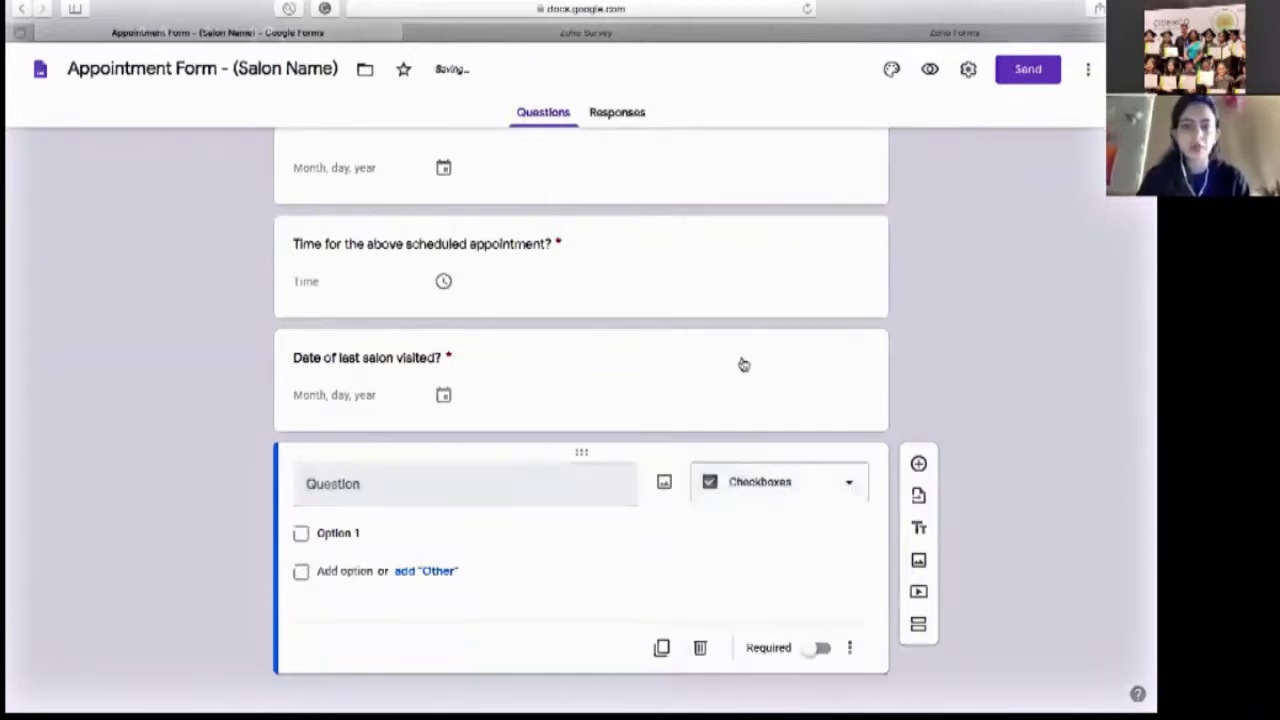
click(343, 570)
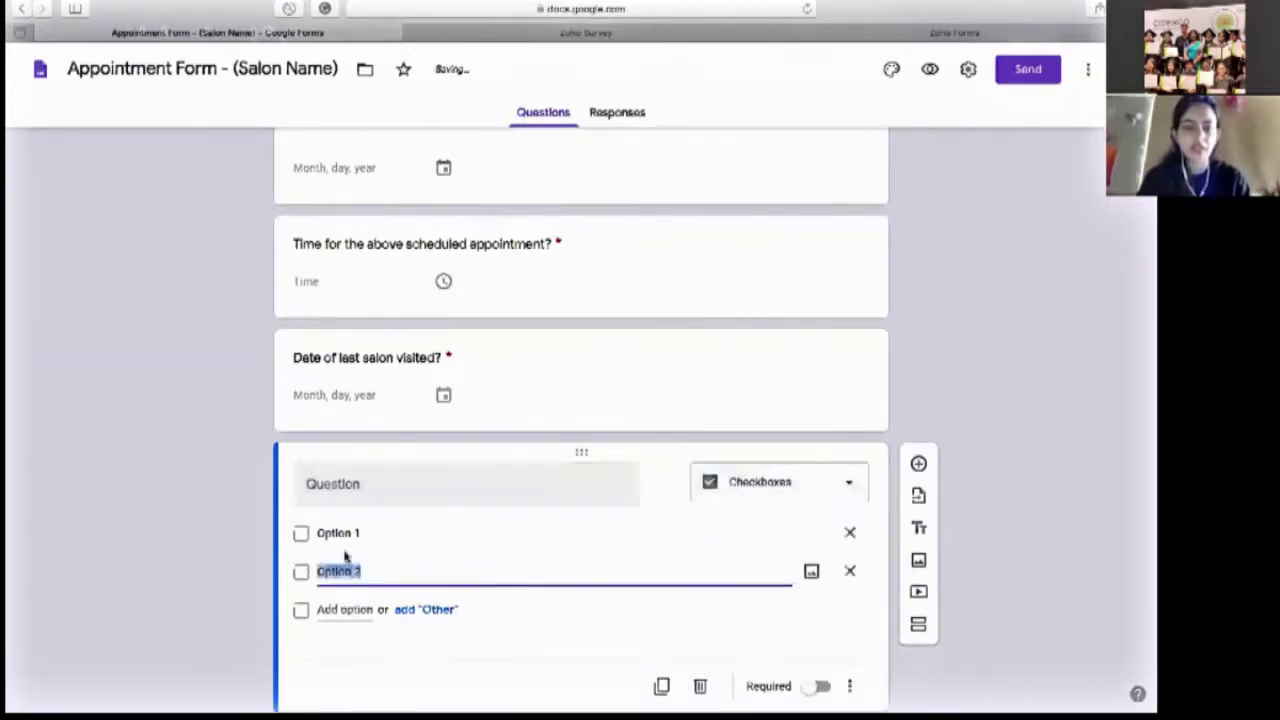
click(343, 535)
click(358, 578)
click(851, 570)
Title the checkbox question "Terms & conditions : Please verify and confirm that the above mentioned information is correct/accurate and".
click(334, 483)
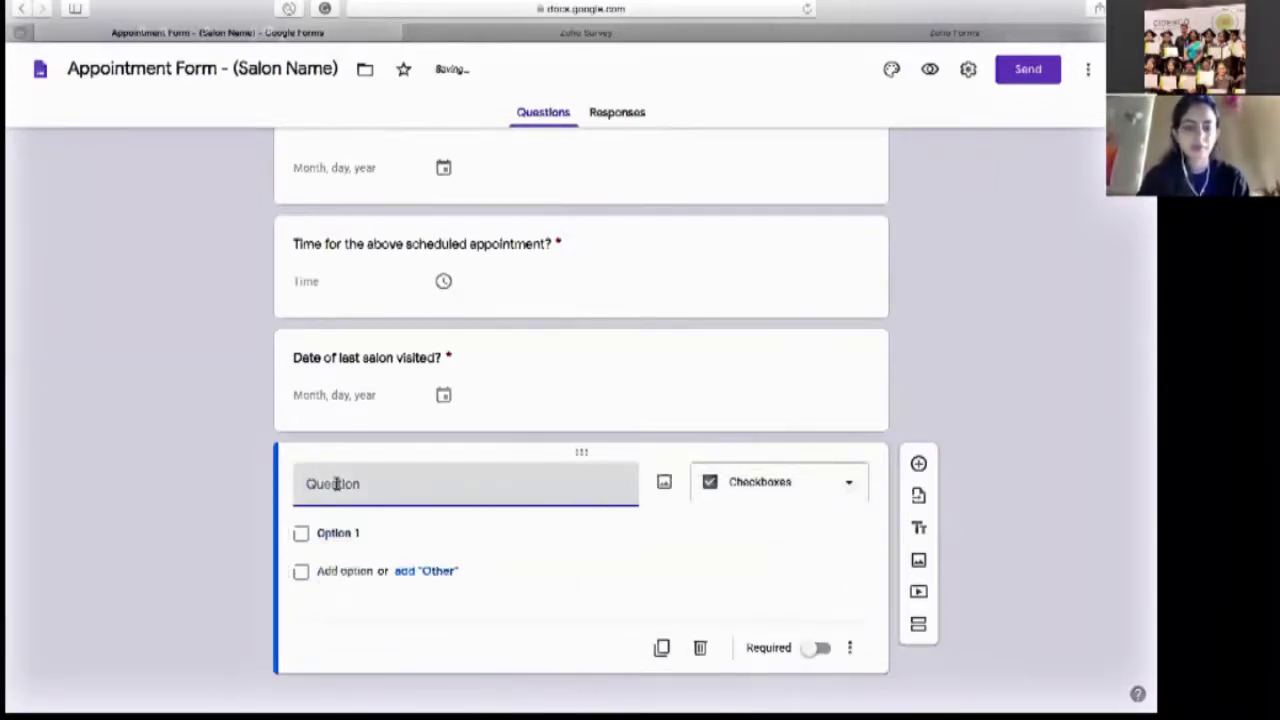
text(Terms )
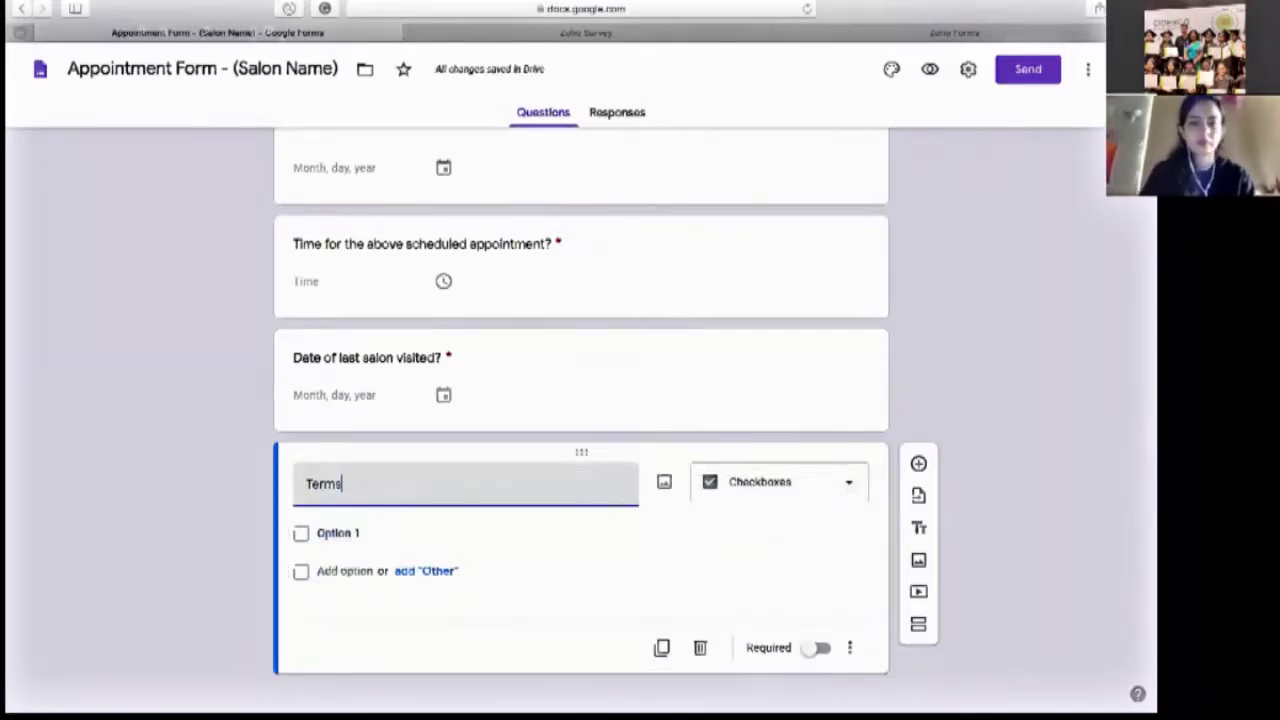
text(& con)
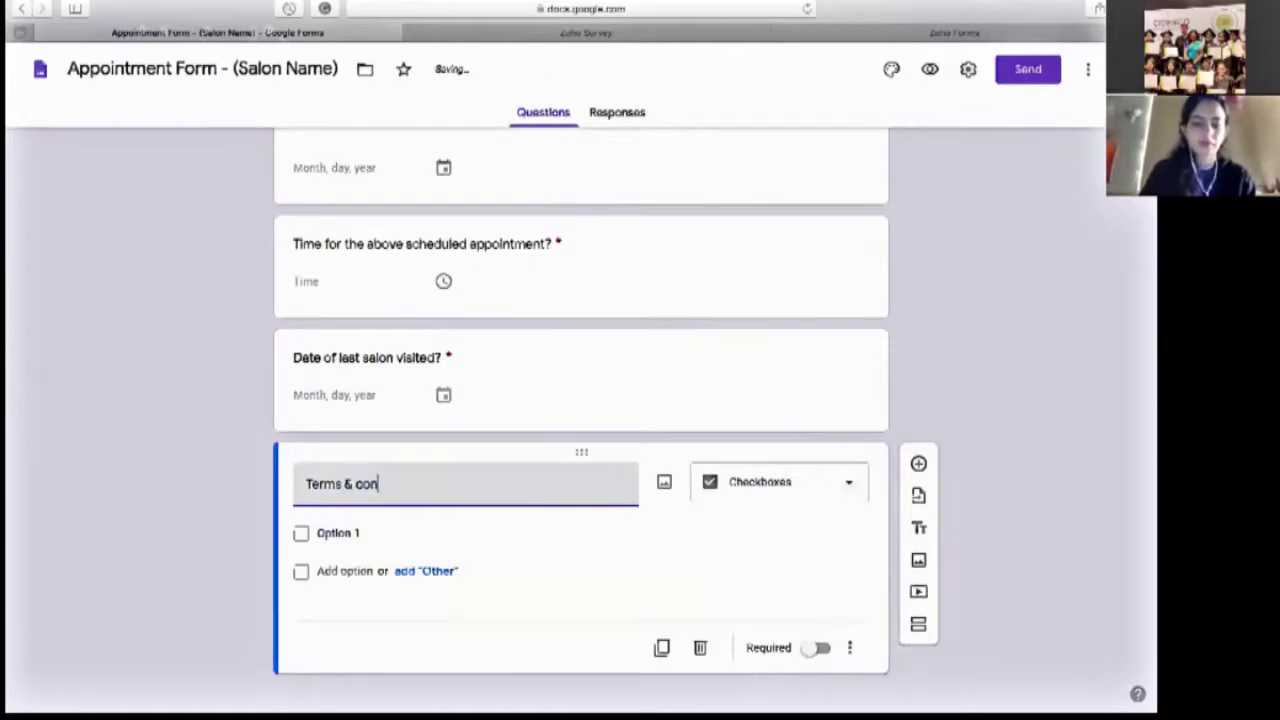
text(ditions :)
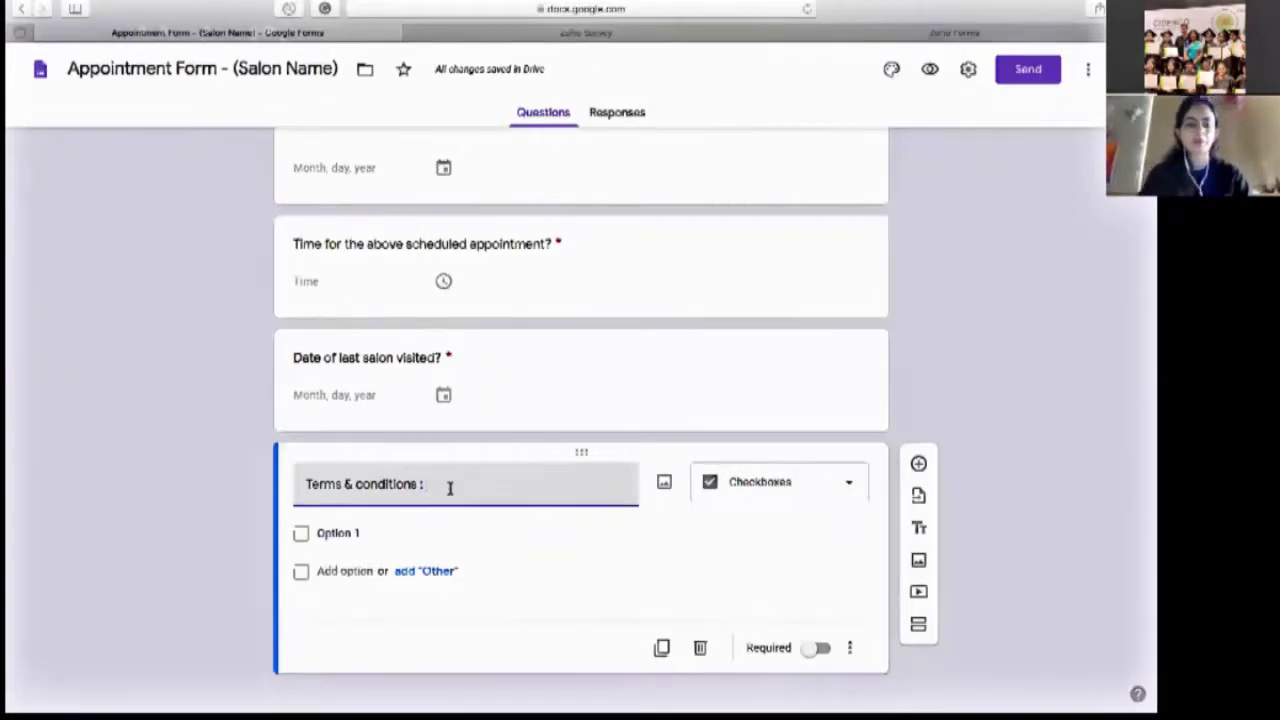
text(Please read the)
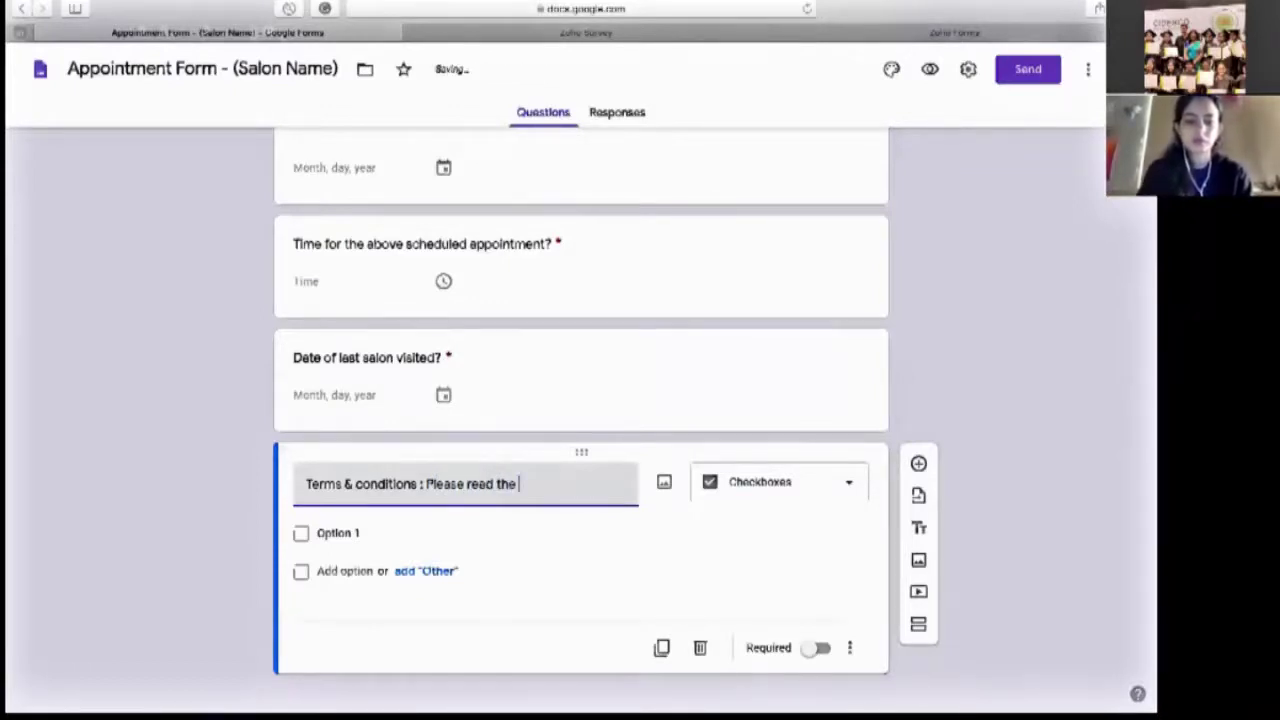
key(BackSpace)
key(BackSpace)
key(BackSpace)
key(BackSpace)
key(BackSpace)
key(BackSpace)
key(BackSpace)
key(BackSpace)
text(verify and co)
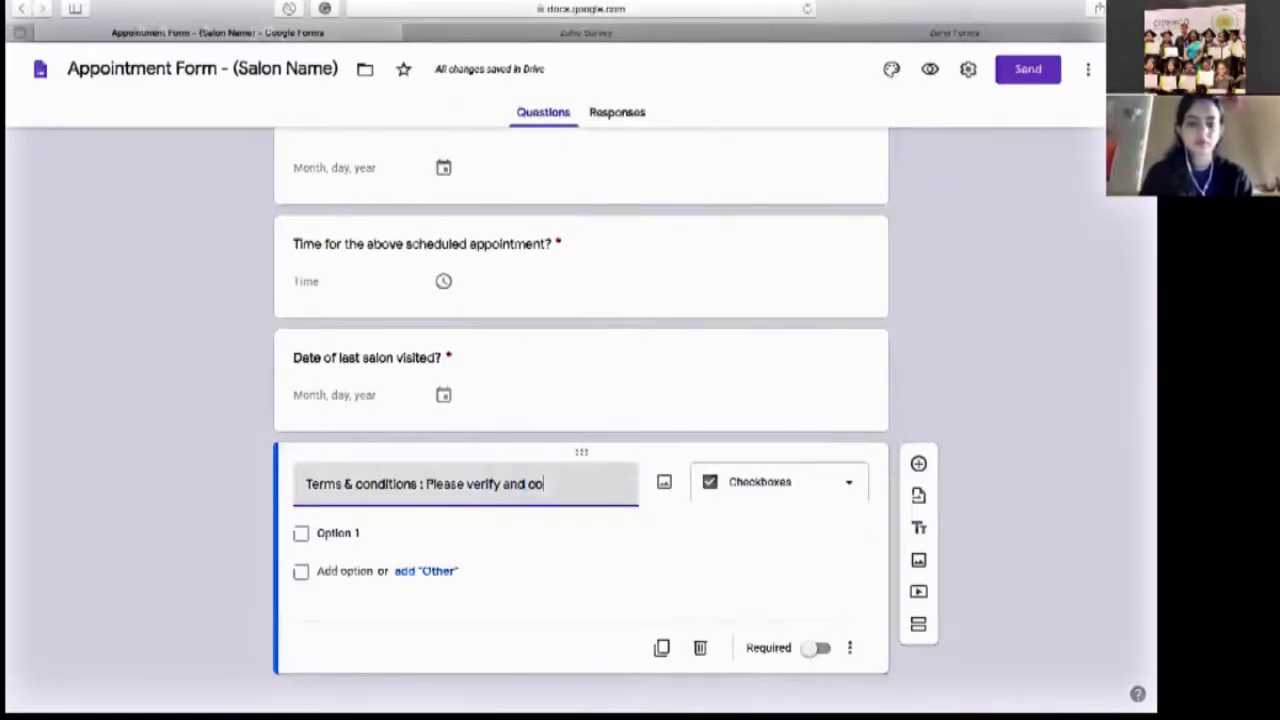
text(nfirm that the )
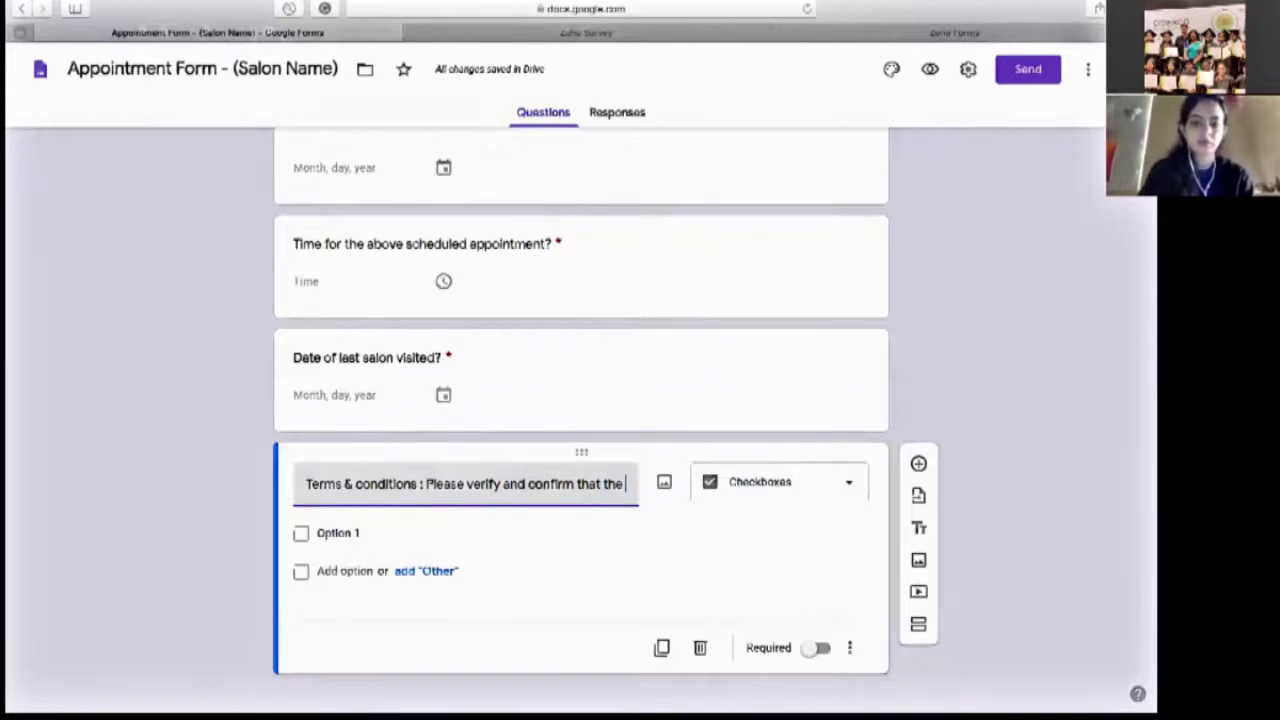
text(above mentio)
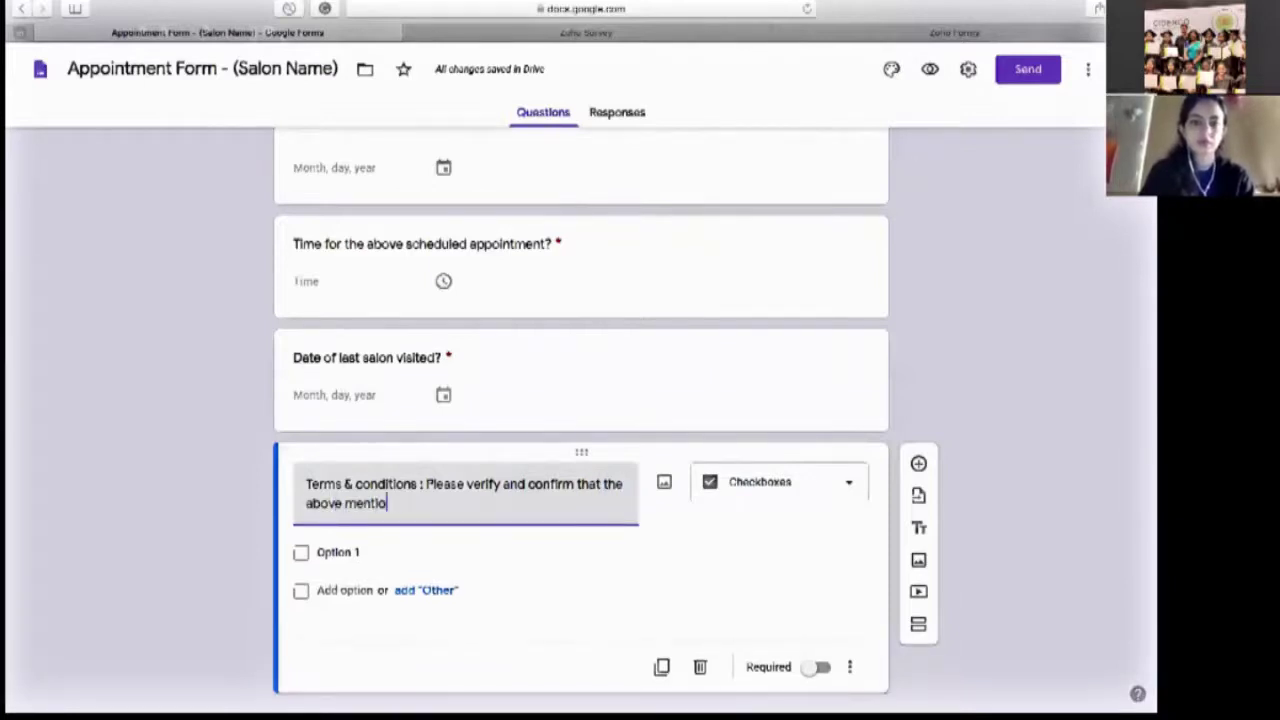
text(ned information is)
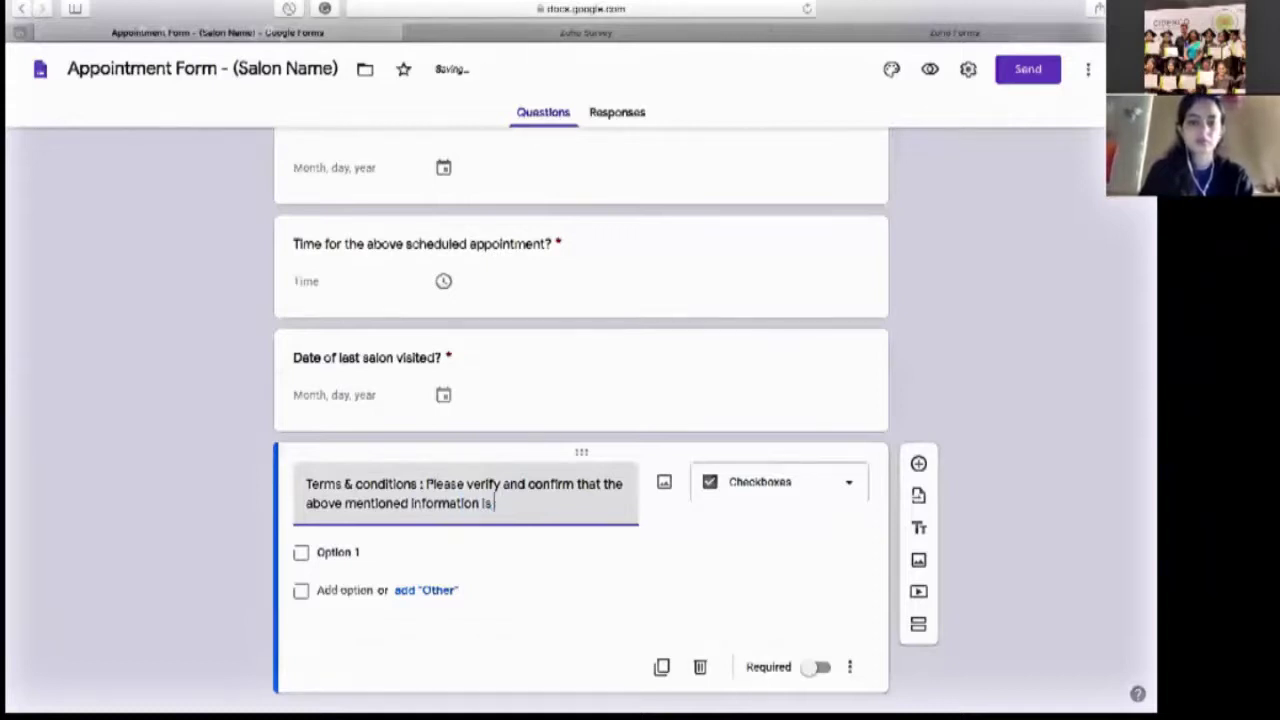
text( correct/ac)
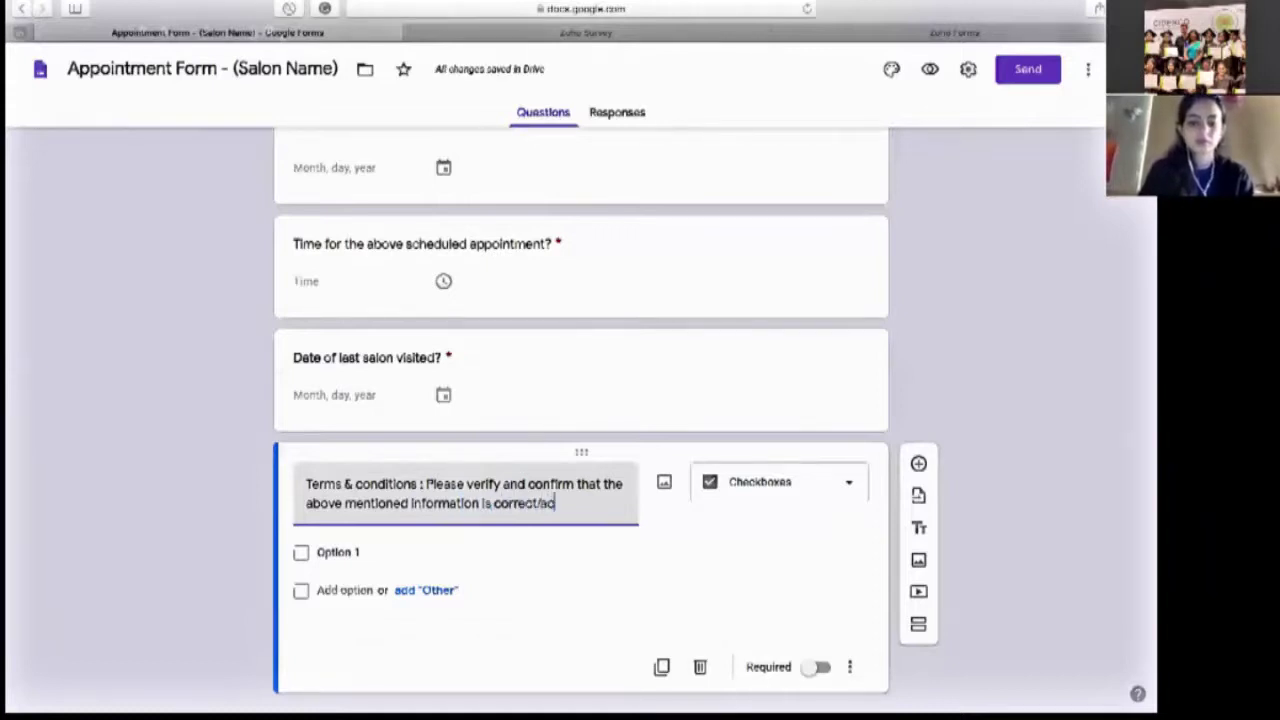
text(curate and i)
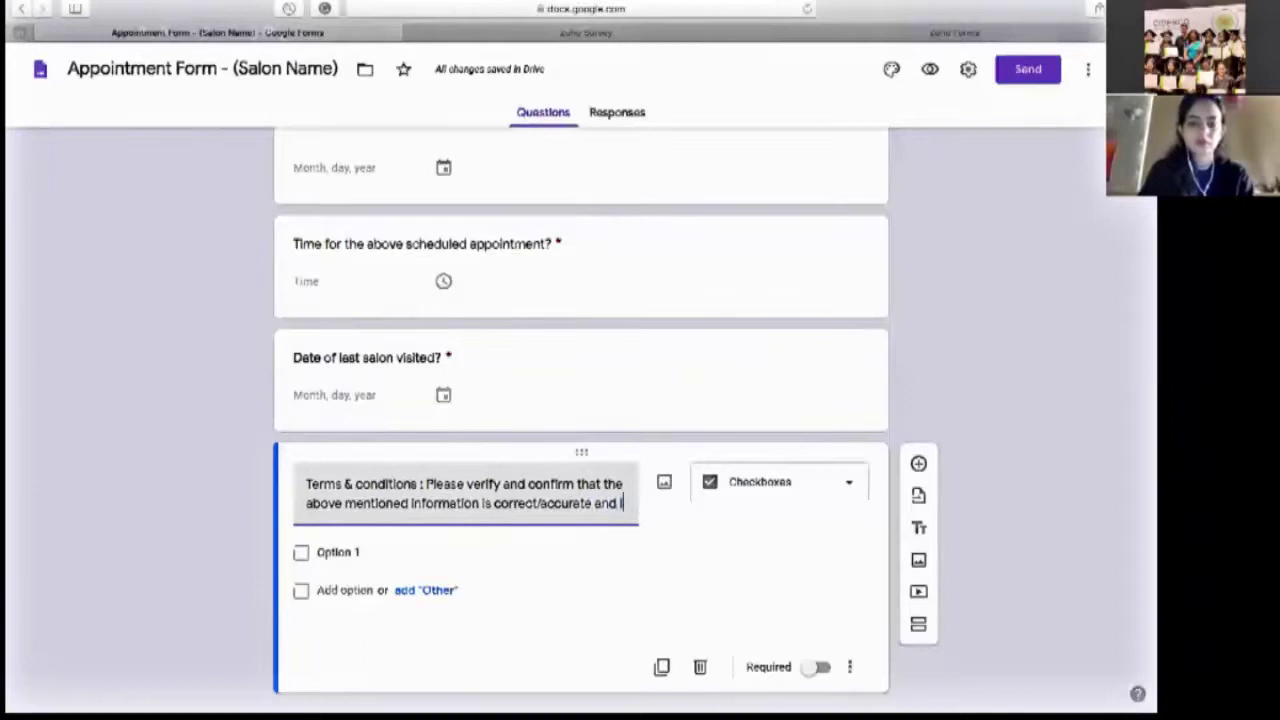
Complete the terms question's title with "incase of any COVID-19 symptoms observed we can hereby notify the concerned authorities.".
text(ncase of any symp)
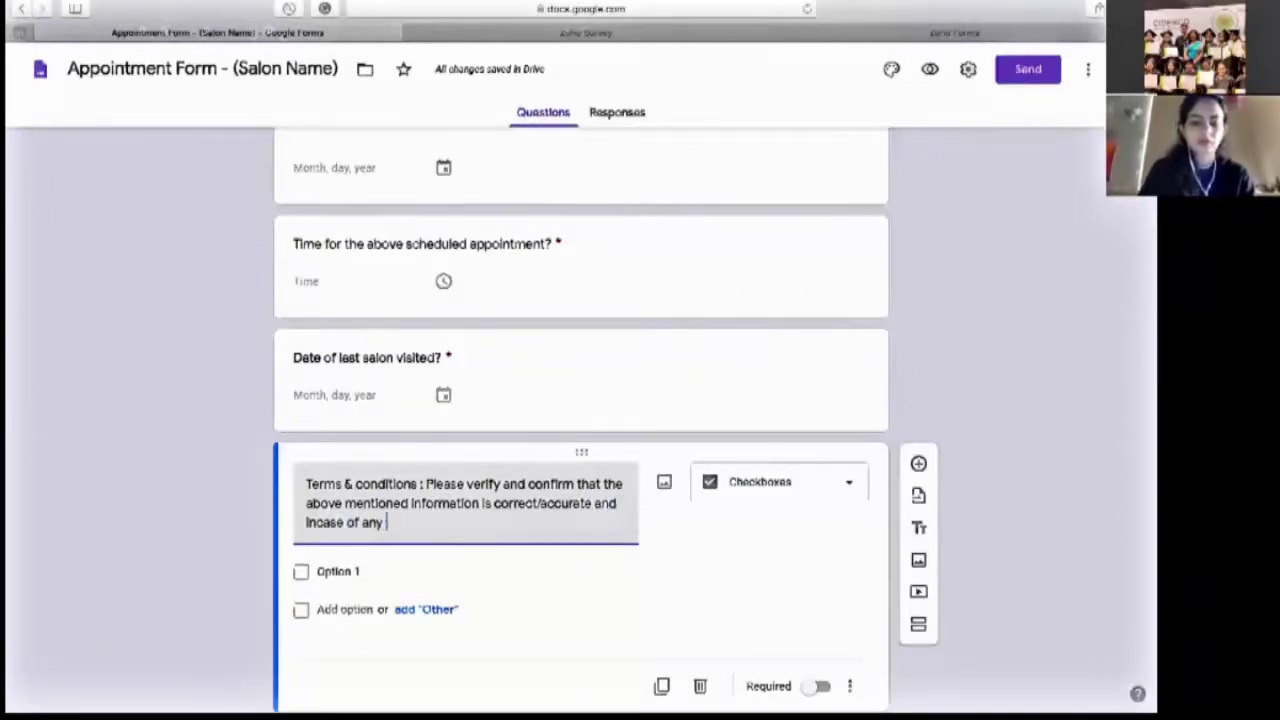
key(BackSpace)
key(BackSpace)
key(BackSpace)
key(BackSpace)
text(COVID)
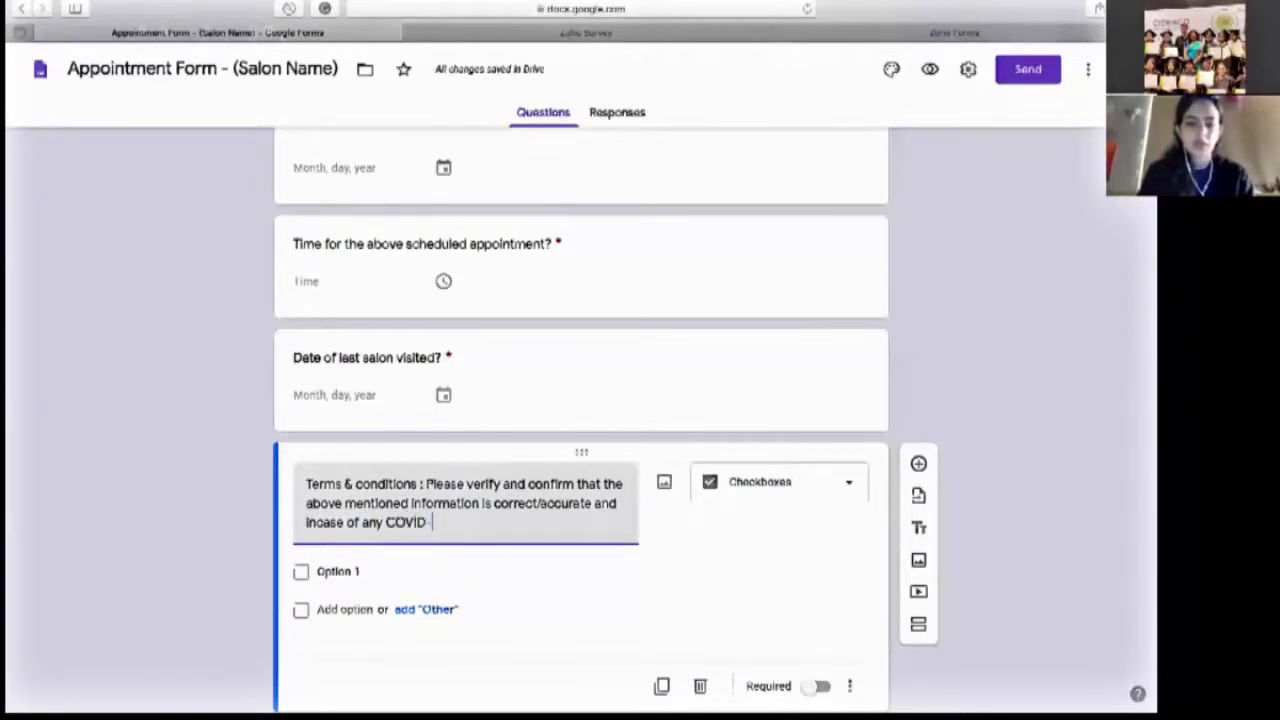
text( 19 symptoms observed )
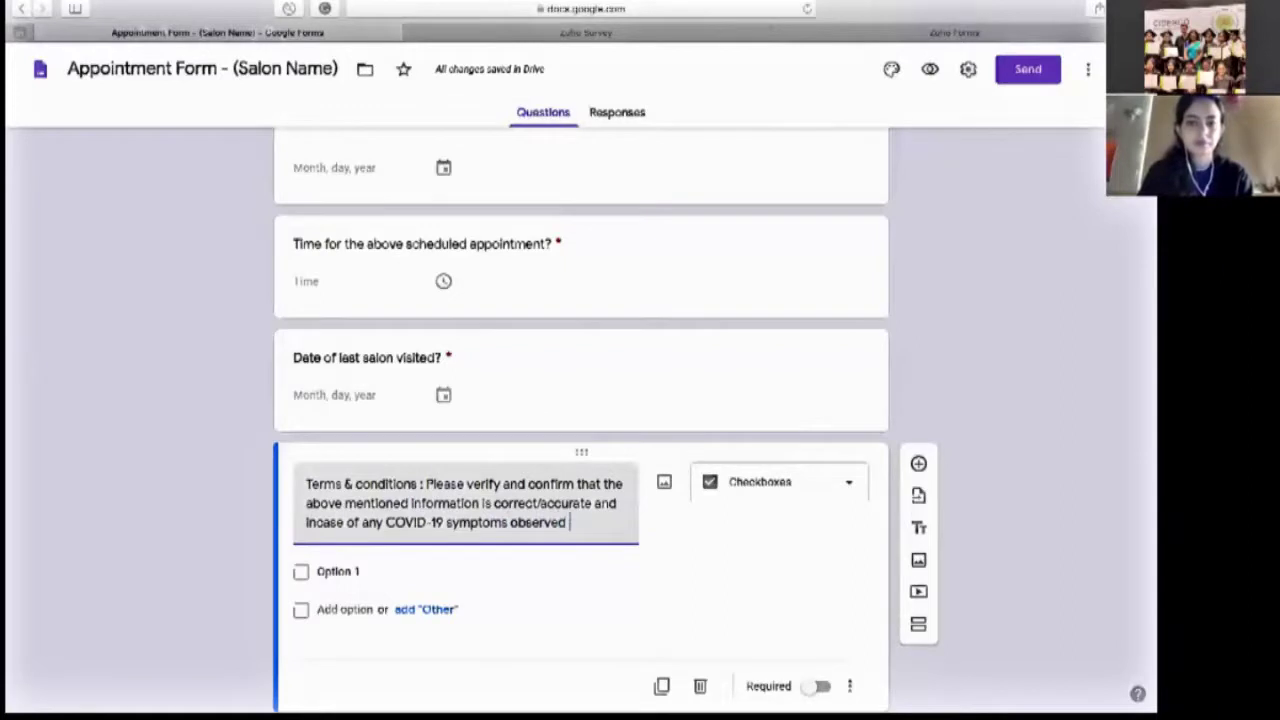
text(we can hereby )
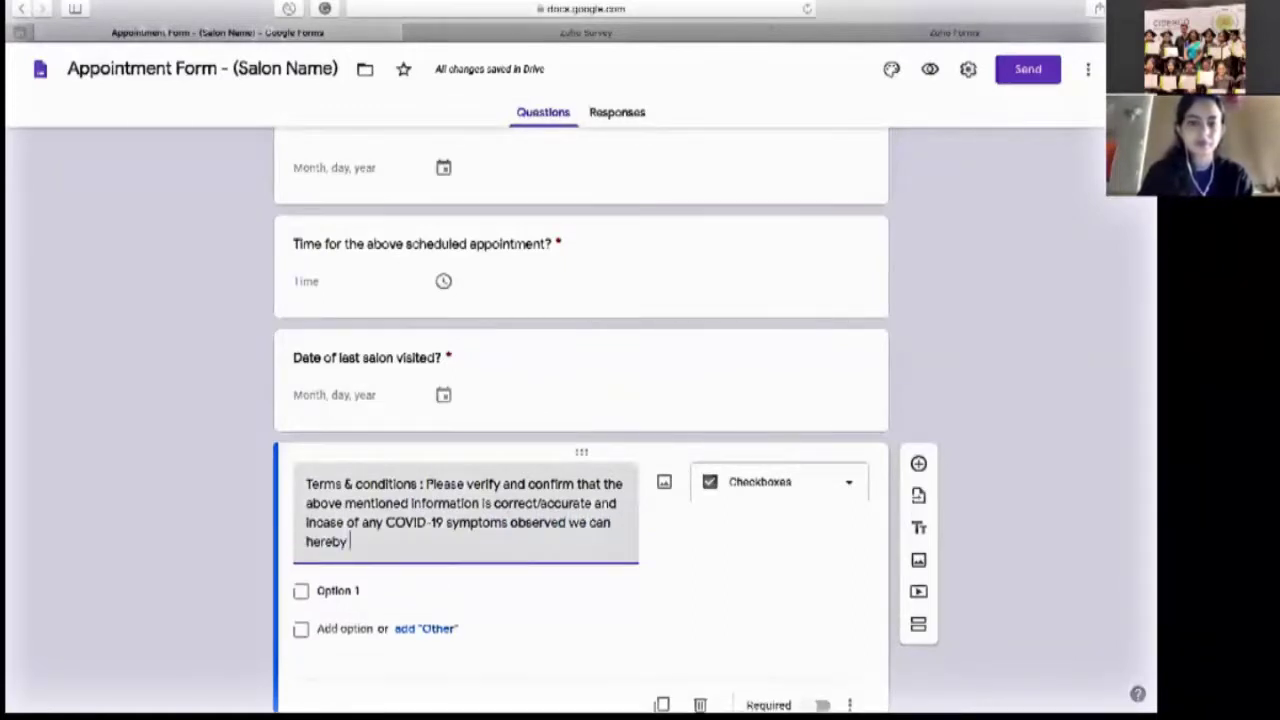
text(notify the co)
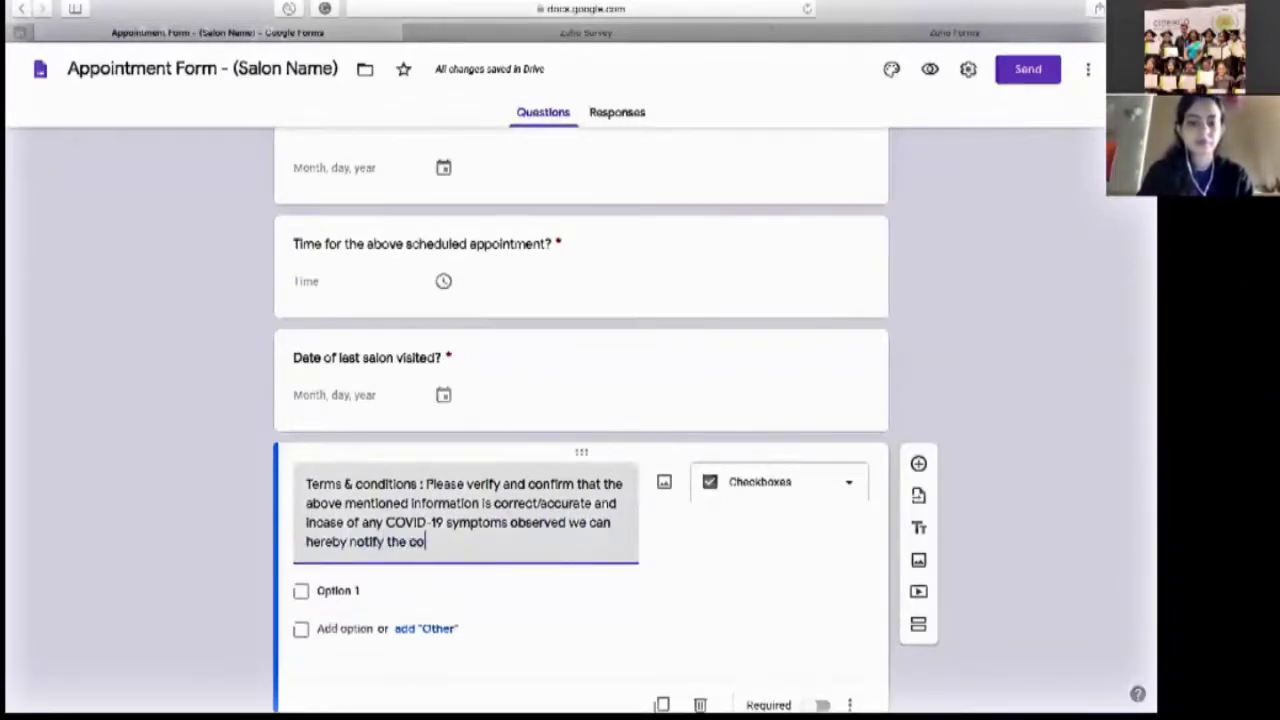
text(ncerned autho)
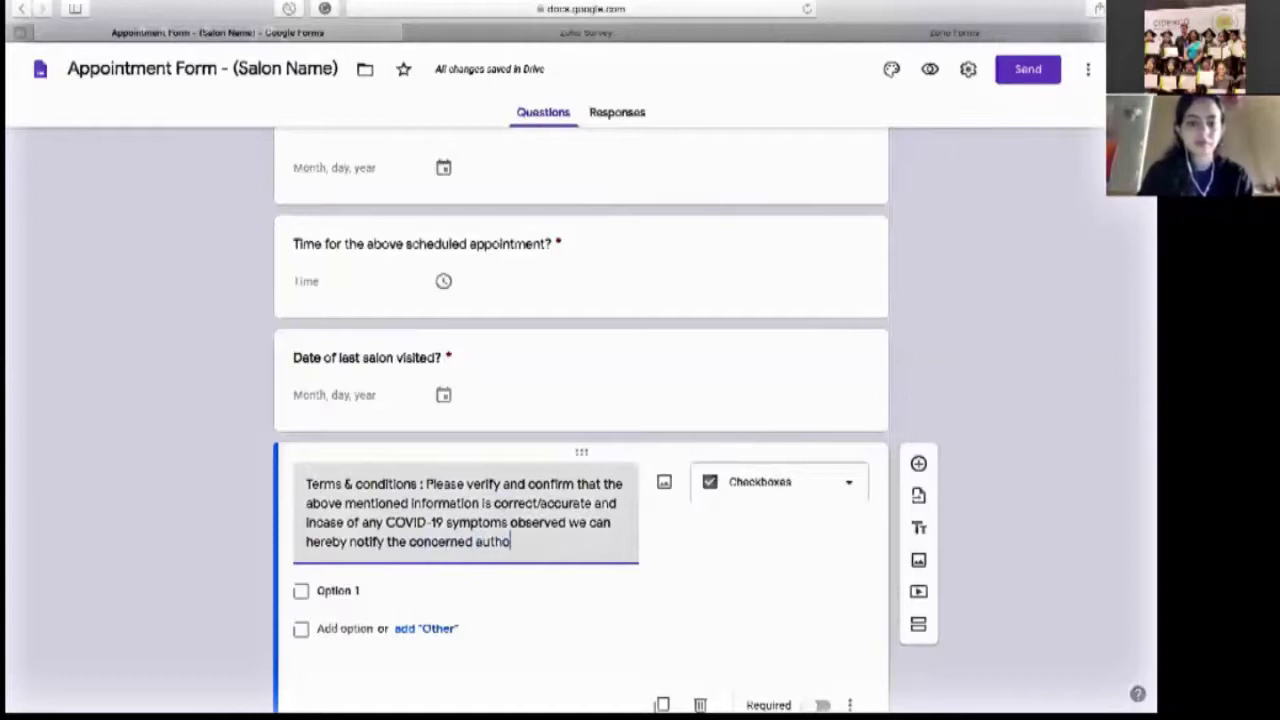
text(rities.)
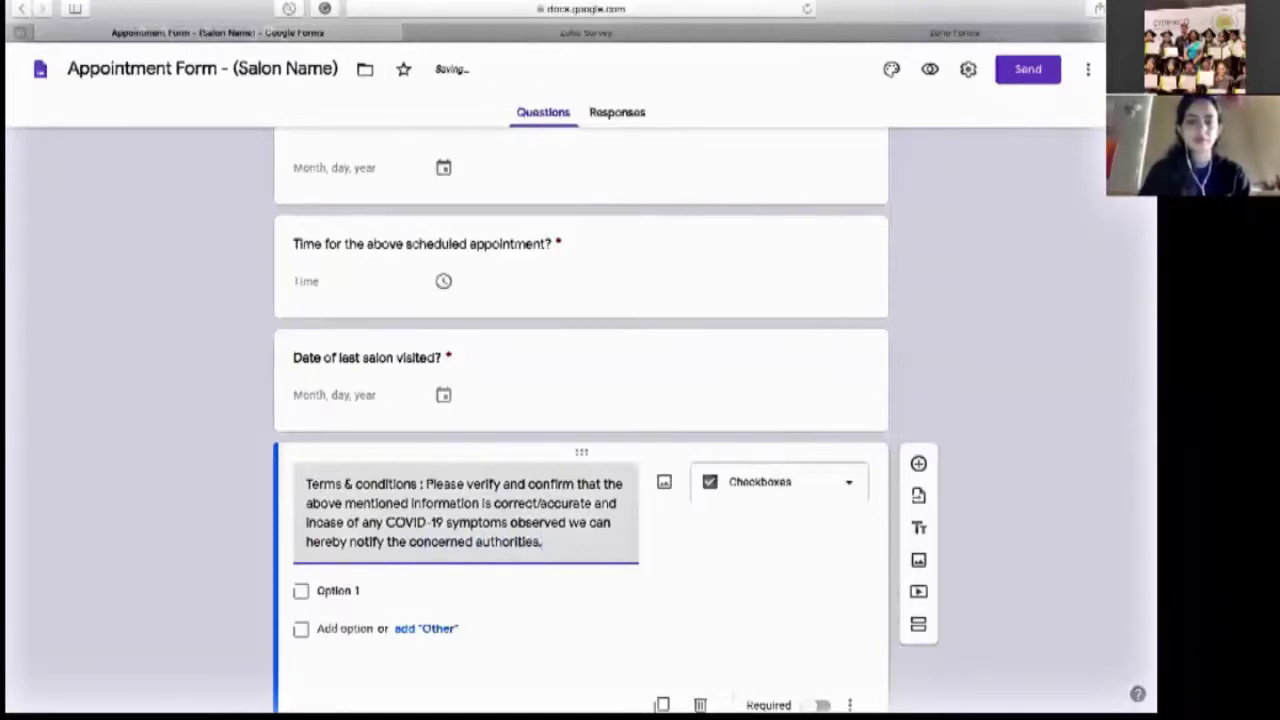
Word the first option of the terms question as "I hereby agree to the above mentioned terms & conditions.".
click(371, 585)
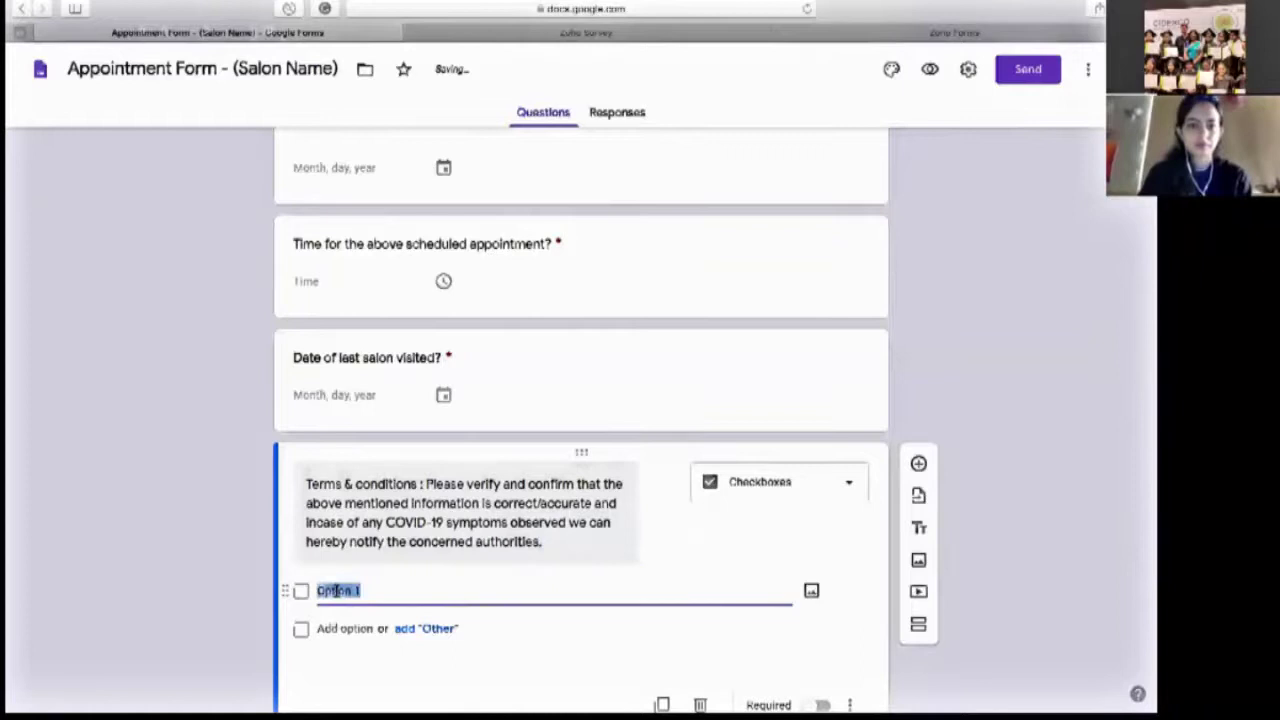
text(I agree to )
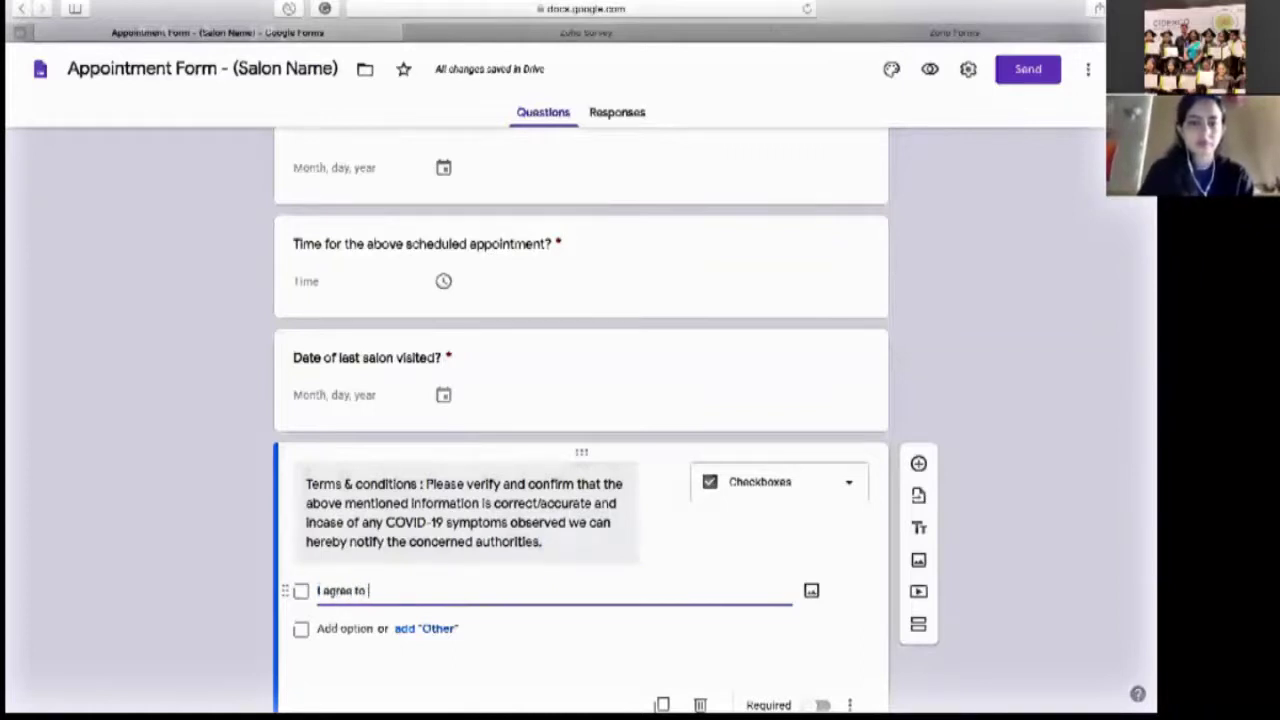
text(the above menti)
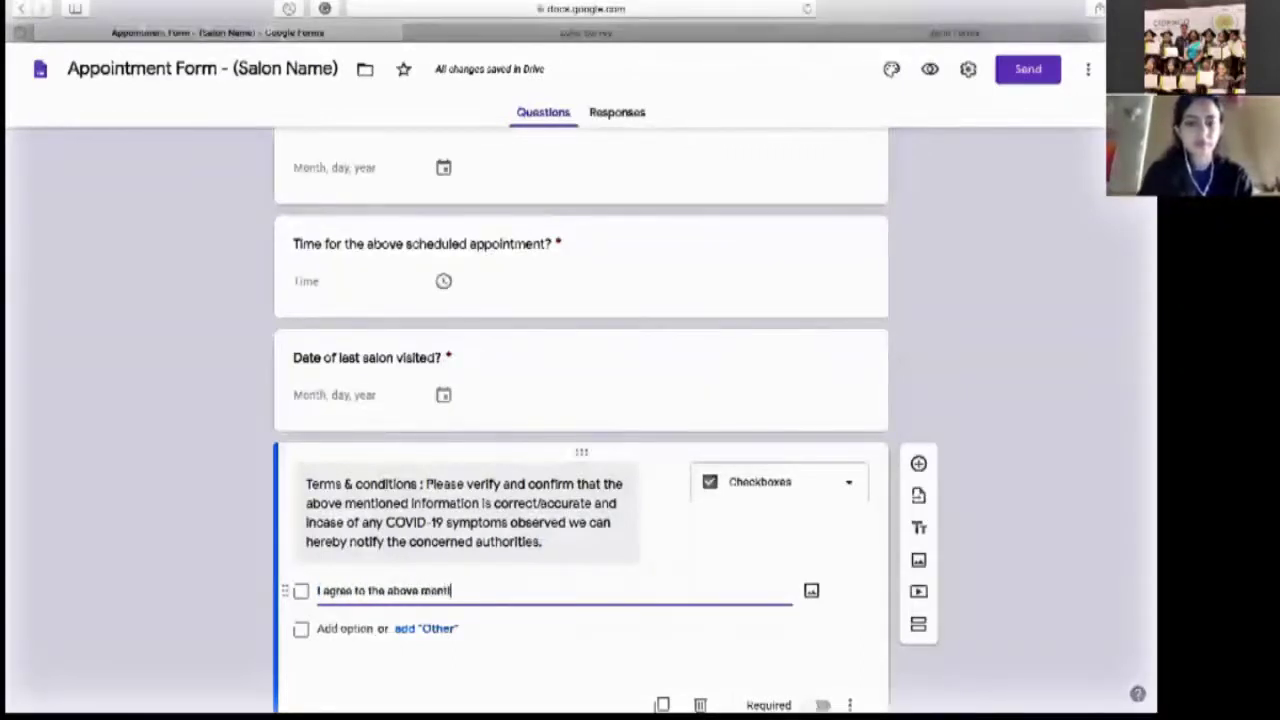
text(oned terms an)
text( conditions.)
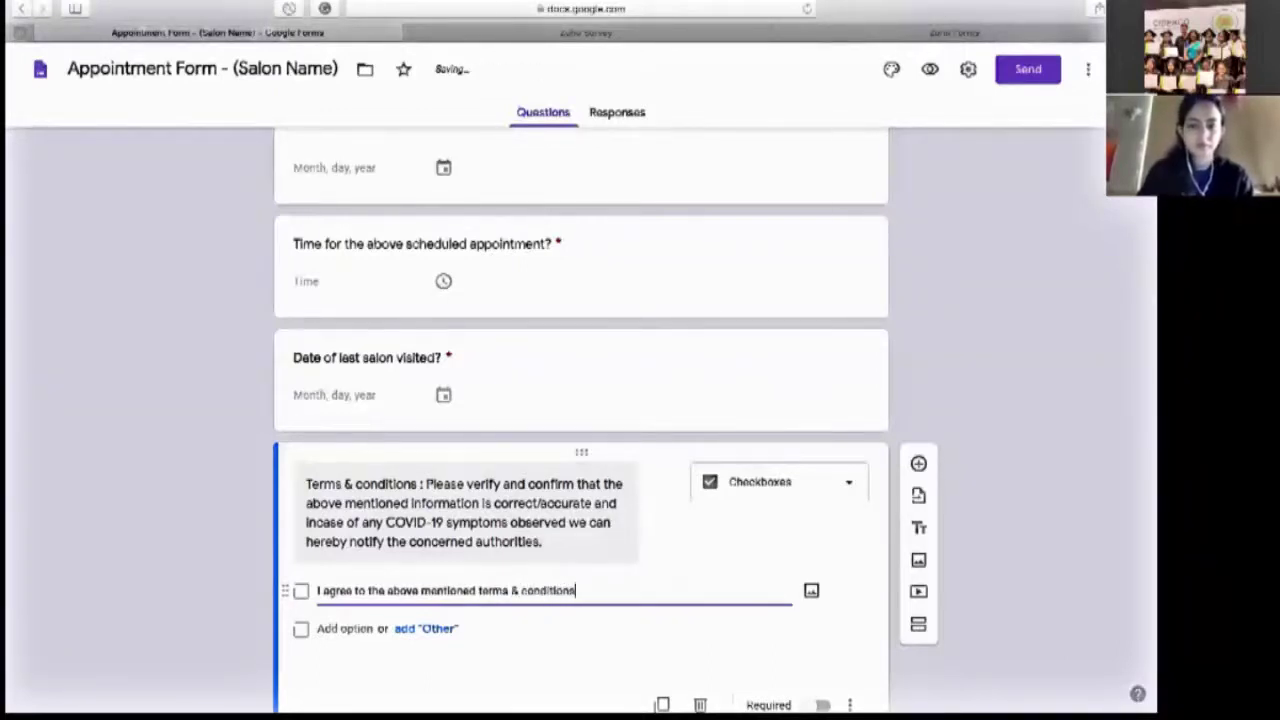
click(322, 590)
text(hereby)
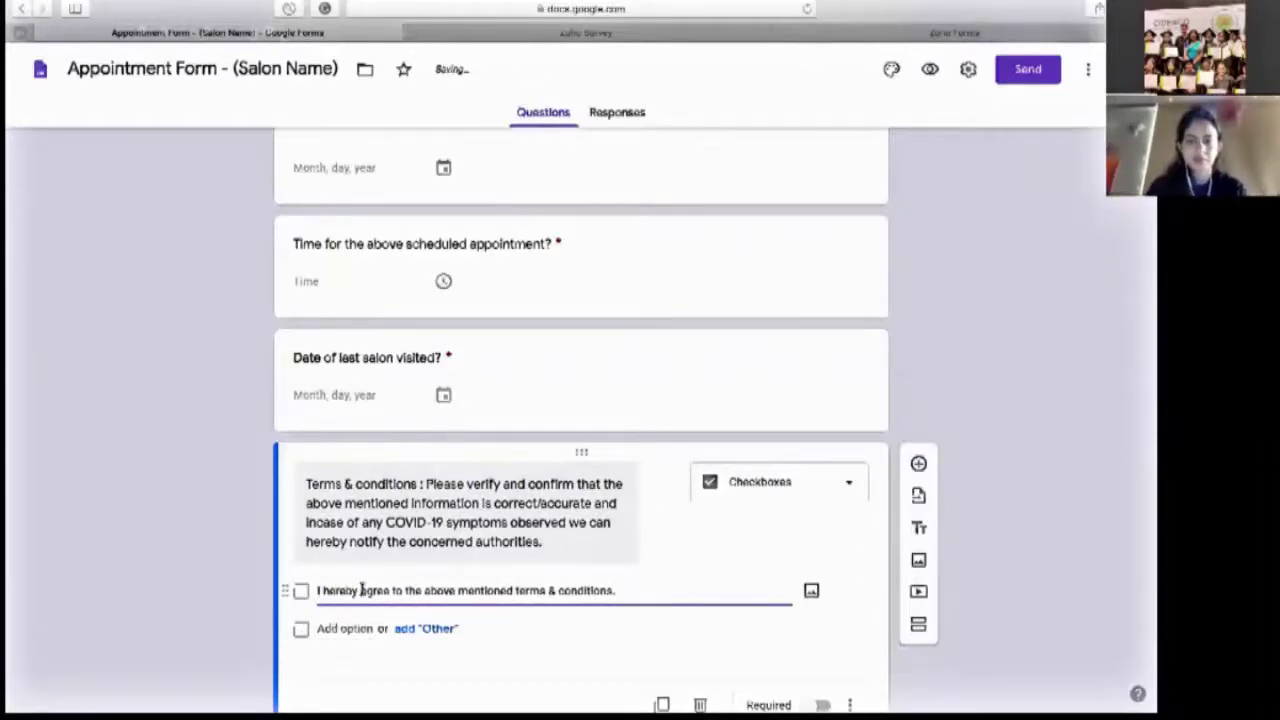
Make the terms & conditions question required.
click(820, 704)
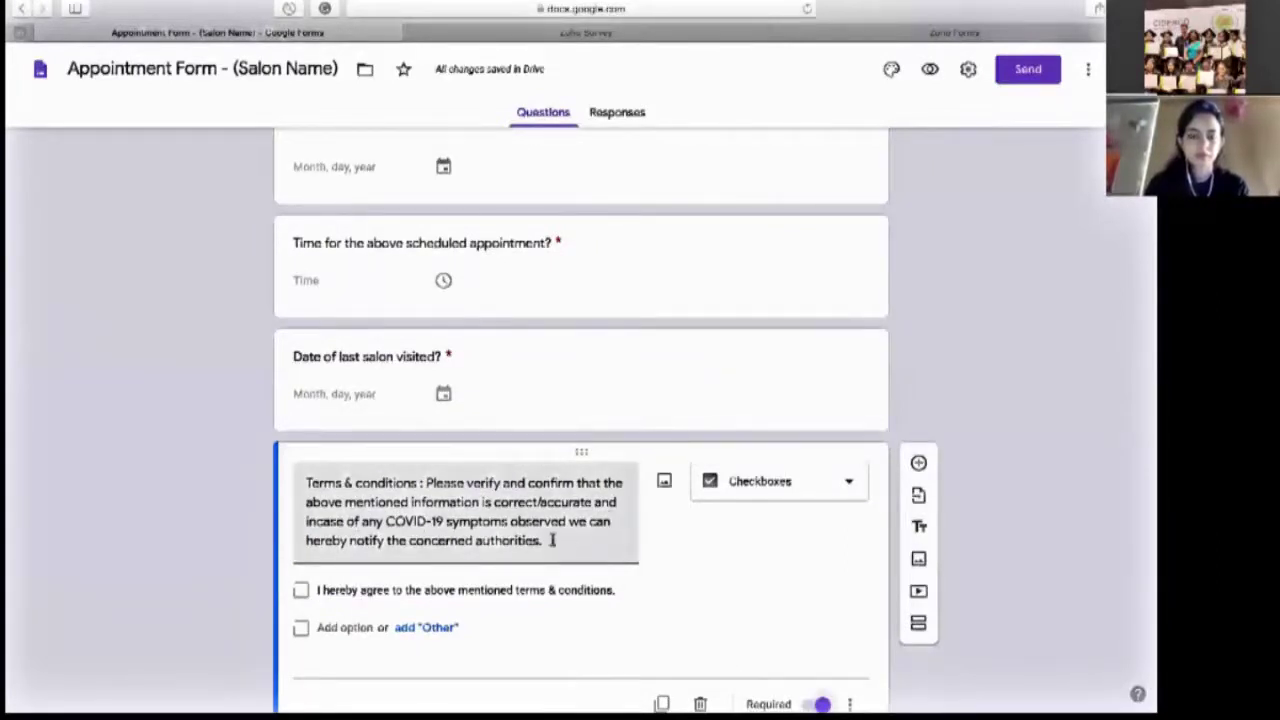
triple_click(579, 545)
click(579, 545)
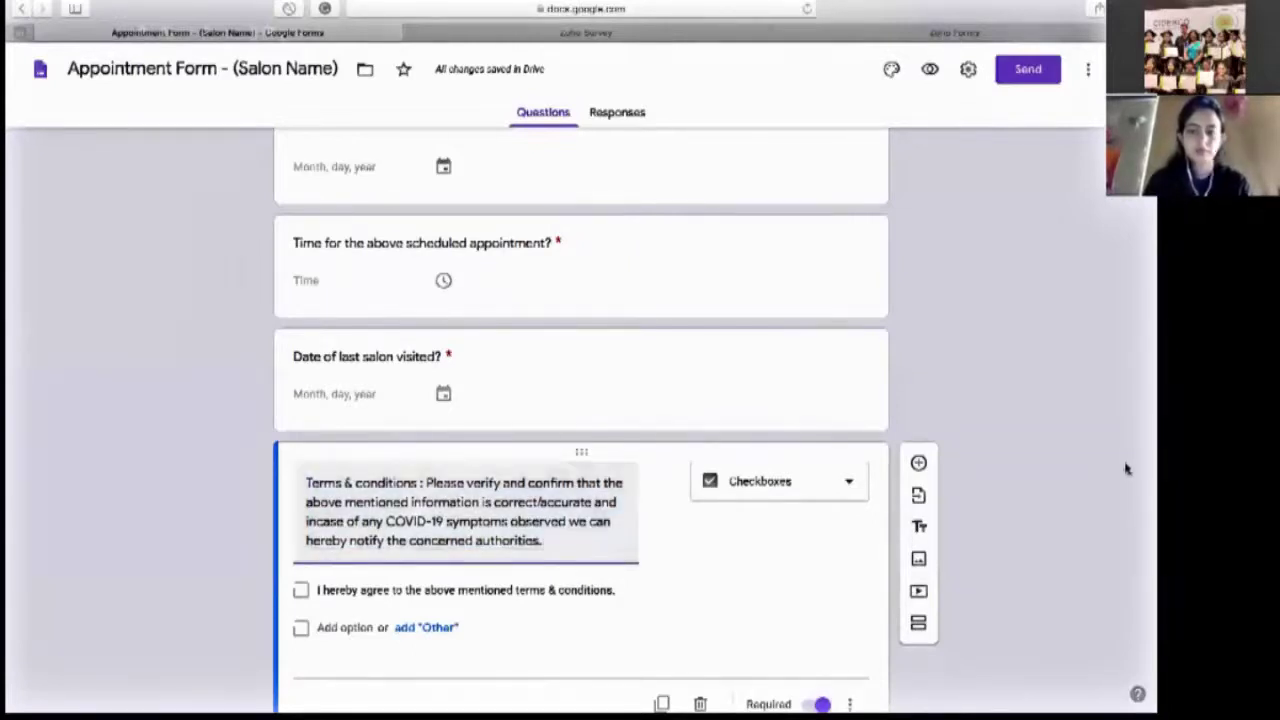
Review every question of the form in order, from the form title down to the terms & conditions agreement.
scroll(1125, 468, up, 5)
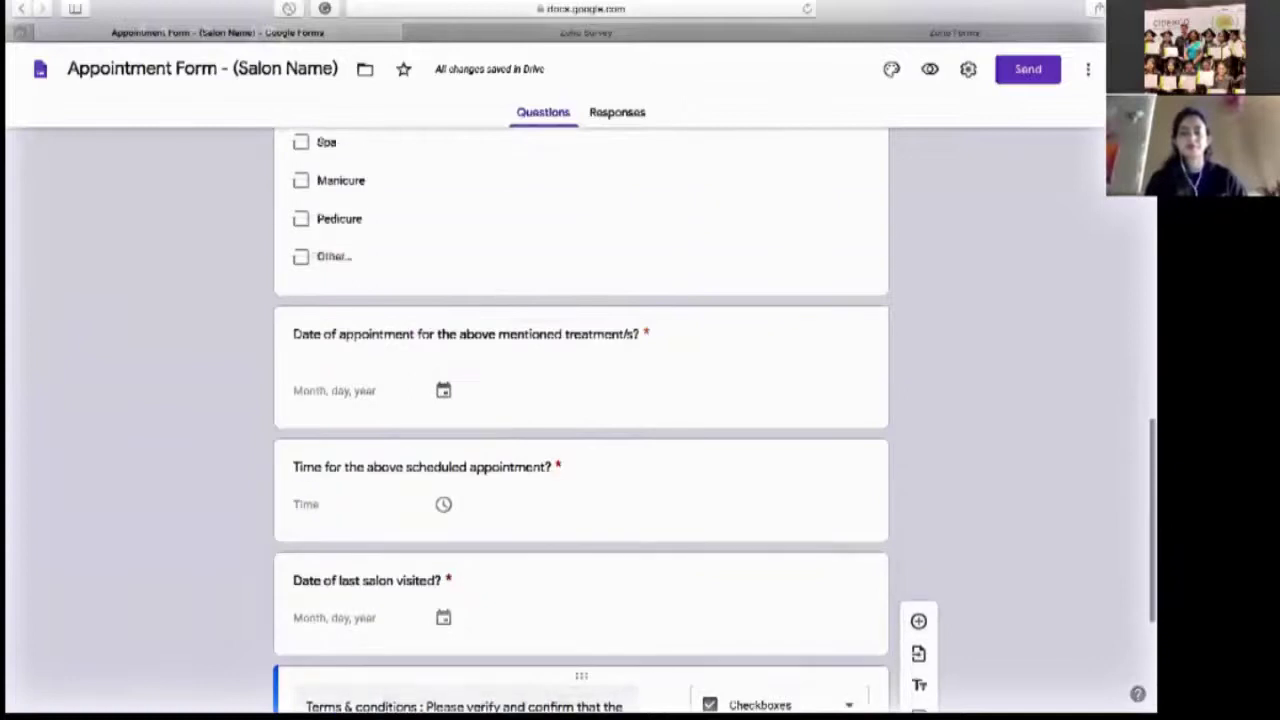
scroll(580, 420, up, 10)
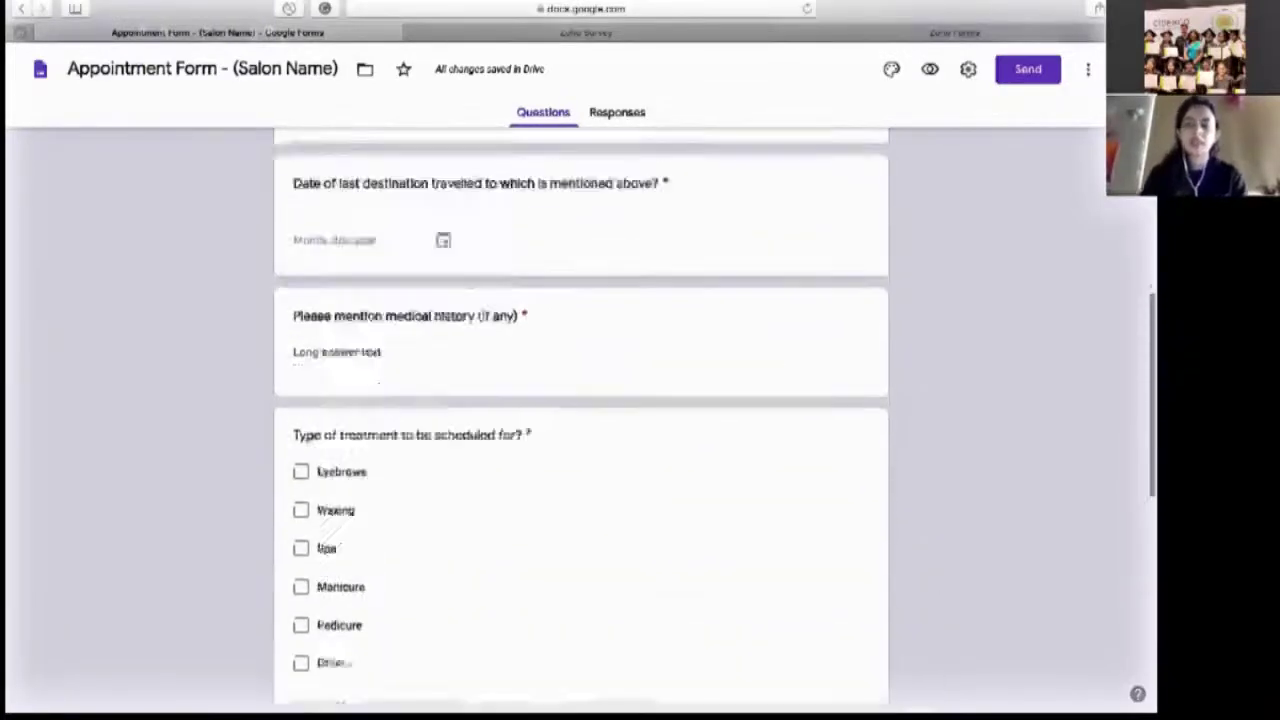
scroll(580, 420, up, 6)
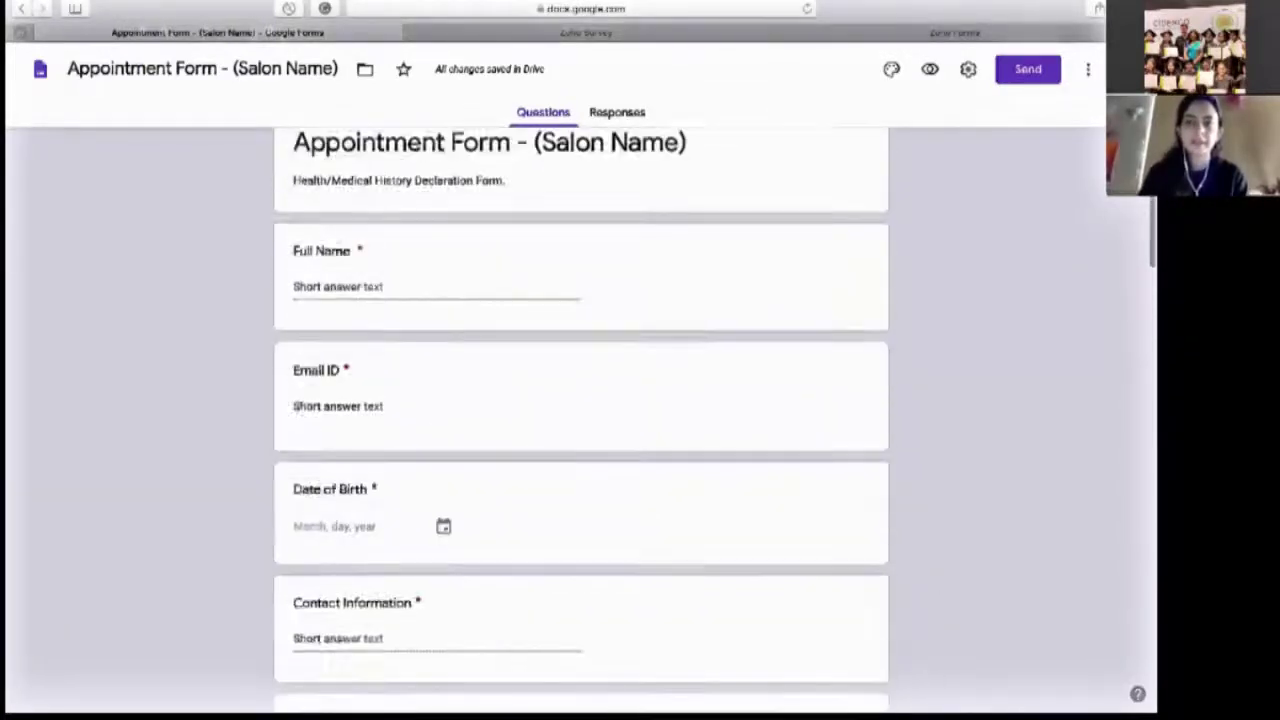
scroll(580, 420, up, 1)
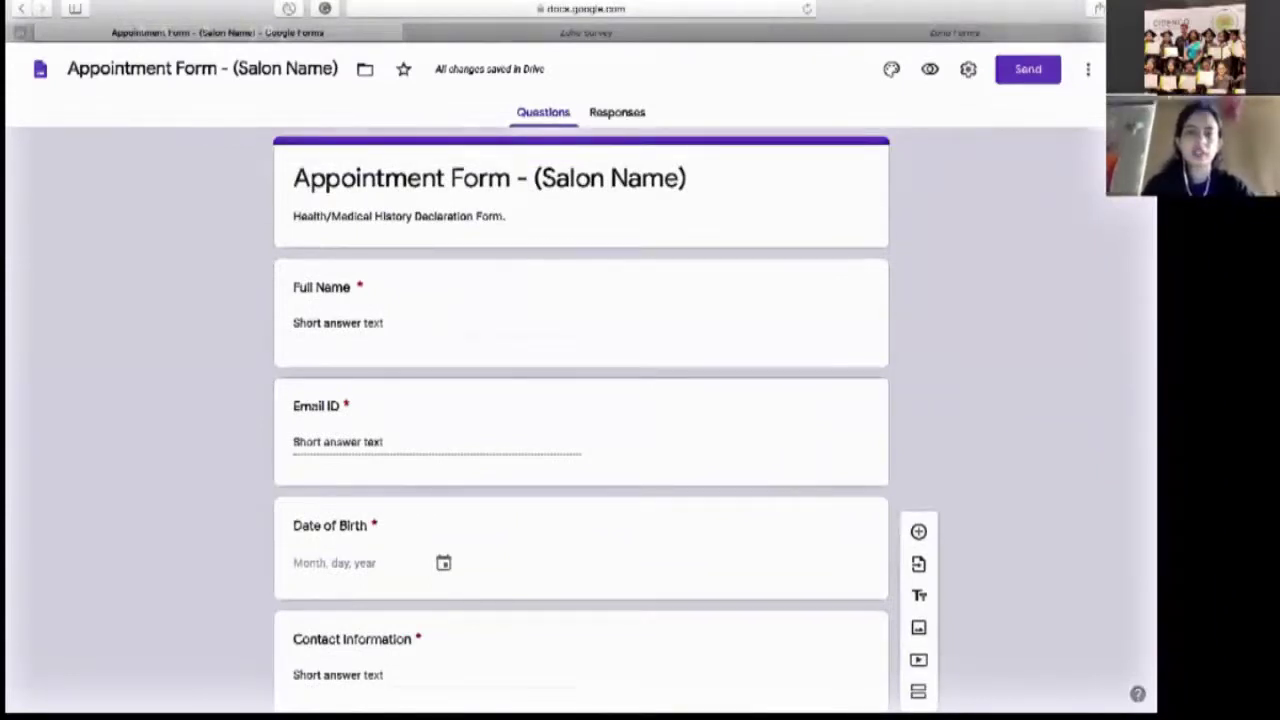
scroll(580, 420, down, 5)
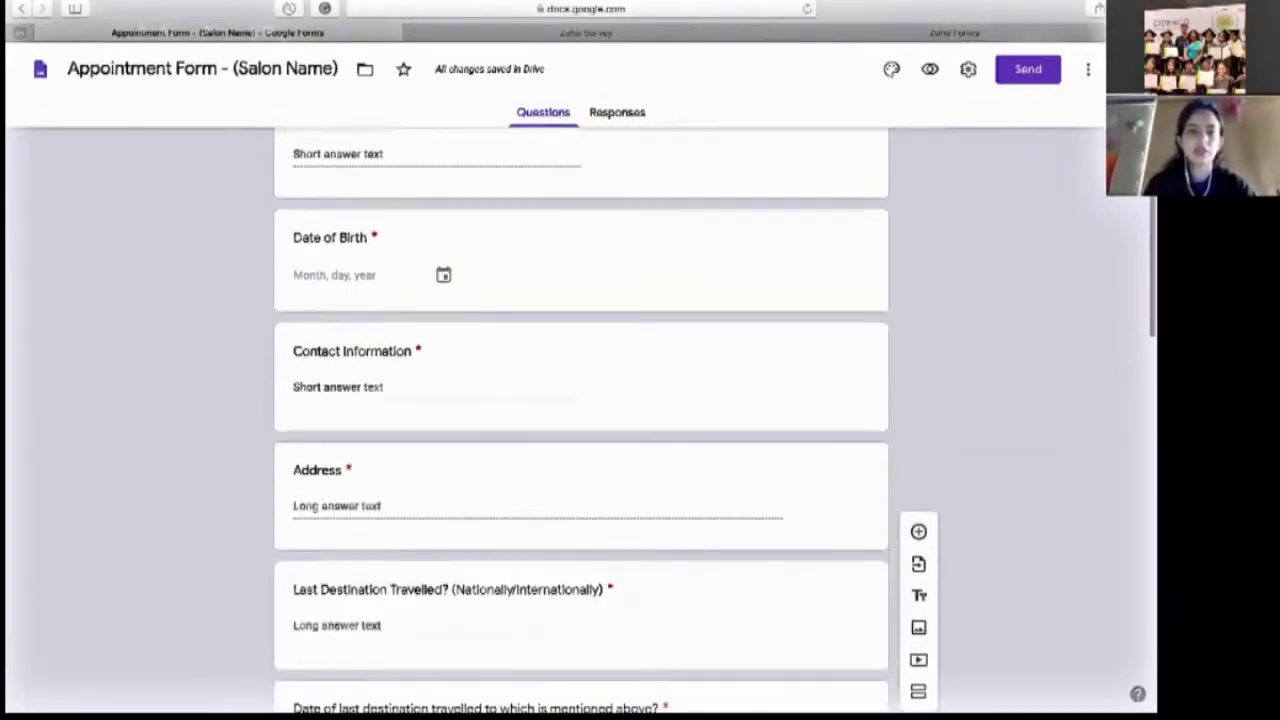
scroll(580, 420, down, 5)
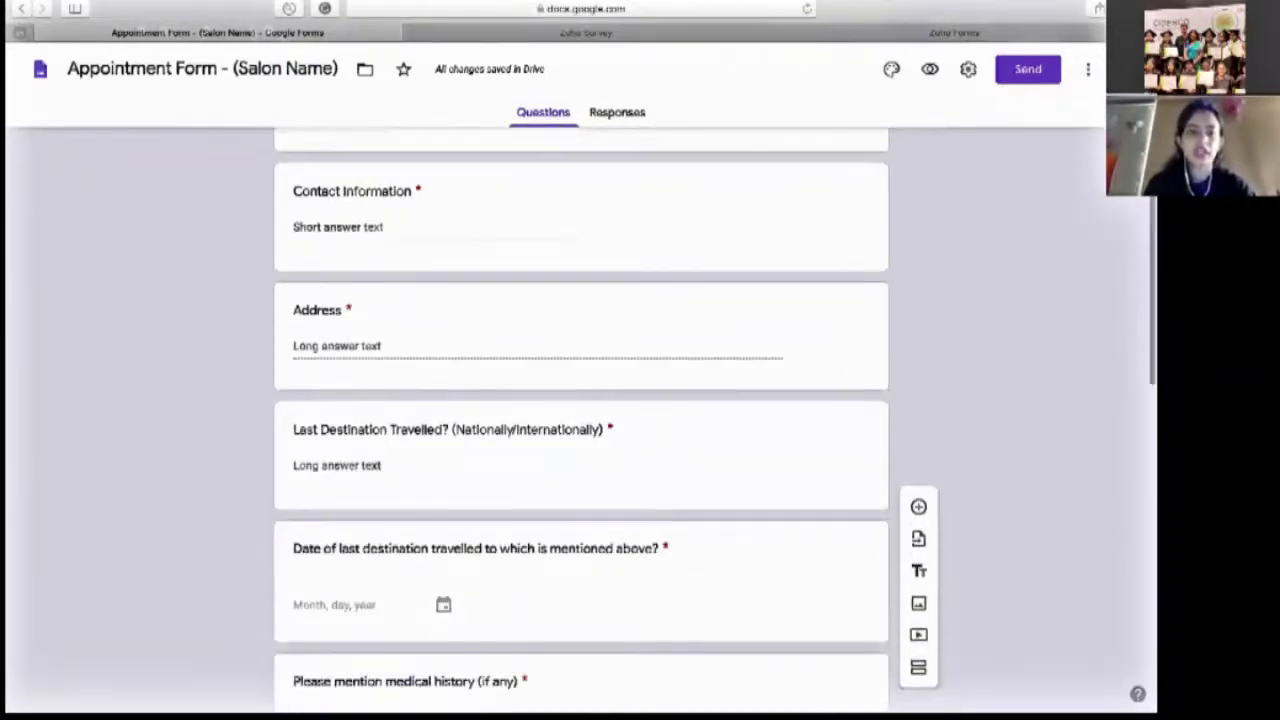
scroll(580, 420, down, 2)
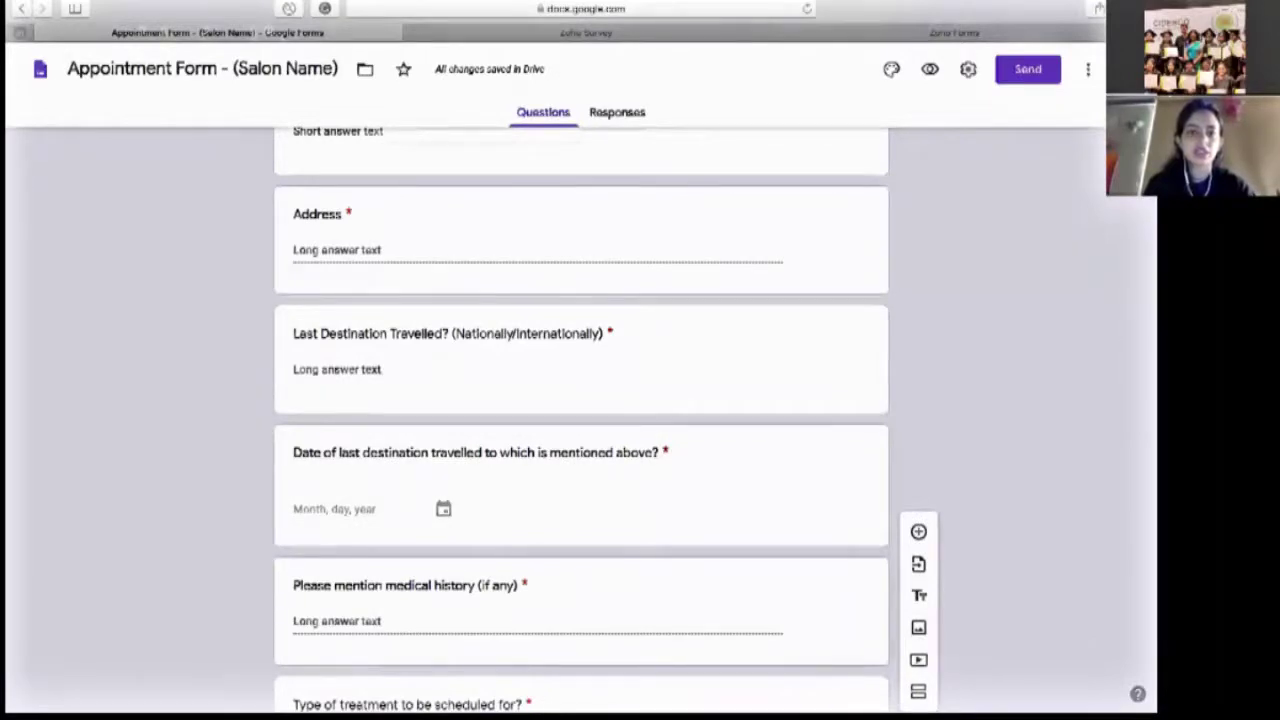
scroll(580, 420, down, 3)
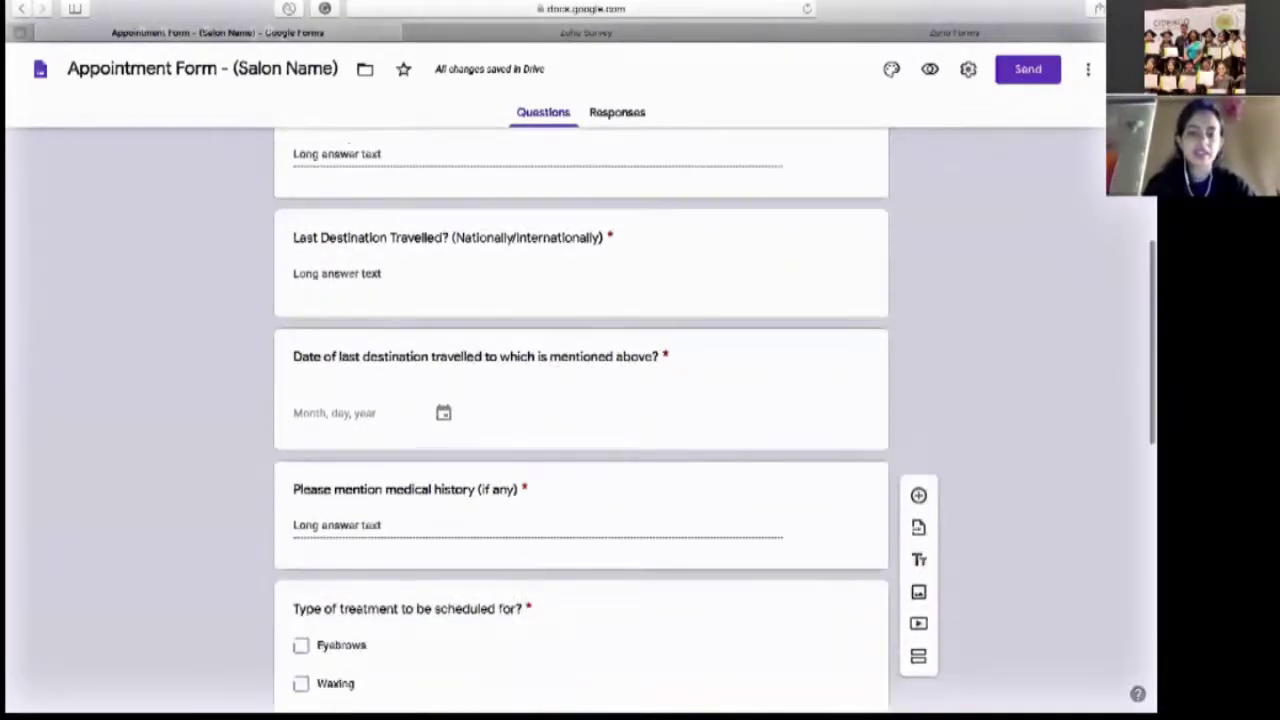
scroll(580, 420, down, 3)
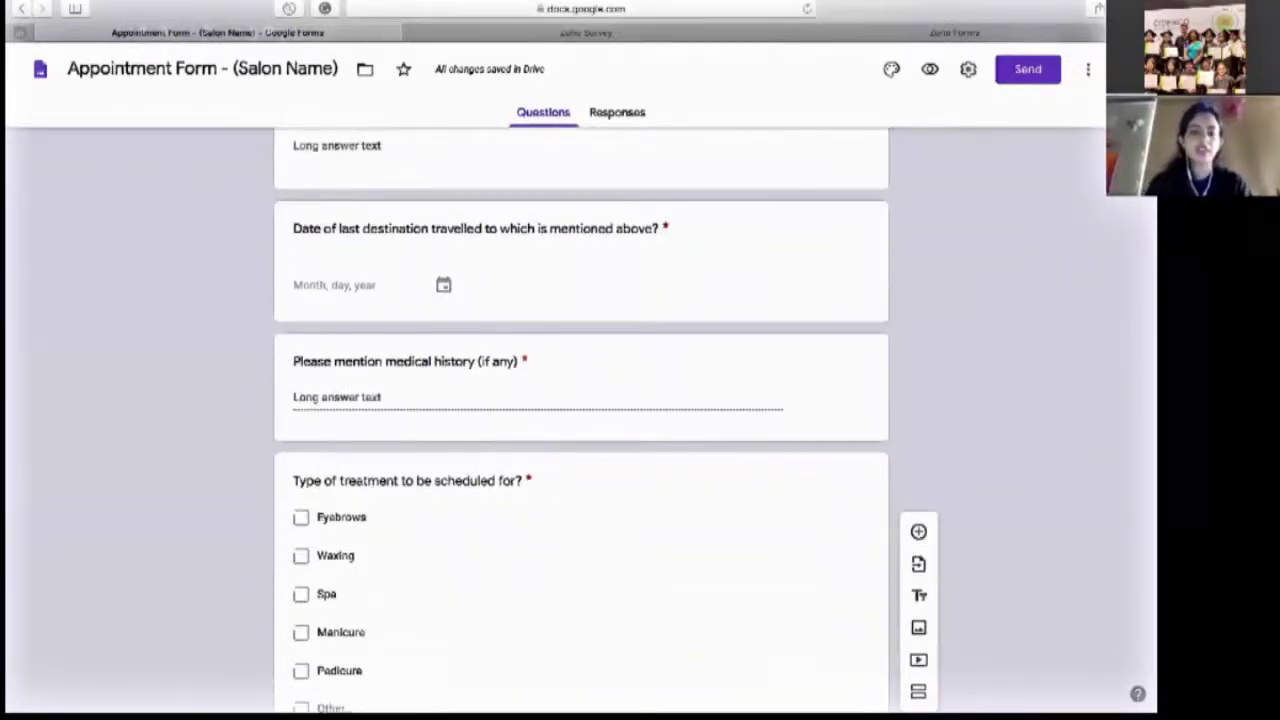
scroll(580, 420, down, 1)
scroll(580, 420, down, 9)
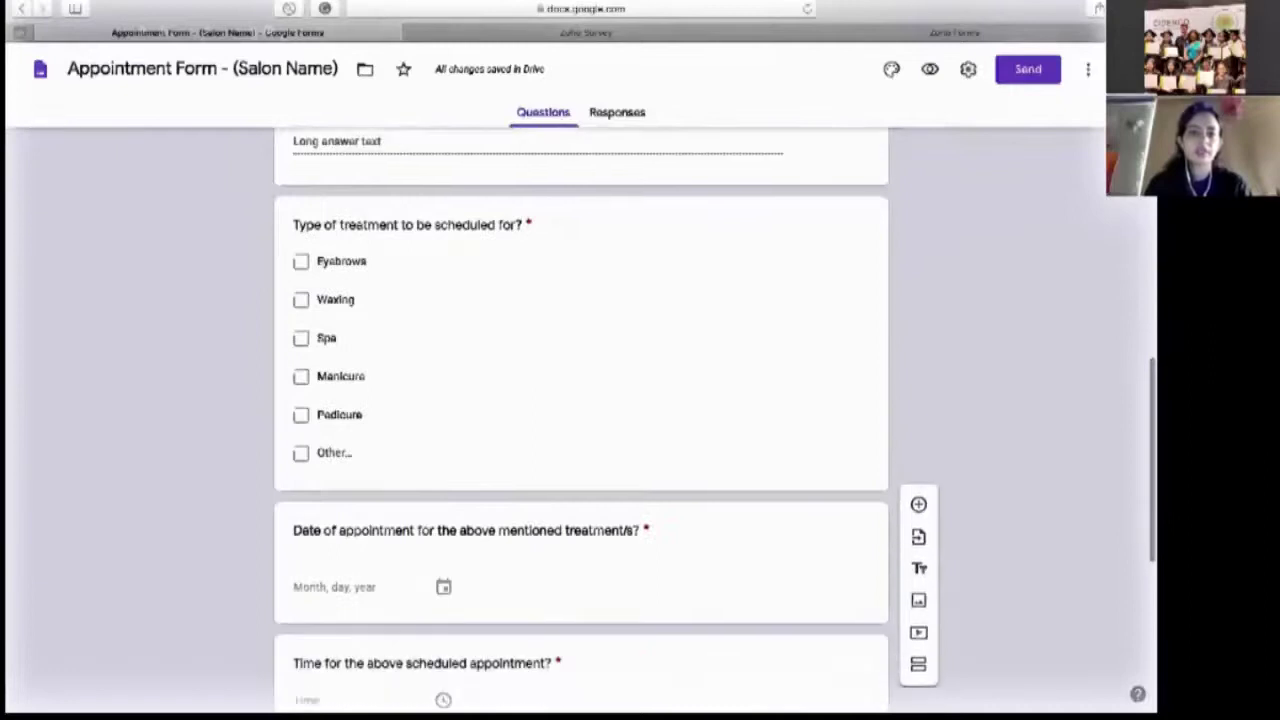
scroll(580, 420, down, 2)
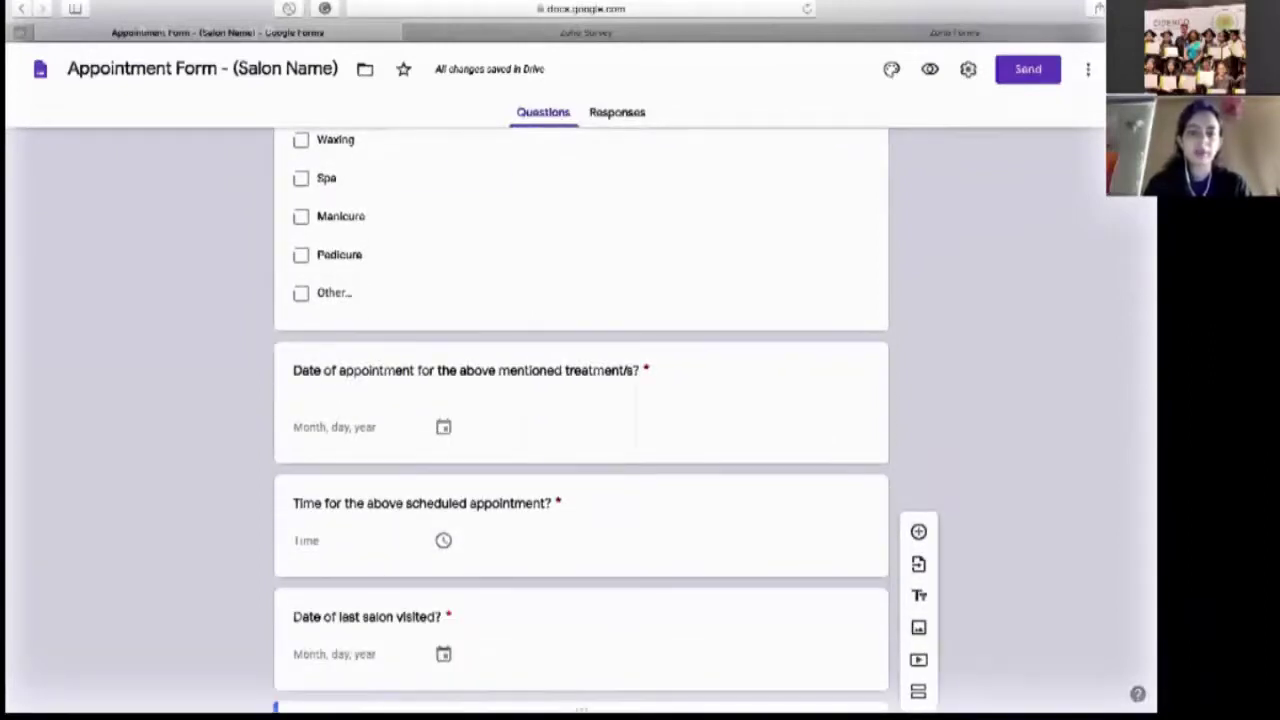
scroll(580, 420, down, 5)
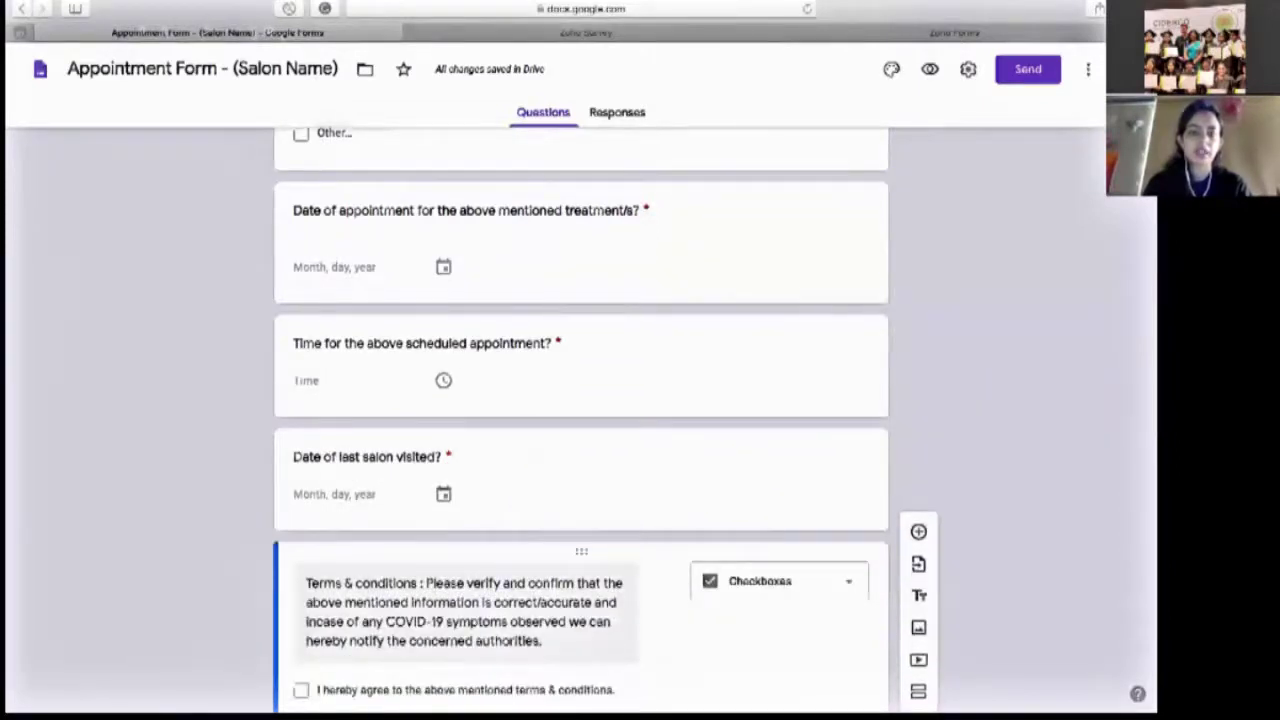
scroll(580, 420, down, 2)
scroll(580, 420, down, 3)
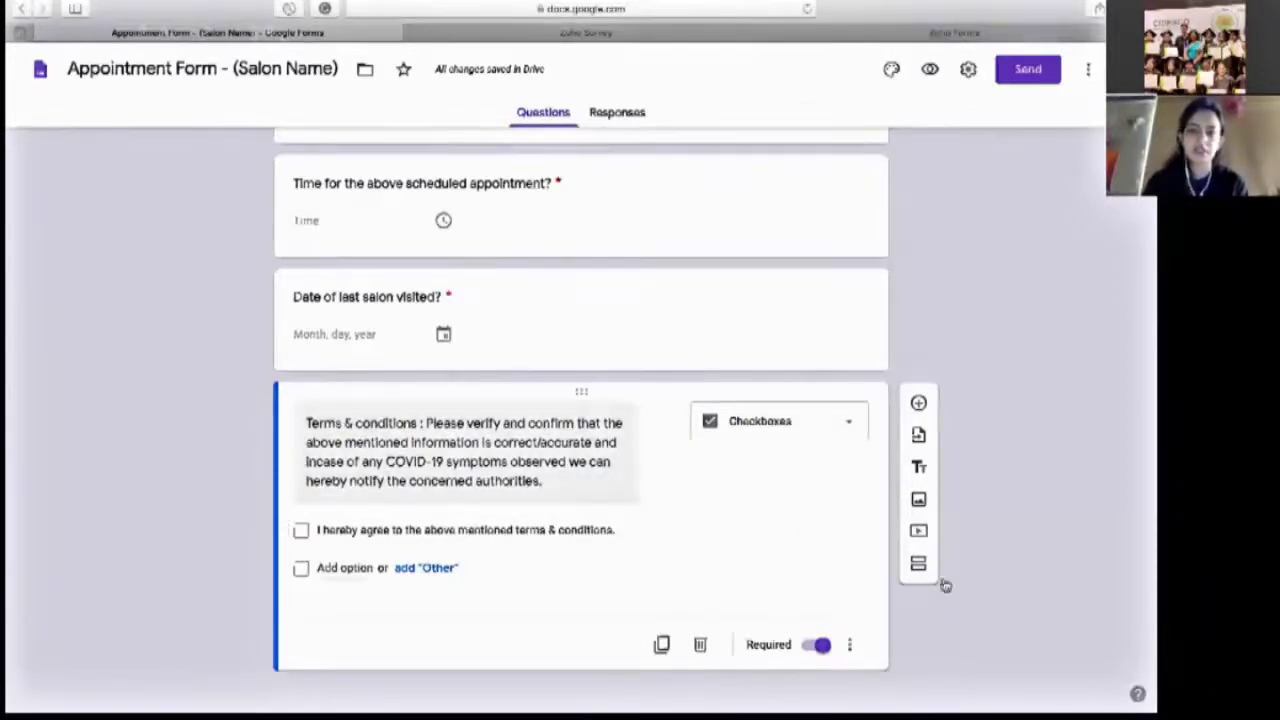
Look back over the appointment, treatment, medical history and travel questions, up to the form's title and its health declaration description.
scroll(580, 400, up, 5)
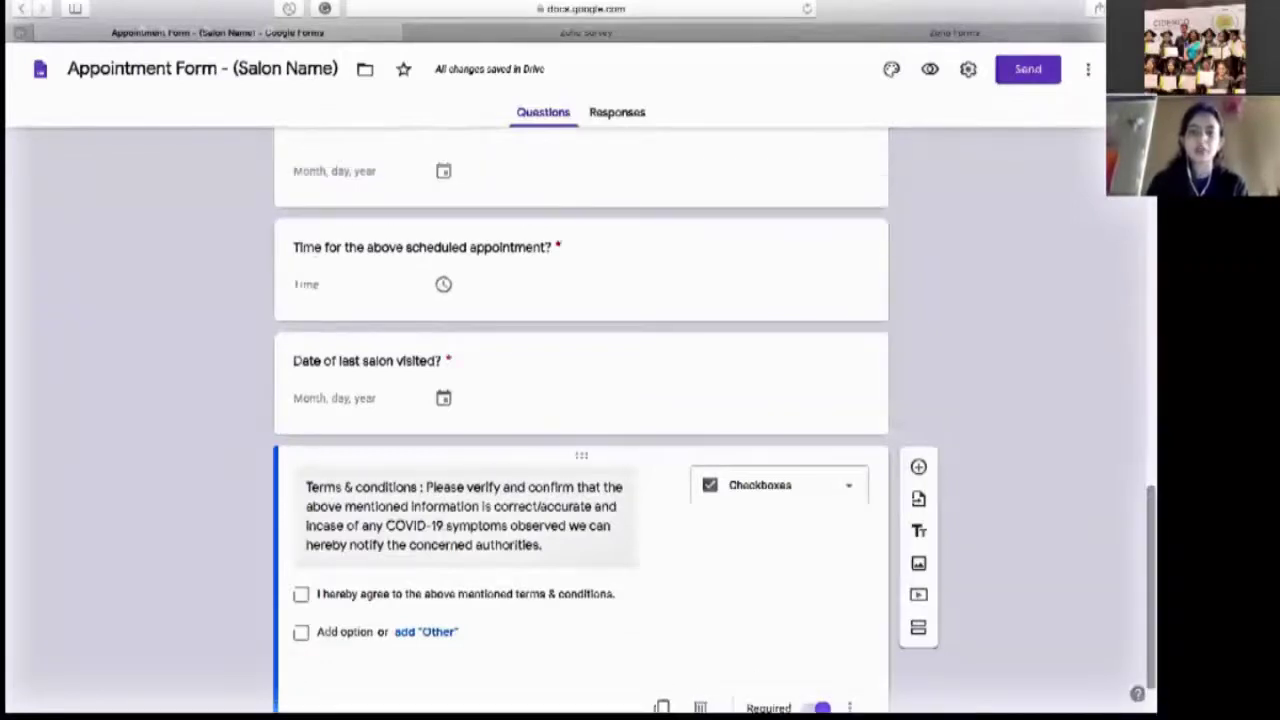
scroll(580, 400, up, 3)
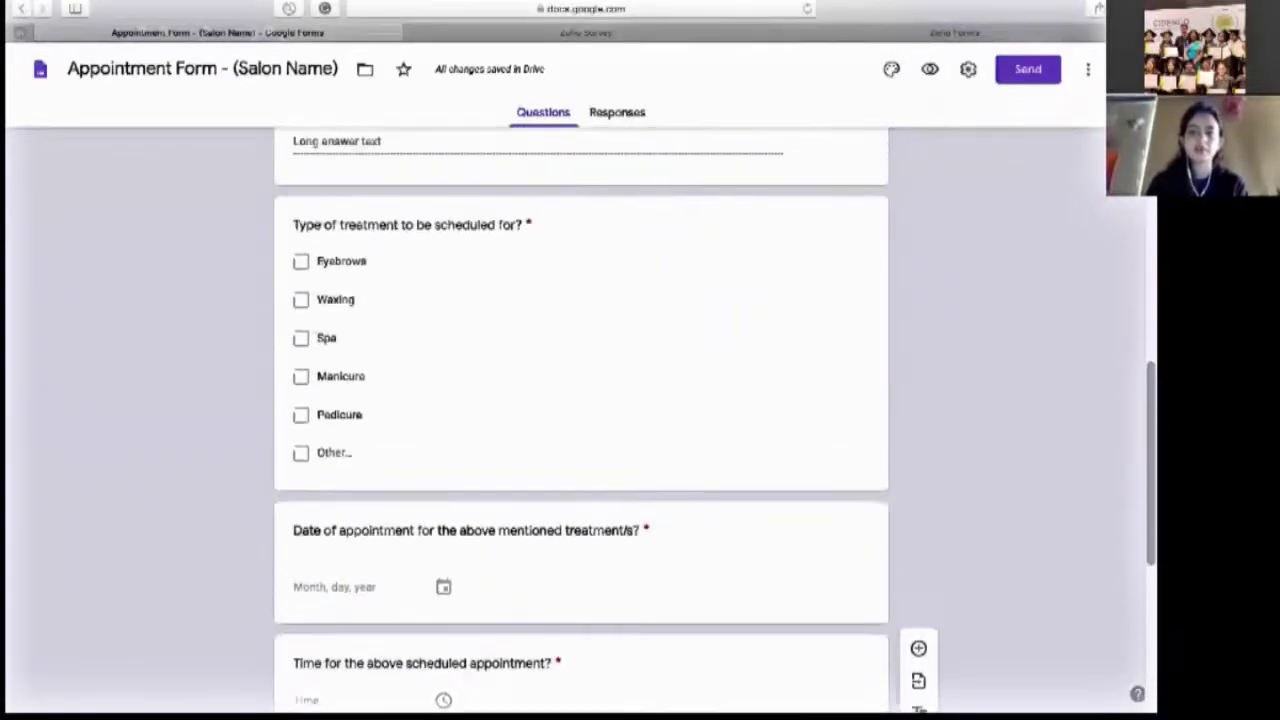
scroll(580, 400, down, 3)
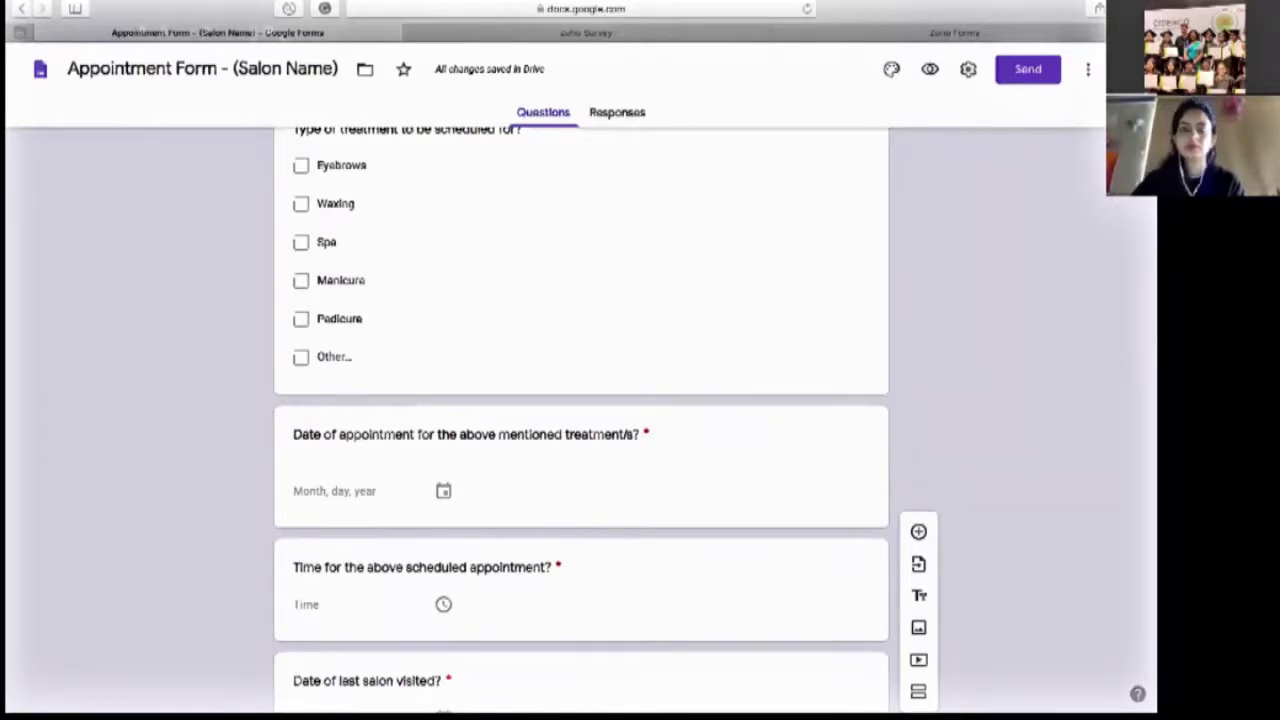
scroll(580, 420, up, 5)
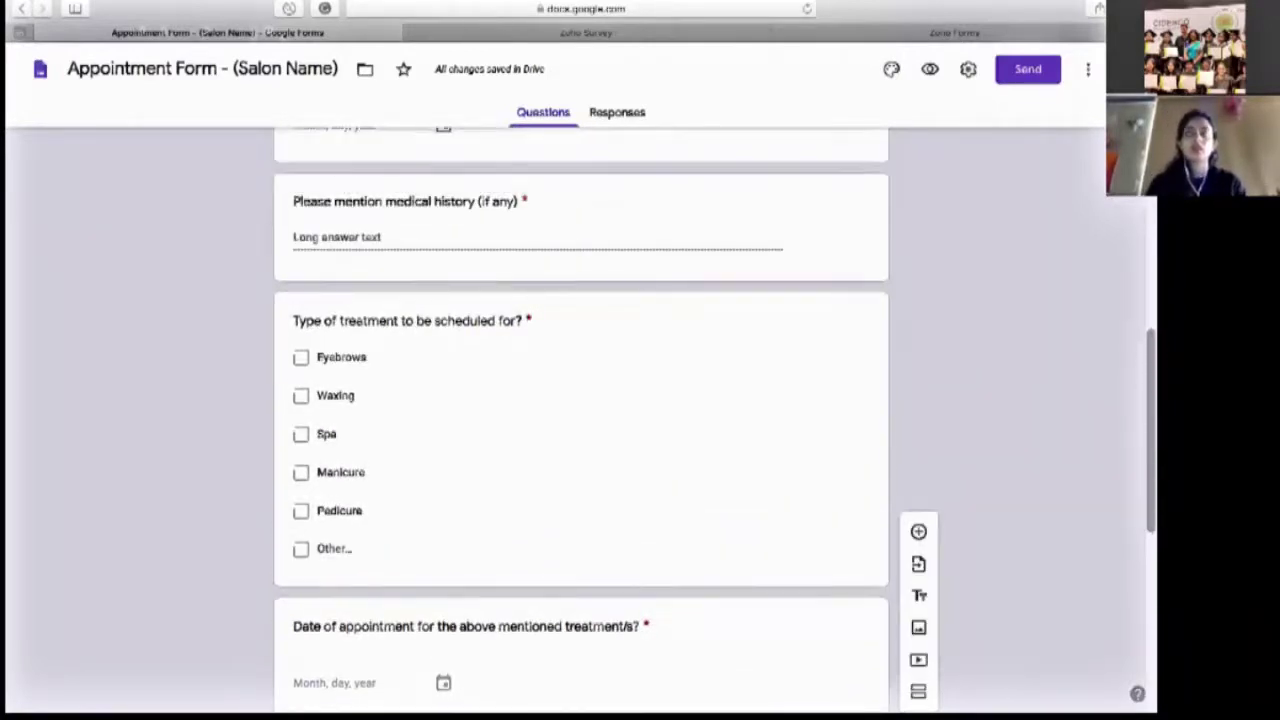
scroll(580, 420, up, 10)
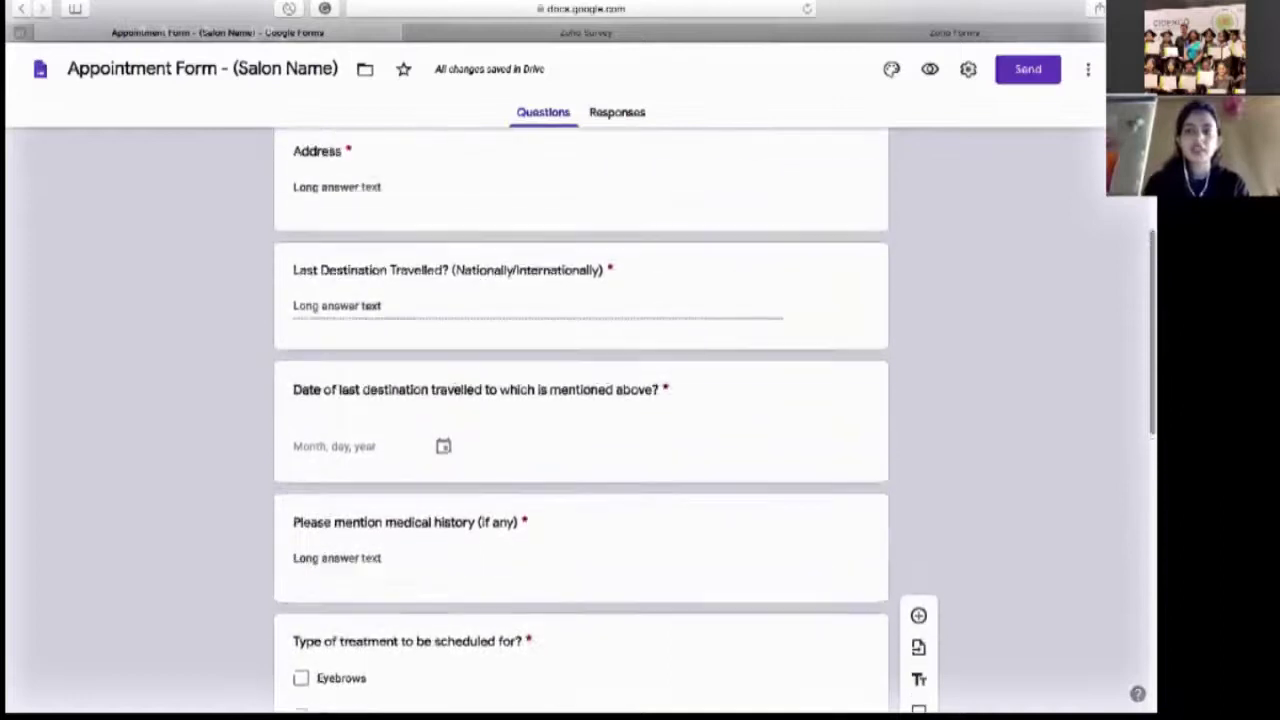
scroll(580, 420, up, 10)
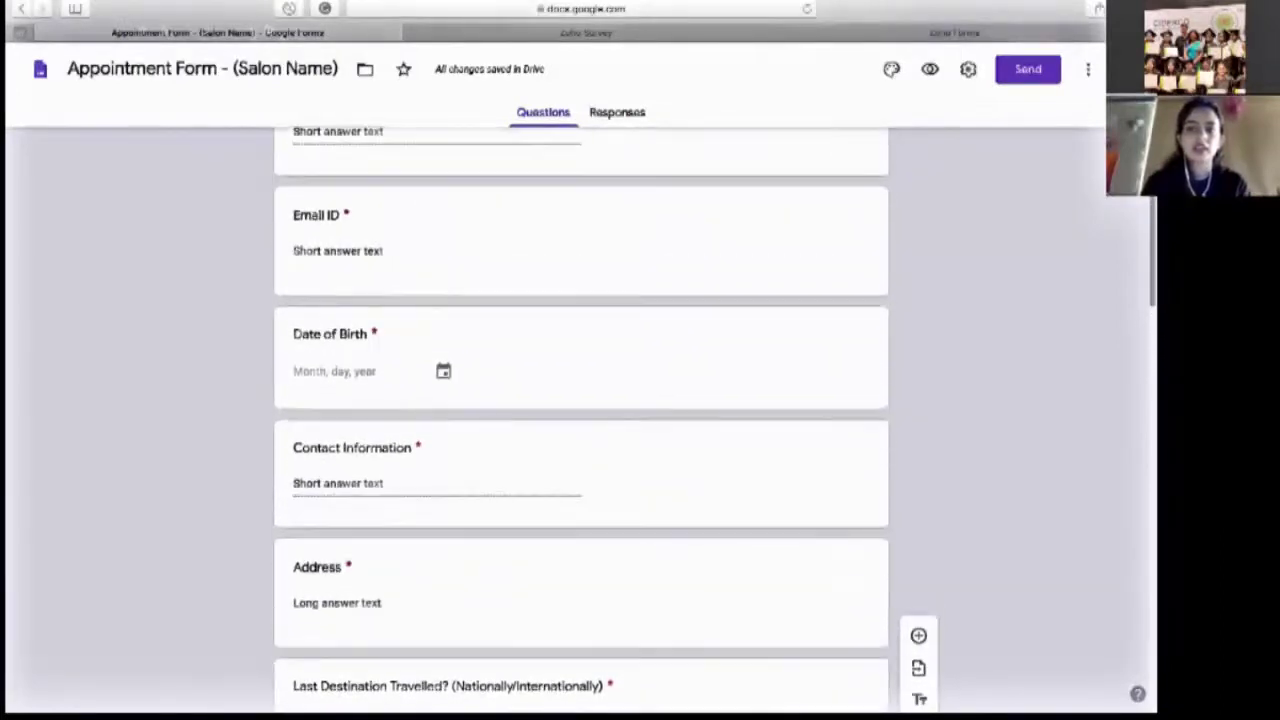
scroll(931, 306, up, 2)
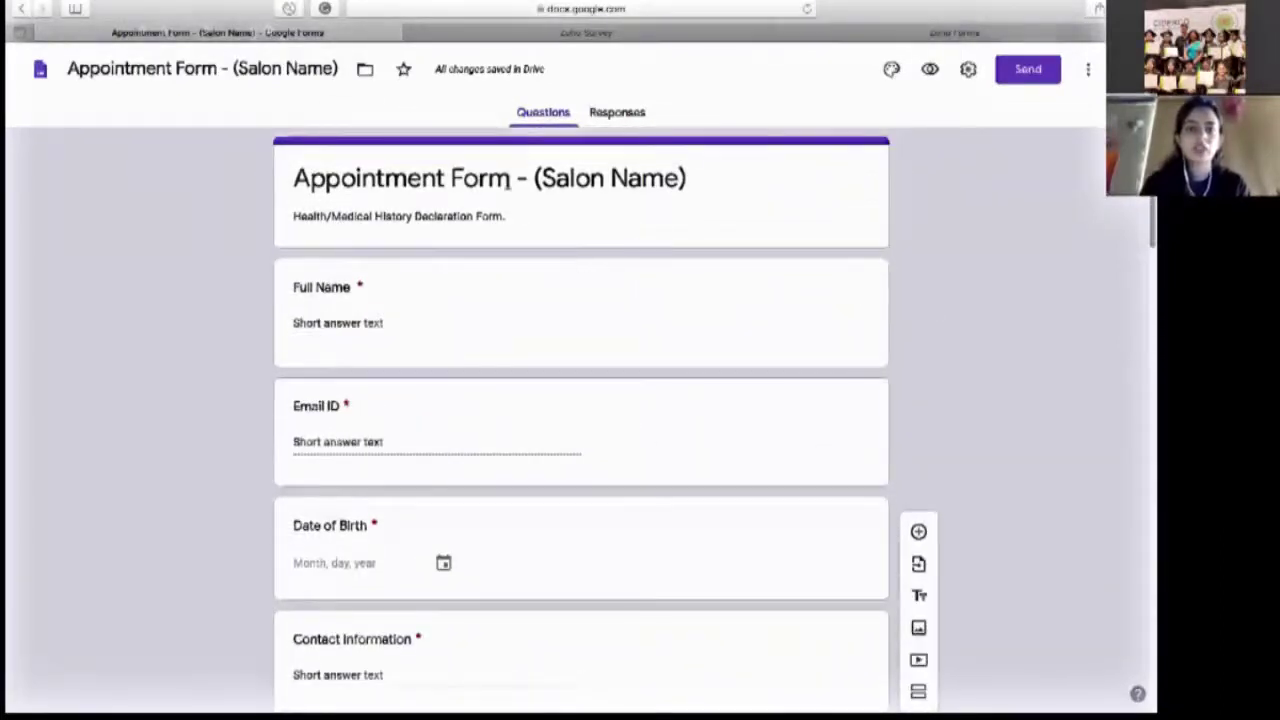
triple_click(458, 220)
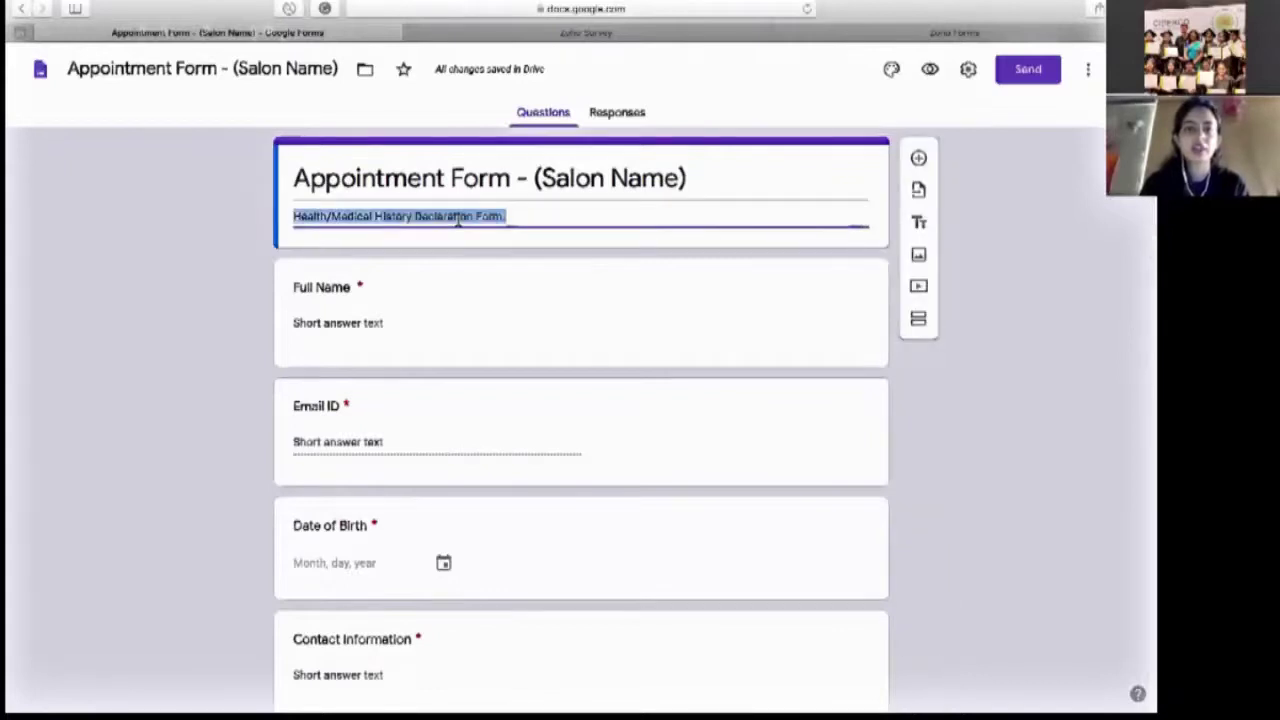
click(529, 217)
click(978, 565)
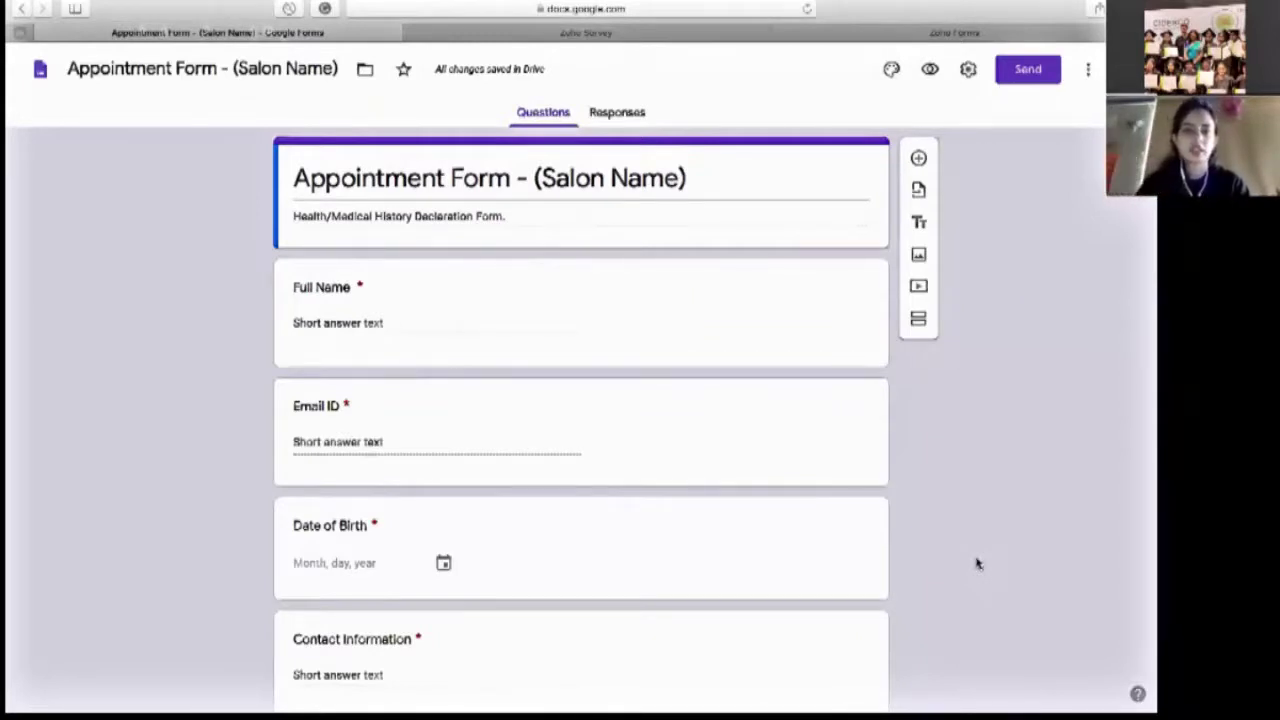
Correct the spelling in the last destination question's title so it reads "Last Destination Traveled? (Nationally/Internationally)".
scroll(978, 563, down, 1)
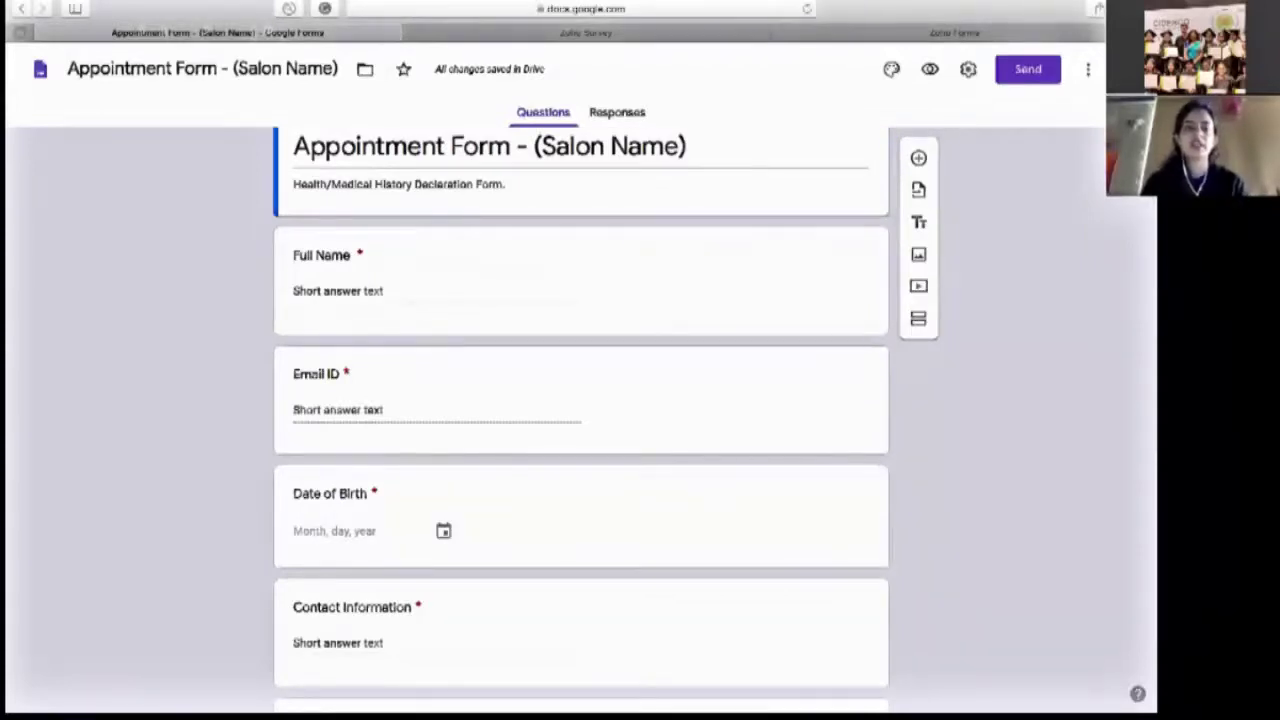
scroll(580, 420, down, 6)
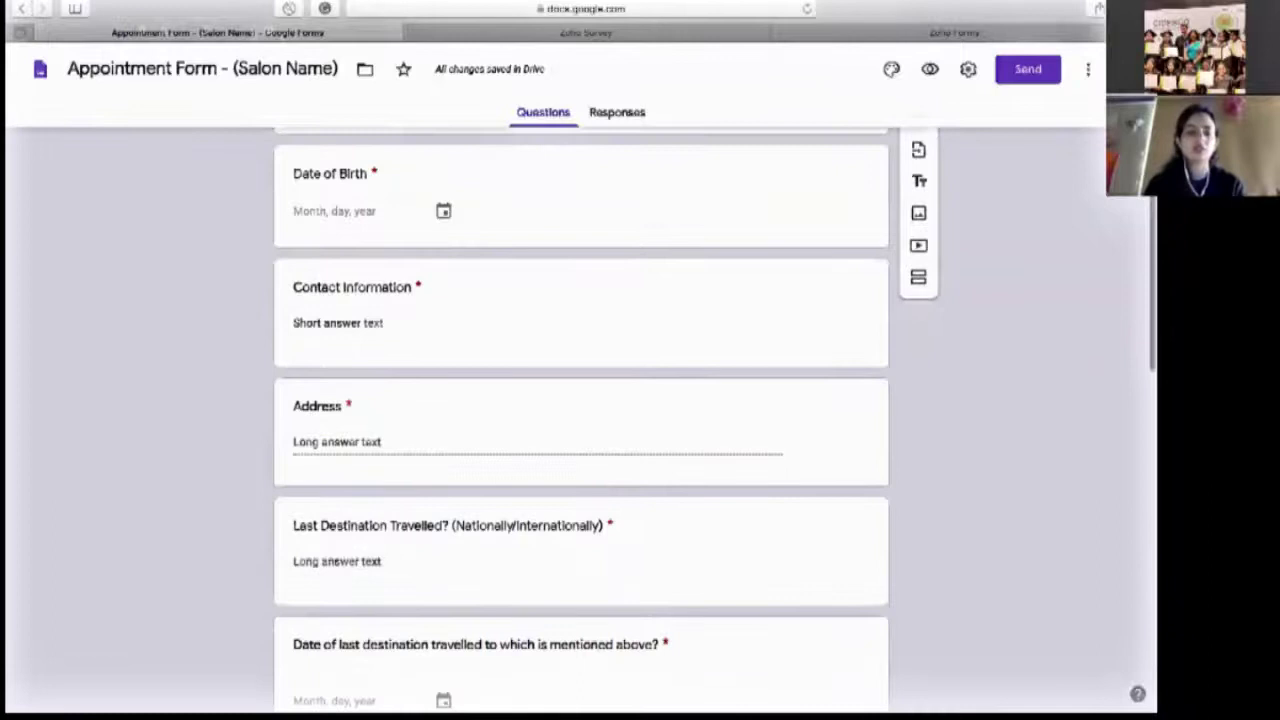
scroll(580, 420, down, 1)
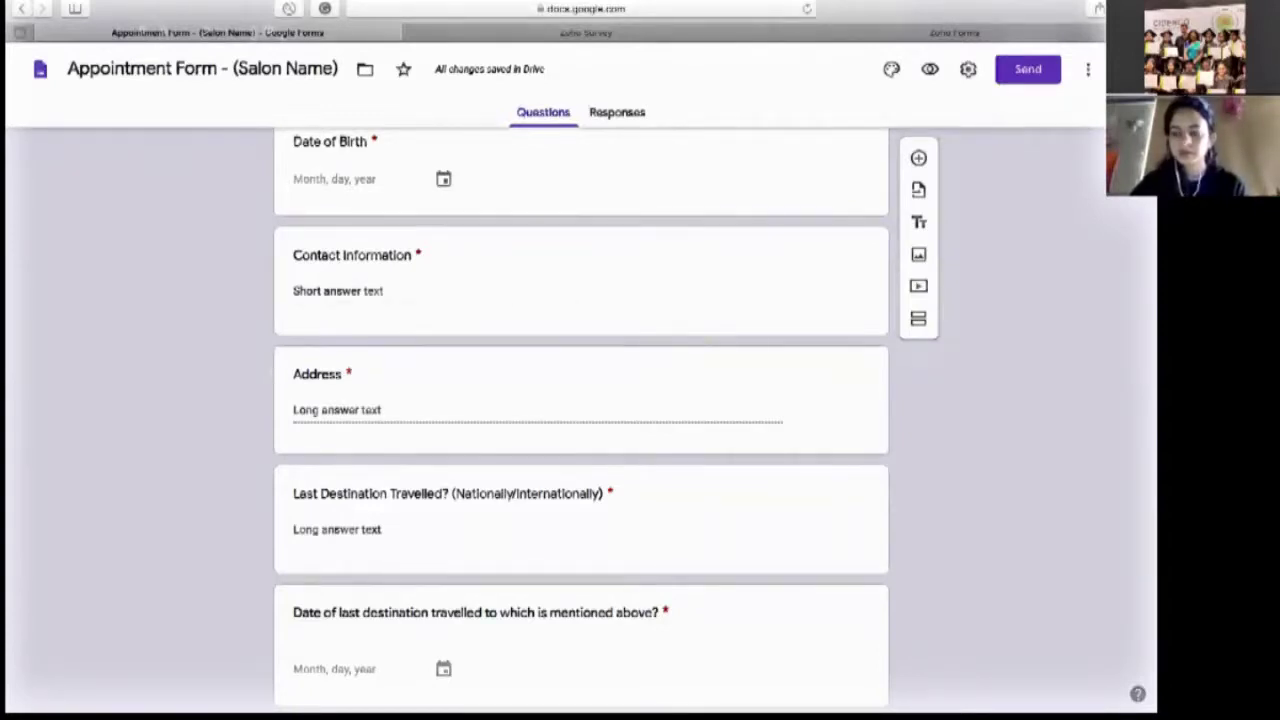
click(504, 494)
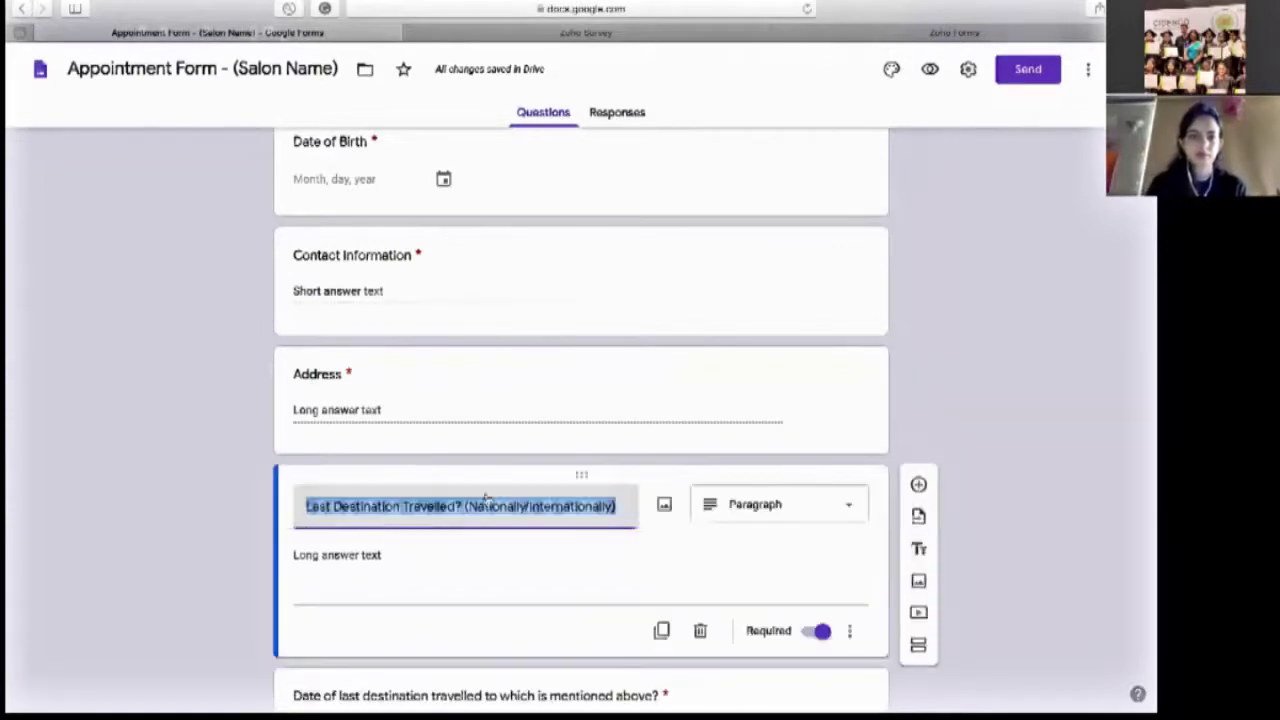
click(437, 506)
key(BackSpace)
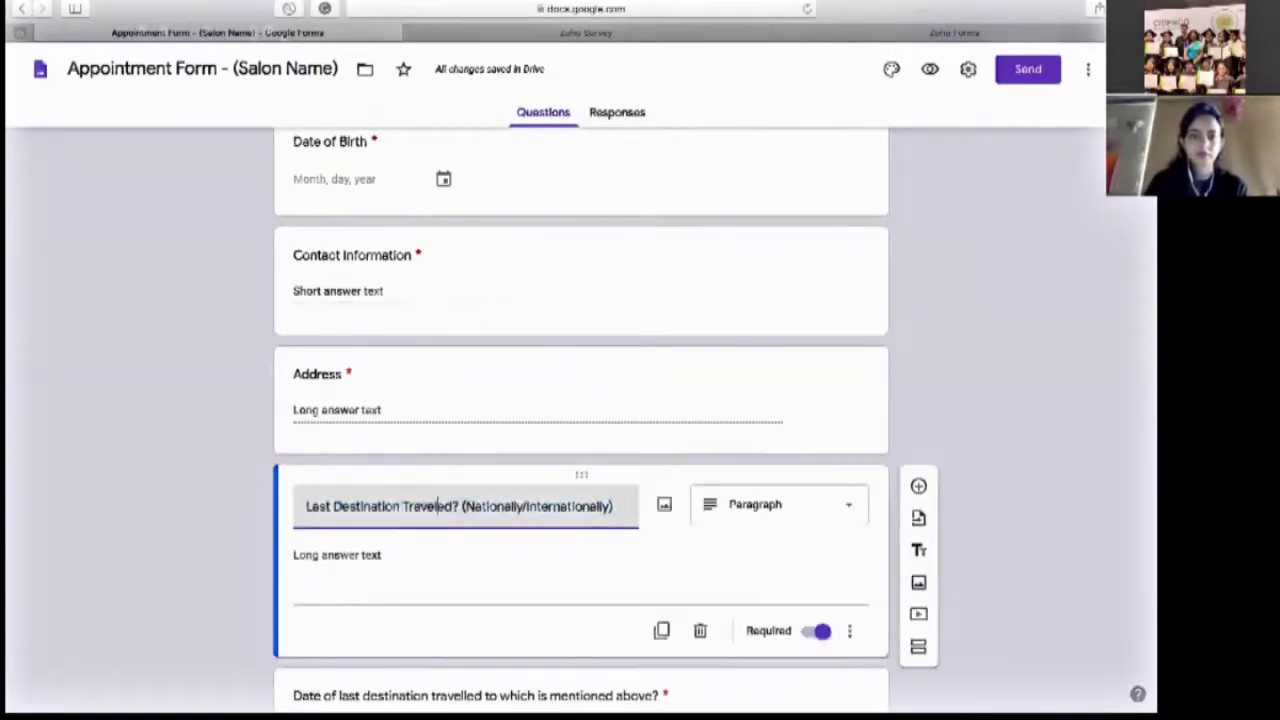
click(130, 545)
Correct the spelling in the travel date question's title so it reads "Date of last destination traveled to which is mentioned above?".
scroll(441, 444, down, 5)
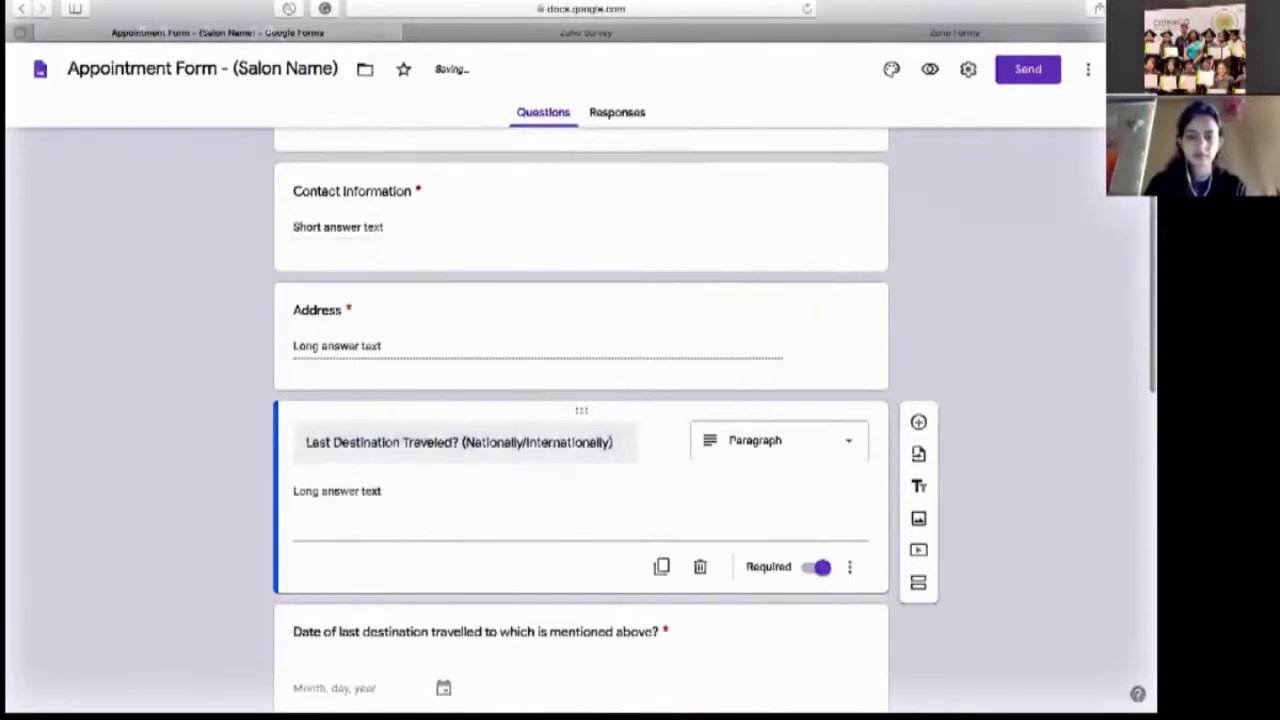
click(441, 444)
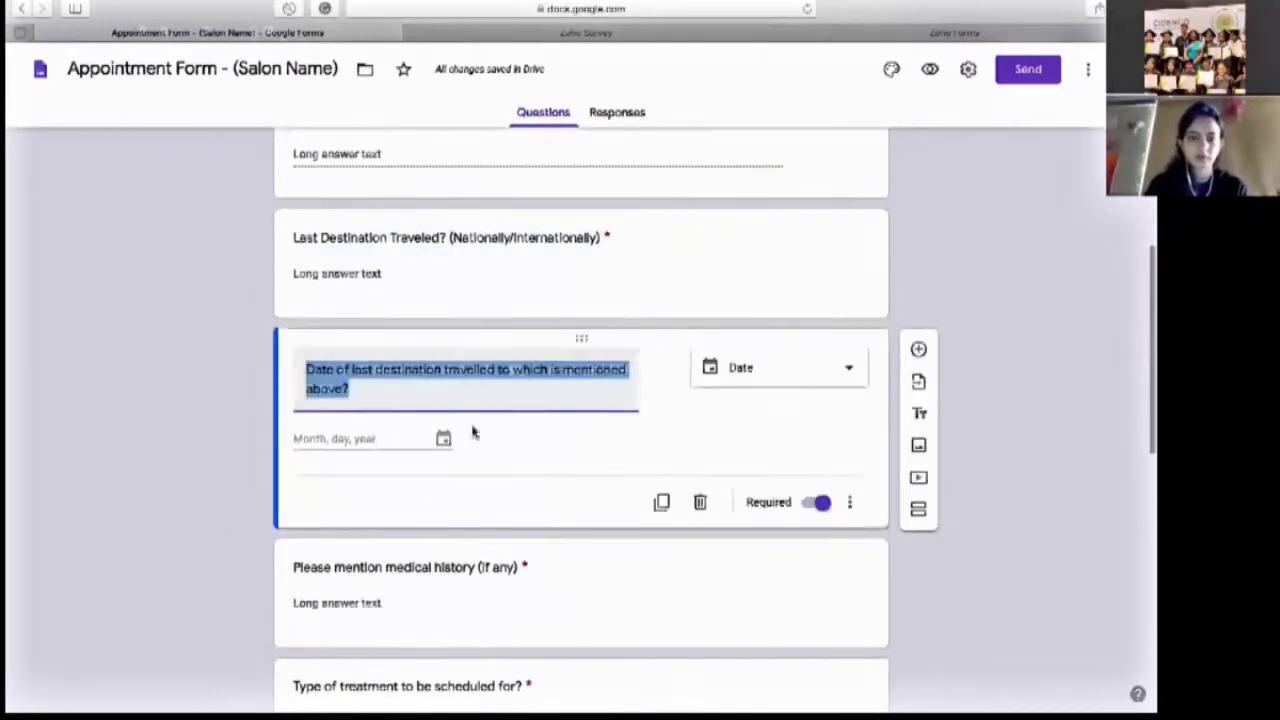
click(481, 369)
key(BackSpace)
click(171, 400)
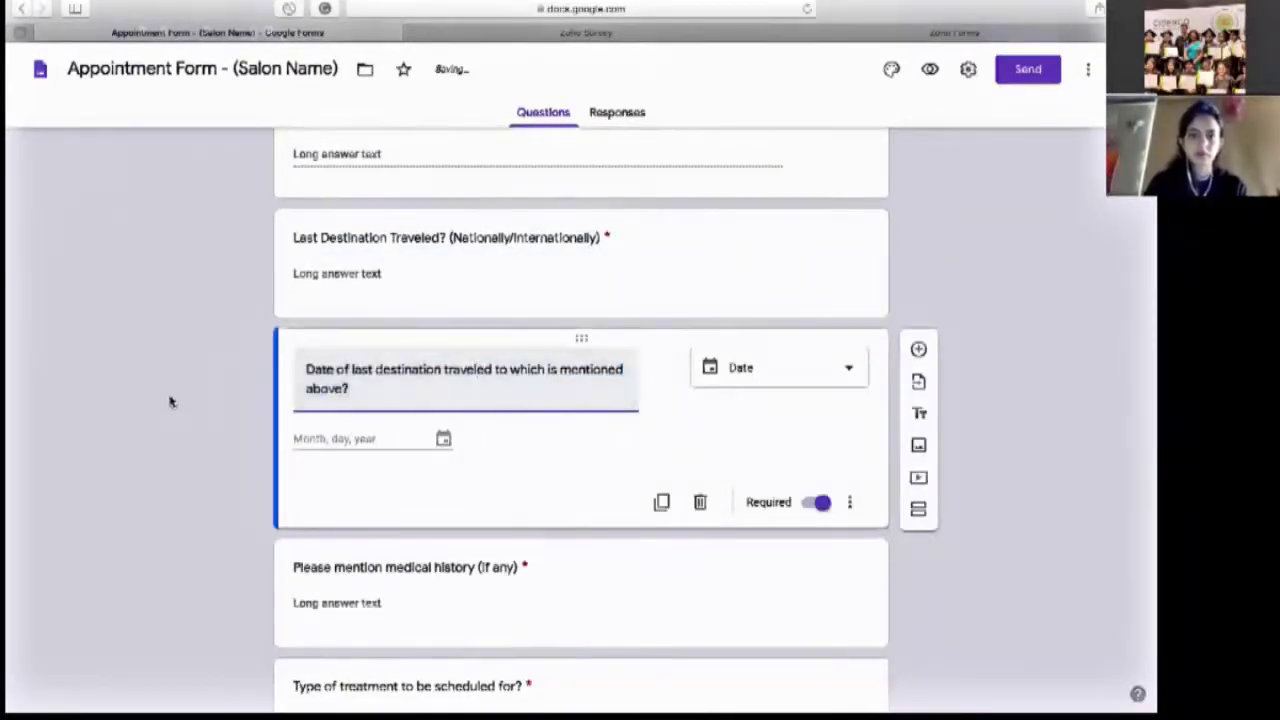
Reword the treatment checkbox question's title as "Type of treatment/s to be scheduled for?".
scroll(580, 420, down, 8)
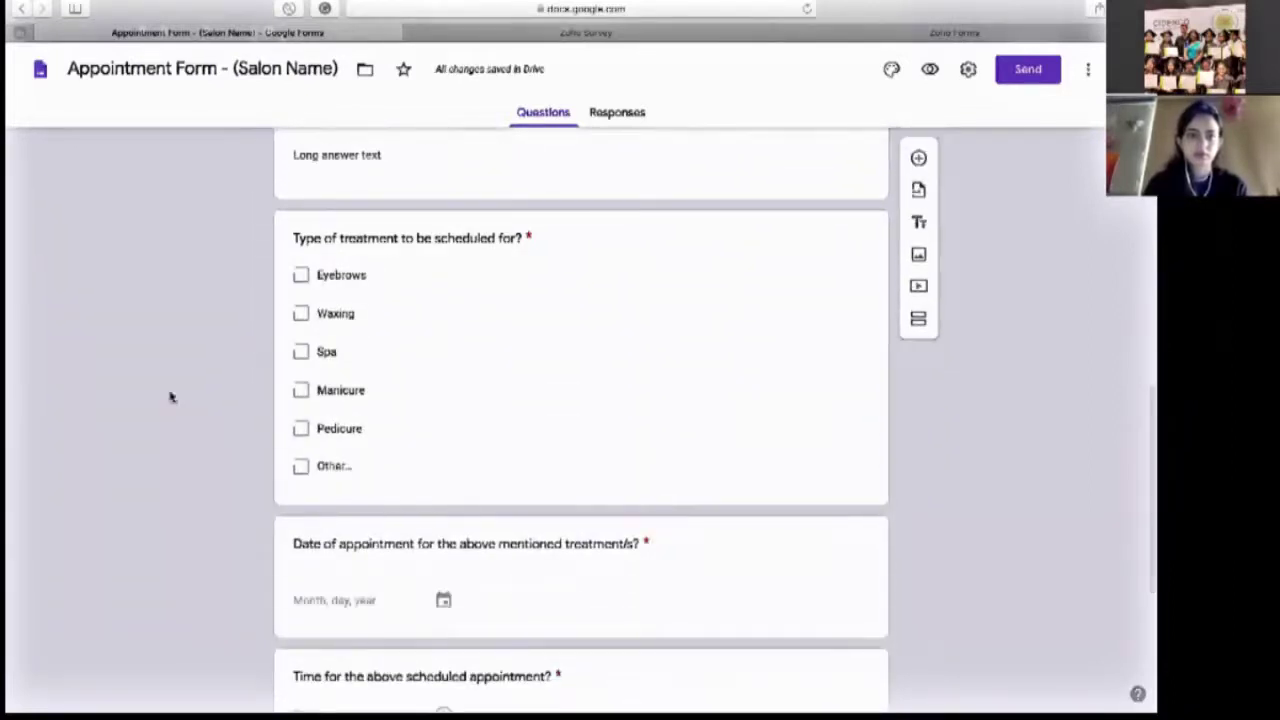
click(418, 235)
click(411, 174)
text(/s)
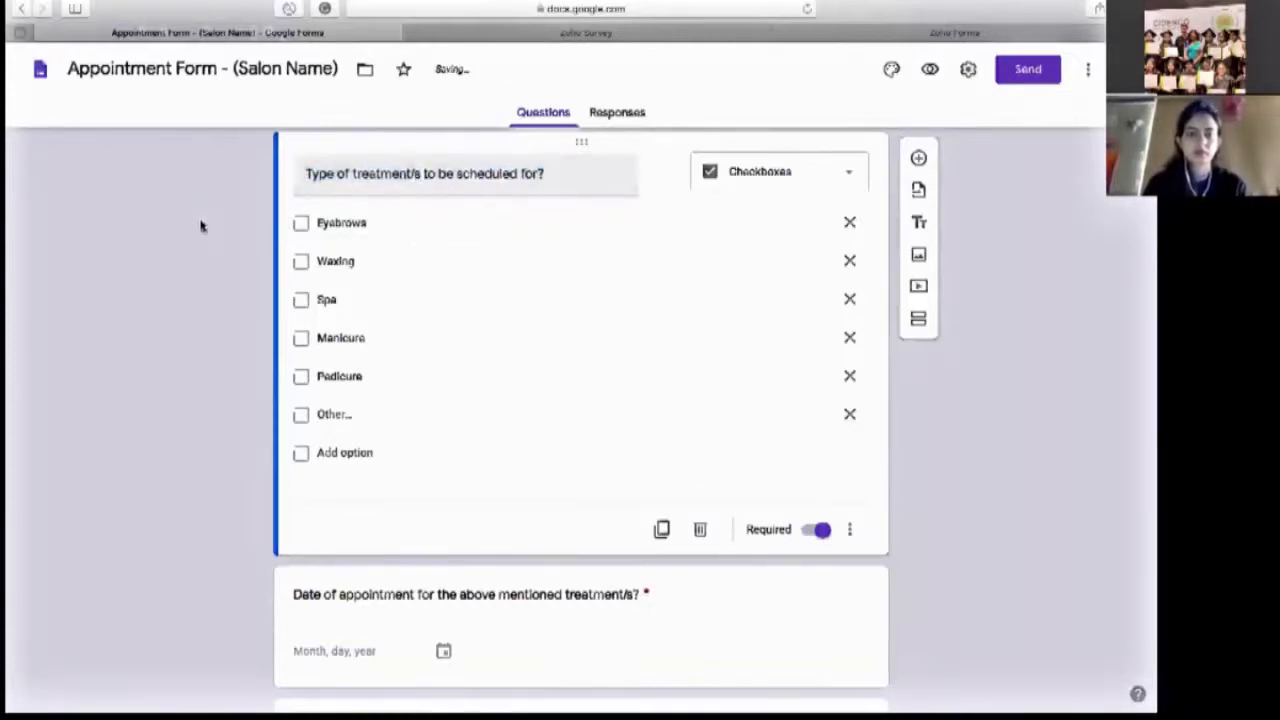
scroll(200, 226, down, 3)
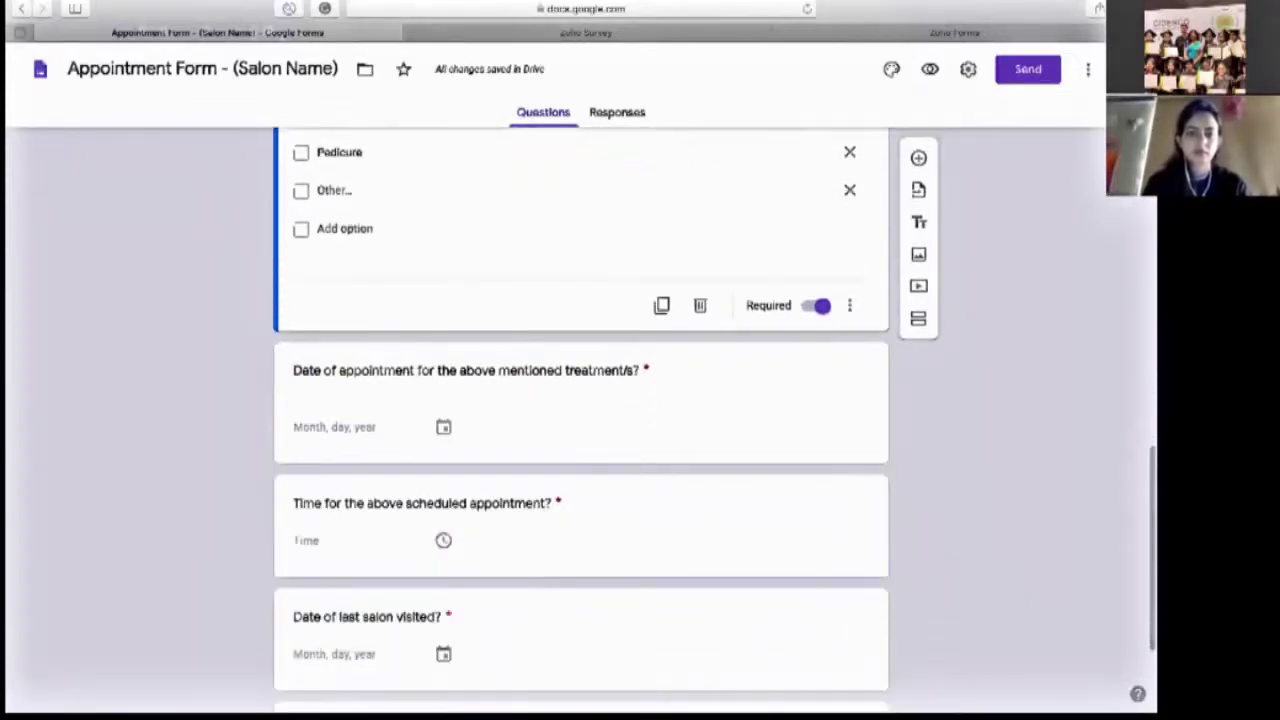
Review the treatment options, appointment date and time, last salon visit and terms questions, returning to the form's title.
scroll(580, 420, down, 3)
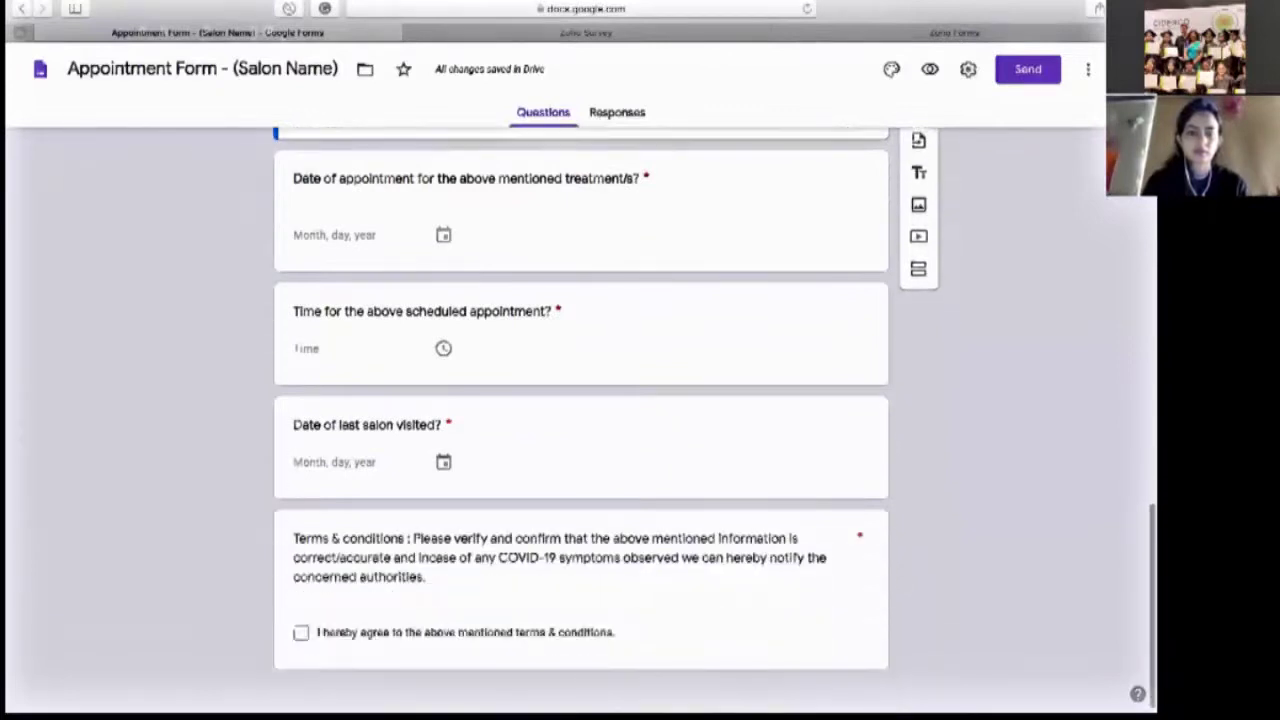
scroll(580, 420, up, 3)
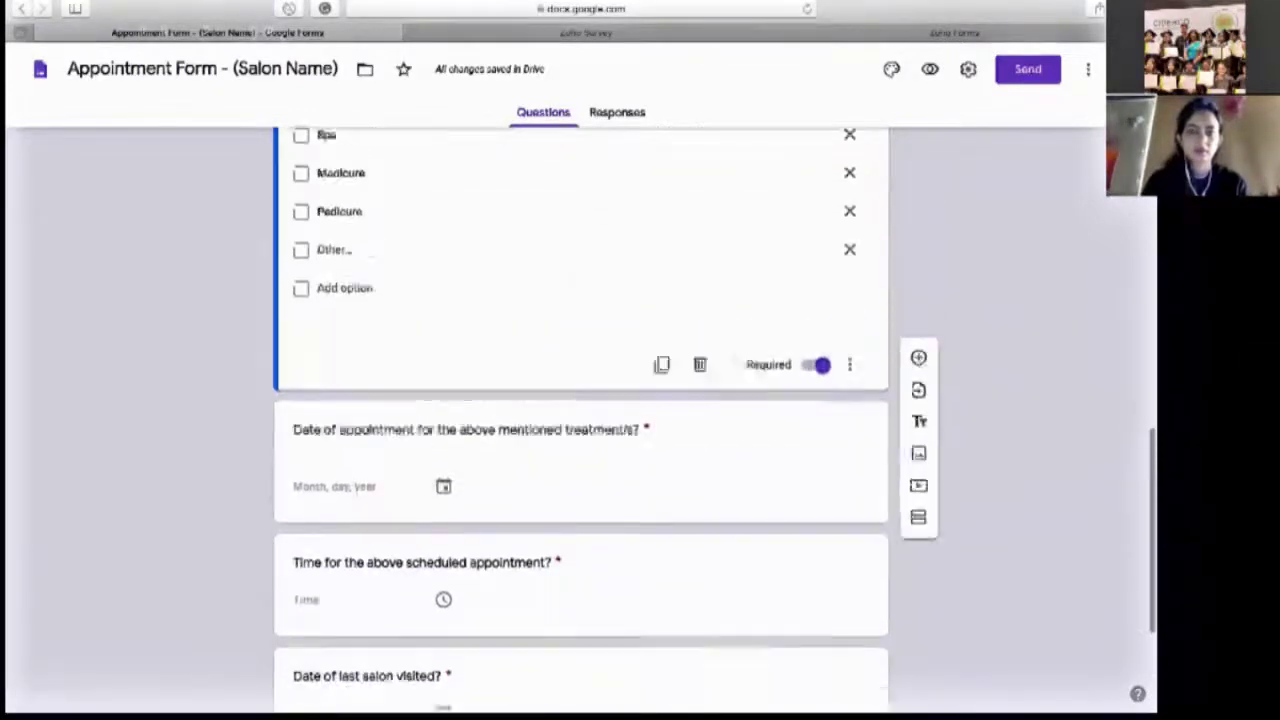
scroll(580, 420, up, 1)
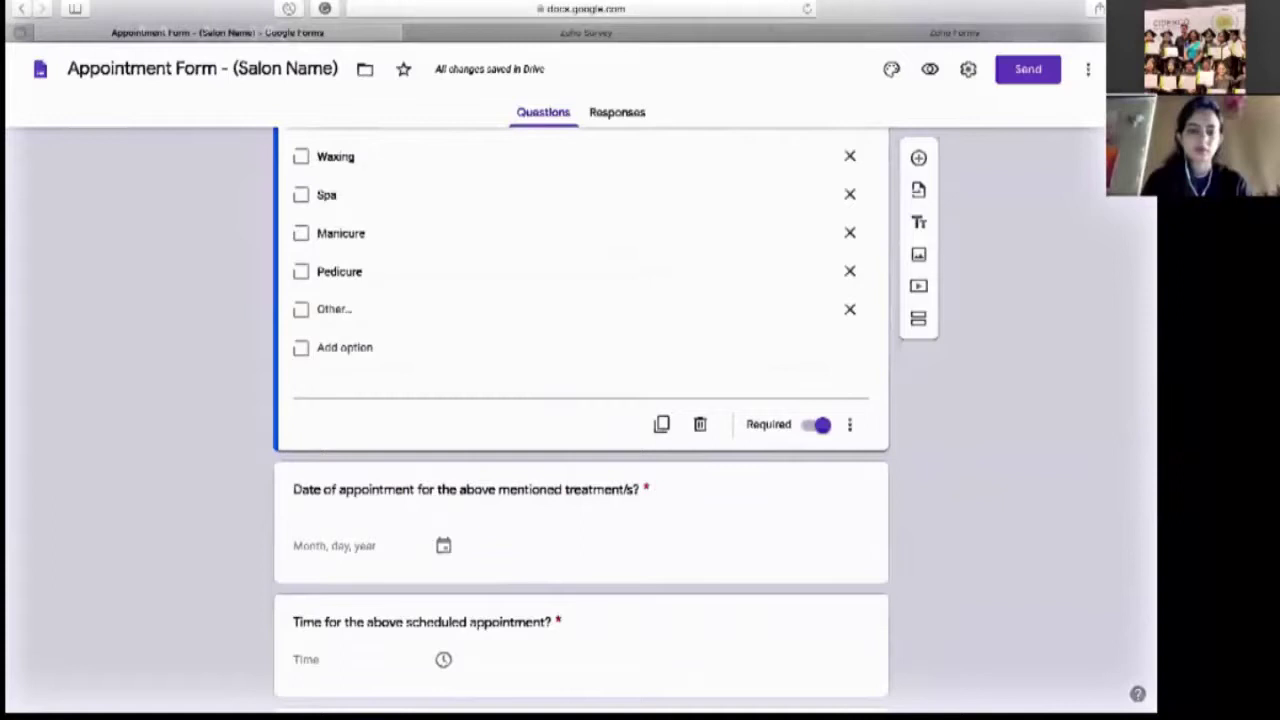
scroll(580, 420, up, 1)
scroll(580, 420, down, 2)
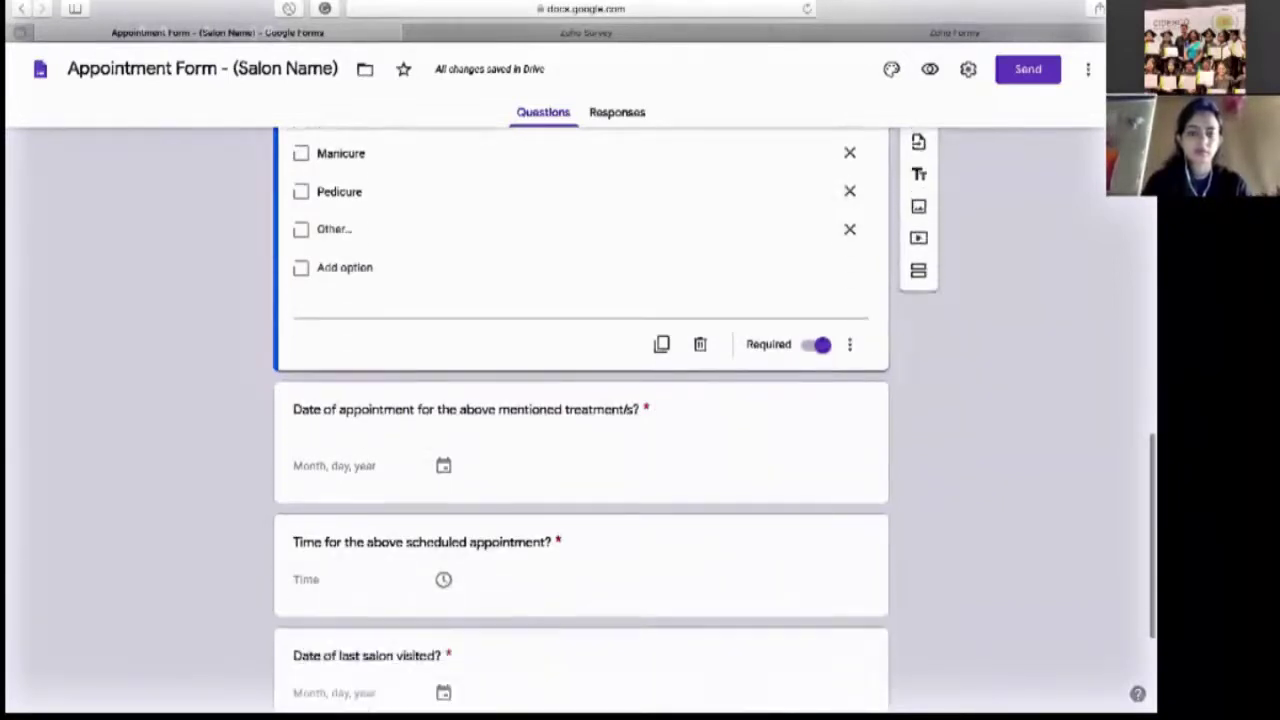
scroll(580, 420, down, 3)
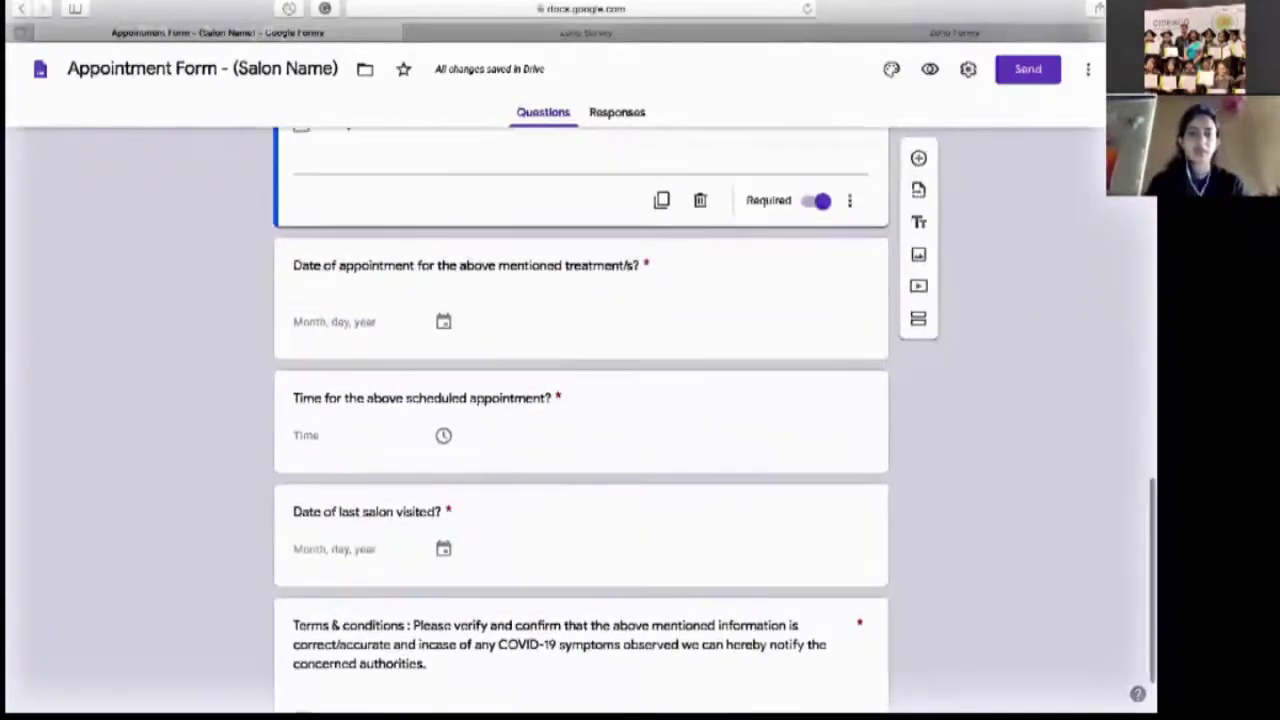
scroll(580, 420, up, 8)
scroll(580, 420, up, 10)
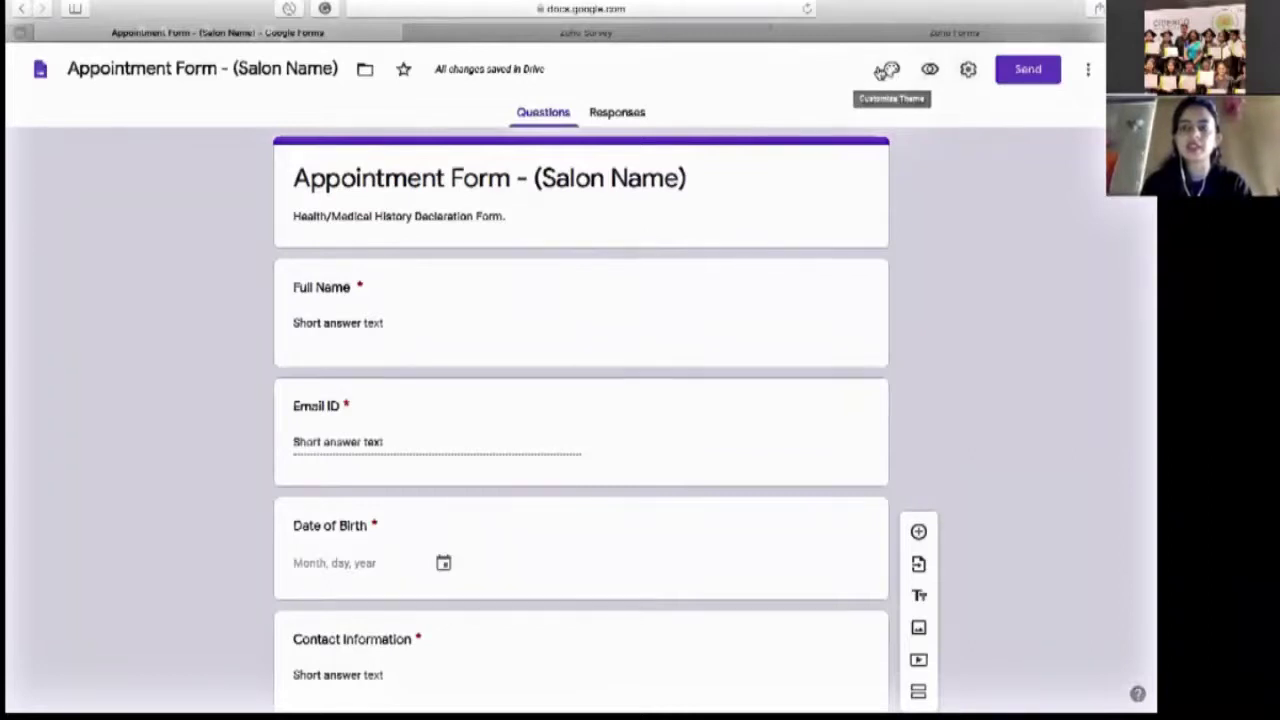
Open the form preview and review the client details, travel, medical history and treatment questions as respondents see them.
click(930, 70)
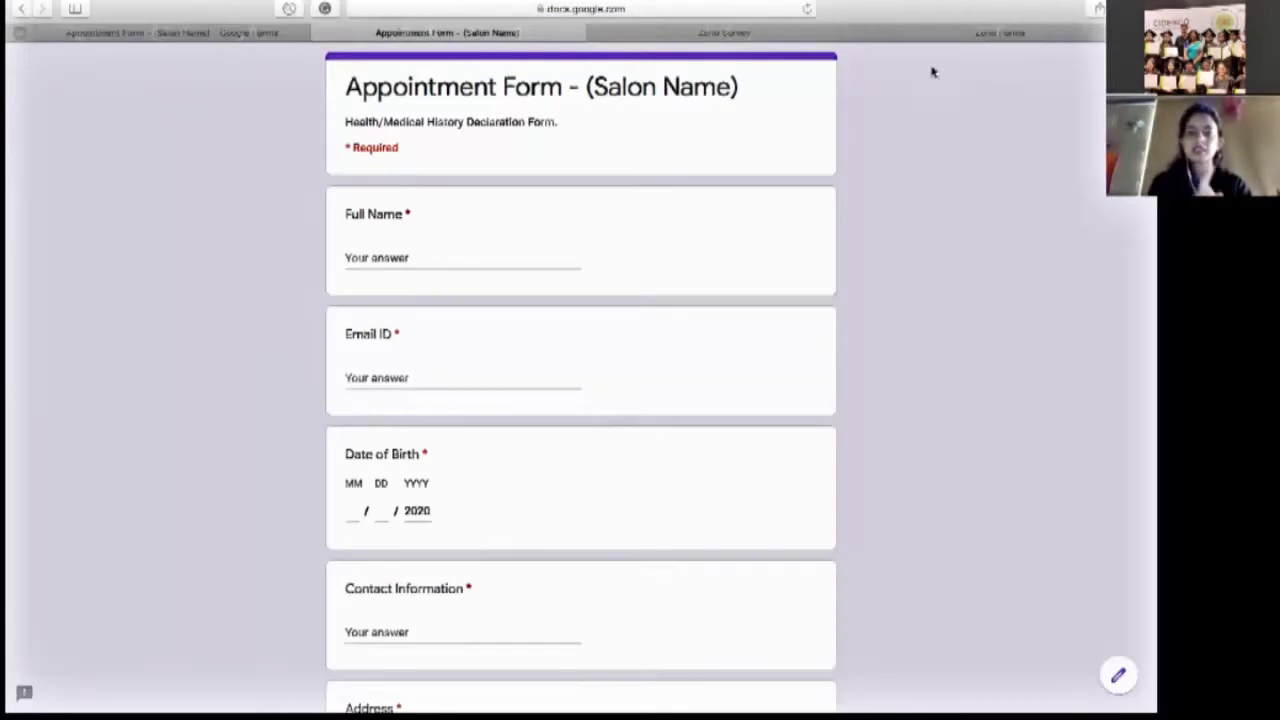
scroll(932, 72, down, 5)
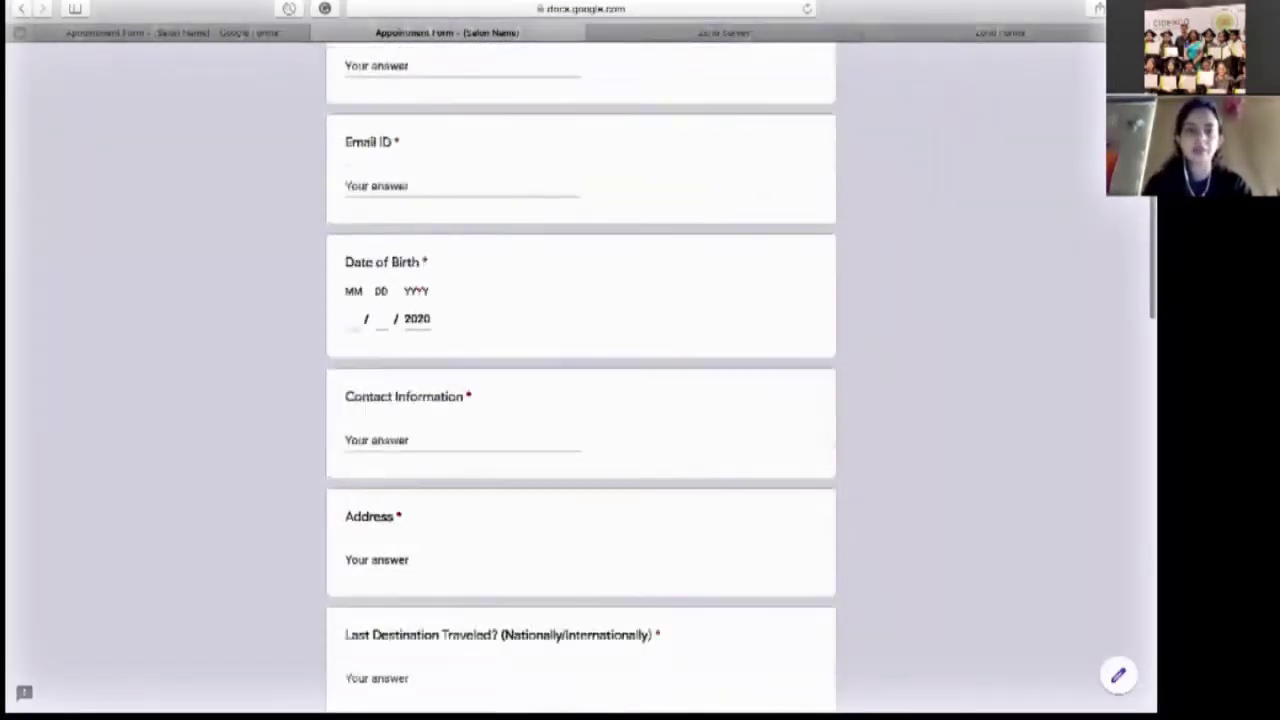
scroll(740, 369, down, 7)
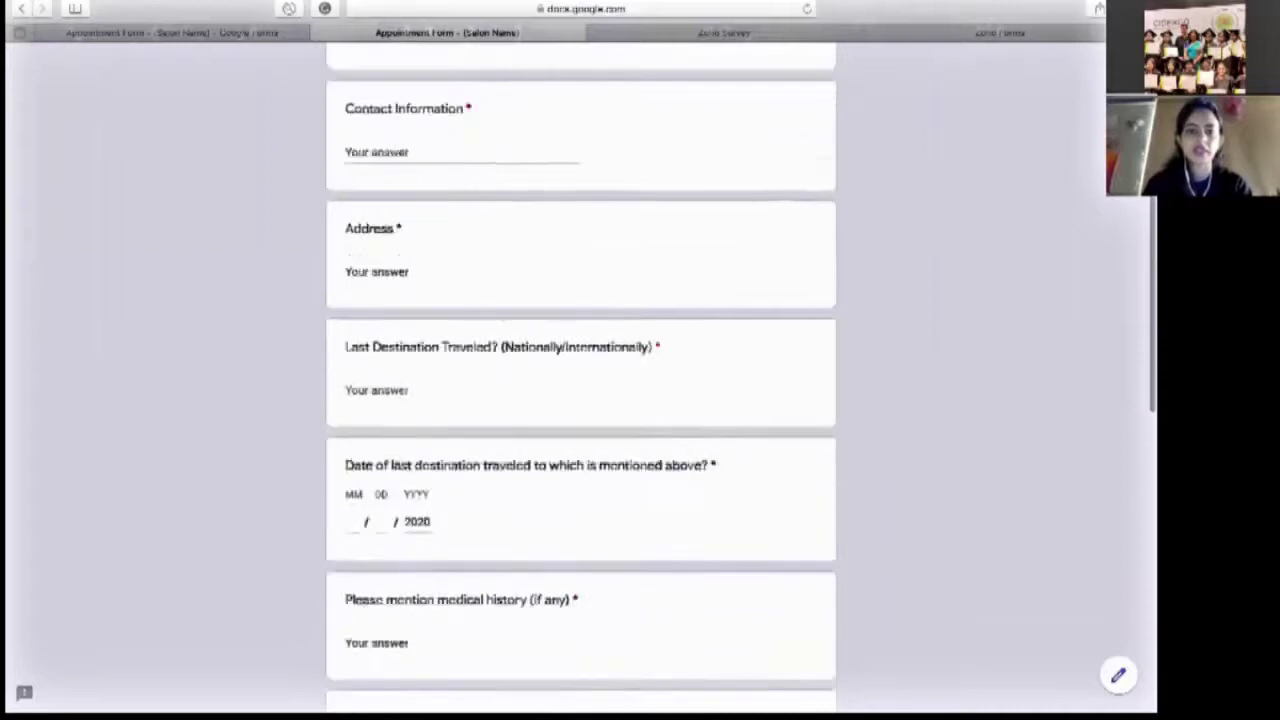
scroll(416, 195, down, 4)
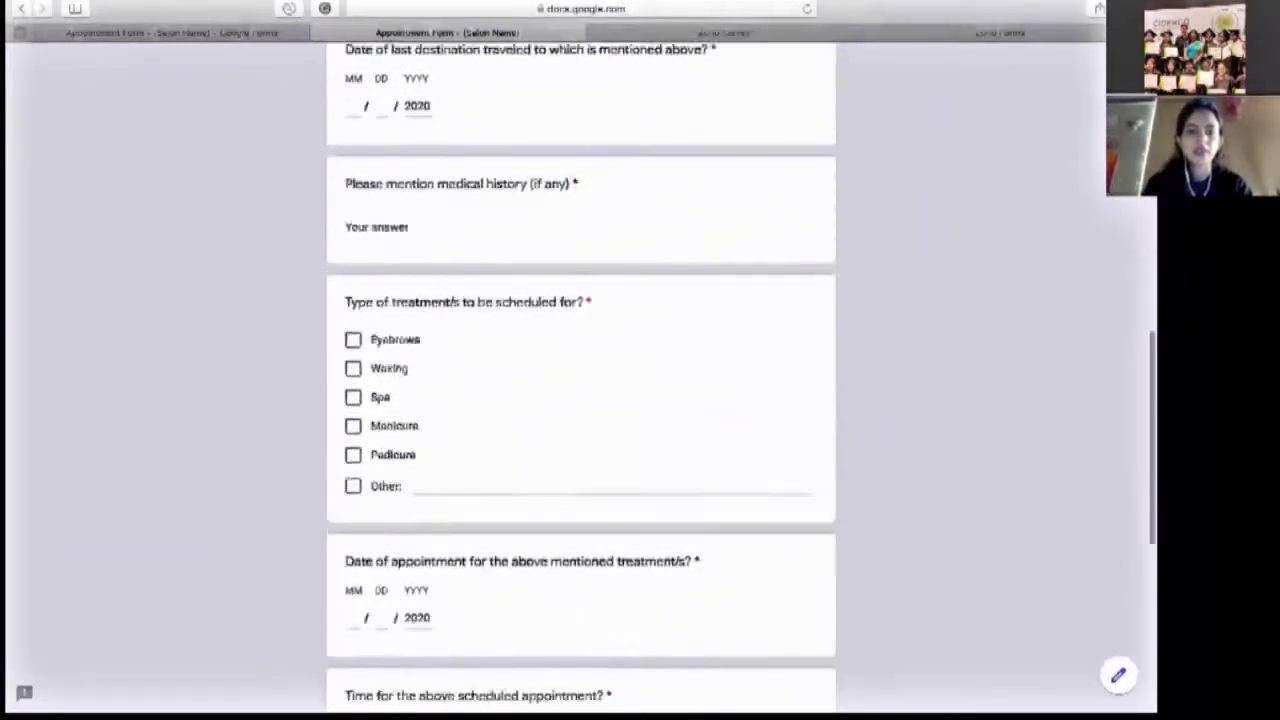
Try out the medical history field and the Eyebrows, Waxing, Spa and Manicure checkboxes, leaving every treatment unticked.
click(400, 195)
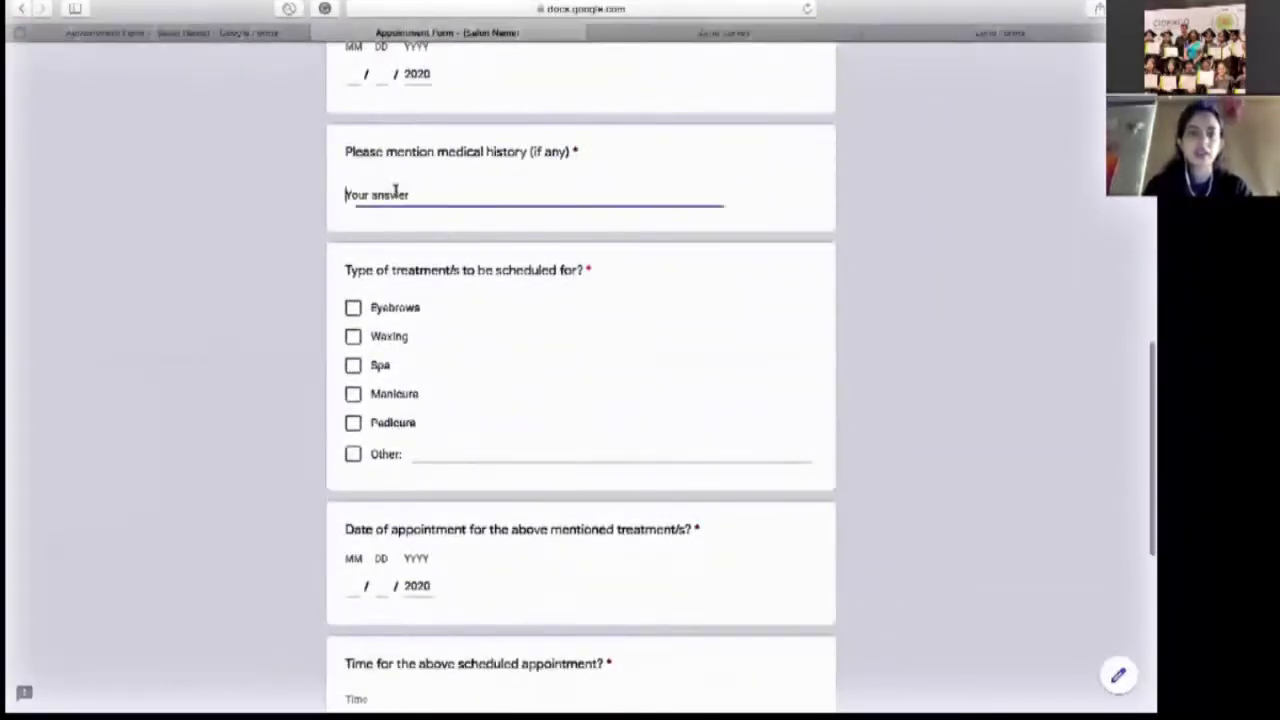
click(358, 292)
click(353, 331)
click(353, 359)
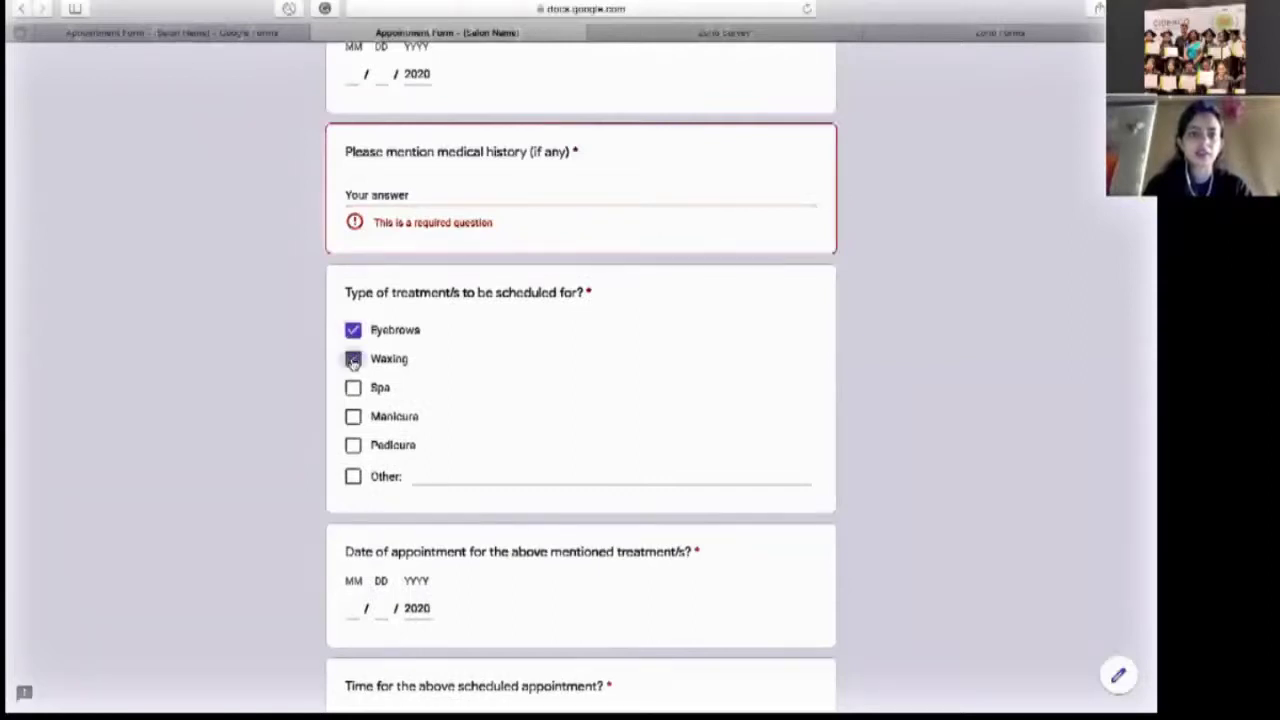
click(353, 362)
click(353, 331)
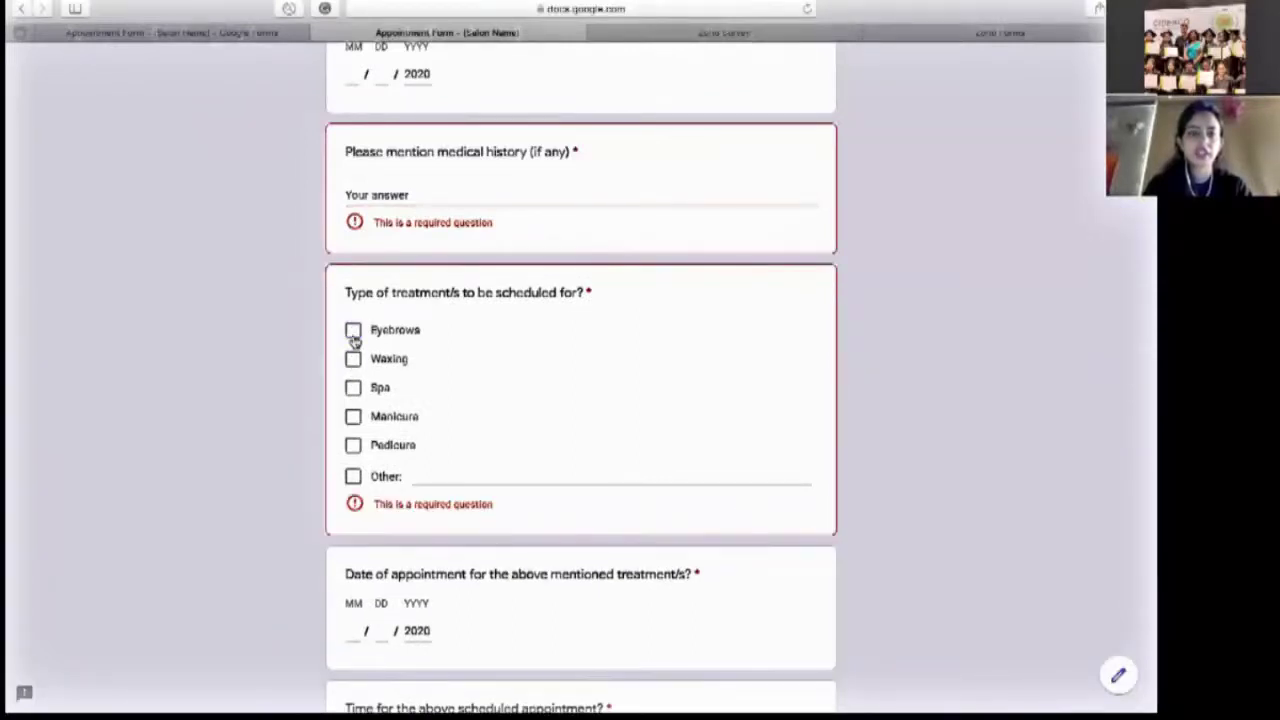
click(353, 387)
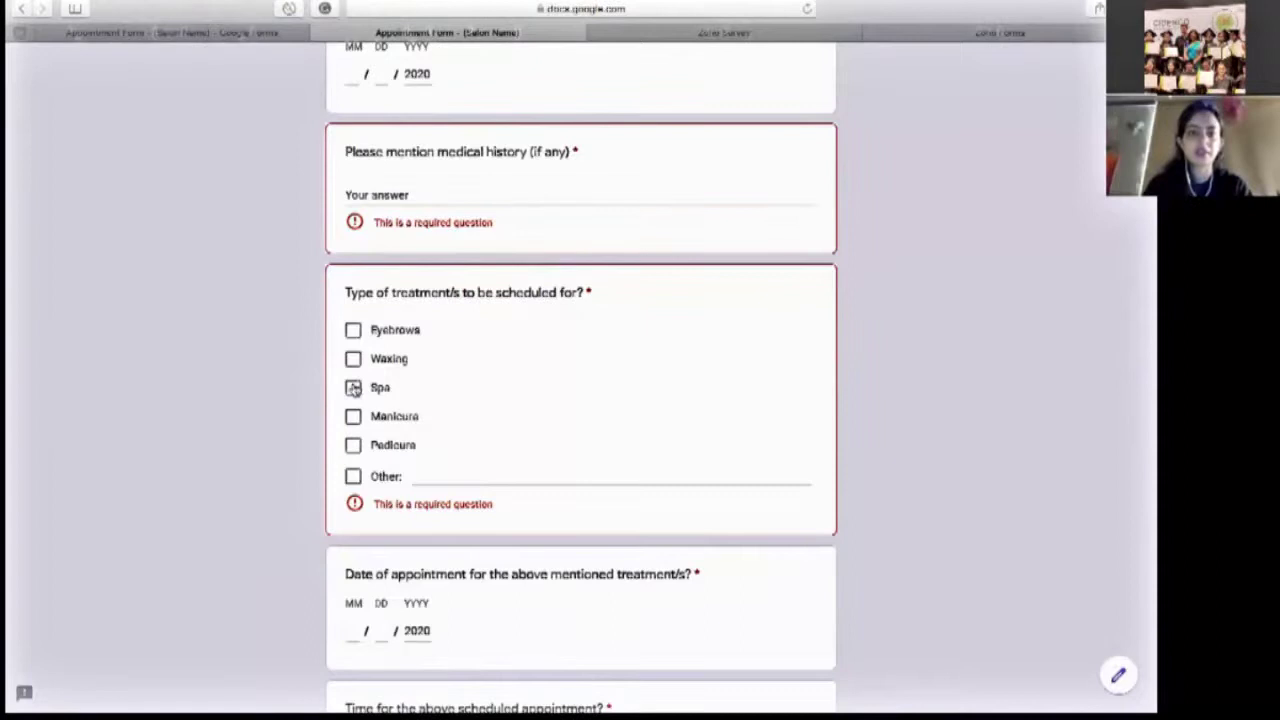
click(353, 358)
click(353, 358)
click(353, 416)
click(353, 387)
click(353, 416)
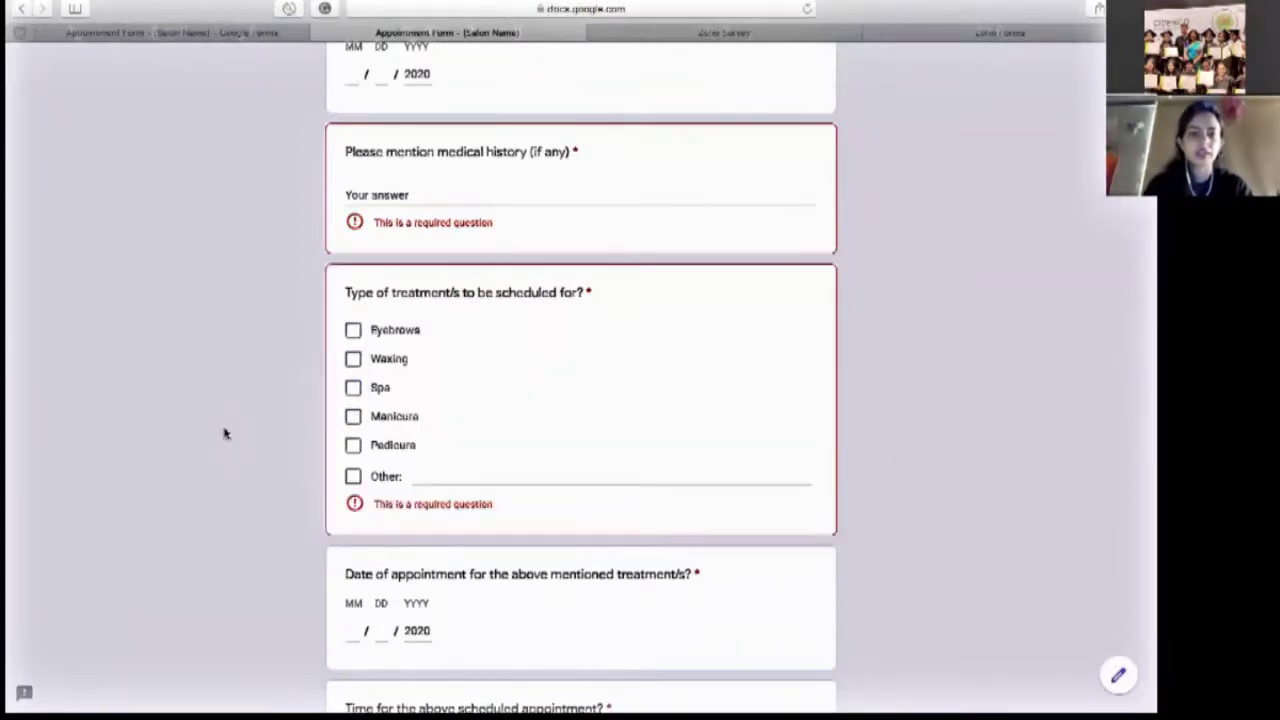
Check the preview's appointment date, time, last salon visit and terms questions down to the submission area, then return to the treatment question.
scroll(225, 433, down, 3)
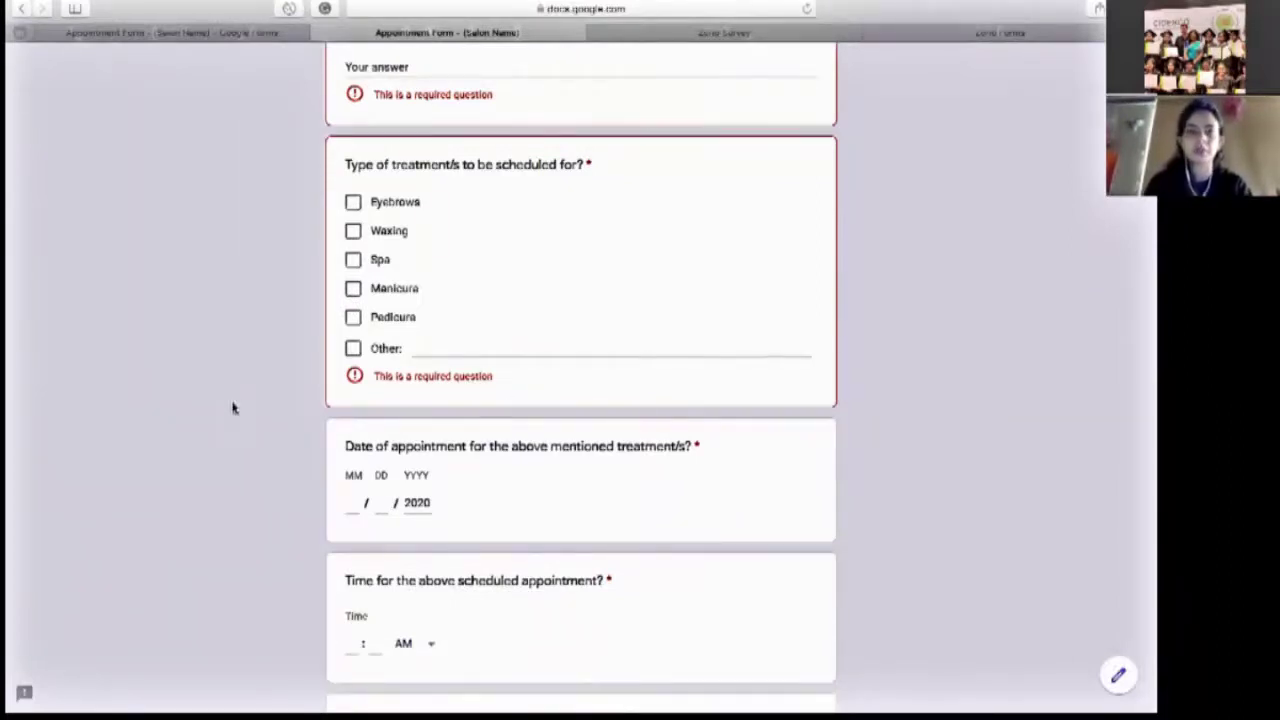
scroll(232, 408, down, 8)
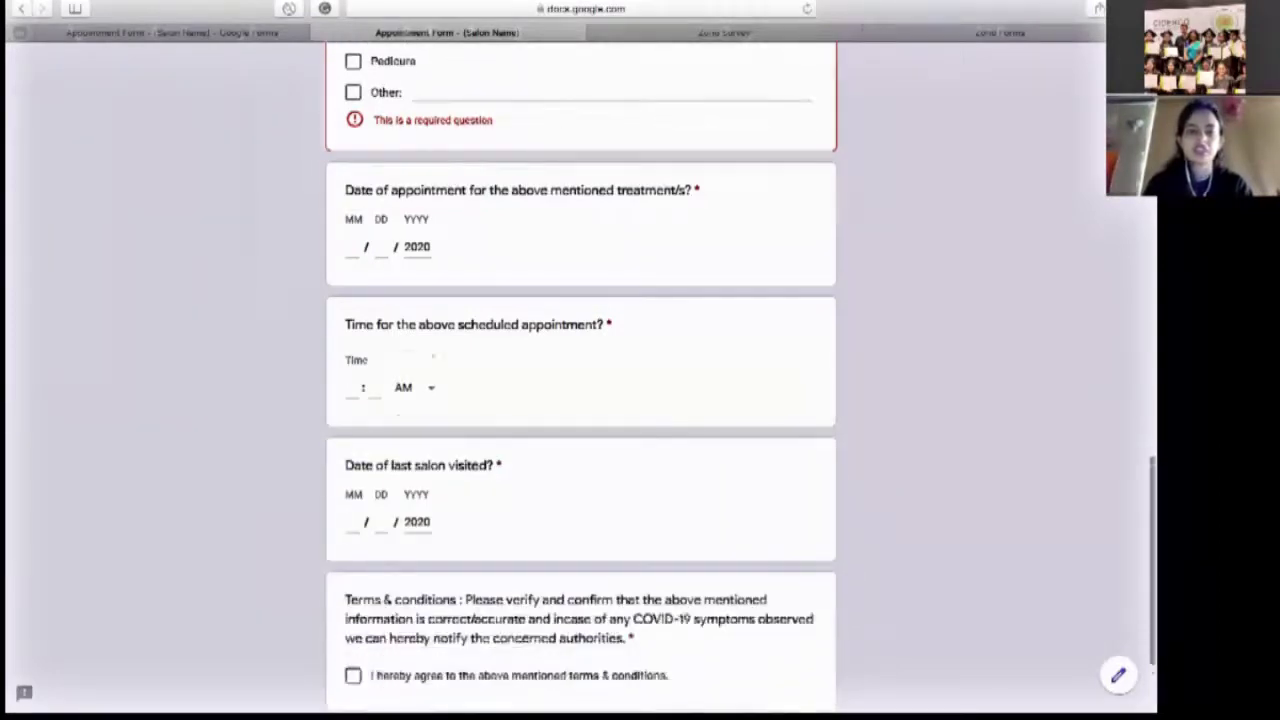
scroll(531, 302, down, 2)
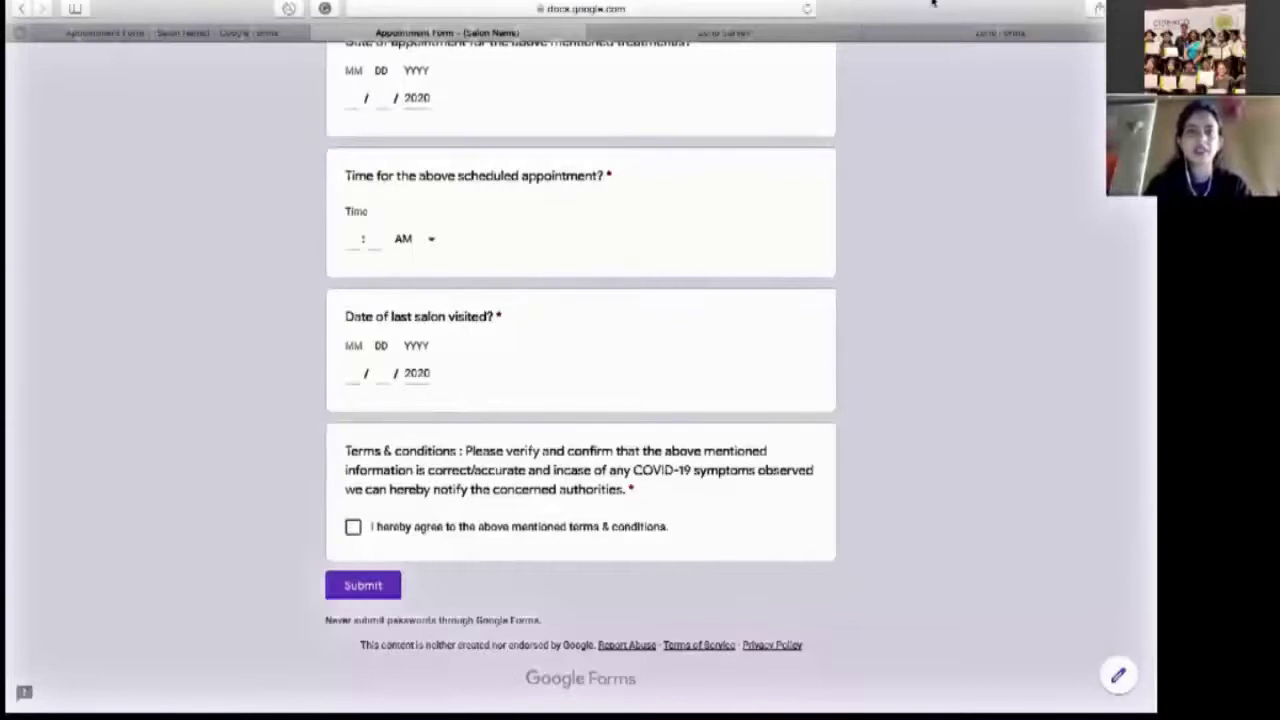
scroll(352, 280, up, 10)
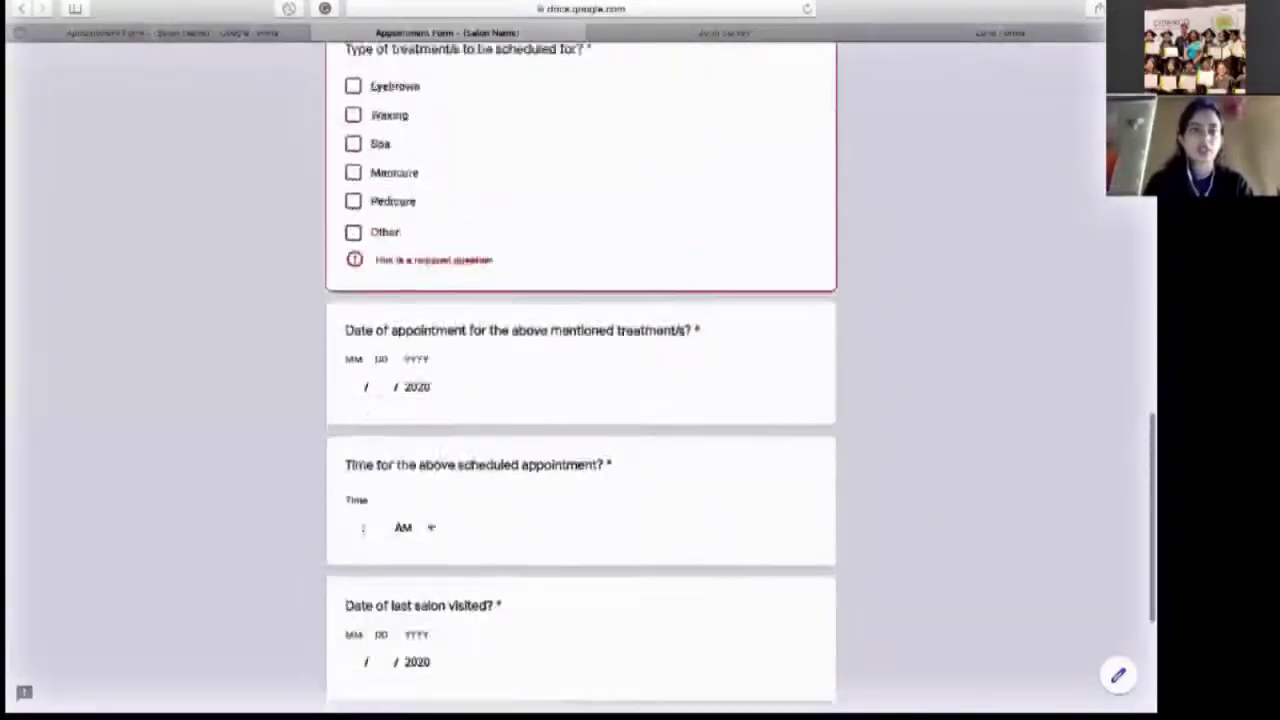
scroll(8, 229, up, 2)
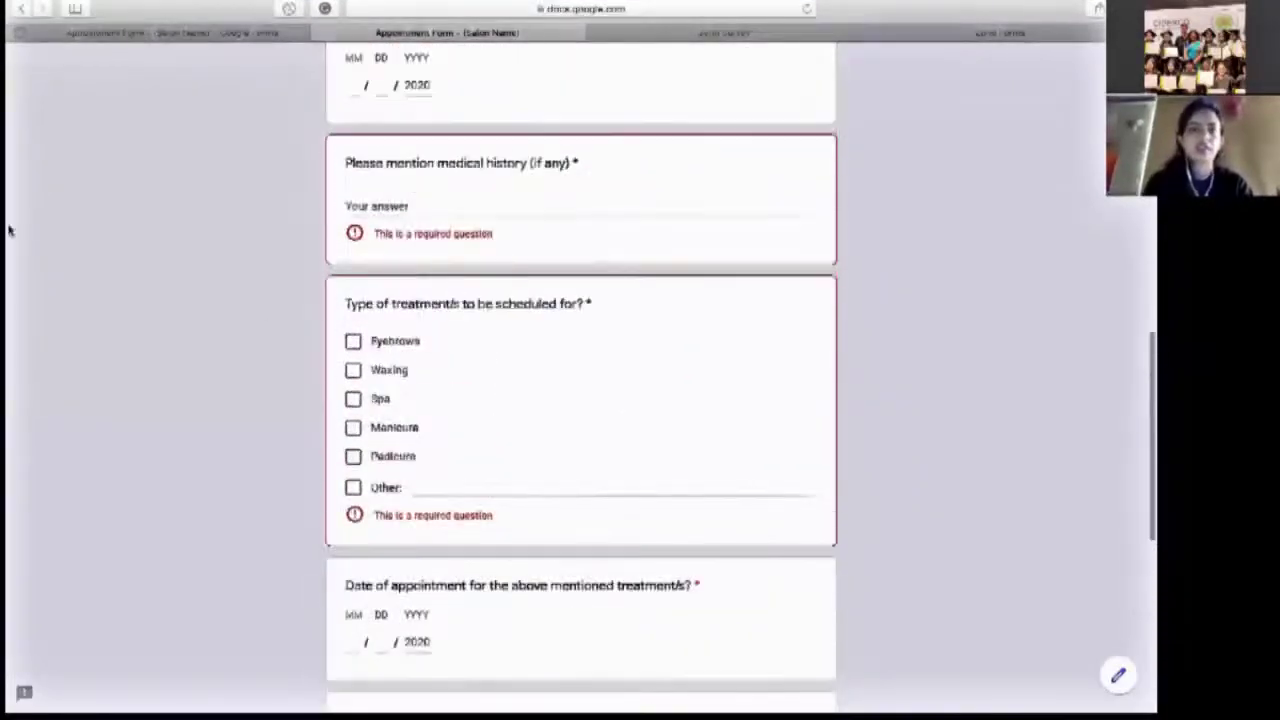
Return to the form editor's responses and turn accepting responses off and back on.
click(150, 33)
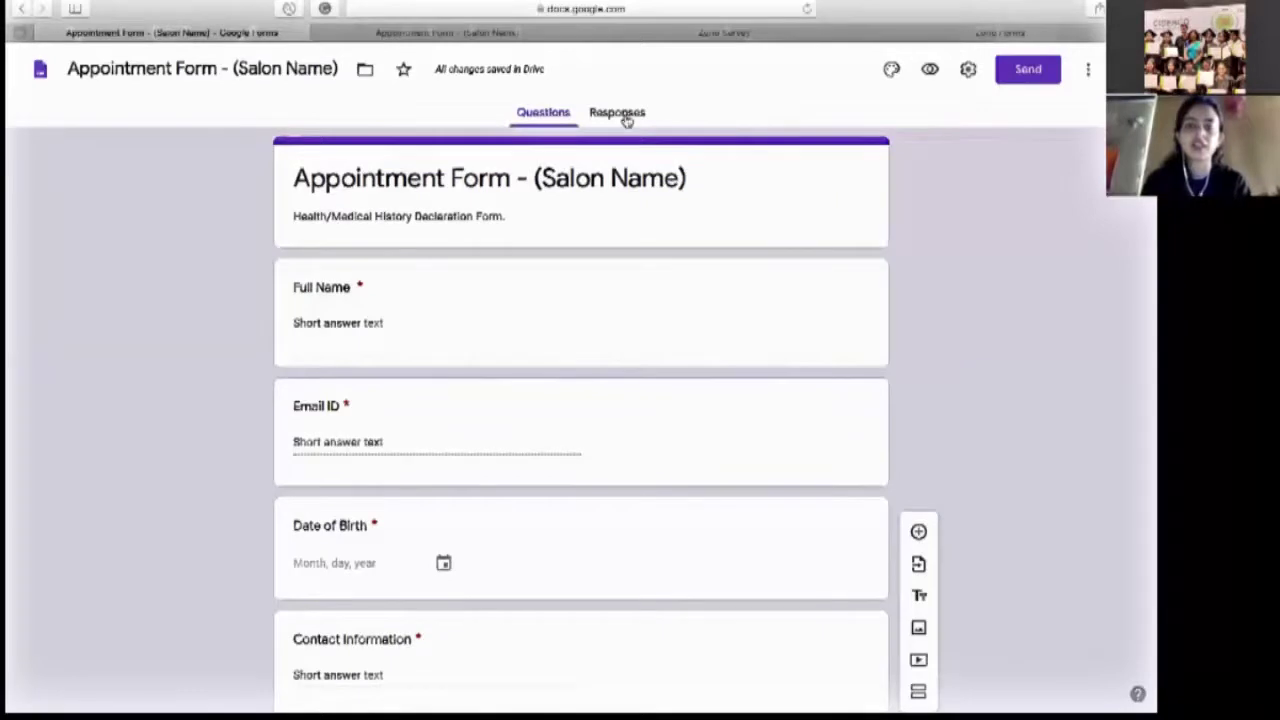
click(626, 117)
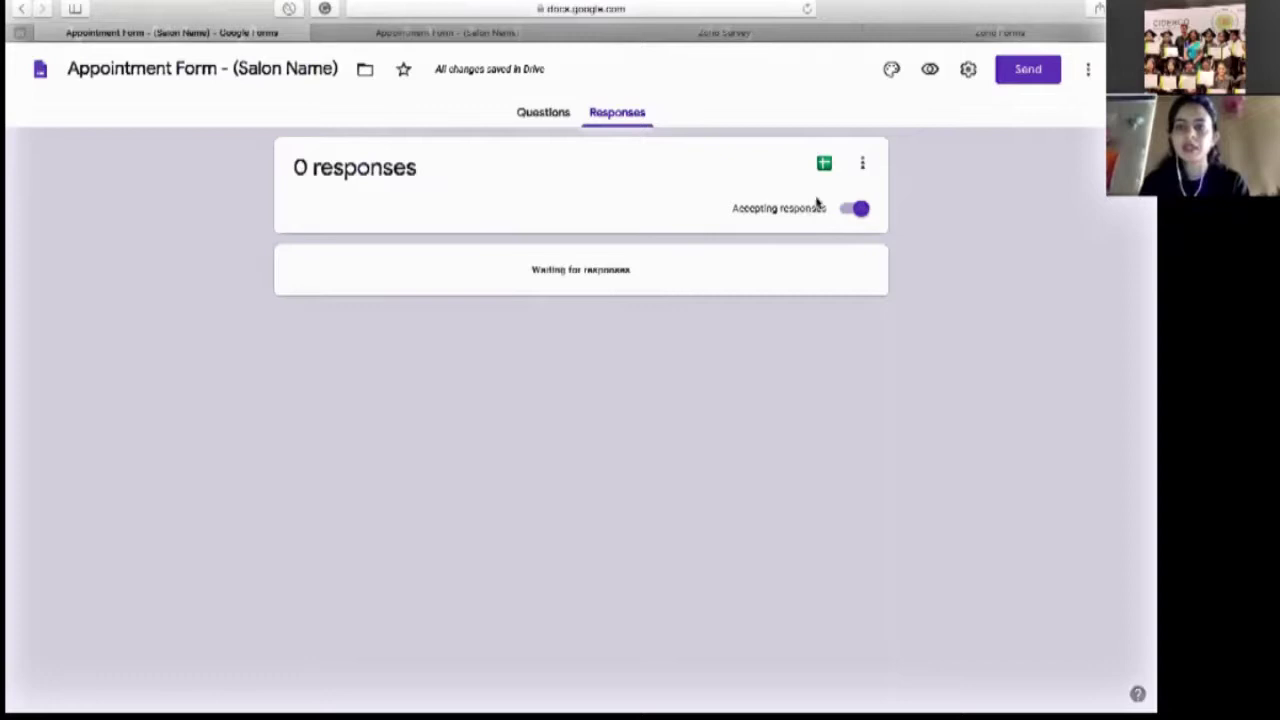
click(856, 209)
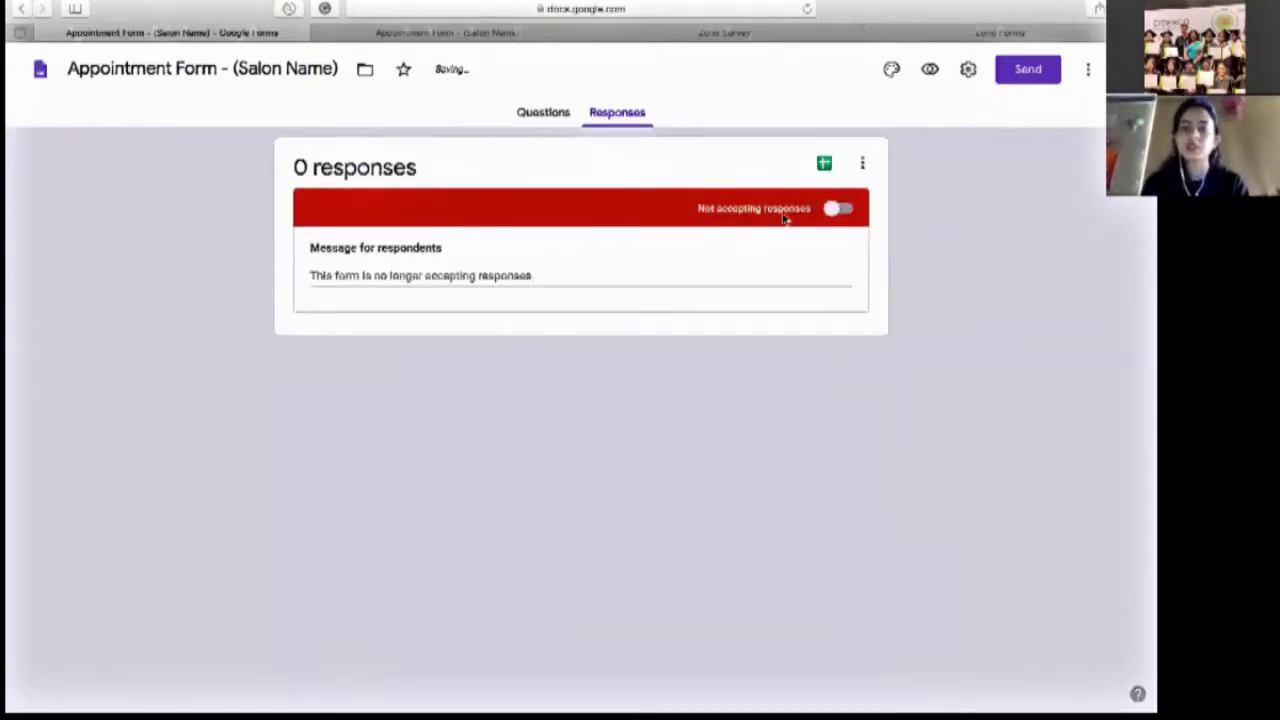
click(836, 209)
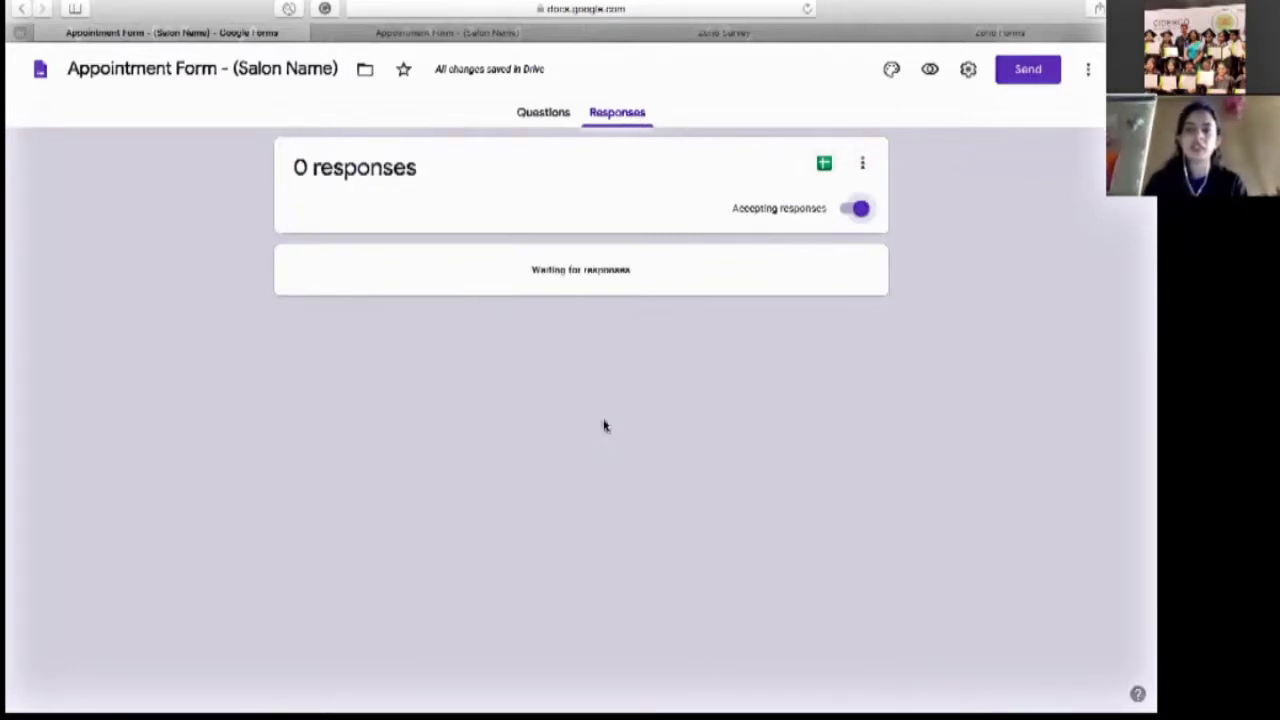
Look over the response options, including email notifications and response destination, and close them without choosing any.
click(864, 164)
click(410, 437)
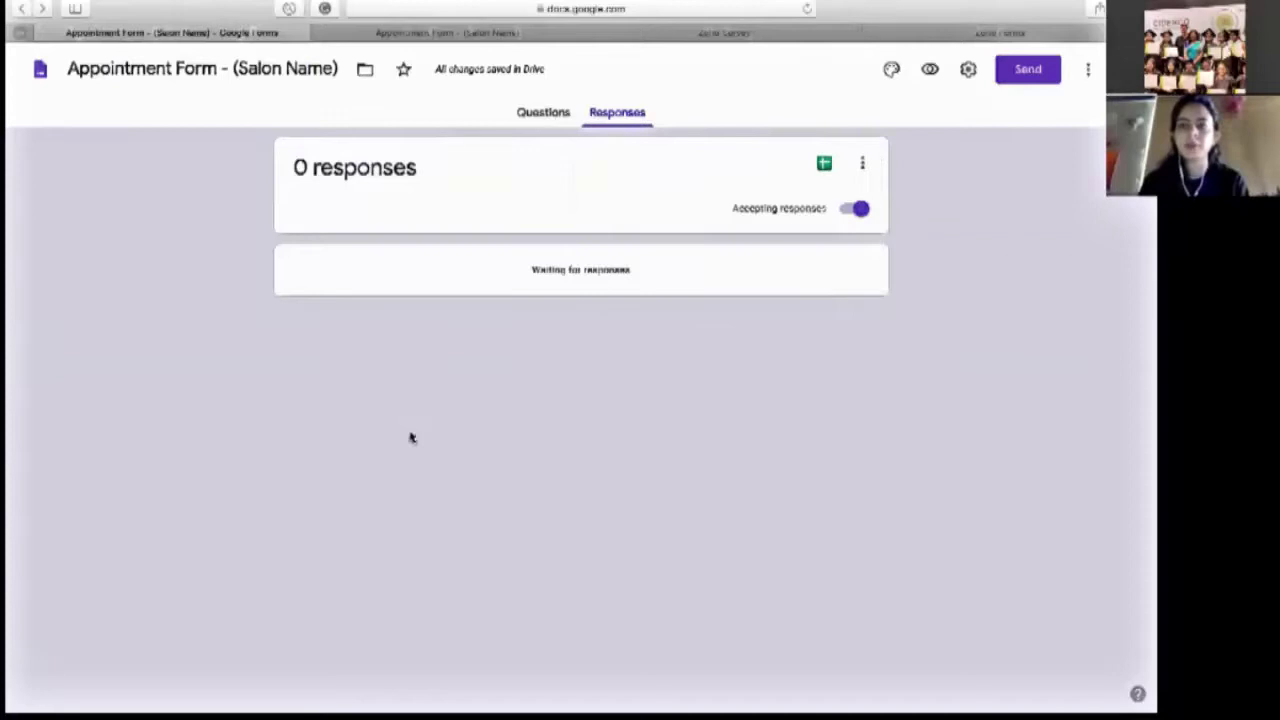
click(862, 164)
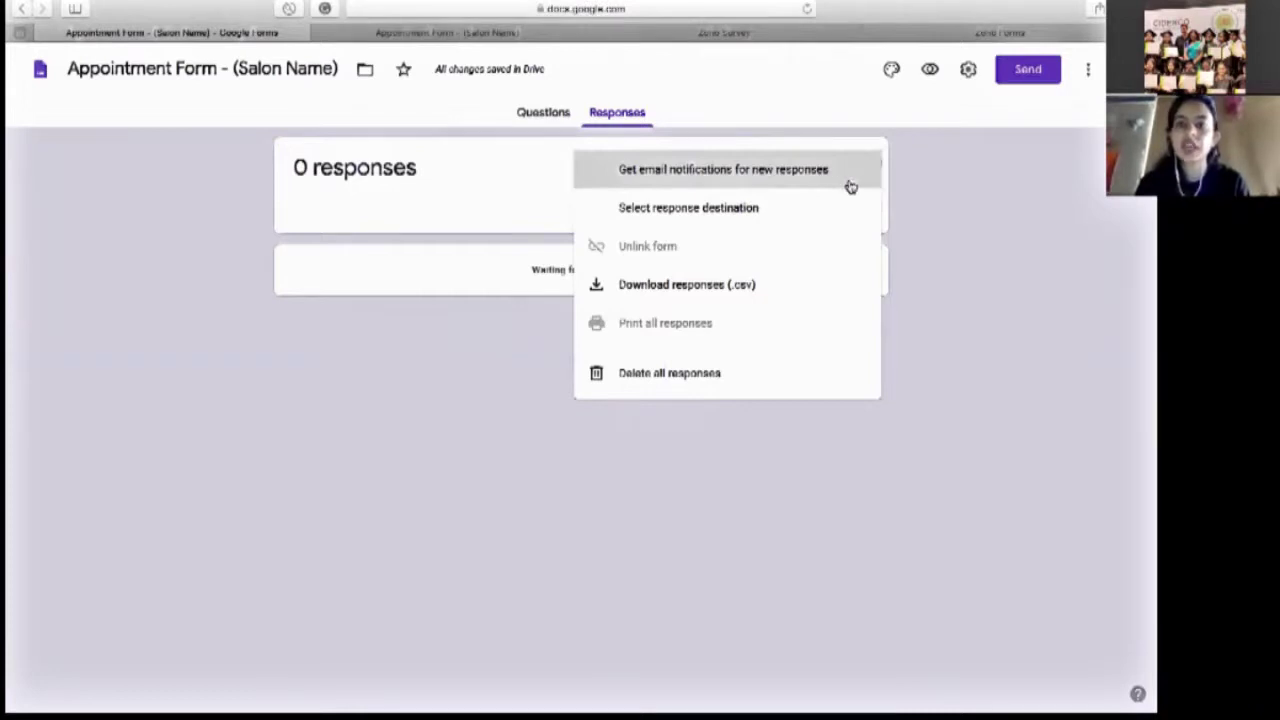
click(961, 131)
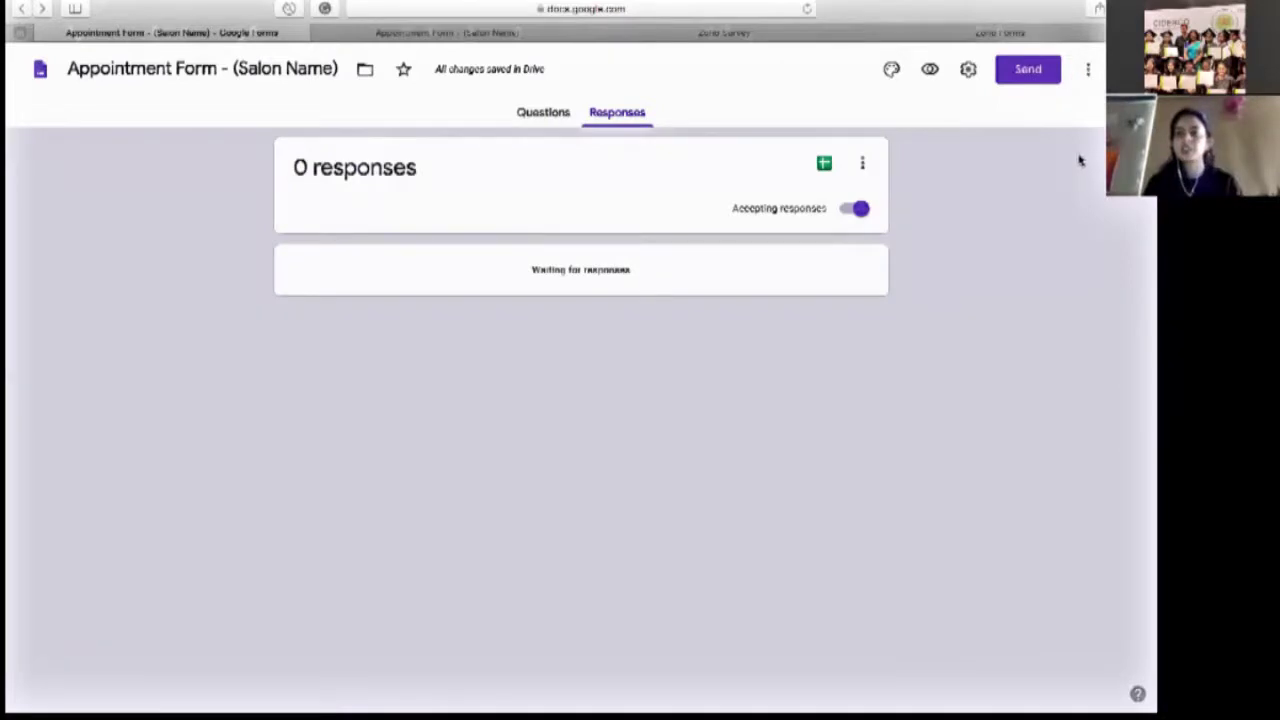
Look at the collaborator settings for adding editors and the form's other options, closing them without making changes.
click(1087, 70)
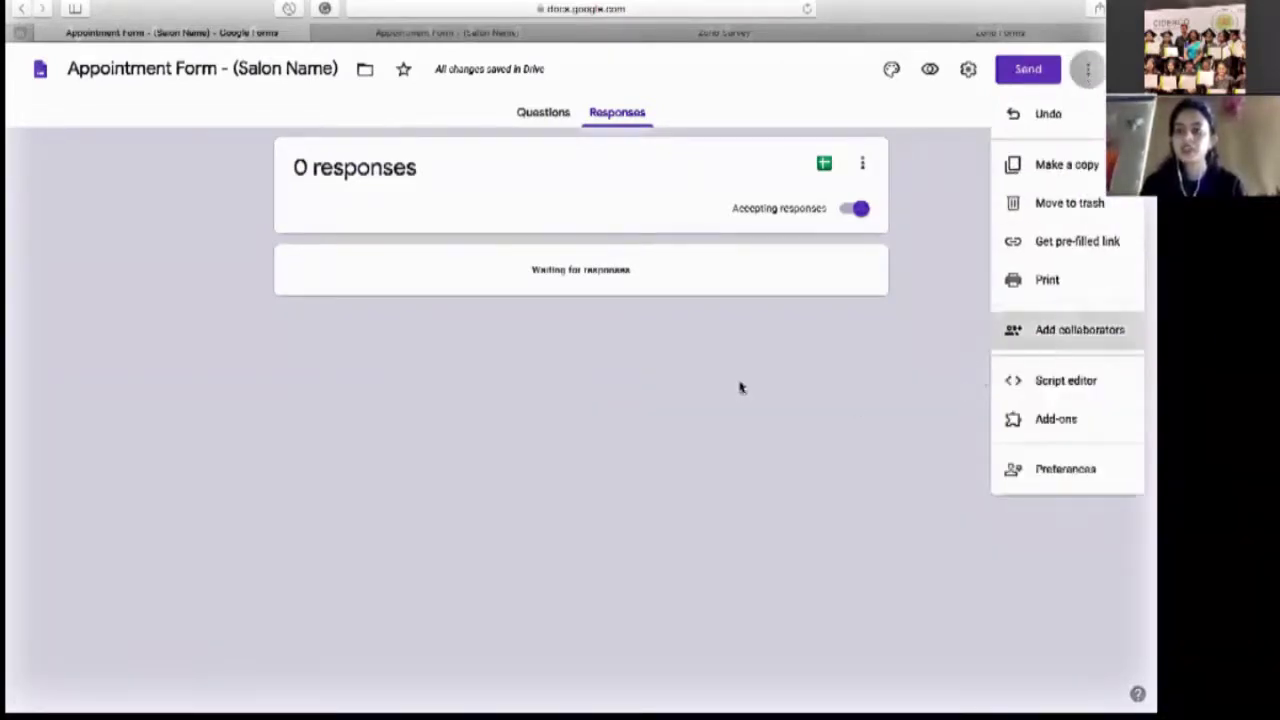
click(1042, 333)
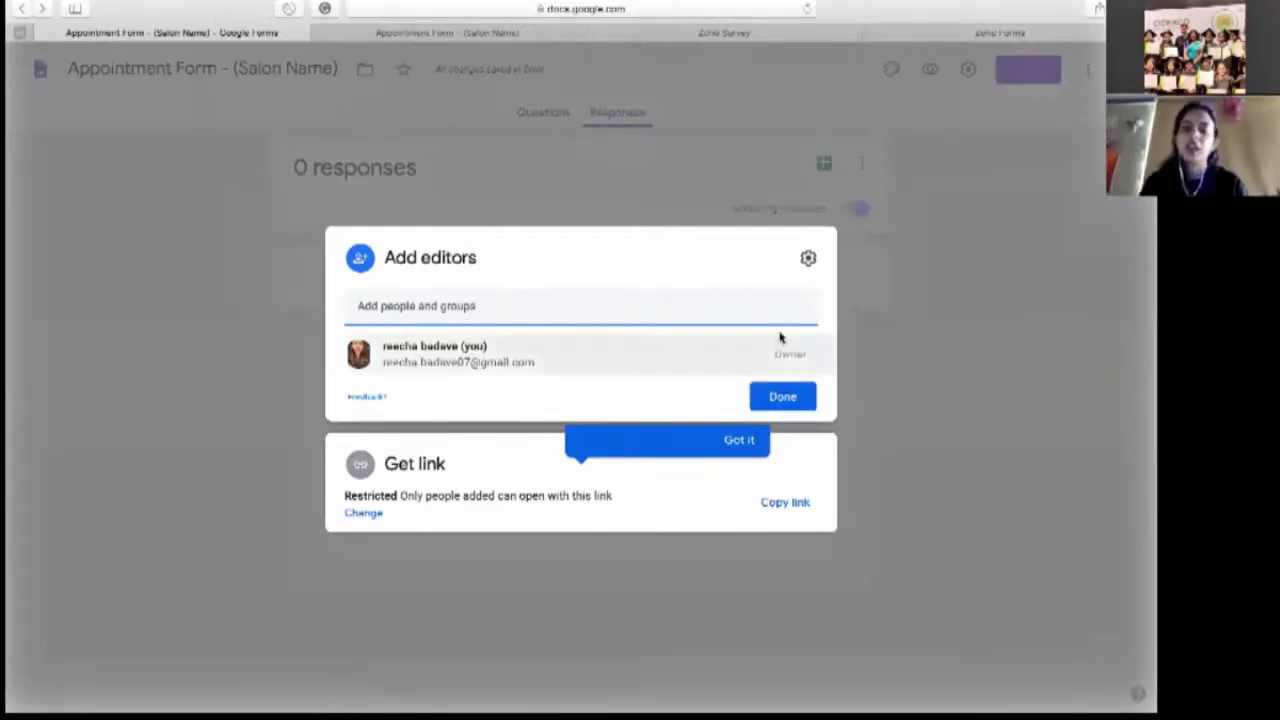
click(872, 376)
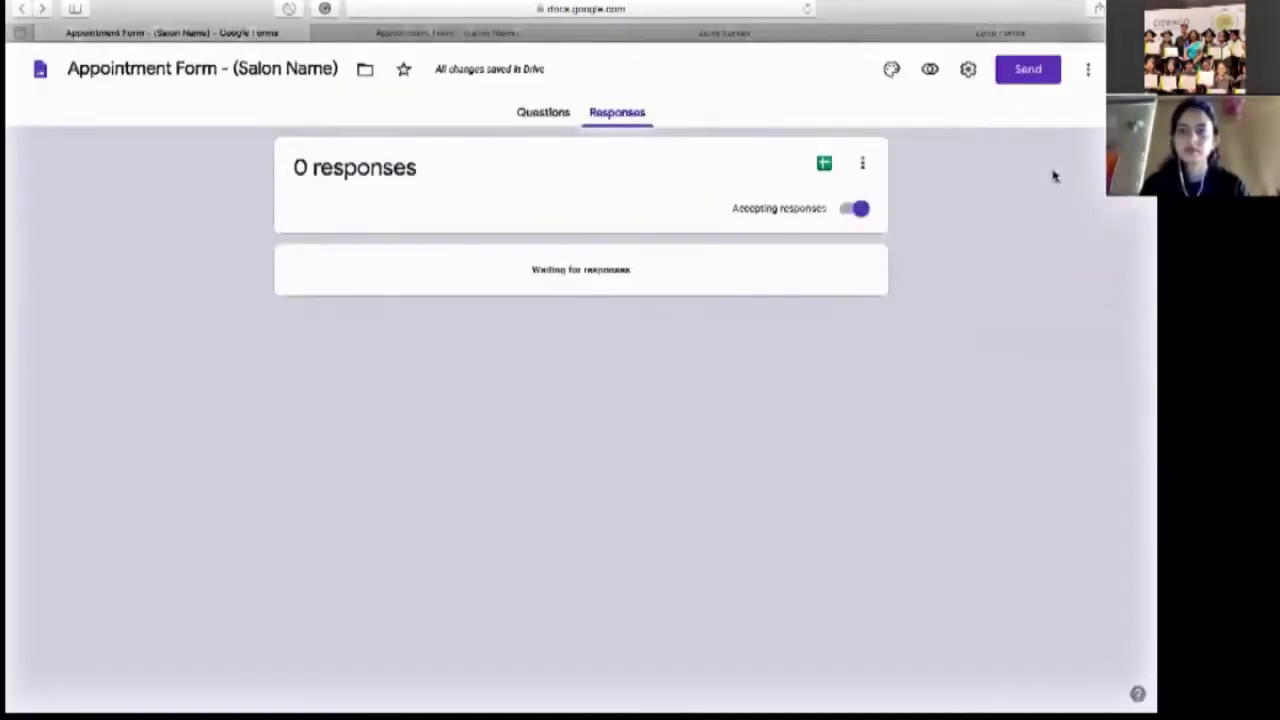
click(1093, 69)
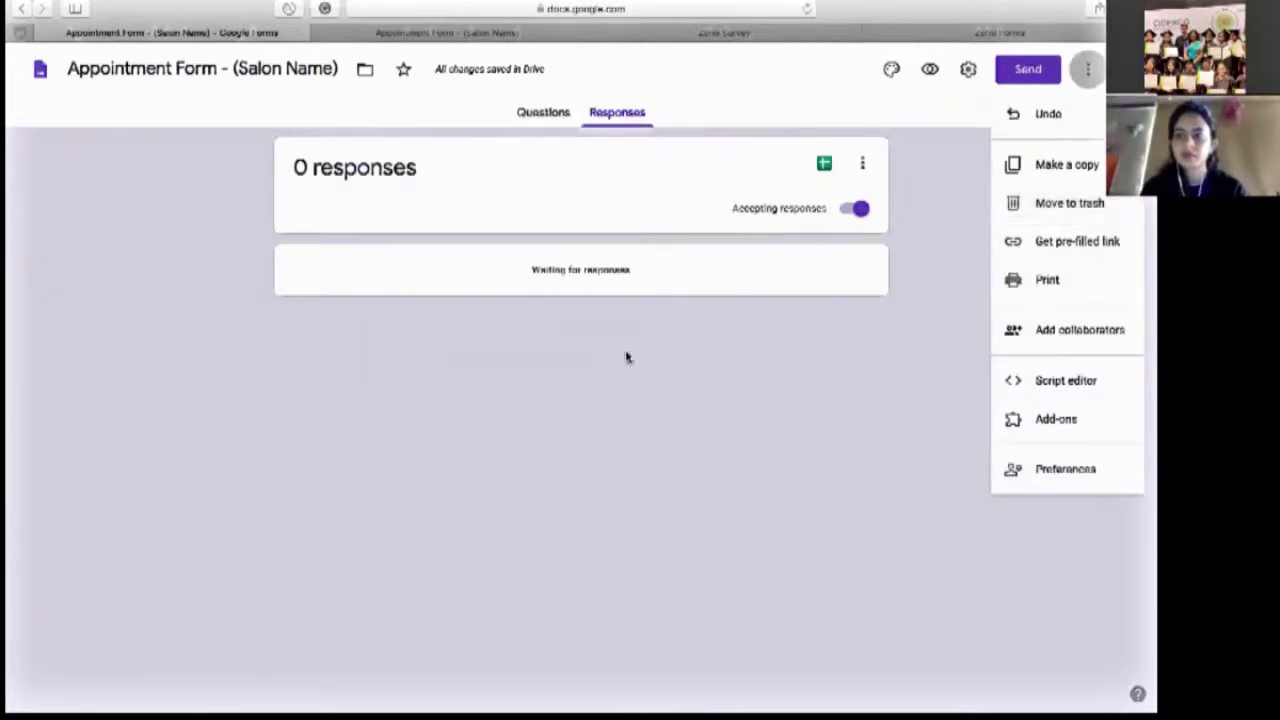
click(1087, 69)
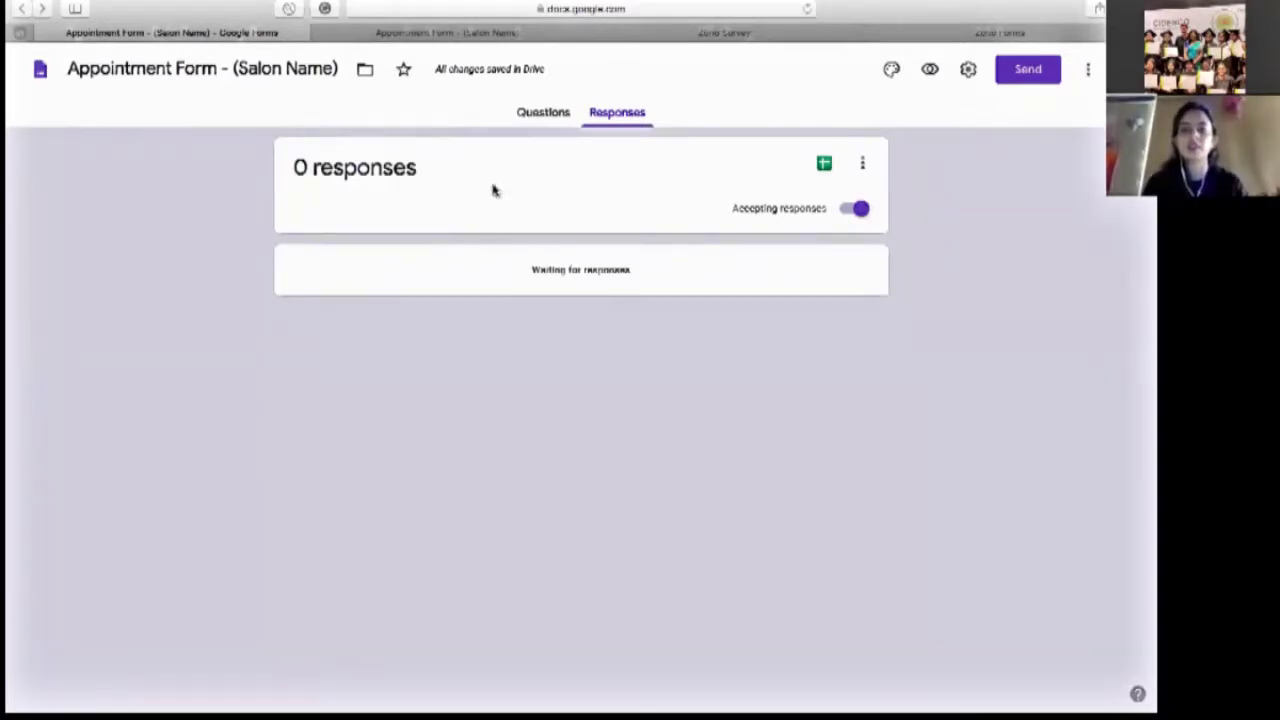
Return to the form's questions and look over the Send form options for link and email, including the recipient field.
click(535, 114)
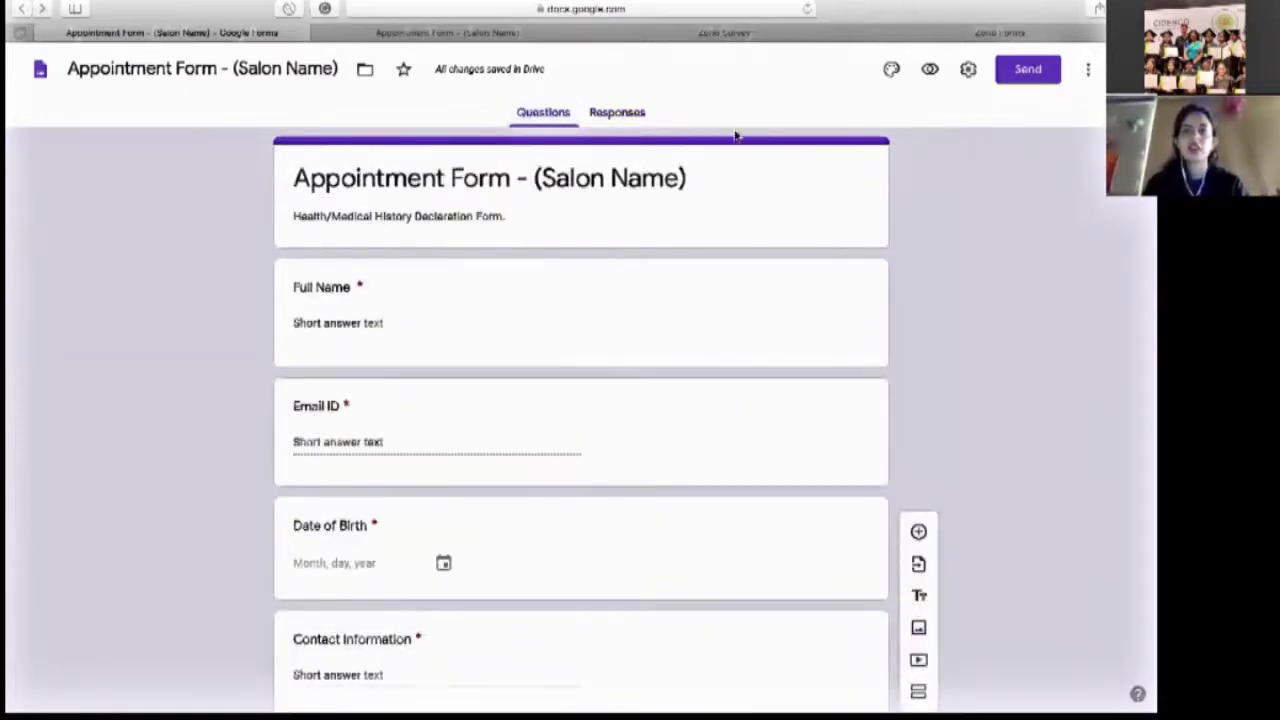
click(1028, 69)
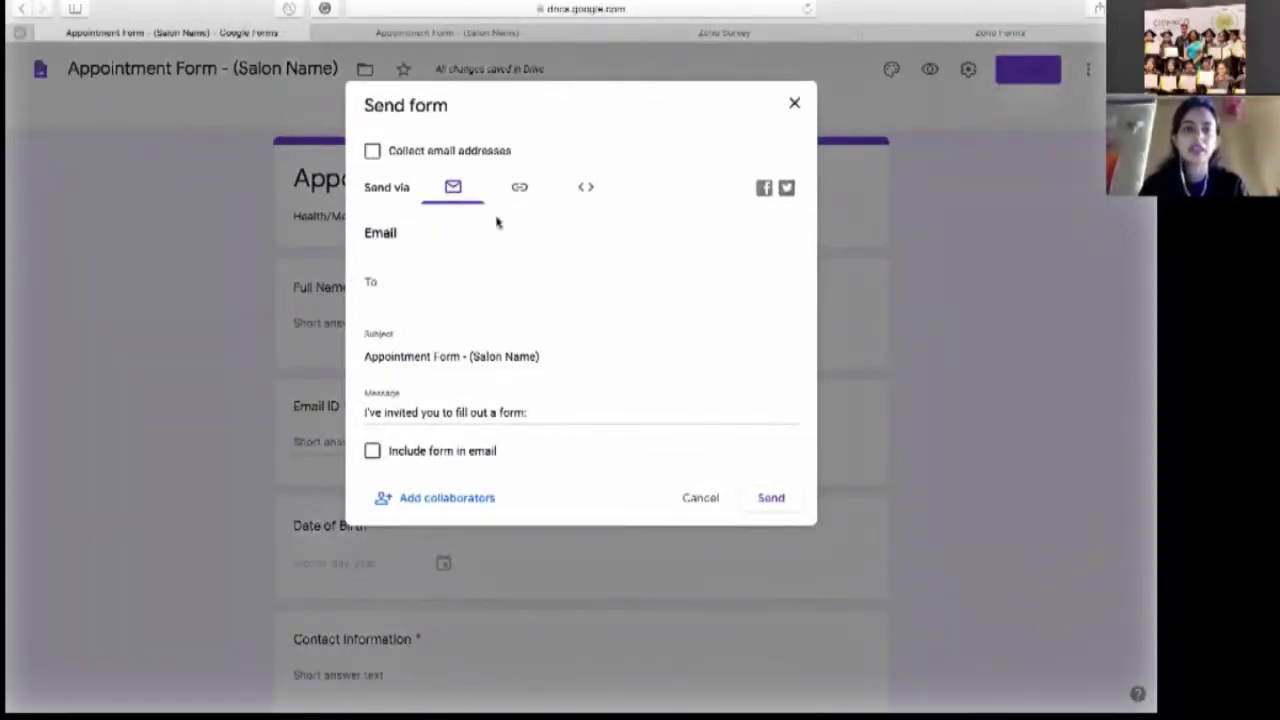
click(521, 192)
click(447, 189)
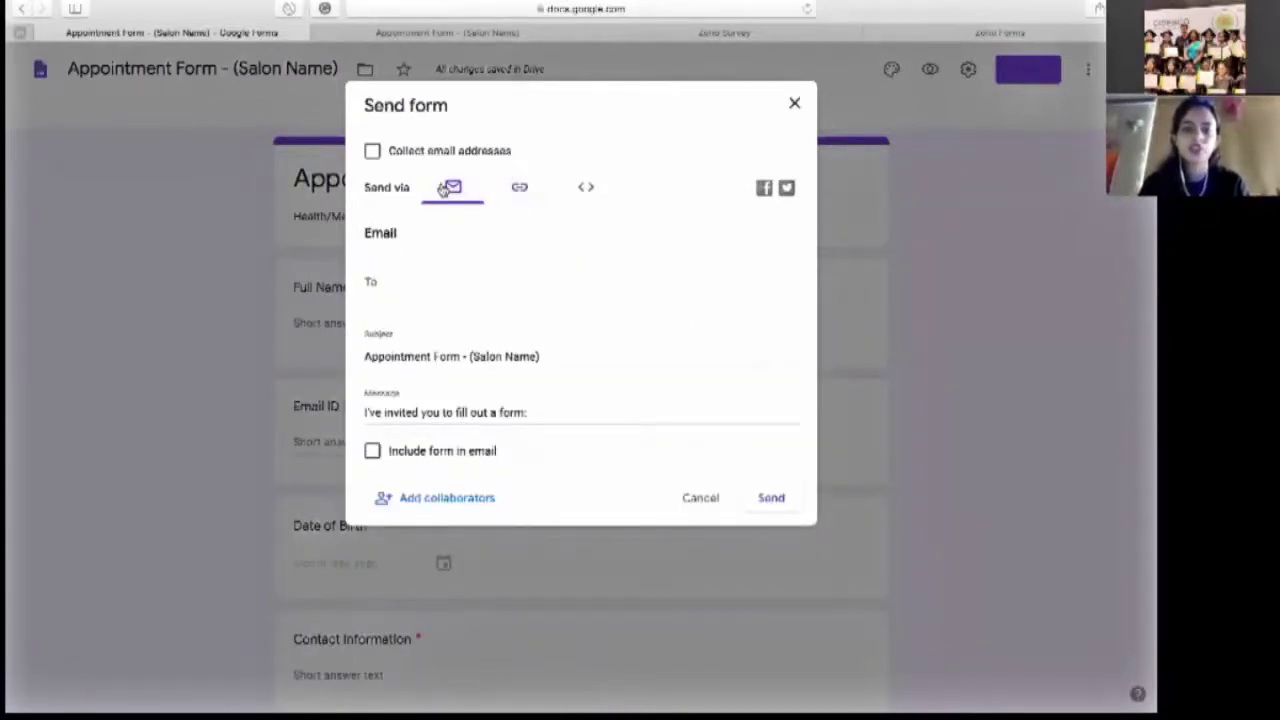
click(379, 283)
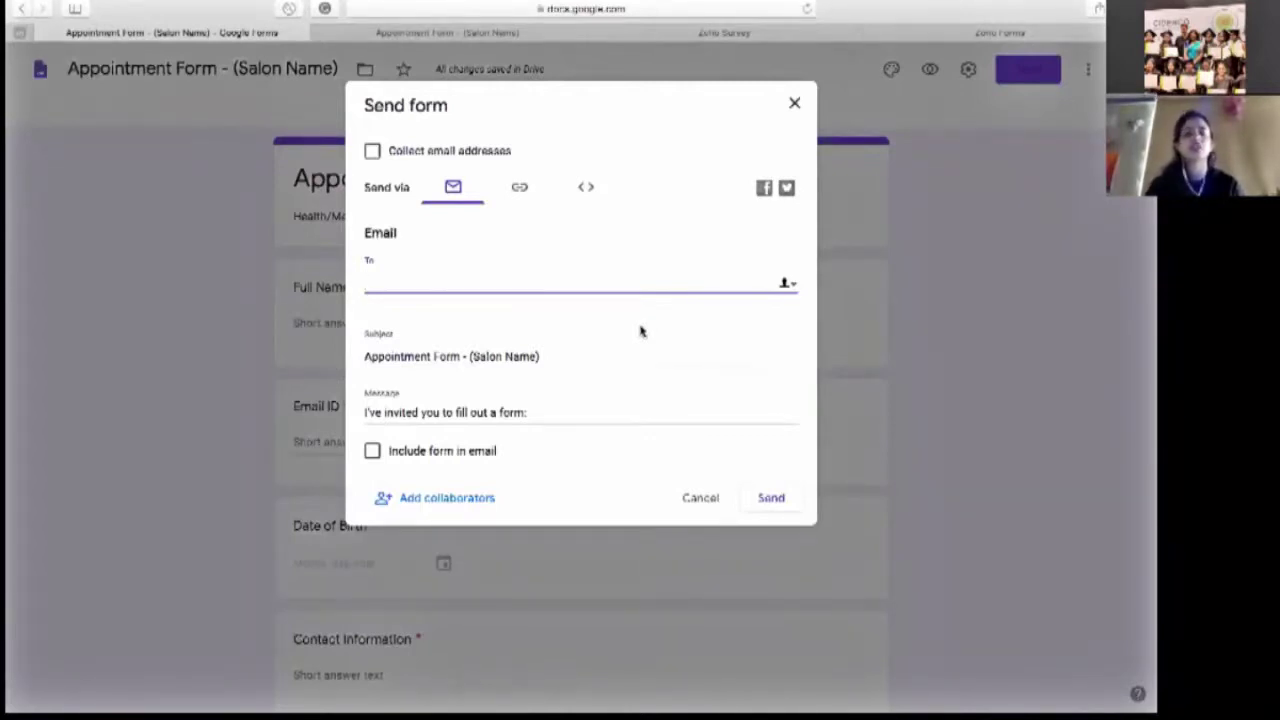
Copy the form's shareable link with Shorten URL turned on, and close the sending options.
click(519, 191)
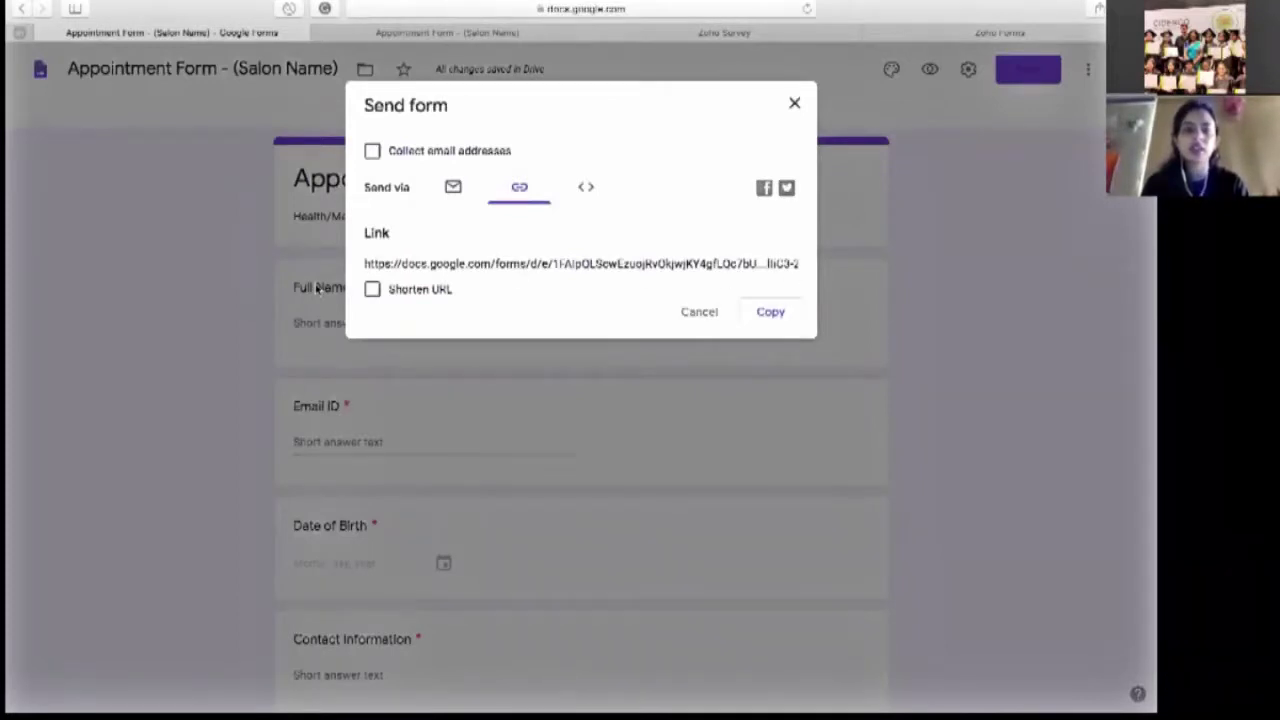
click(372, 290)
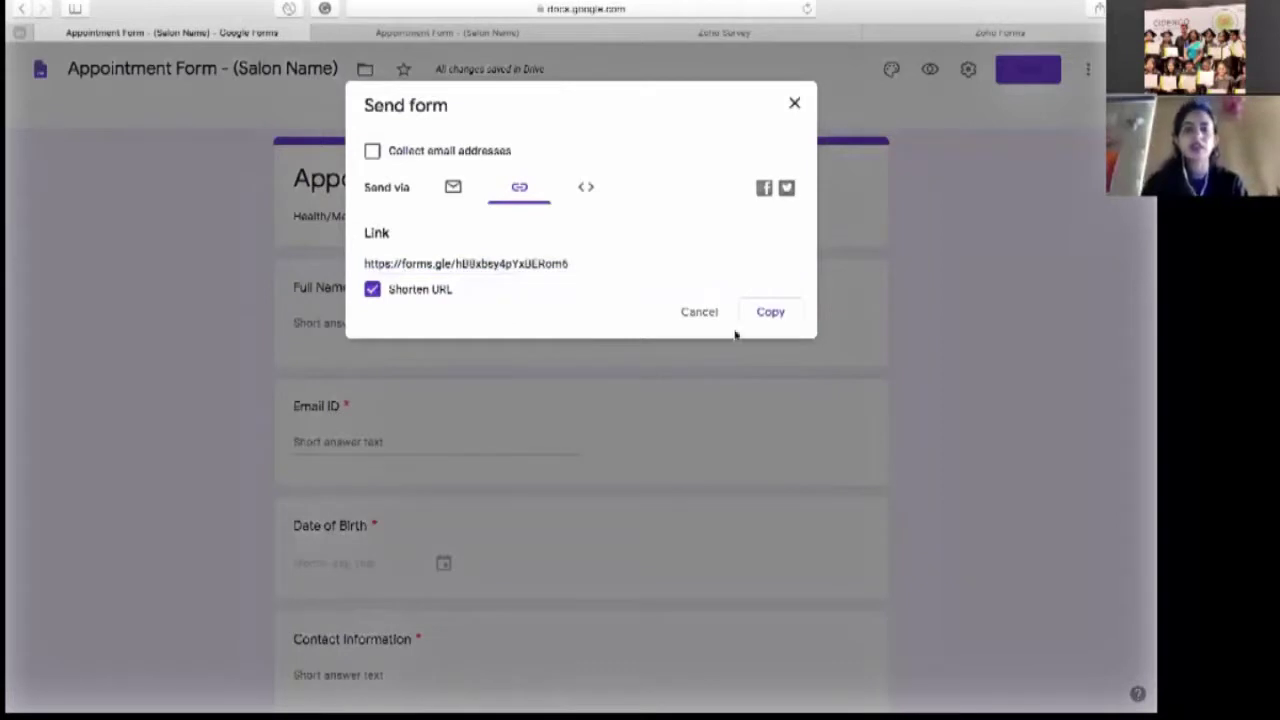
click(767, 321)
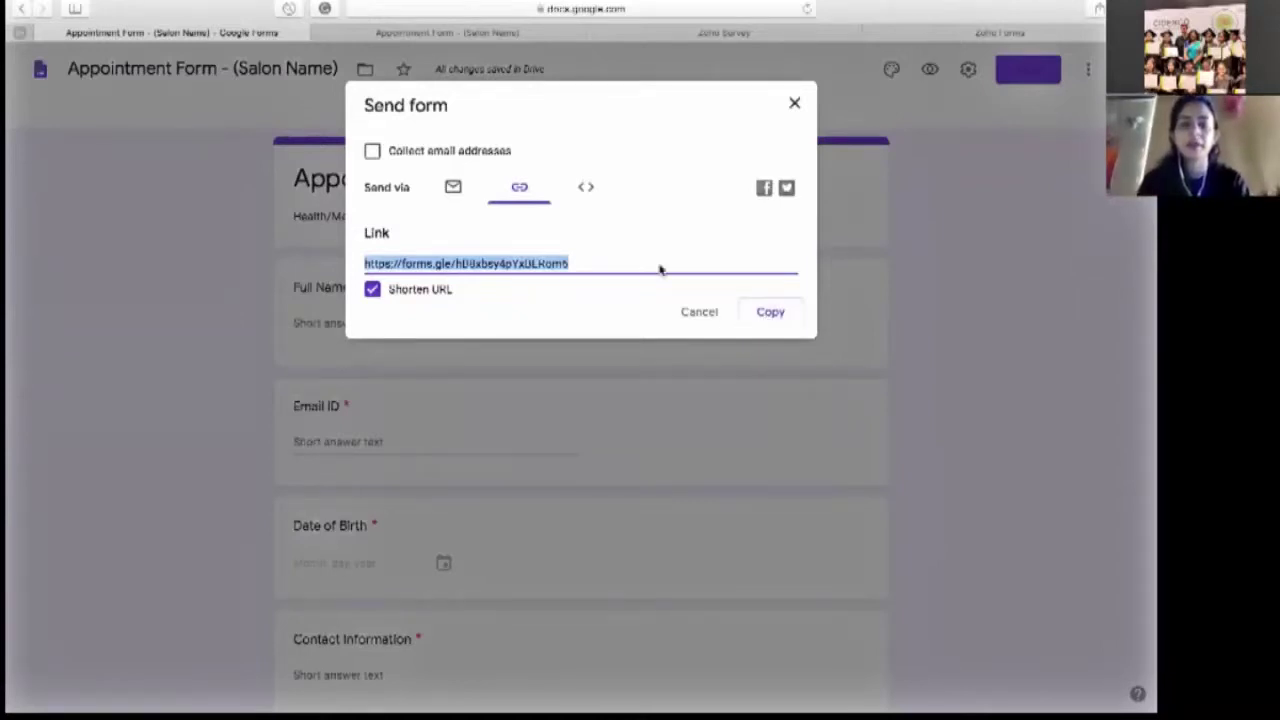
click(793, 105)
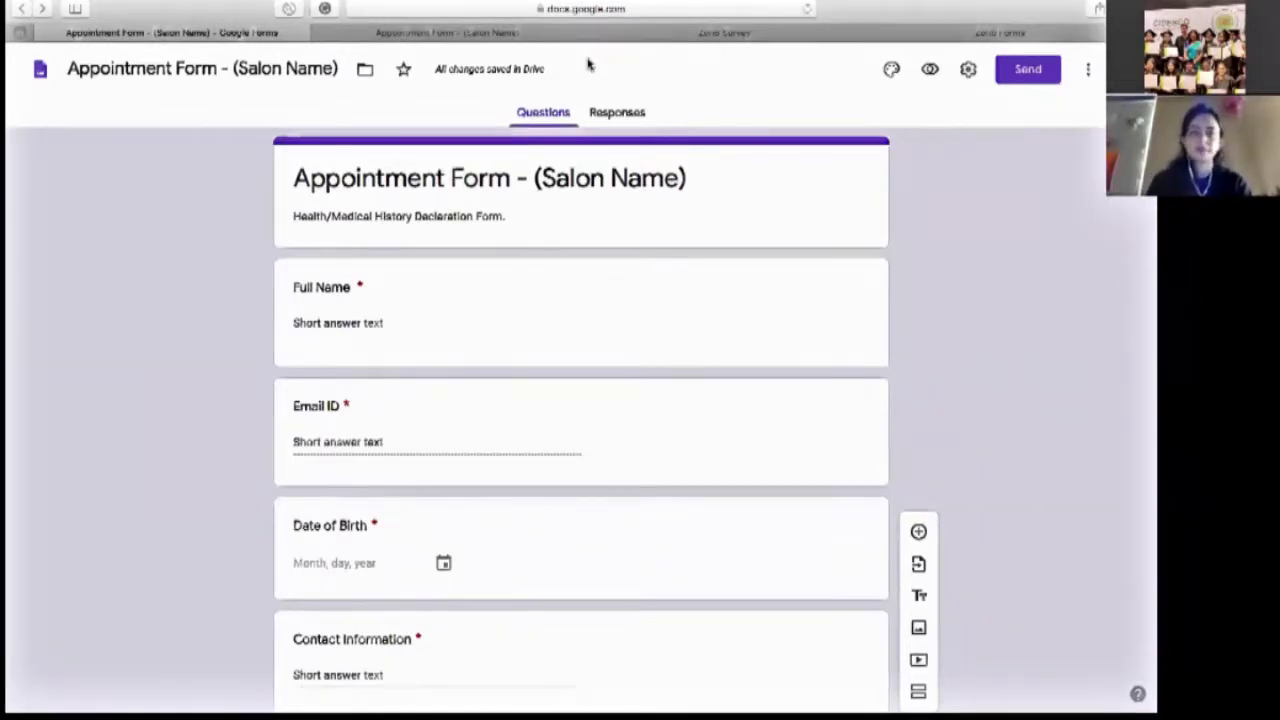
Review the form's questions down to the terms and conditions, including the treatment choices, and return to the personal details.
scroll(580, 400, down, 2)
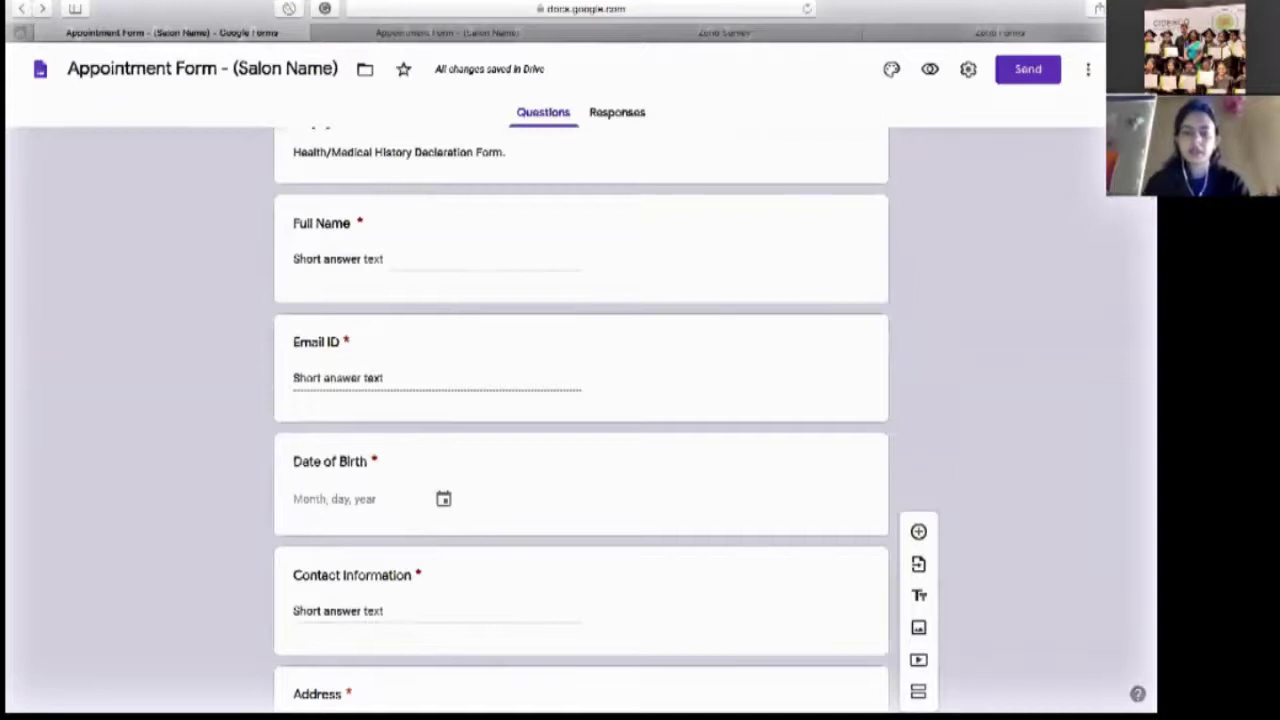
scroll(580, 400, down, 10)
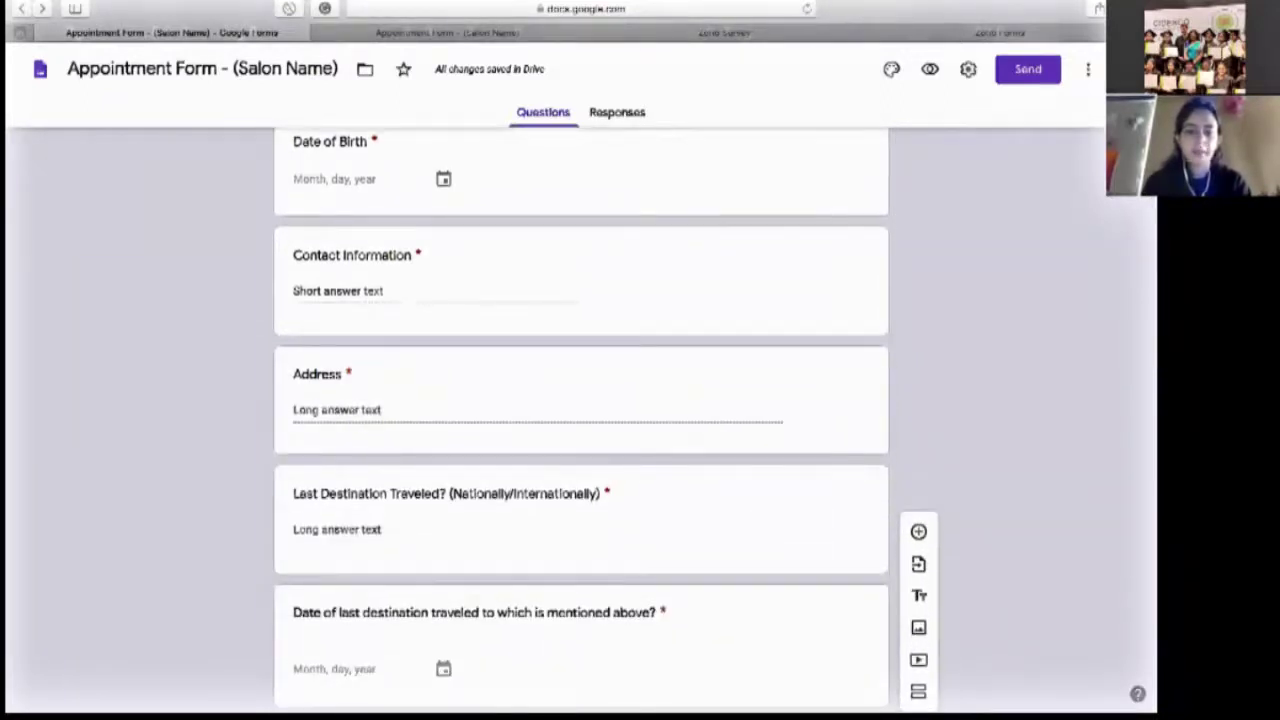
scroll(580, 420, down, 9)
scroll(580, 420, down, 12)
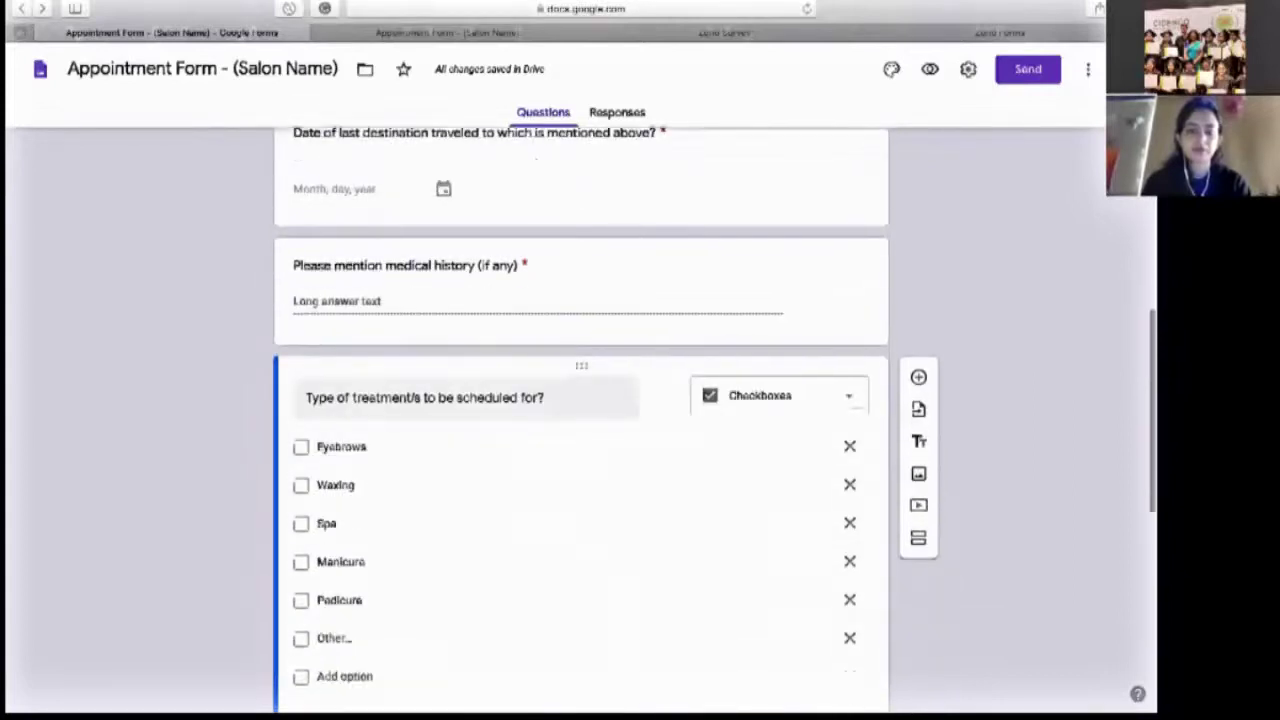
scroll(580, 420, down, 13)
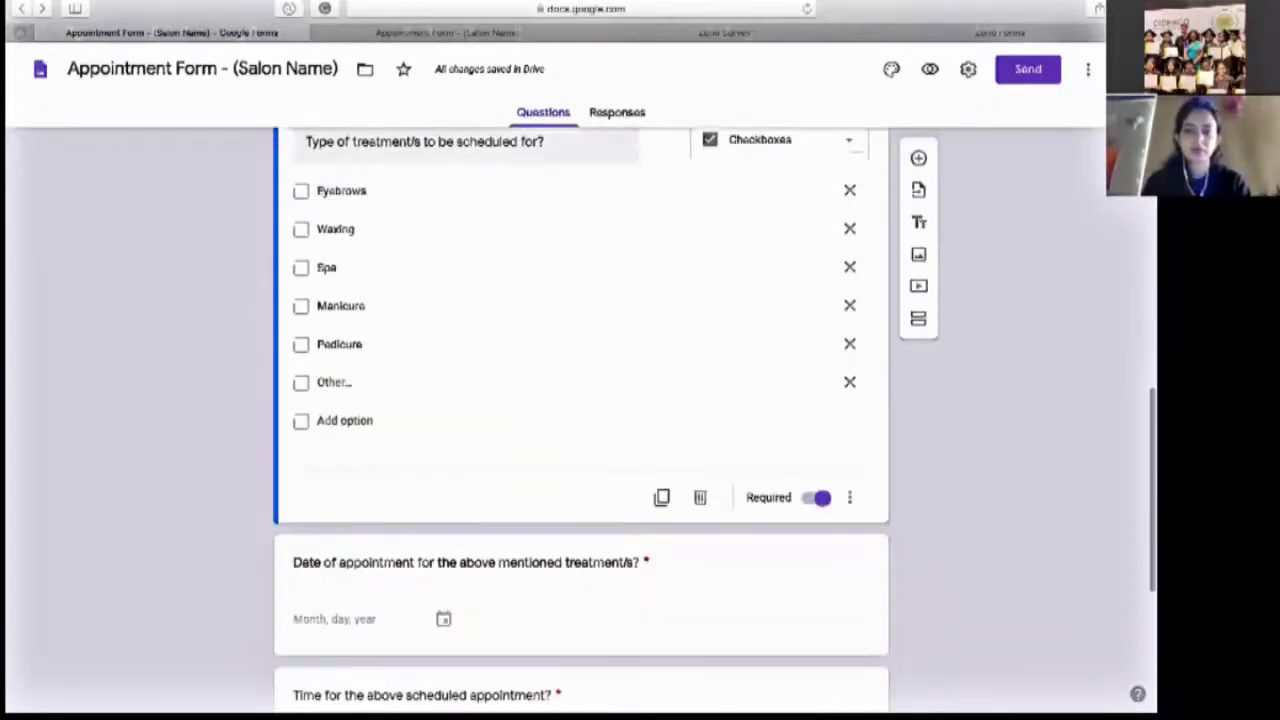
scroll(580, 420, down, 1)
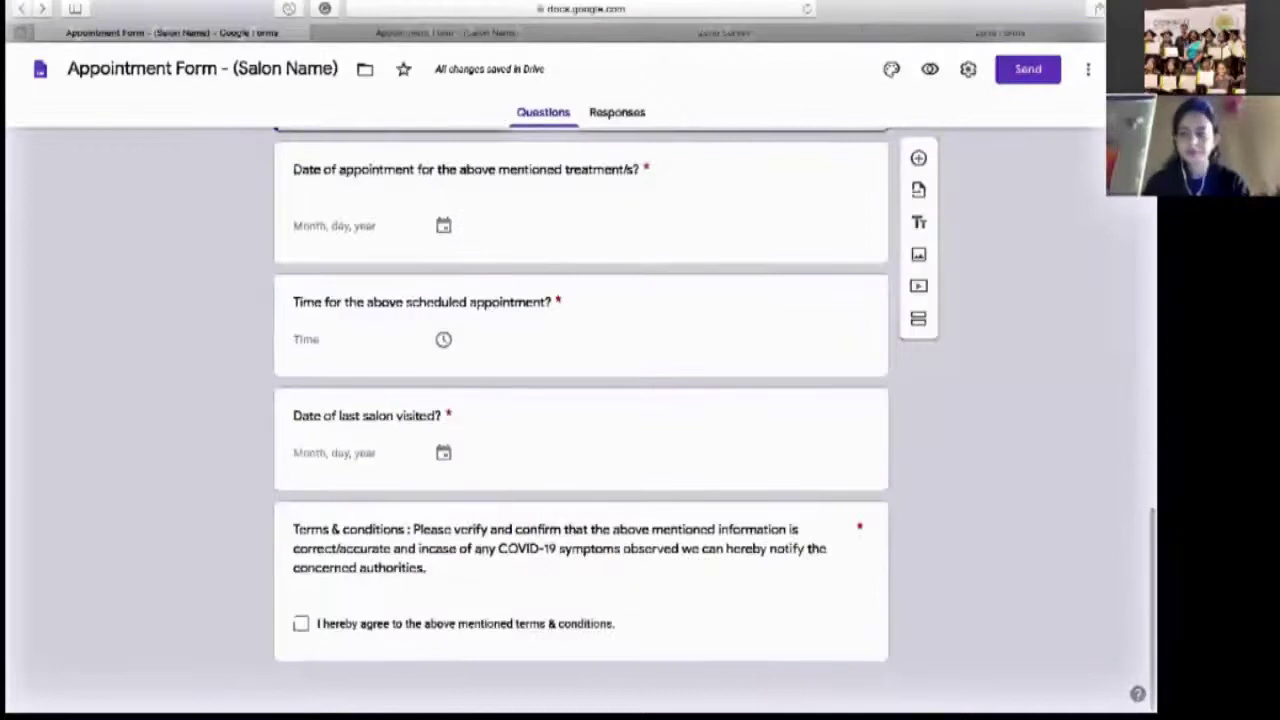
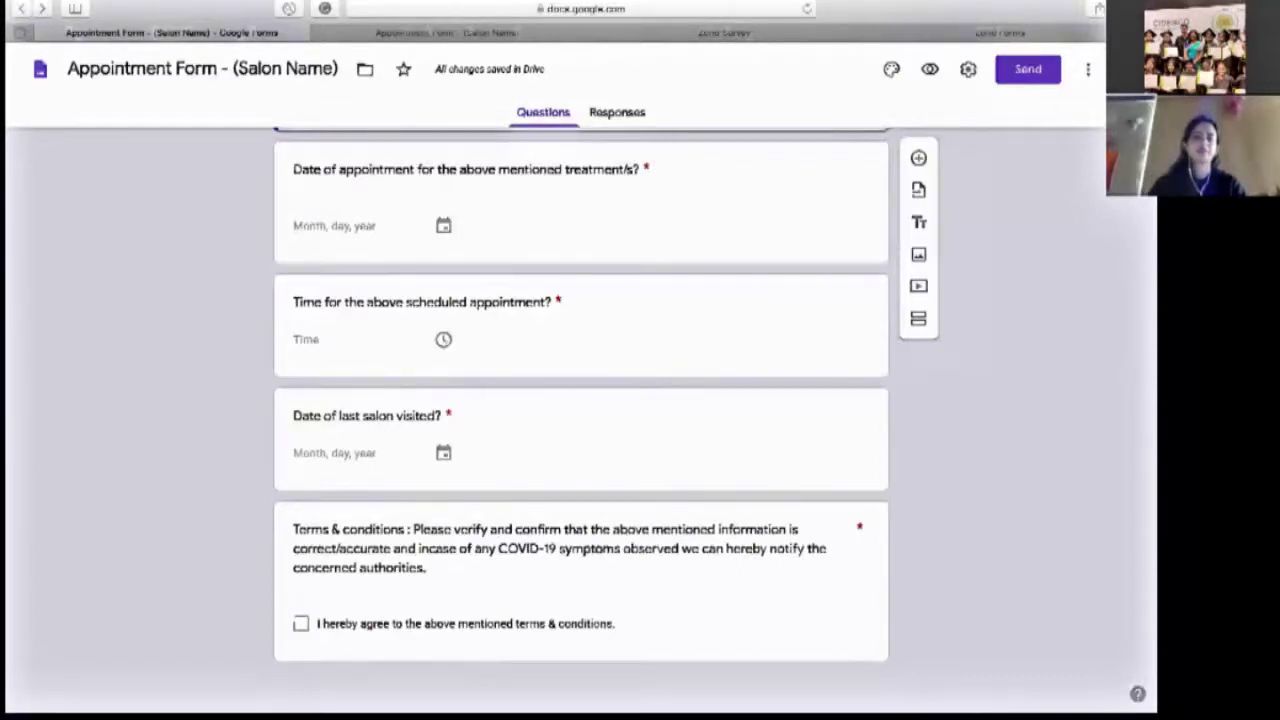
scroll(580, 420, up, 5)
scroll(580, 420, up, 6)
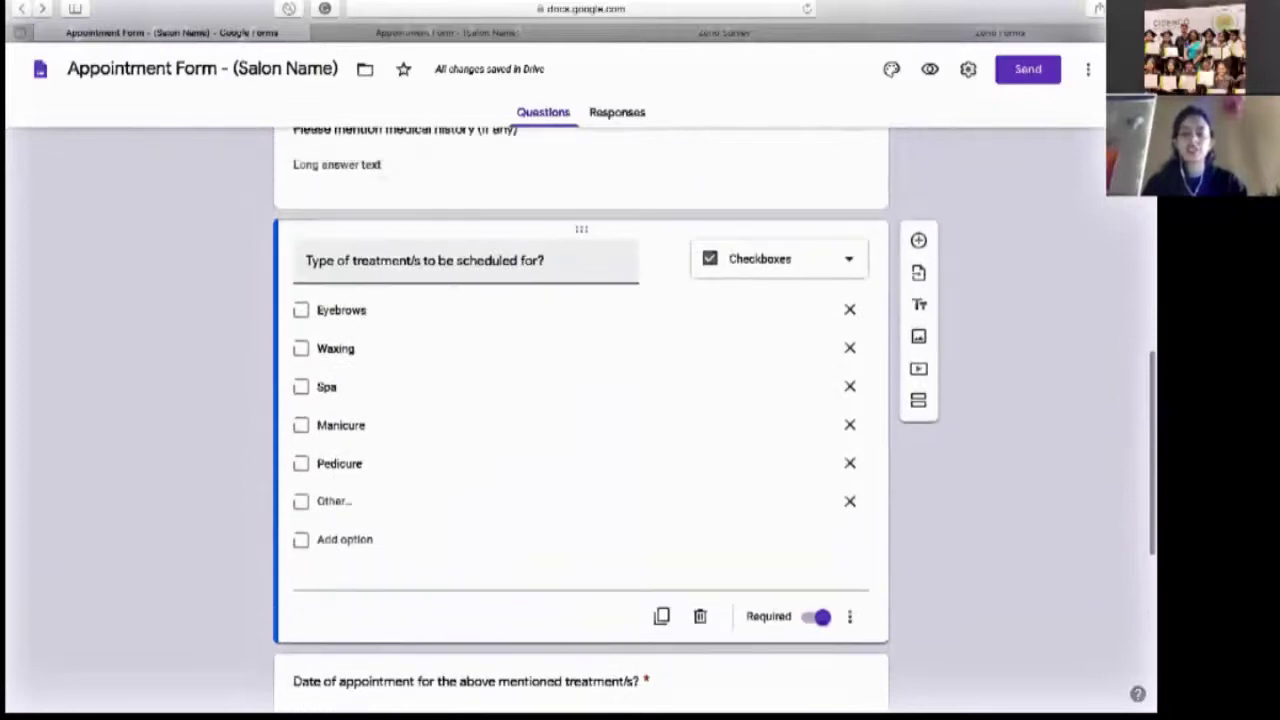
scroll(580, 420, up, 6)
scroll(580, 420, up, 7)
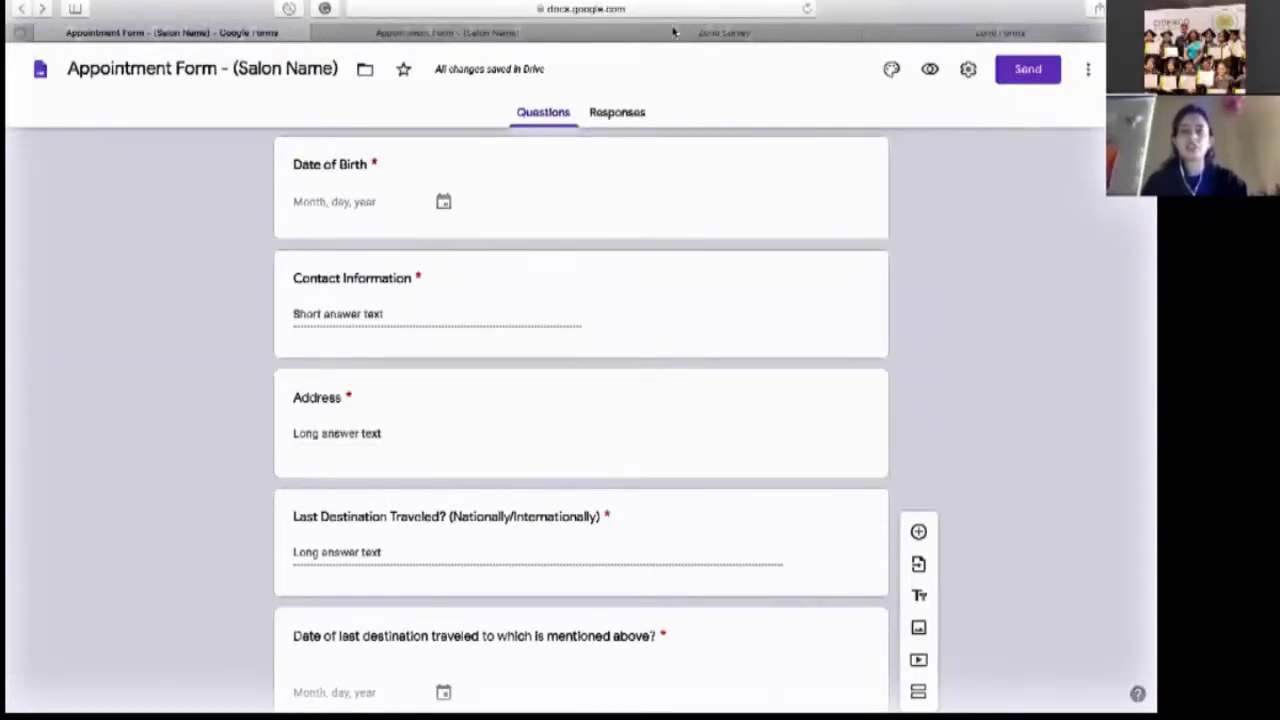
Switch to Zoho Survey, look at the My Surveys list and go back to the previous page.
click(737, 30)
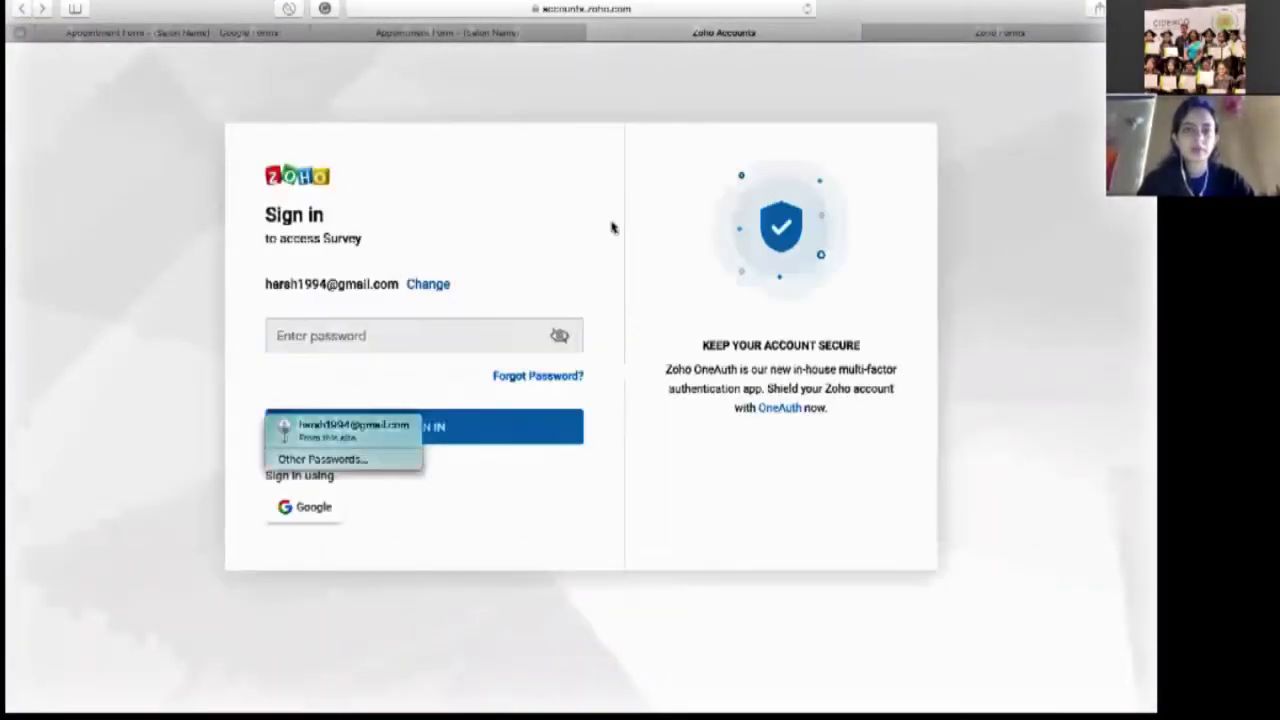
click(708, 441)
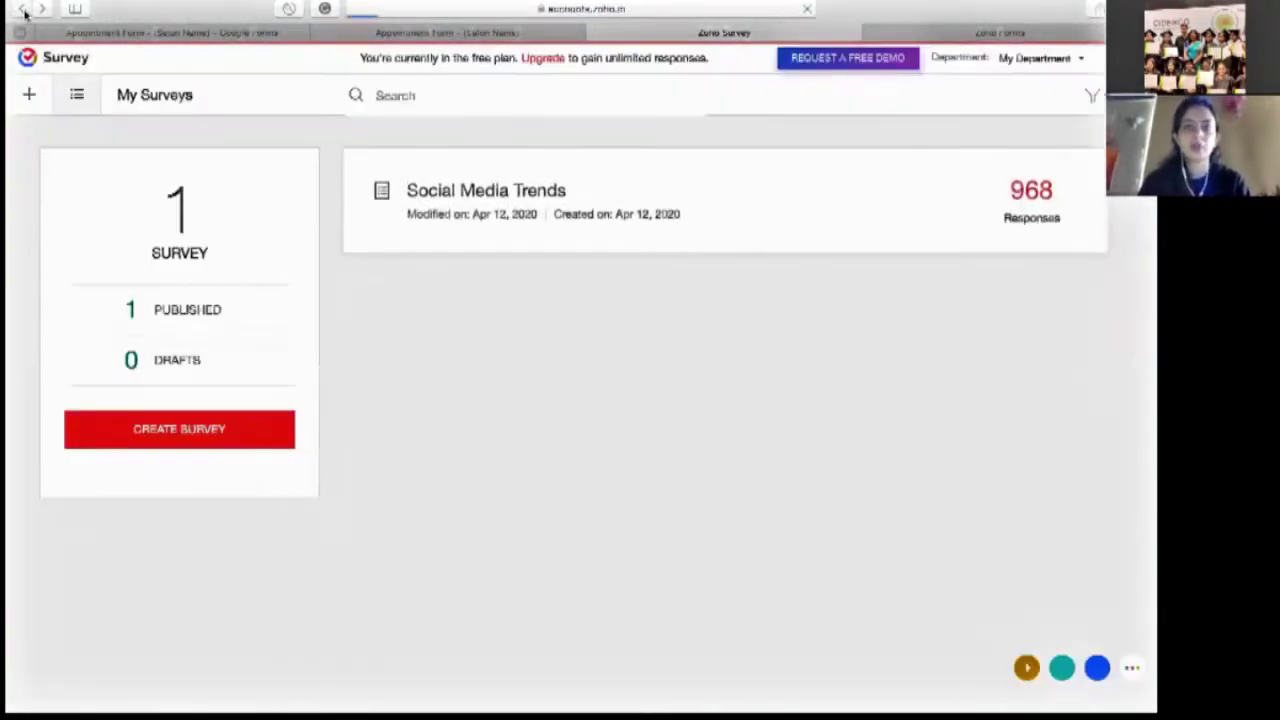
click(24, 13)
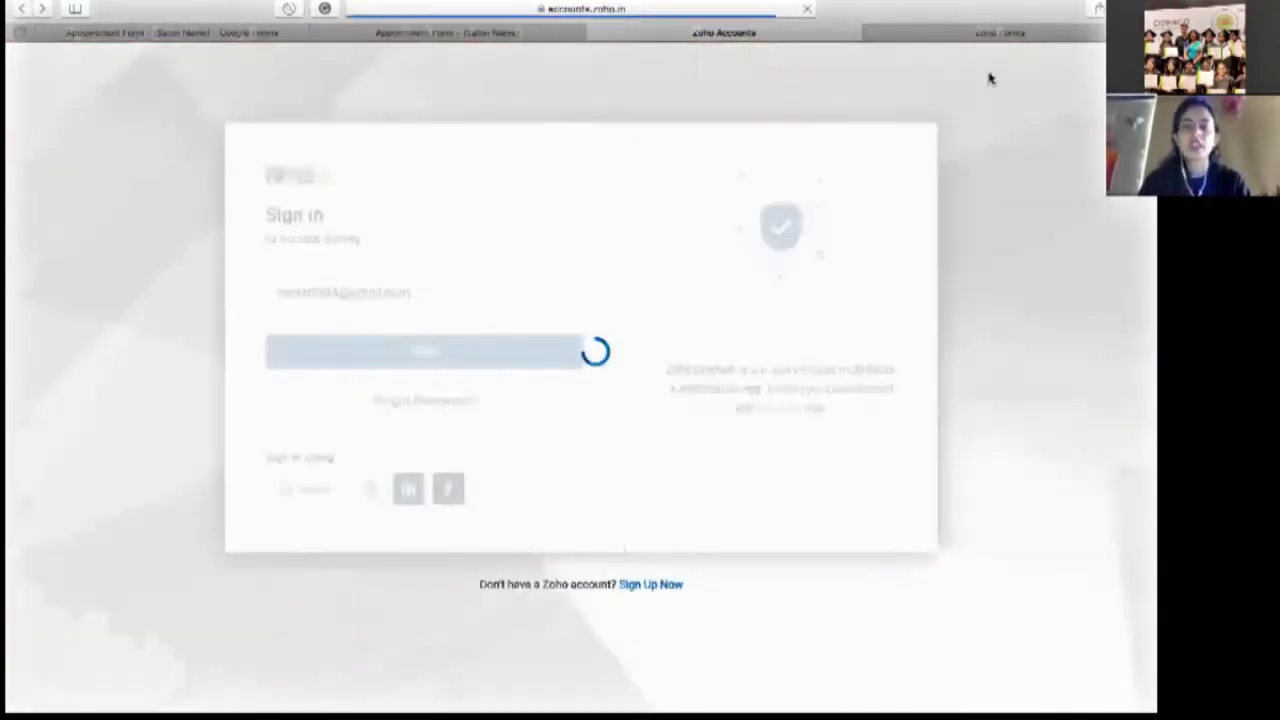
Switch to Zoho Forms and examine the Hygiene & Safety Form's title, salon logo and photograph upload field.
click(985, 35)
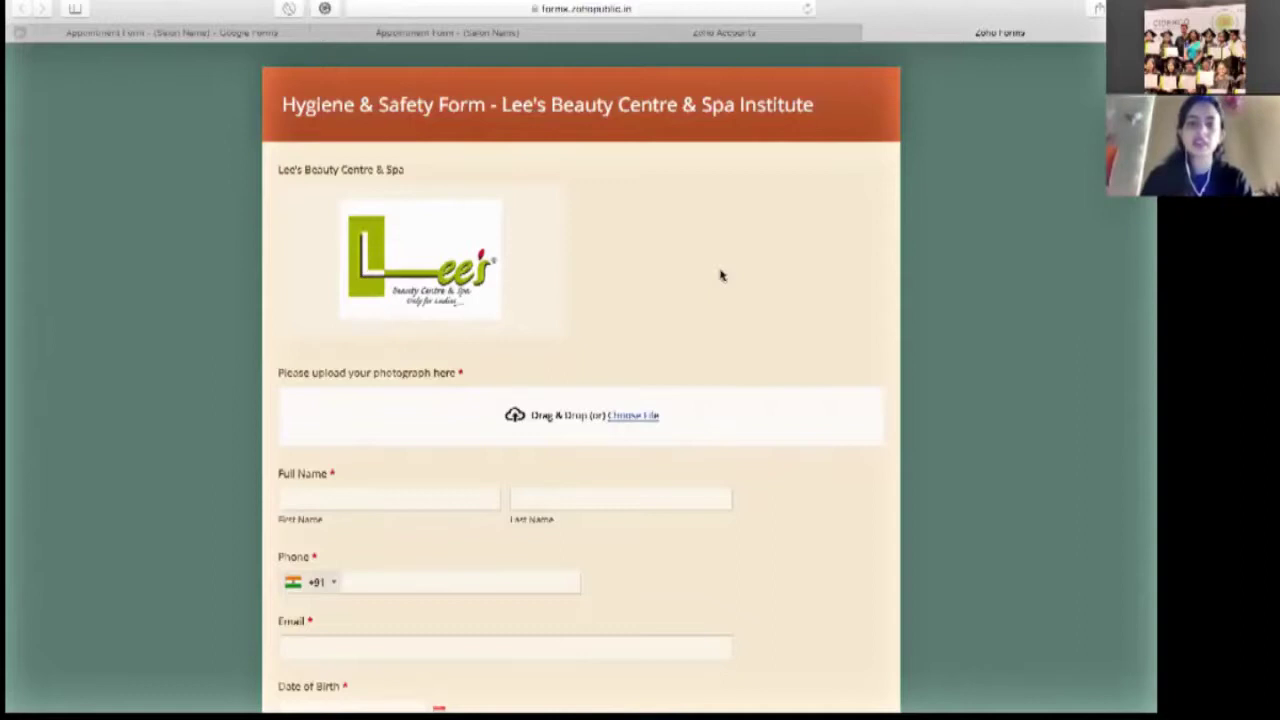
scroll(720, 275, down, 2)
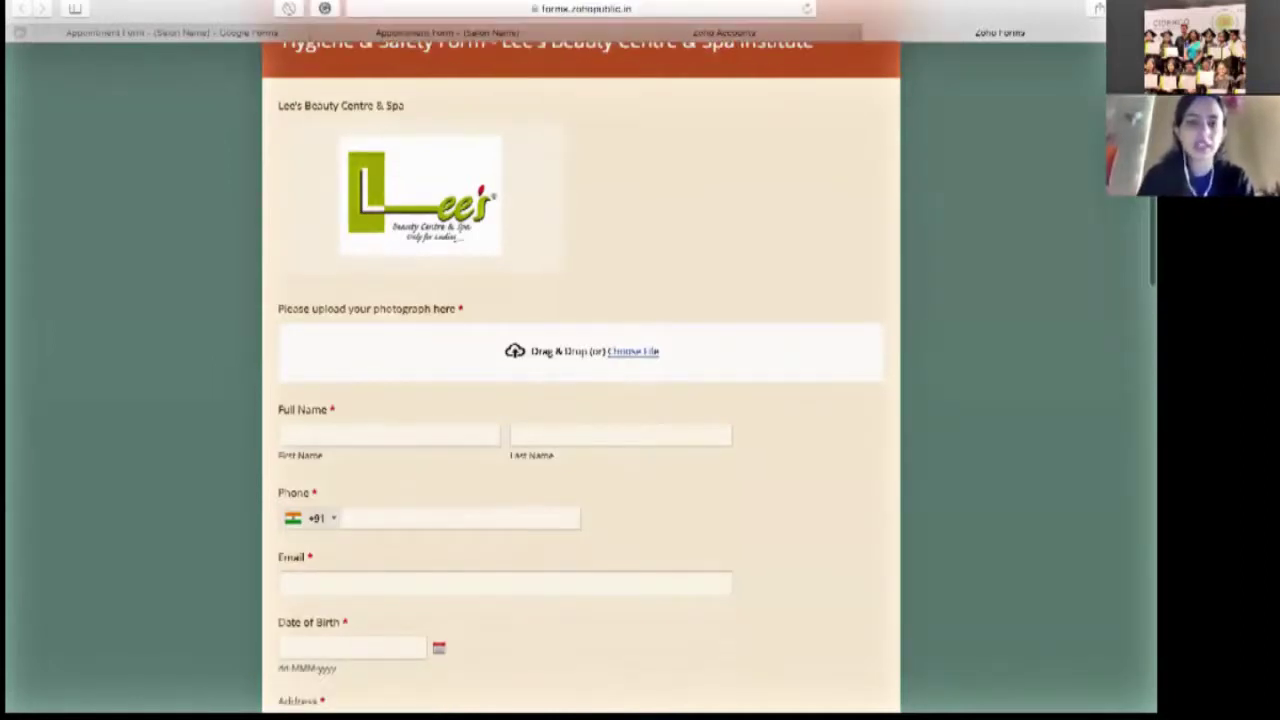
scroll(580, 380, up, 1)
scroll(580, 380, up, 1)
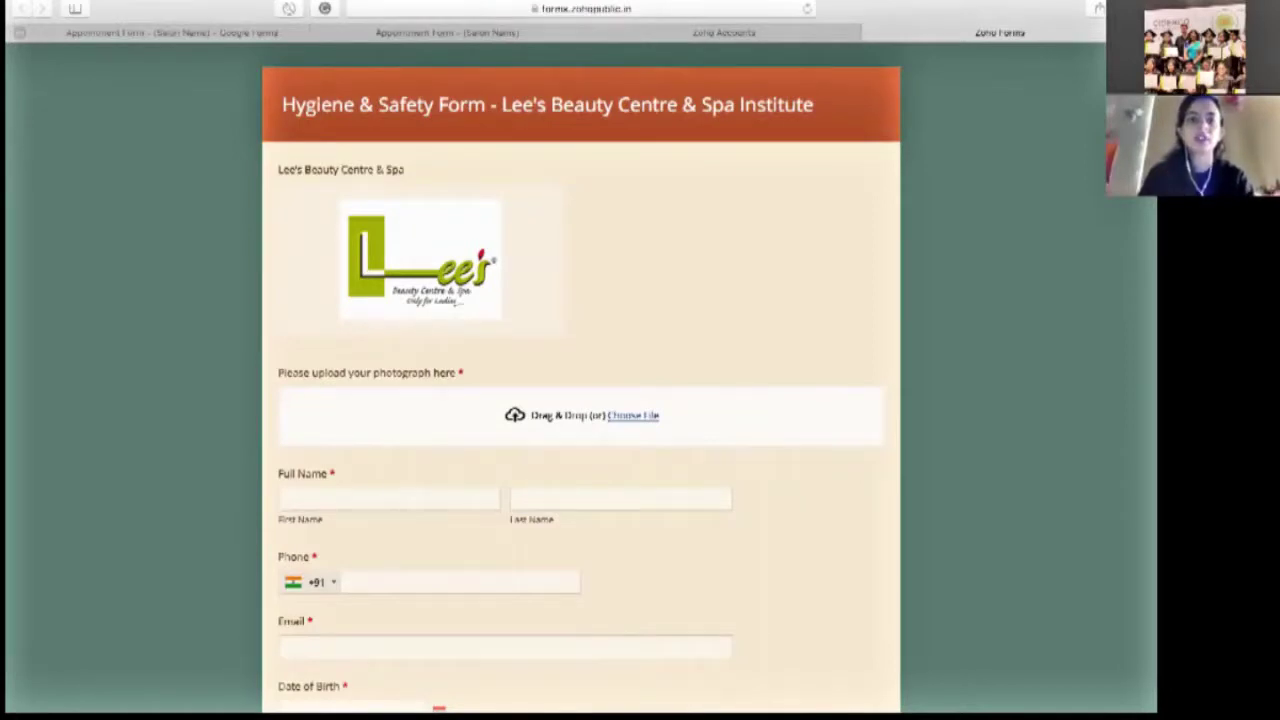
scroll(580, 400, down, 3)
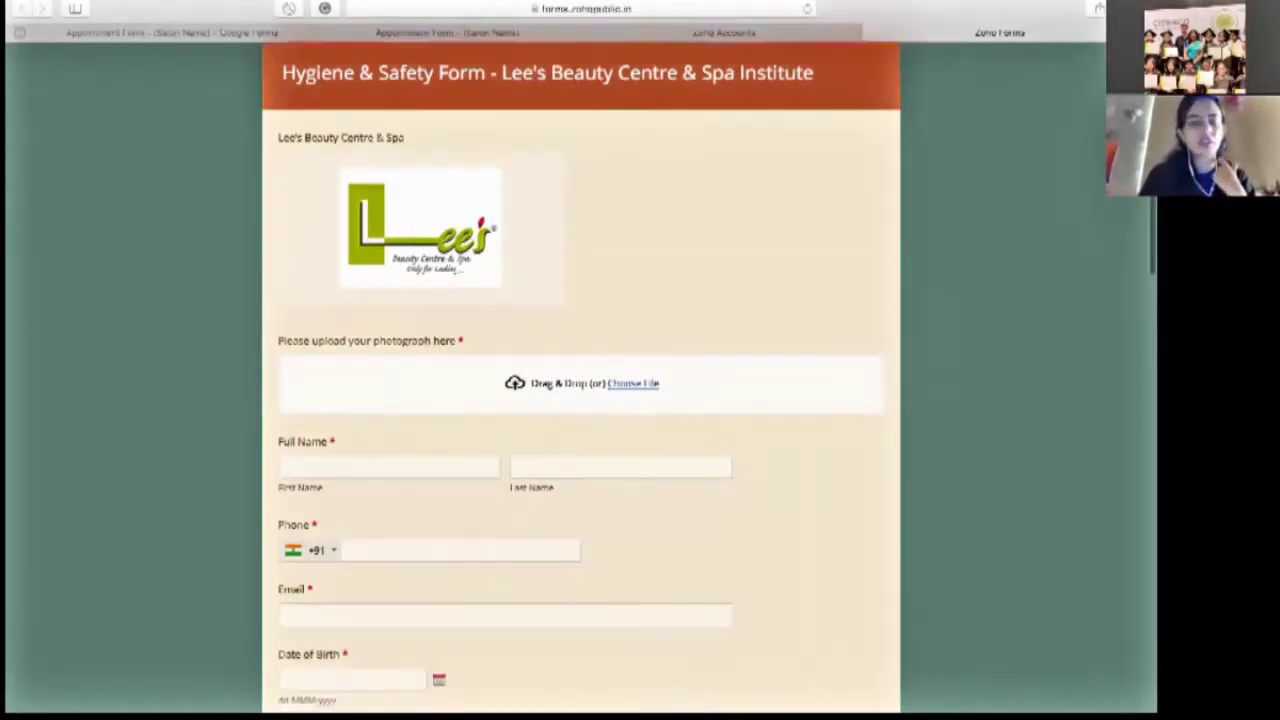
scroll(580, 400, up, 2)
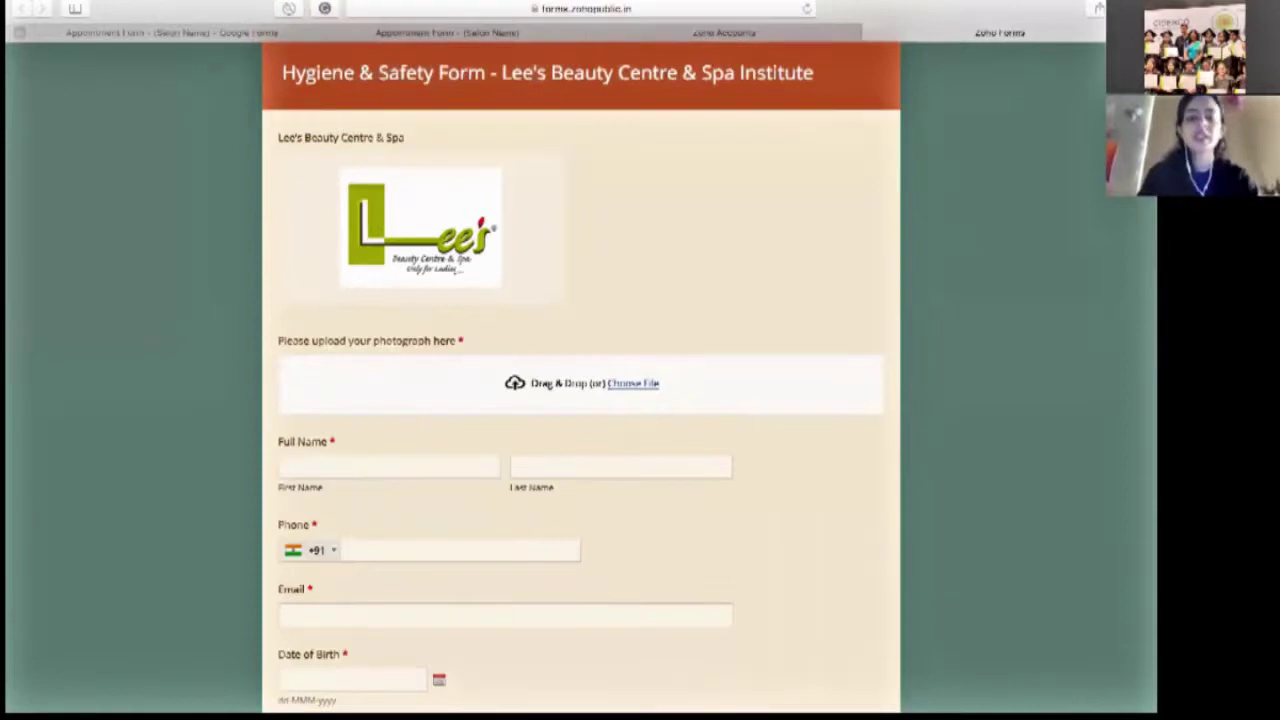
scroll(580, 400, up, 1)
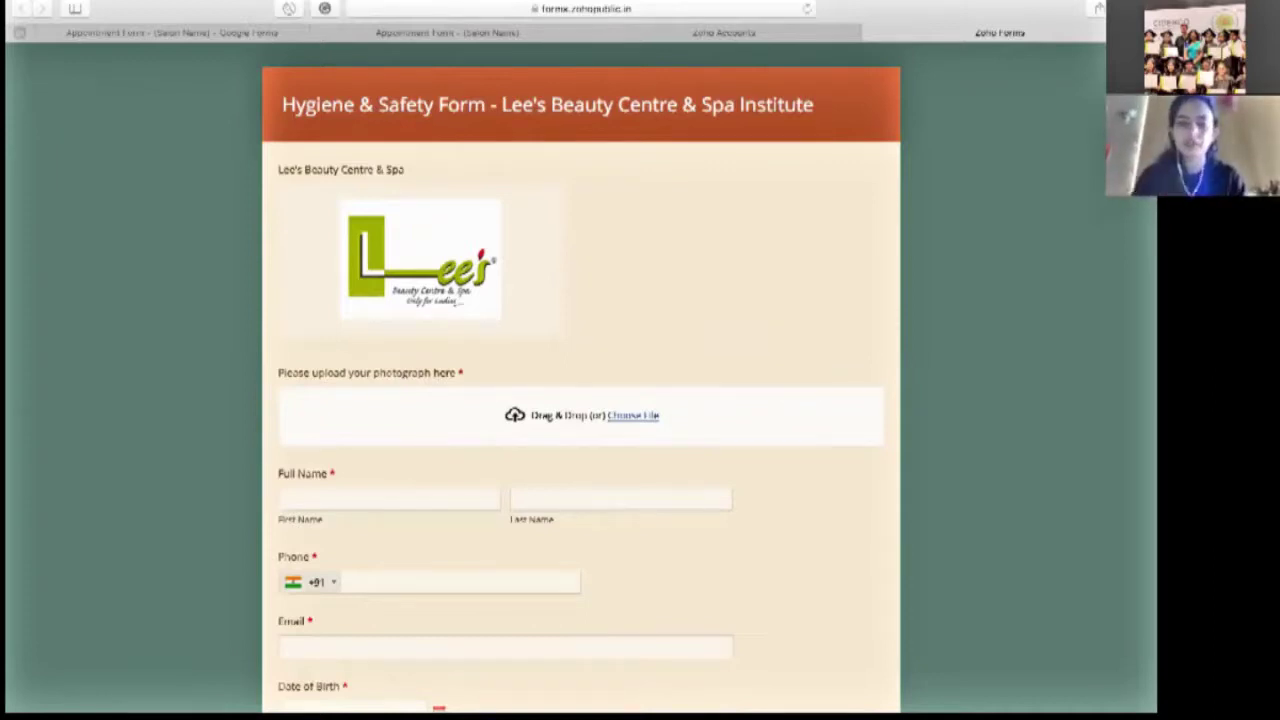
Examine the sample form's photograph upload, full name, phone, email, date of birth and address fields.
scroll(580, 400, down, 2)
scroll(580, 400, down, 1)
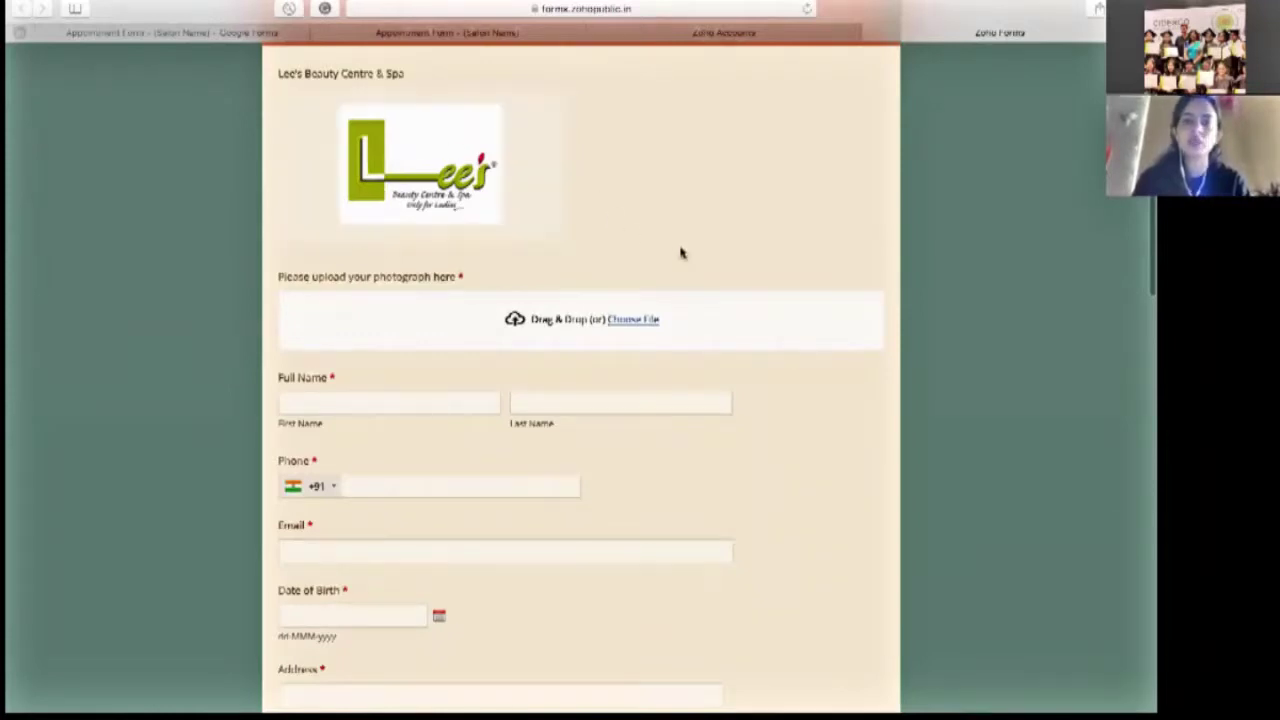
scroll(686, 251, down, 3)
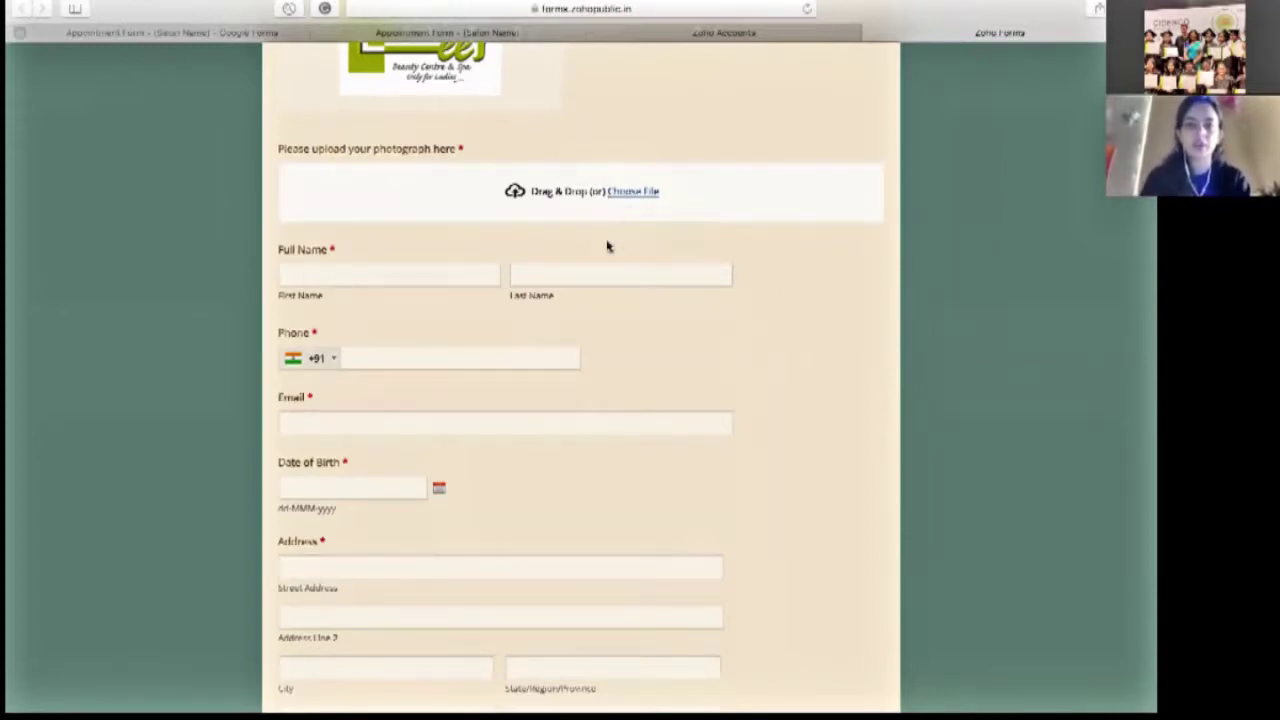
scroll(607, 246, down, 1)
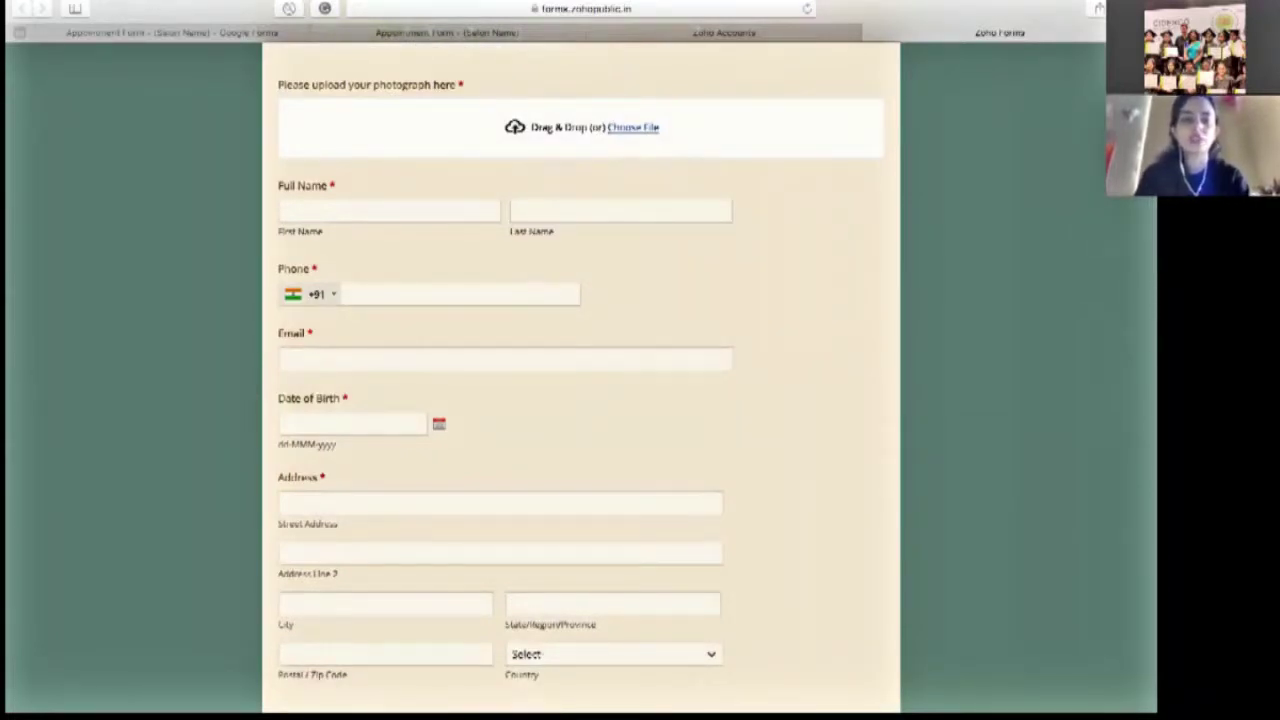
scroll(581, 378, up, 3)
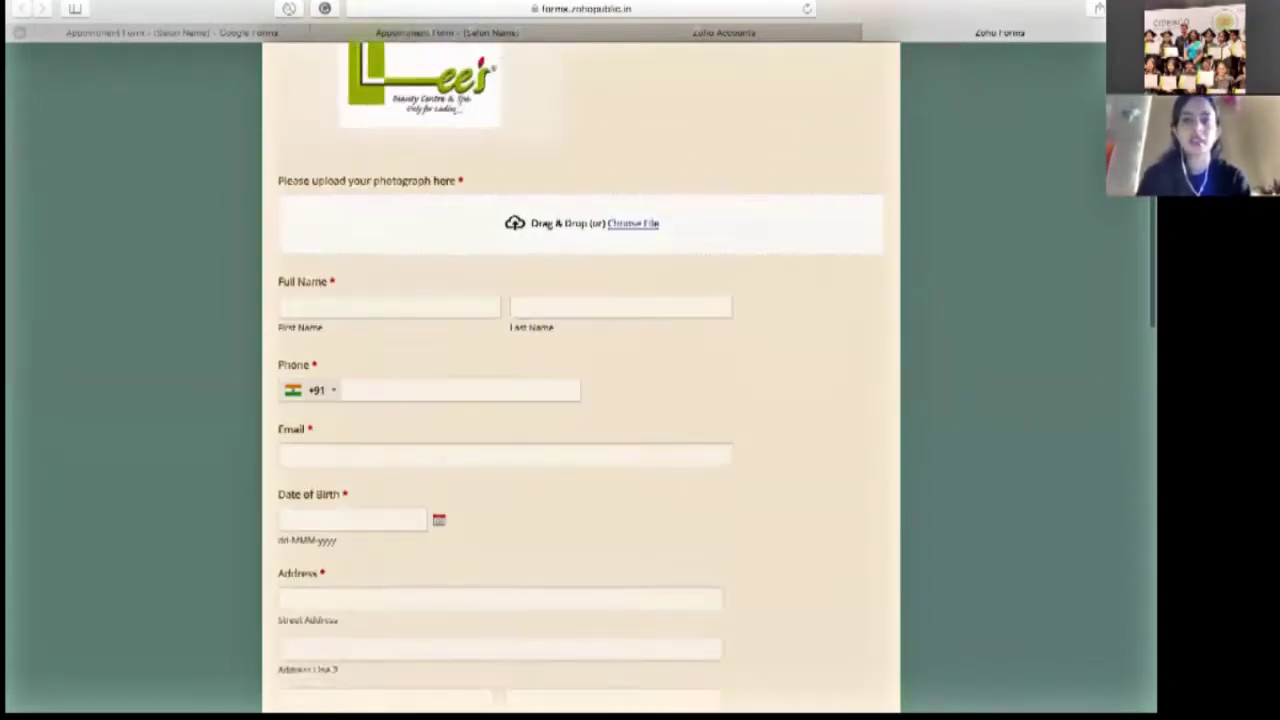
scroll(581, 378, up, 1)
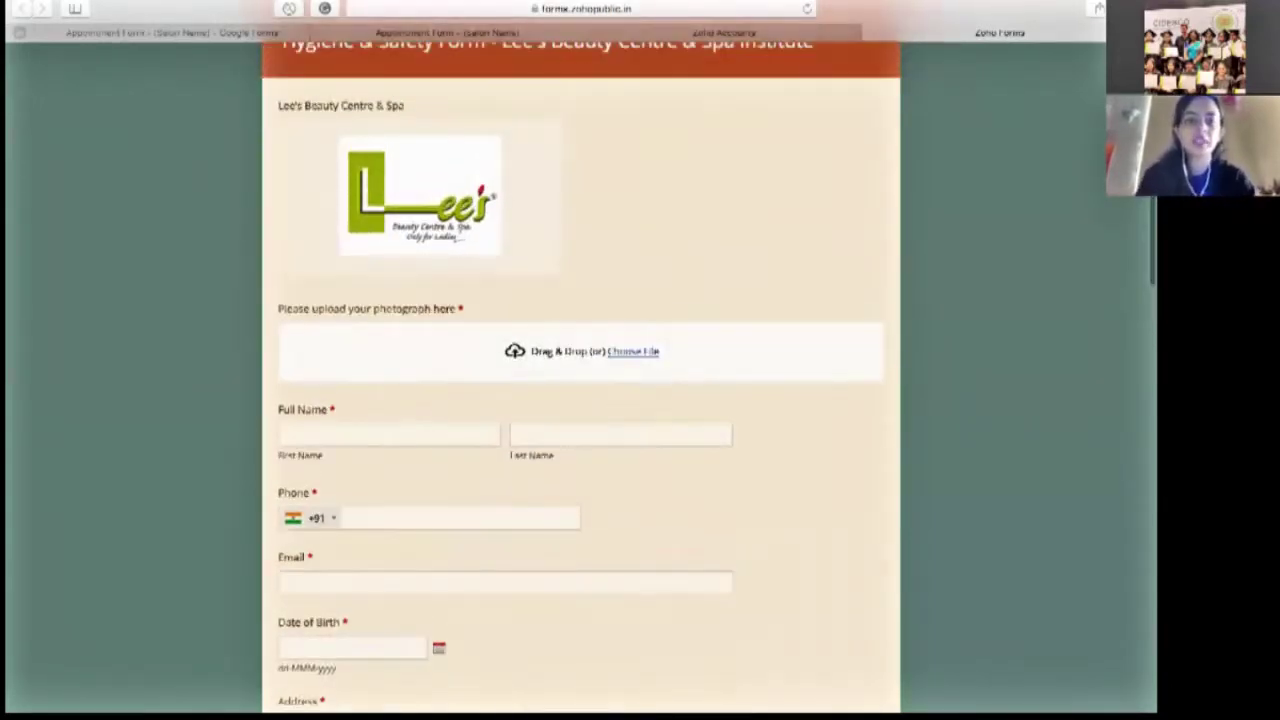
scroll(581, 378, down, 4)
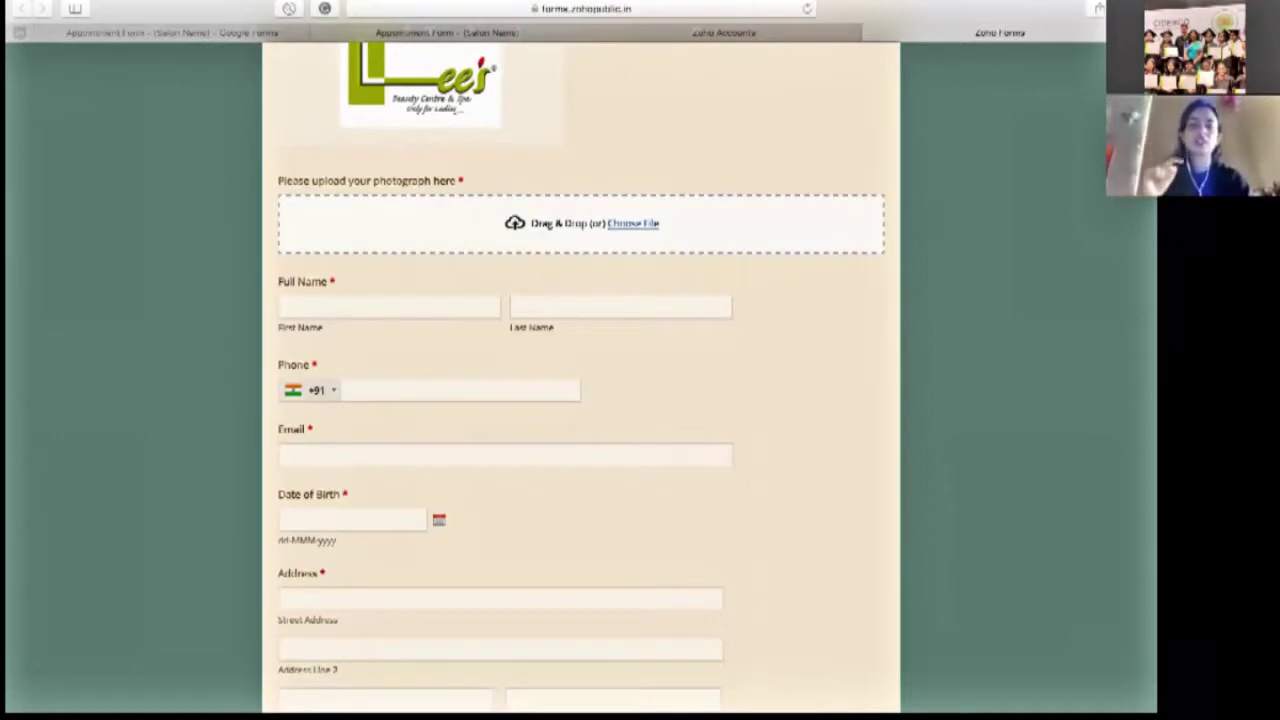
scroll(365, 232, down, 3)
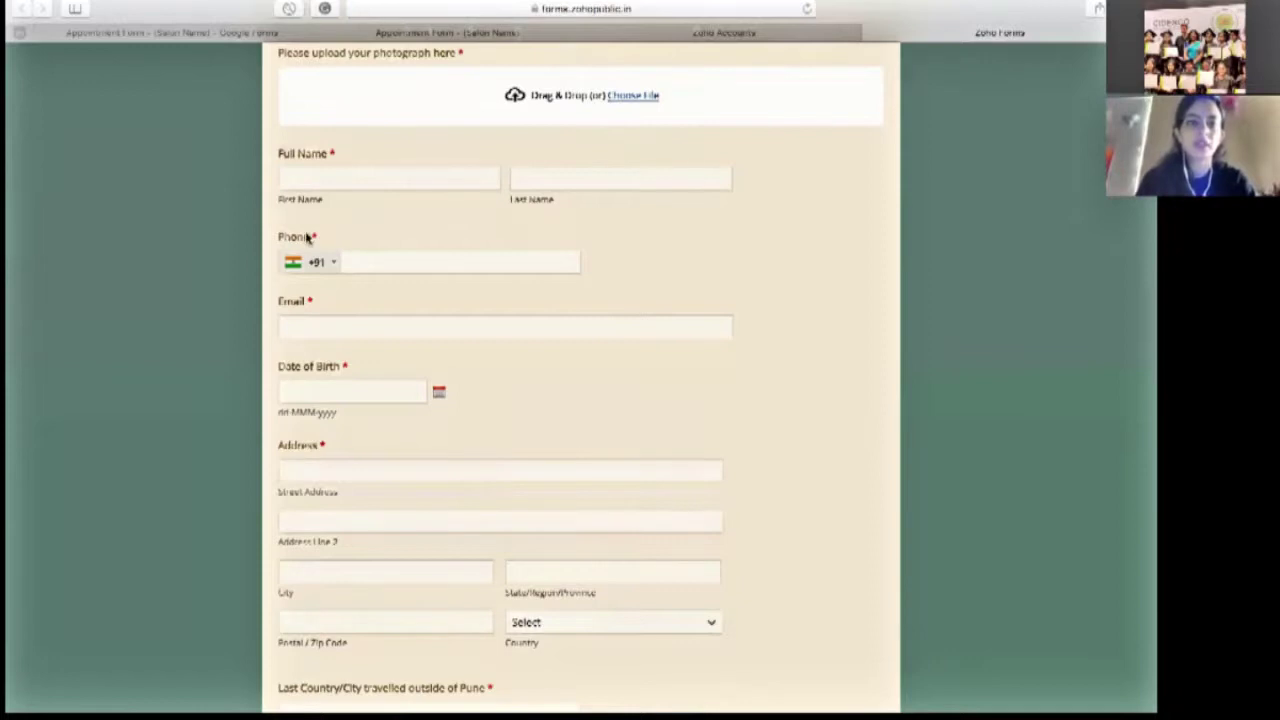
Look at the phone field's country codes and number entry without filling them in, and continue to the address and travel questions.
click(322, 263)
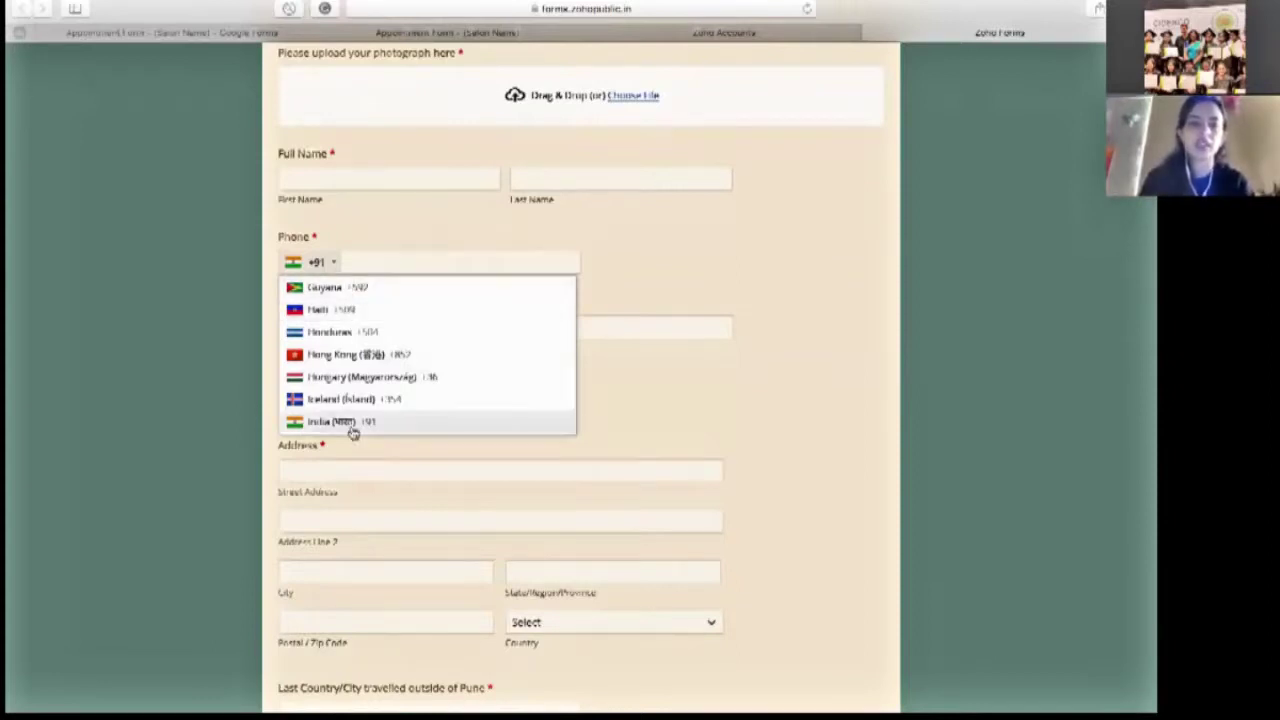
click(372, 239)
click(352, 261)
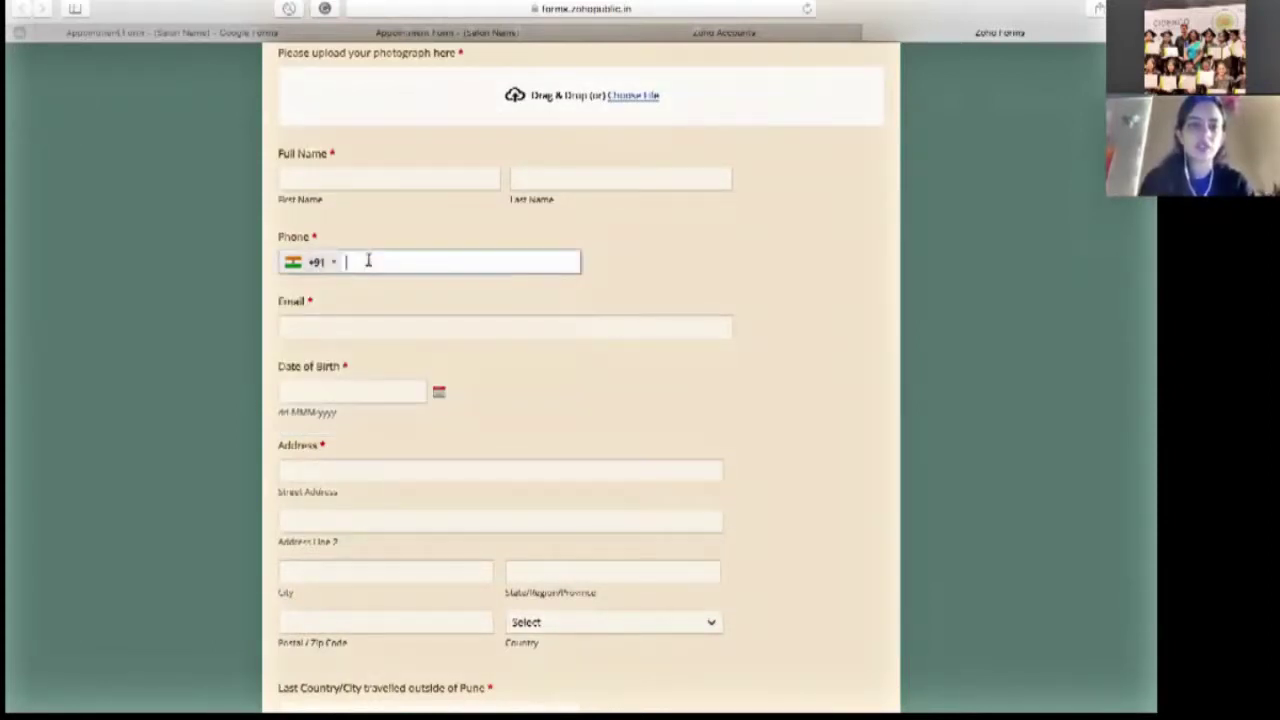
click(354, 303)
scroll(380, 300, down, 2)
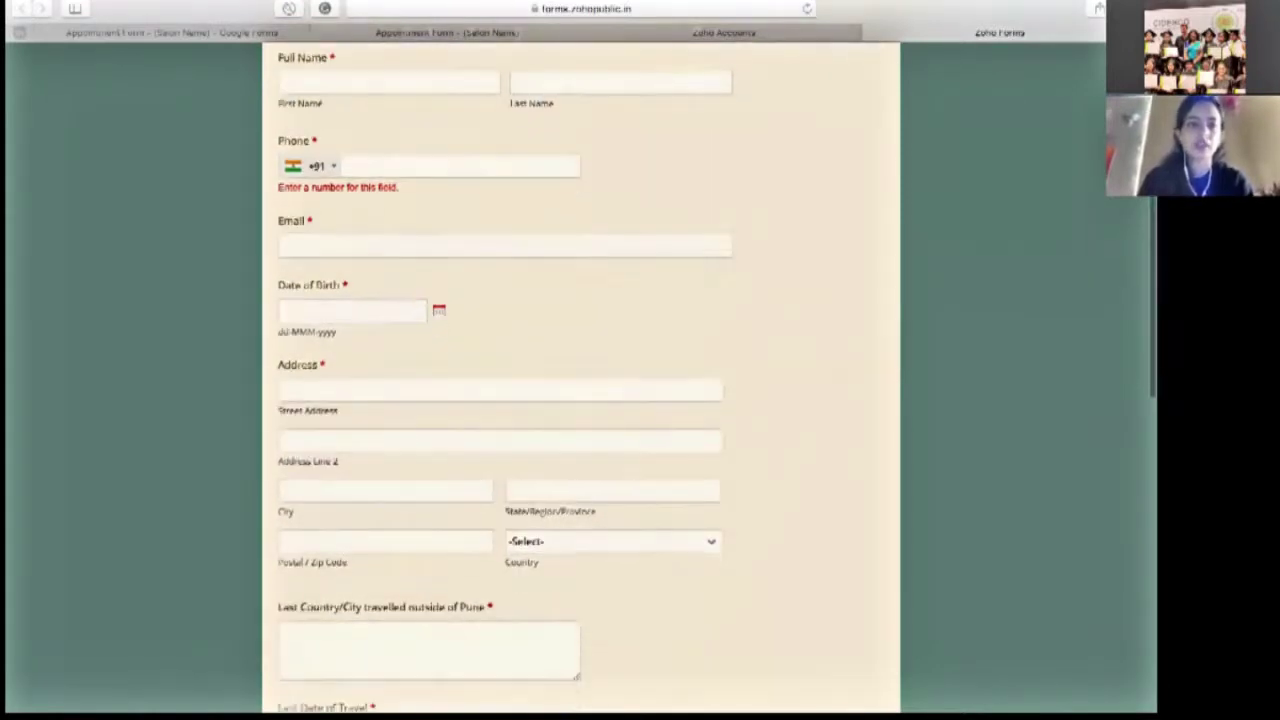
Look at the date of birth calendar and the address fields without filling them in.
click(357, 311)
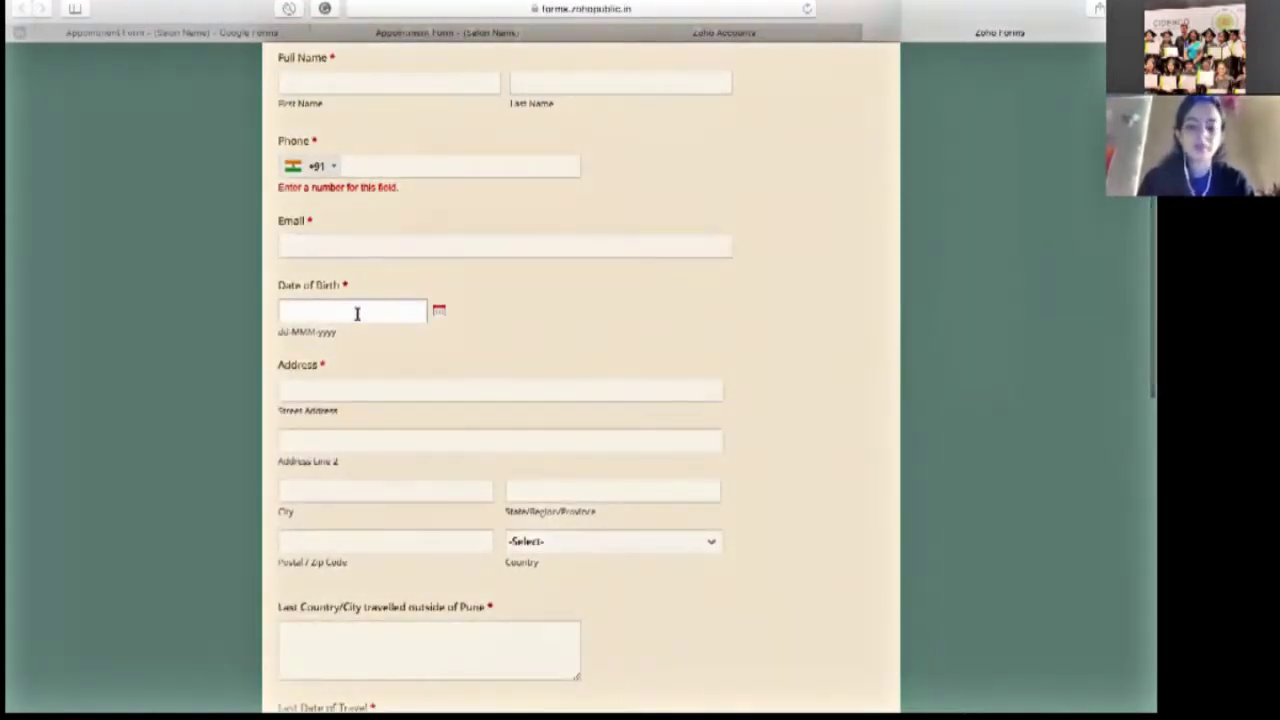
scroll(400, 290, down, 1)
click(441, 249)
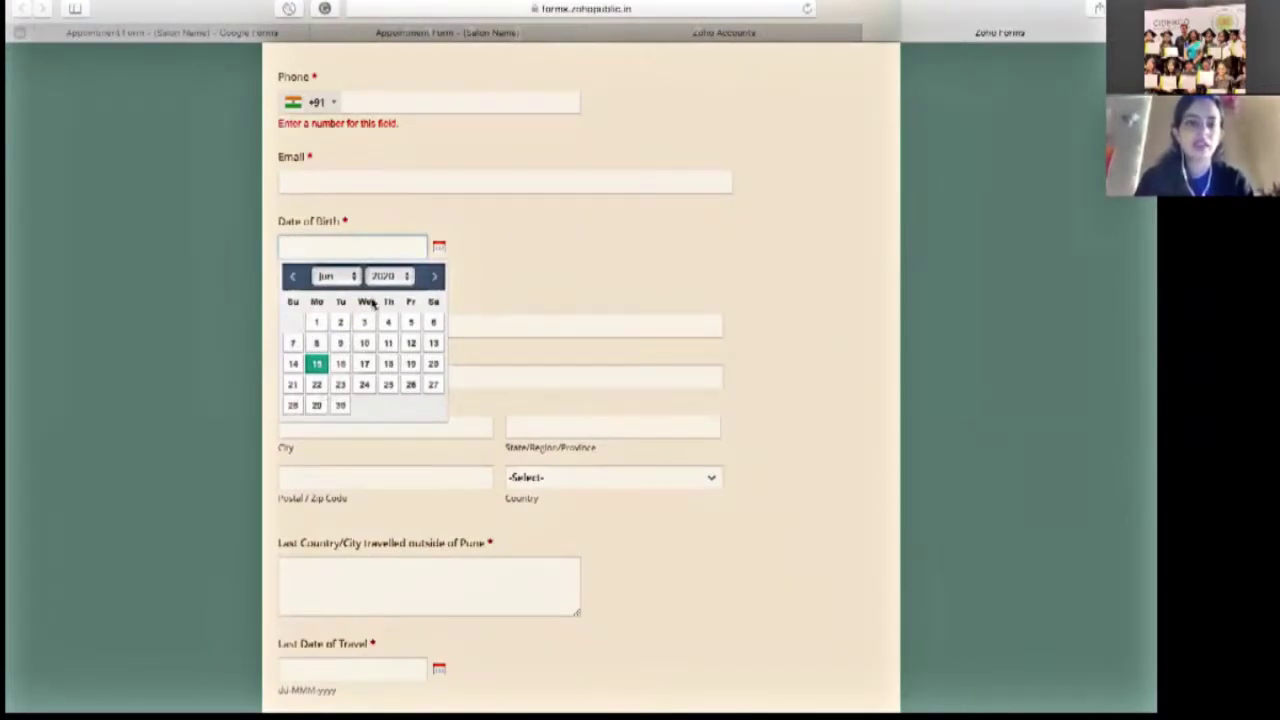
click(529, 267)
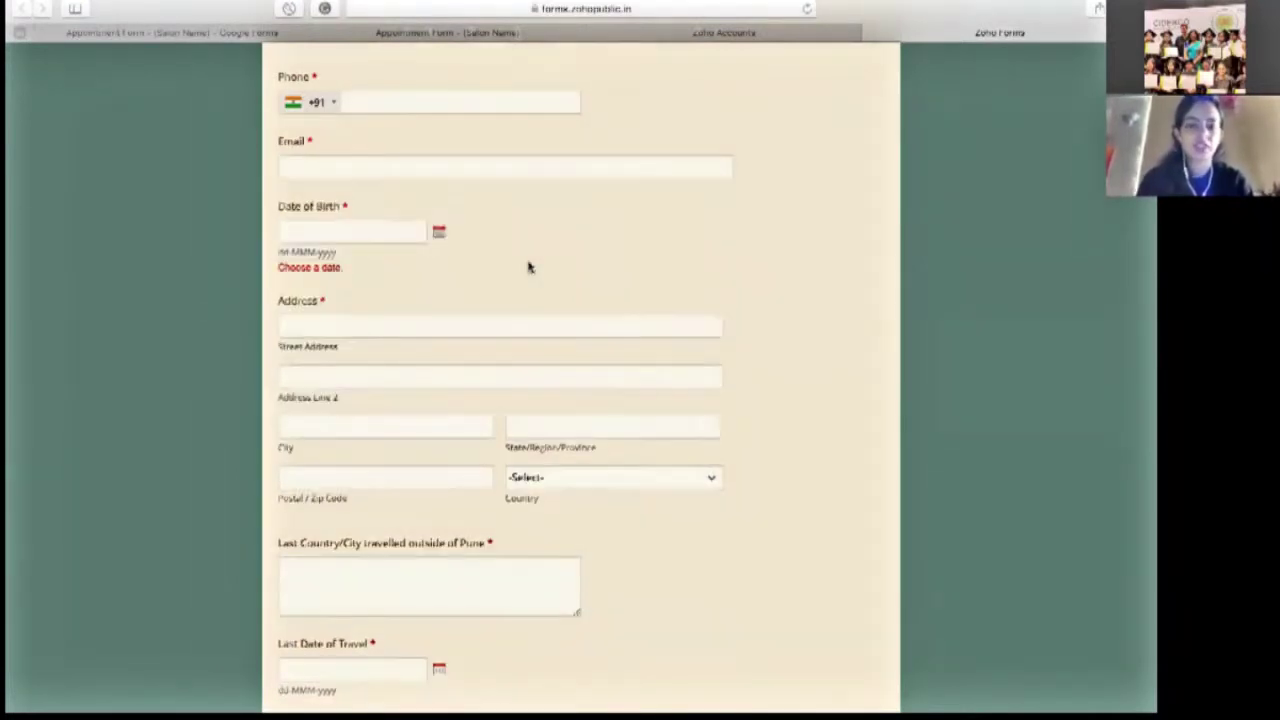
scroll(529, 267, down, 3)
click(386, 207)
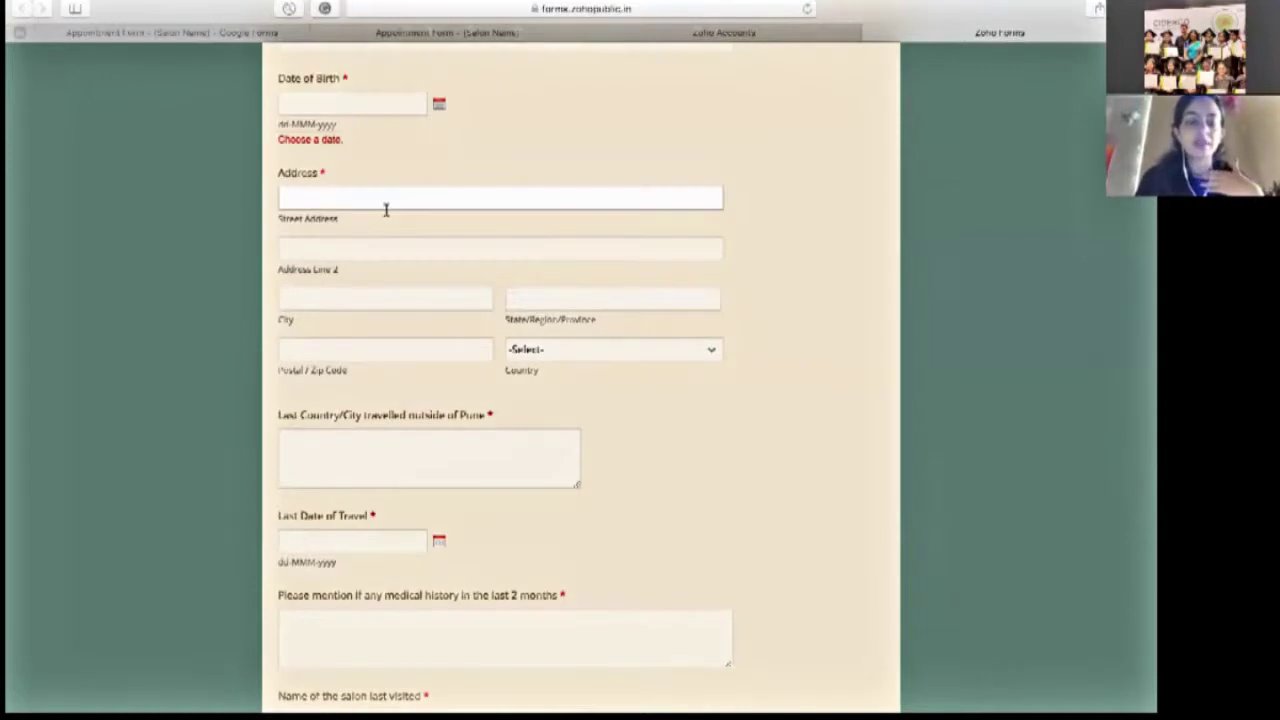
click(328, 249)
click(311, 346)
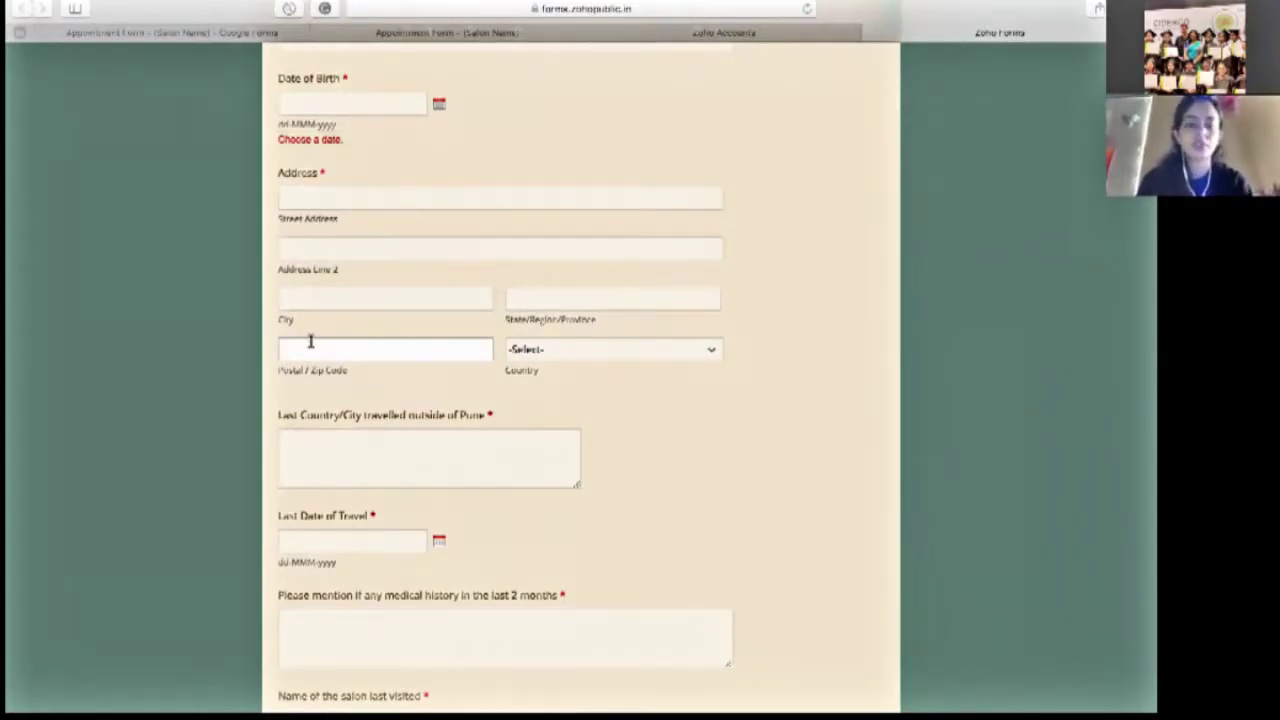
click(726, 437)
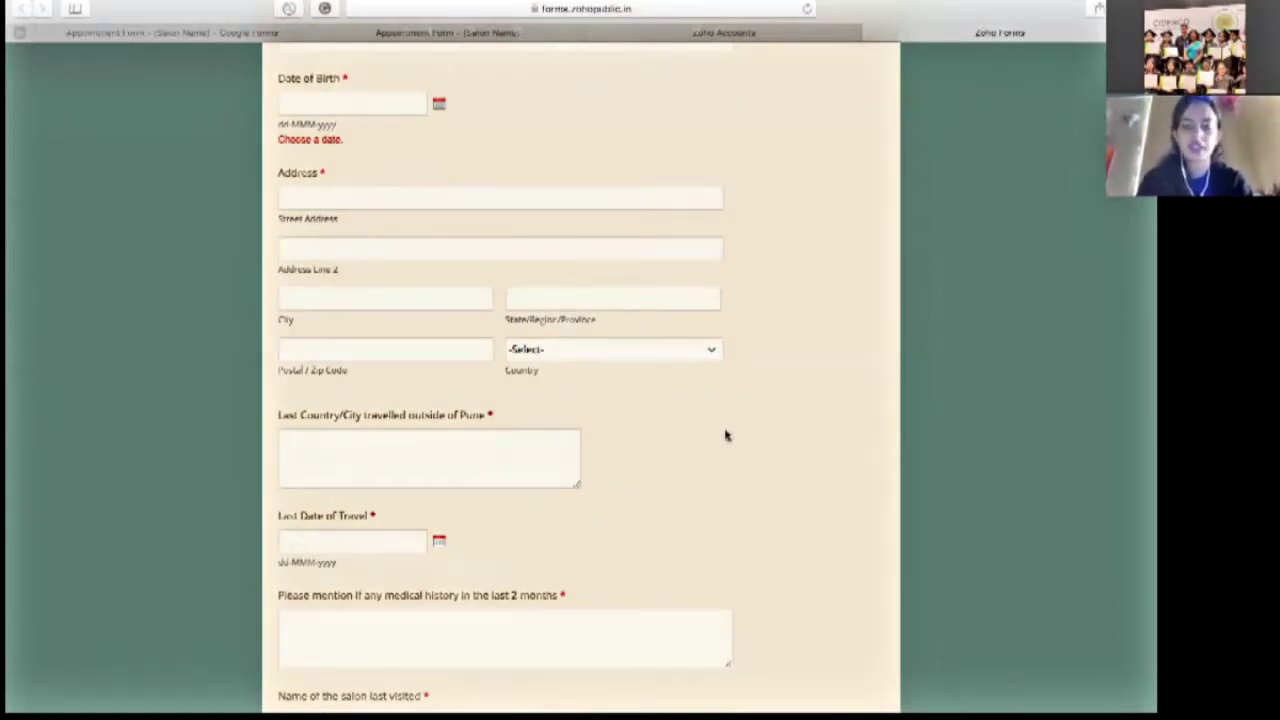
Look at the question on the last country or city travelled to outside Pune, leaving the answer empty.
scroll(726, 437, down, 3)
scroll(726, 437, down, 2)
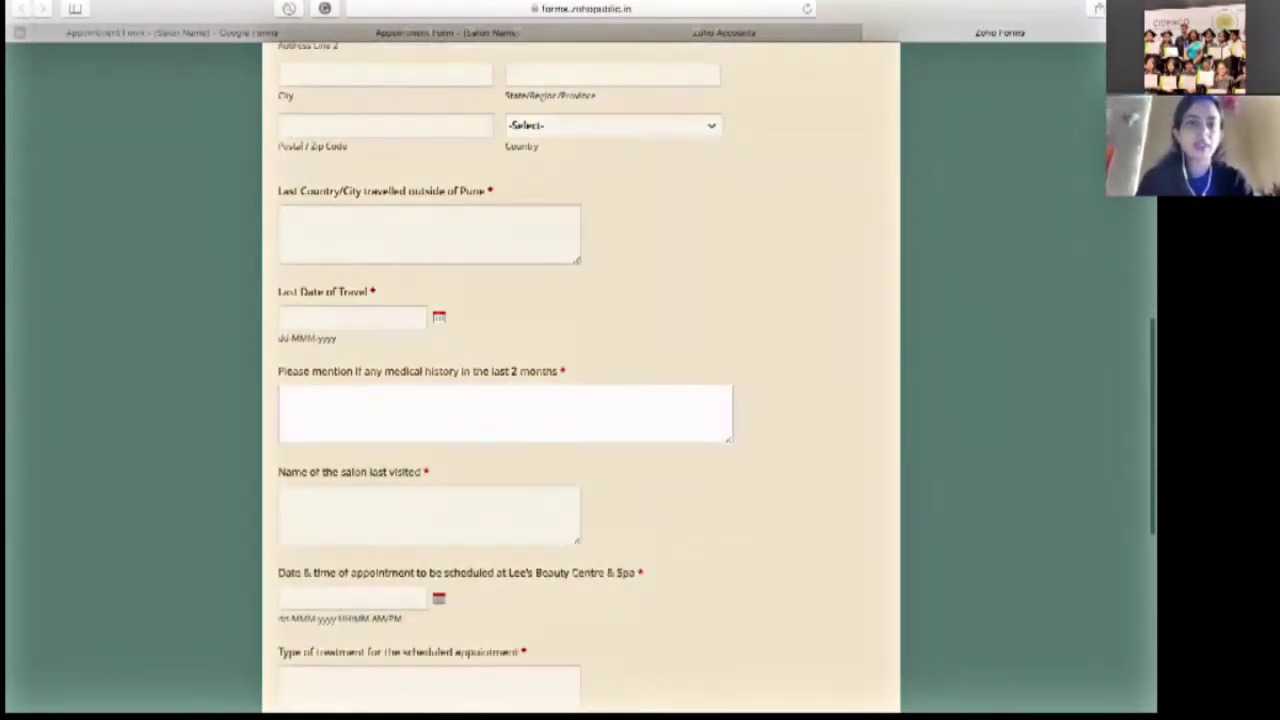
click(366, 221)
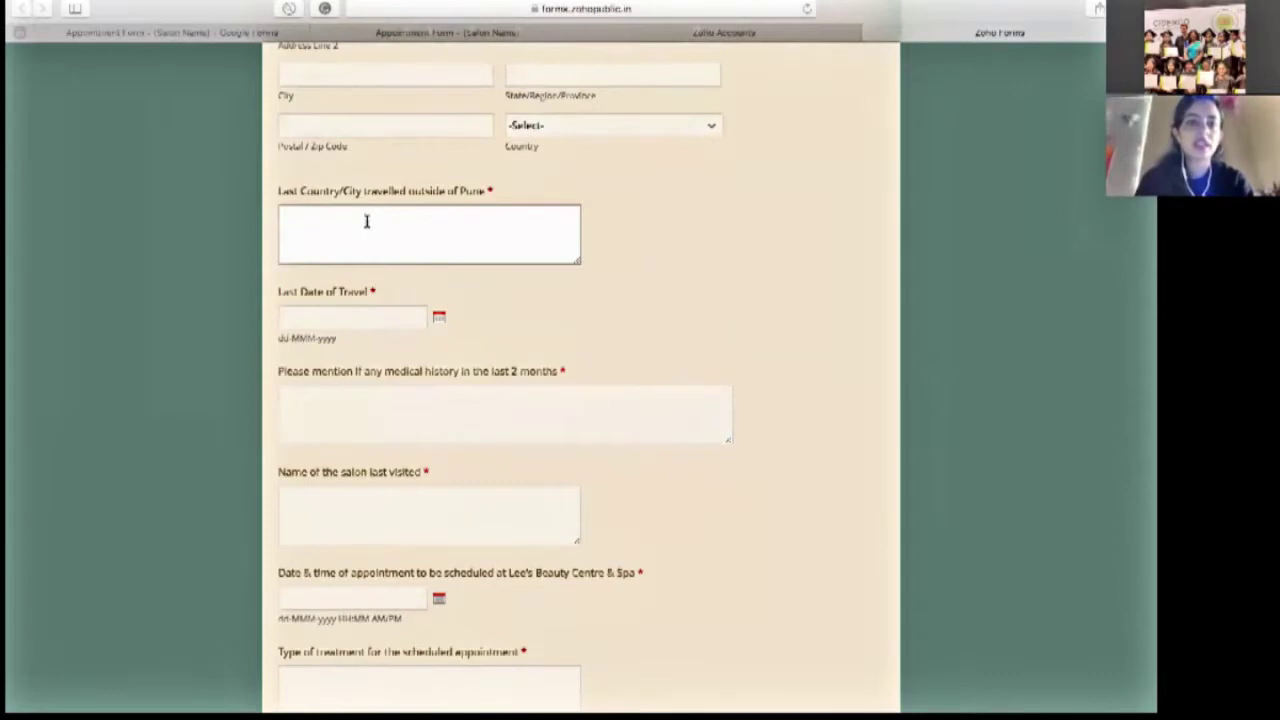
click(440, 240)
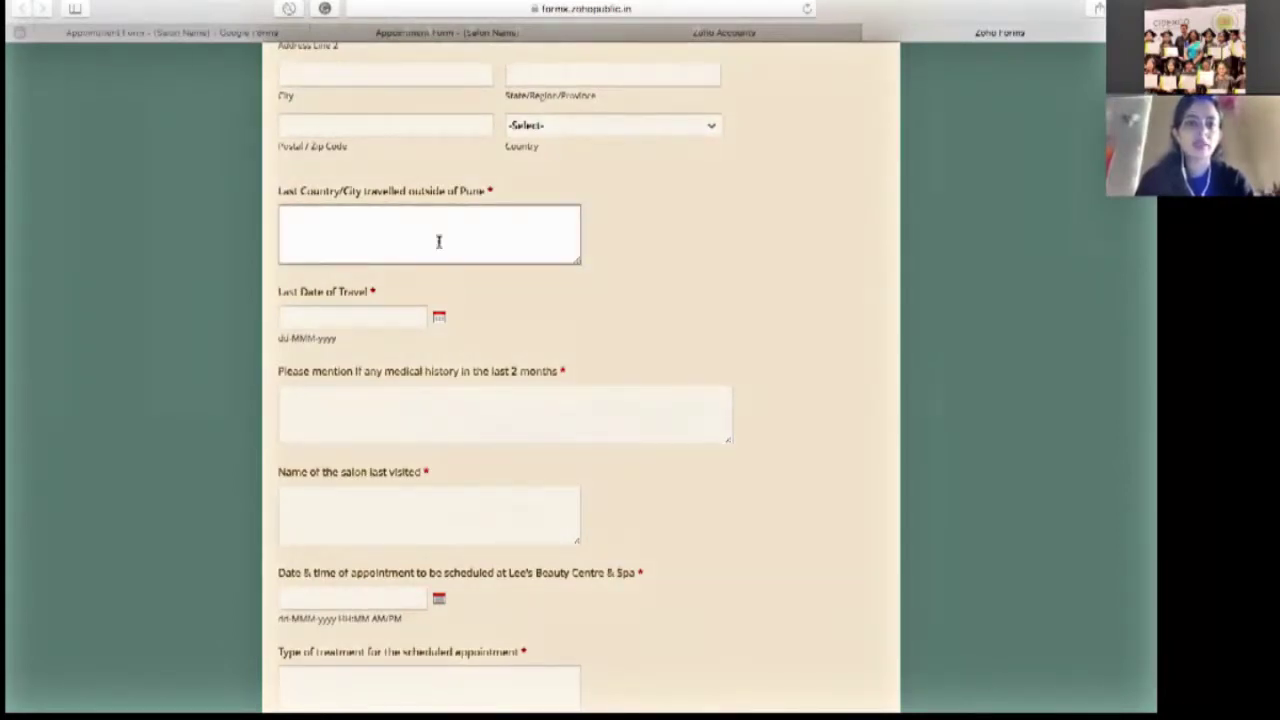
click(543, 329)
click(466, 220)
click(514, 315)
scroll(517, 314, down, 2)
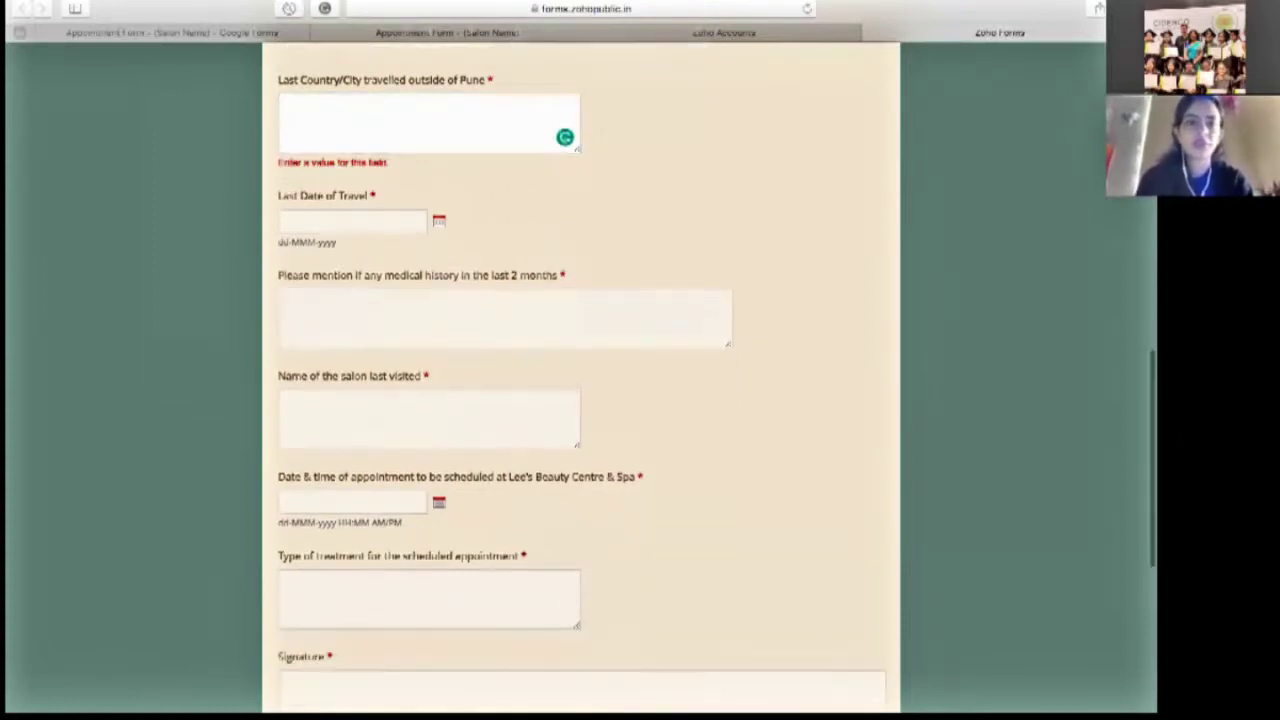
Look at the calendar of the Last Date of Travel field without choosing a date.
click(440, 223)
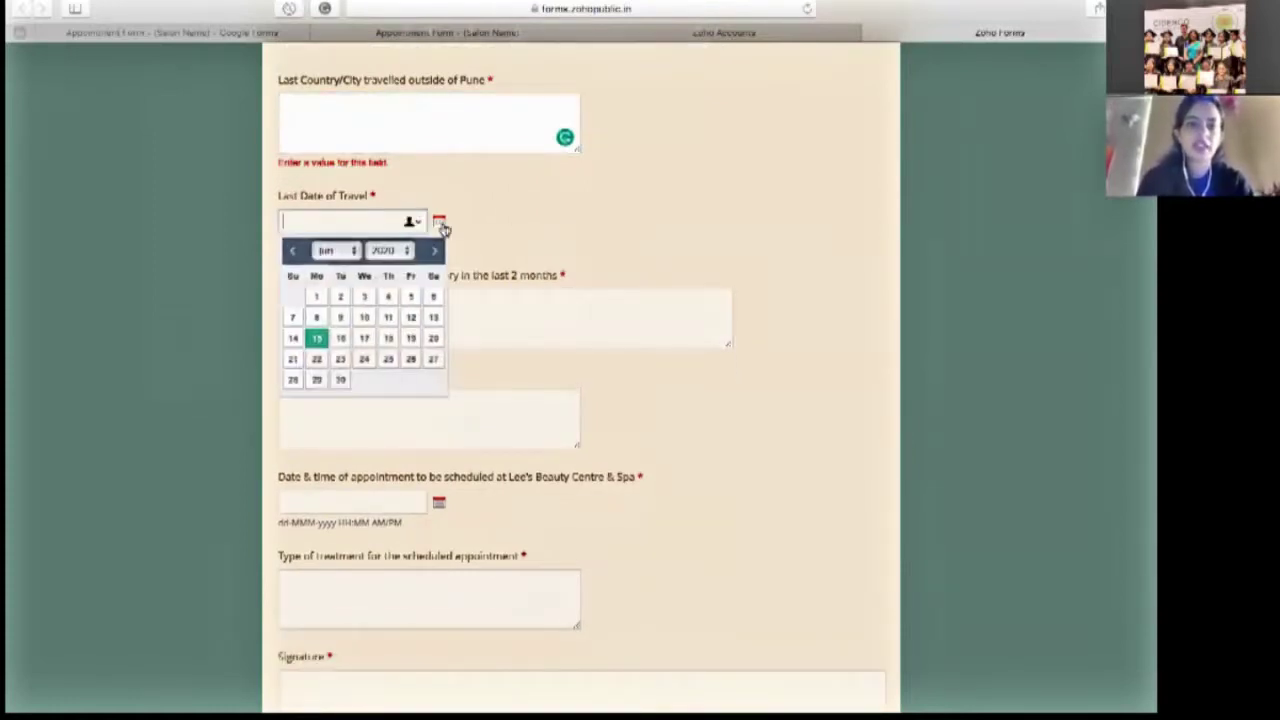
click(505, 220)
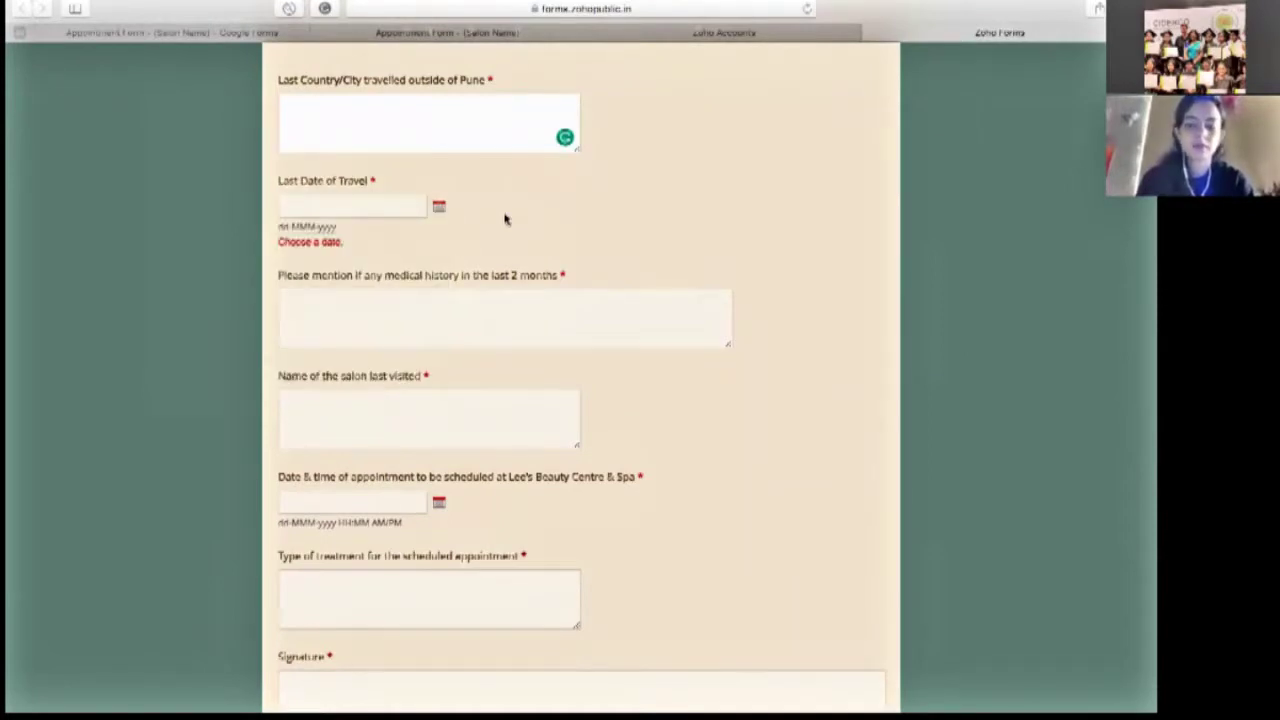
scroll(505, 220, up, 2)
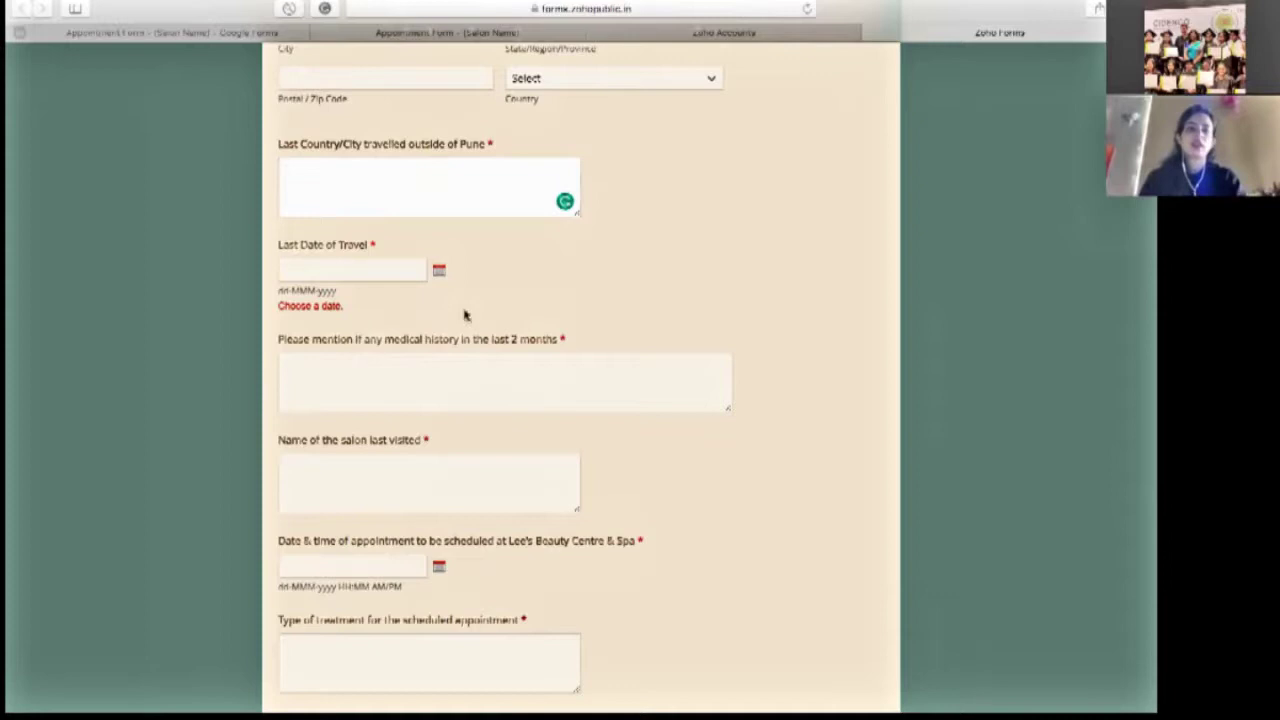
click(438, 272)
click(602, 288)
scroll(602, 288, down, 2)
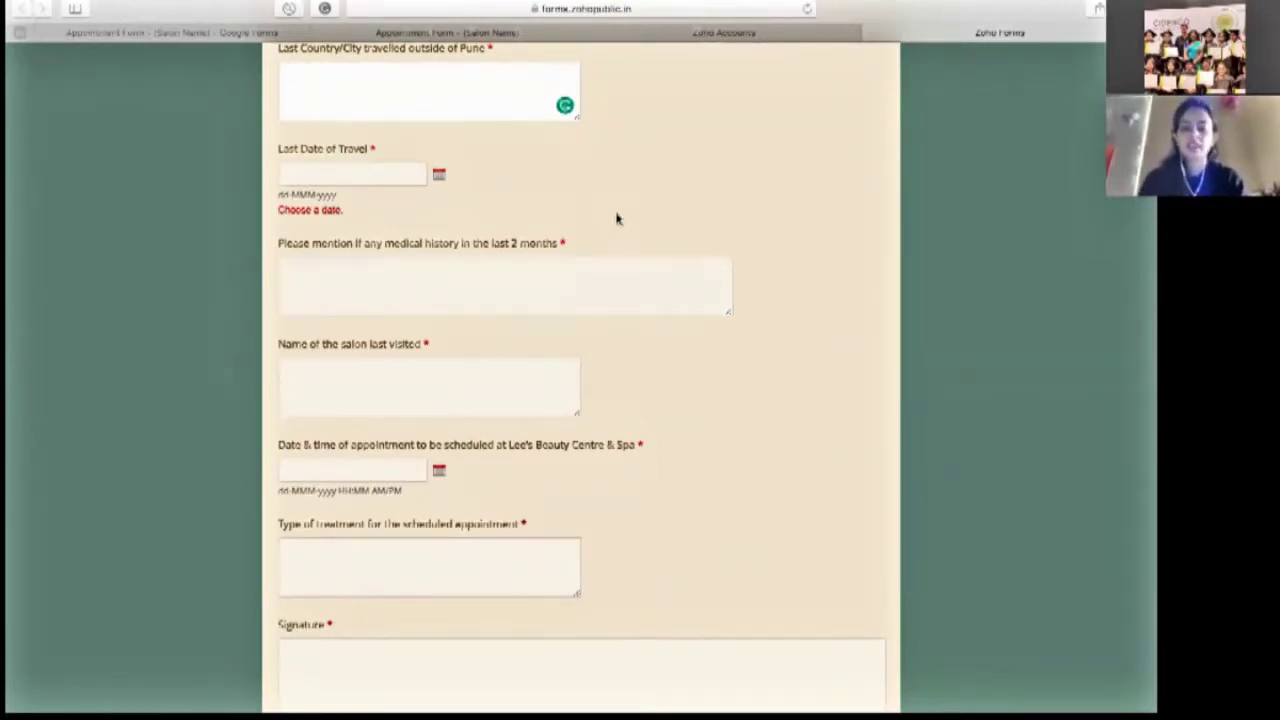
Look at the medical history and last visited salon questions without answering them.
click(551, 274)
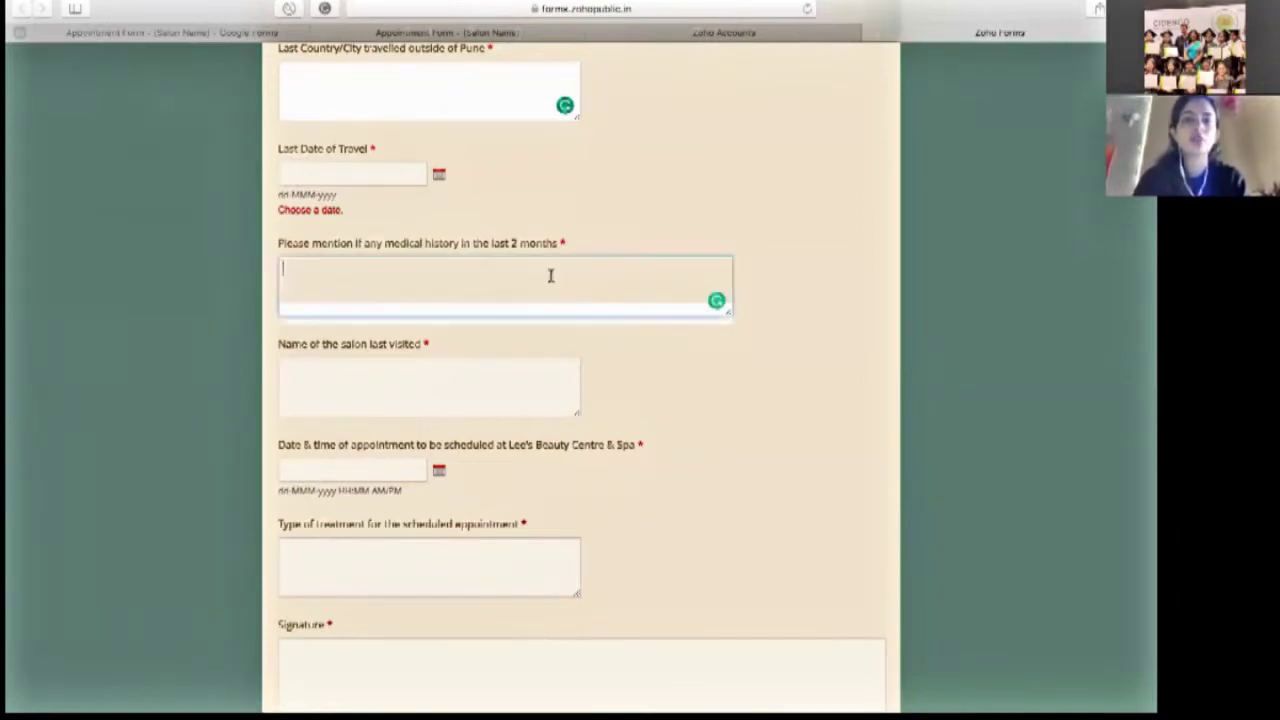
click(672, 397)
scroll(672, 397, down, 2)
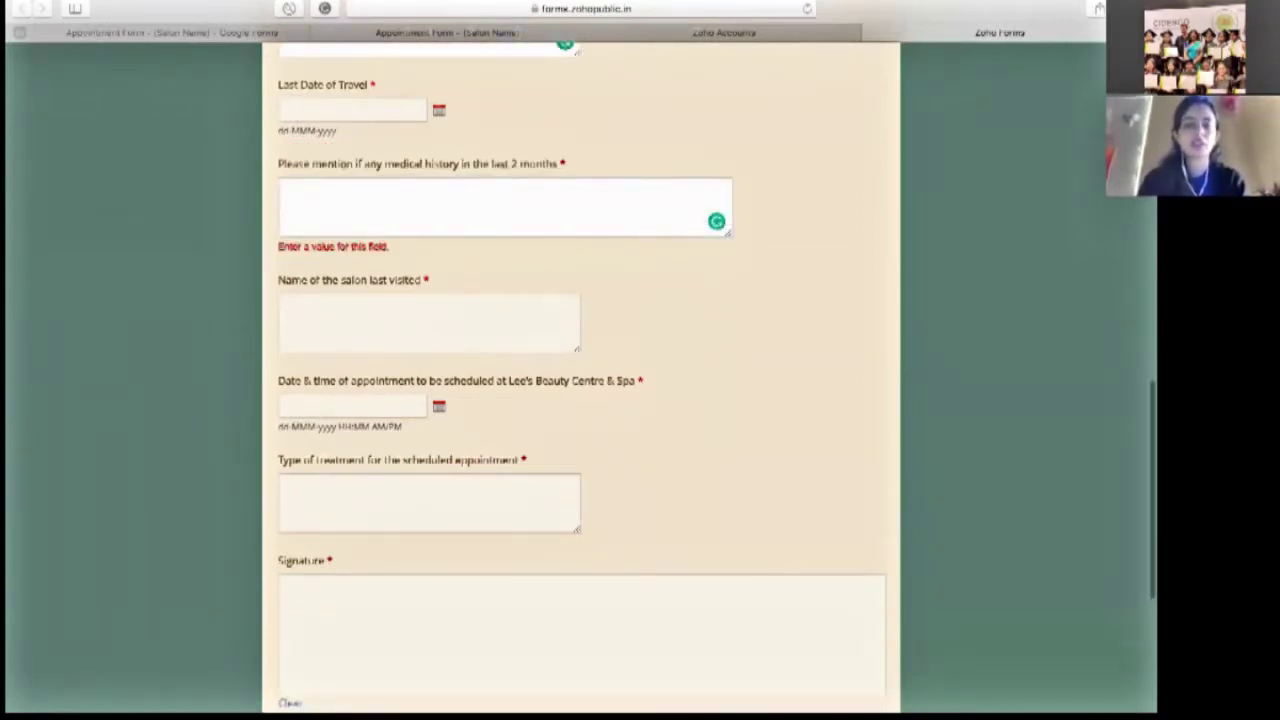
scroll(672, 397, down, 2)
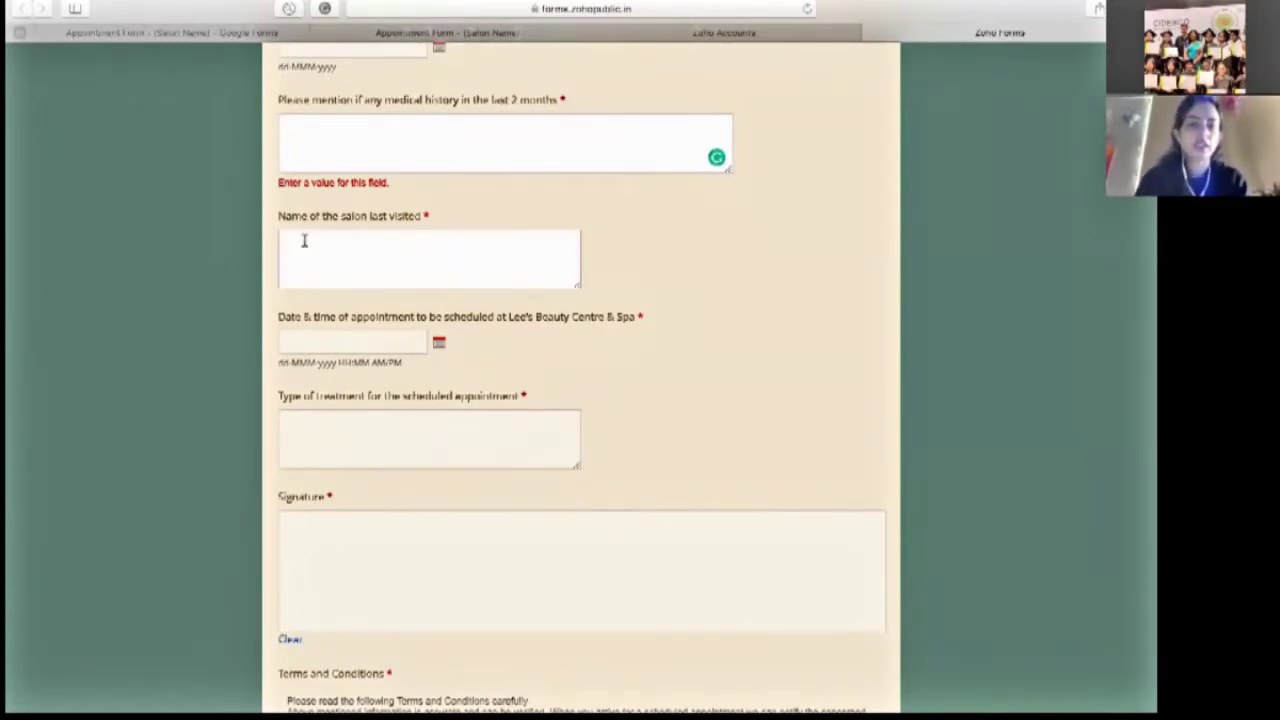
click(384, 260)
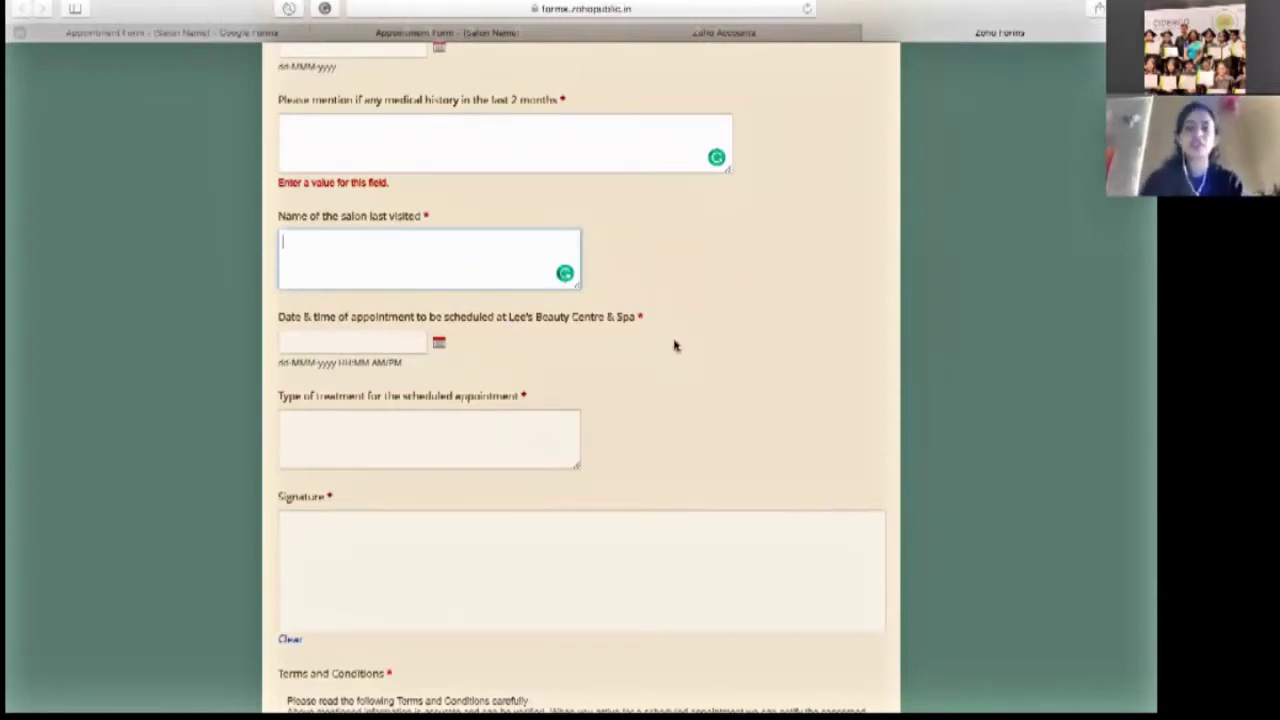
Choose 17 June 2020 as the appointment date at Lee's Beauty Centre & Spa.
click(439, 345)
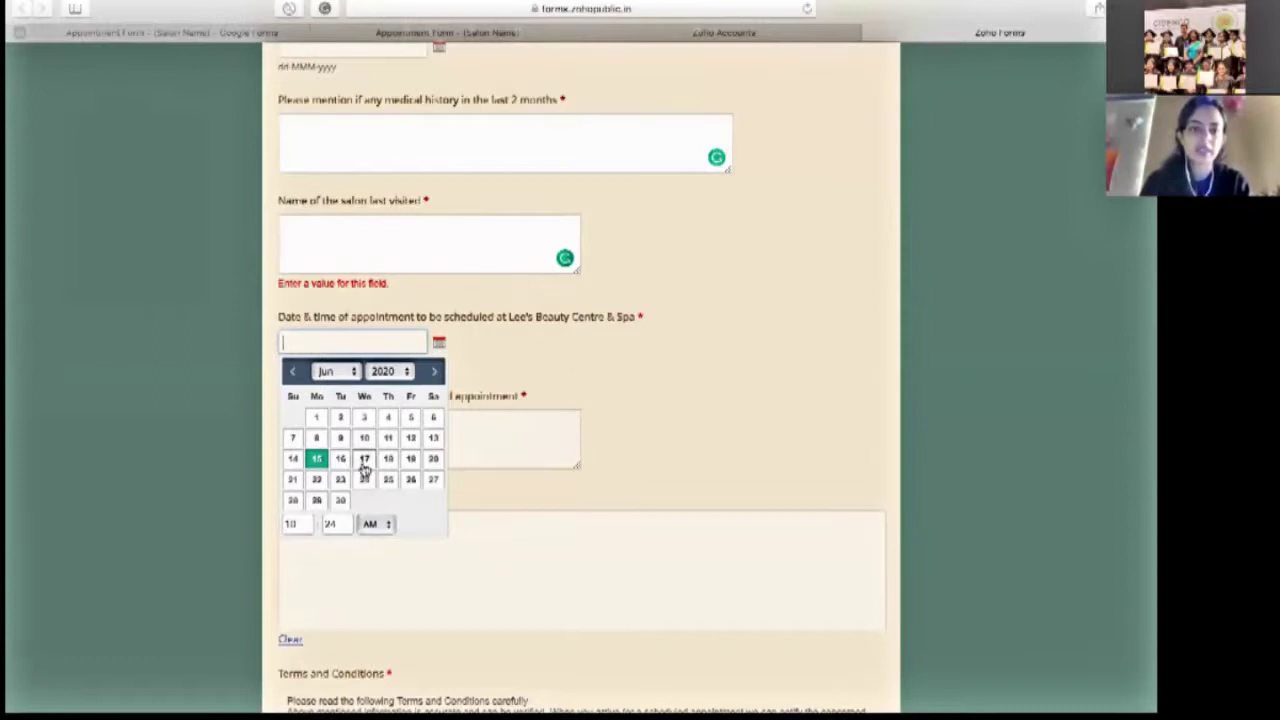
click(364, 462)
click(439, 328)
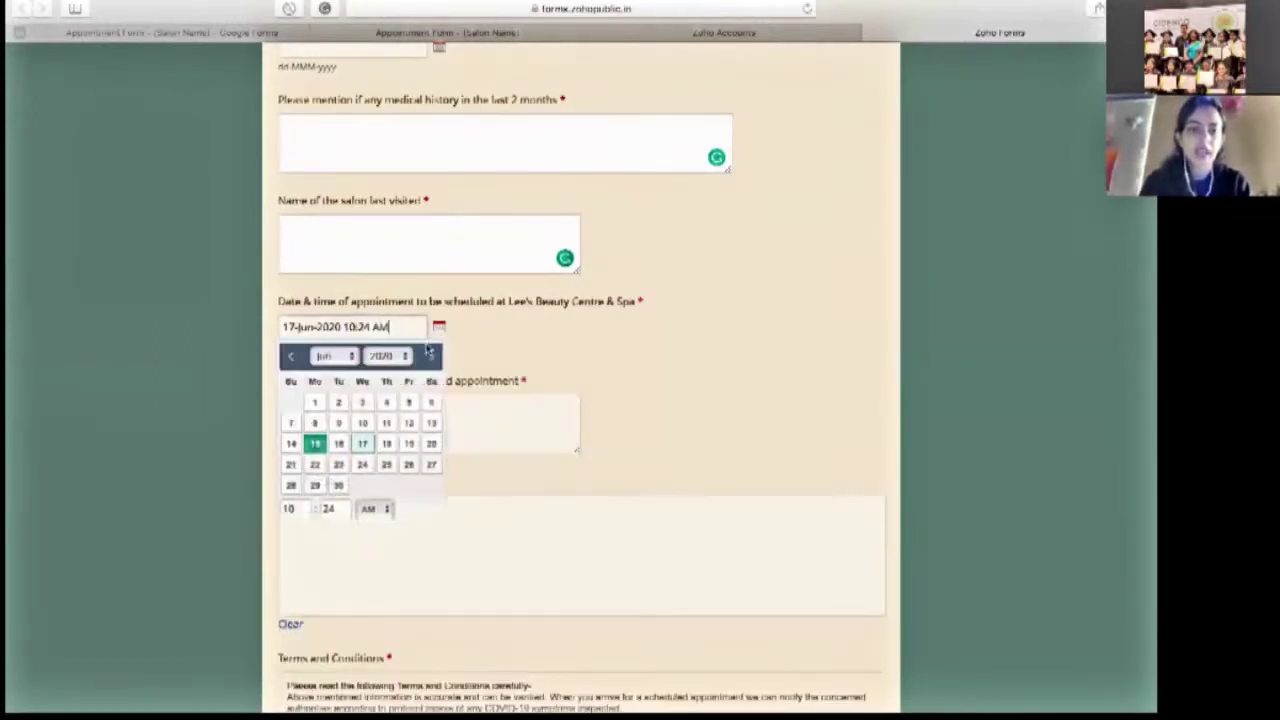
Set the appointment time to 5:00 PM and close the calendar.
click(306, 510)
key(BackSpace)
key(BackSpace)
text(5)
key(Tab)
key(BackSpace)
key(BackSpace)
text(00)
click(372, 510)
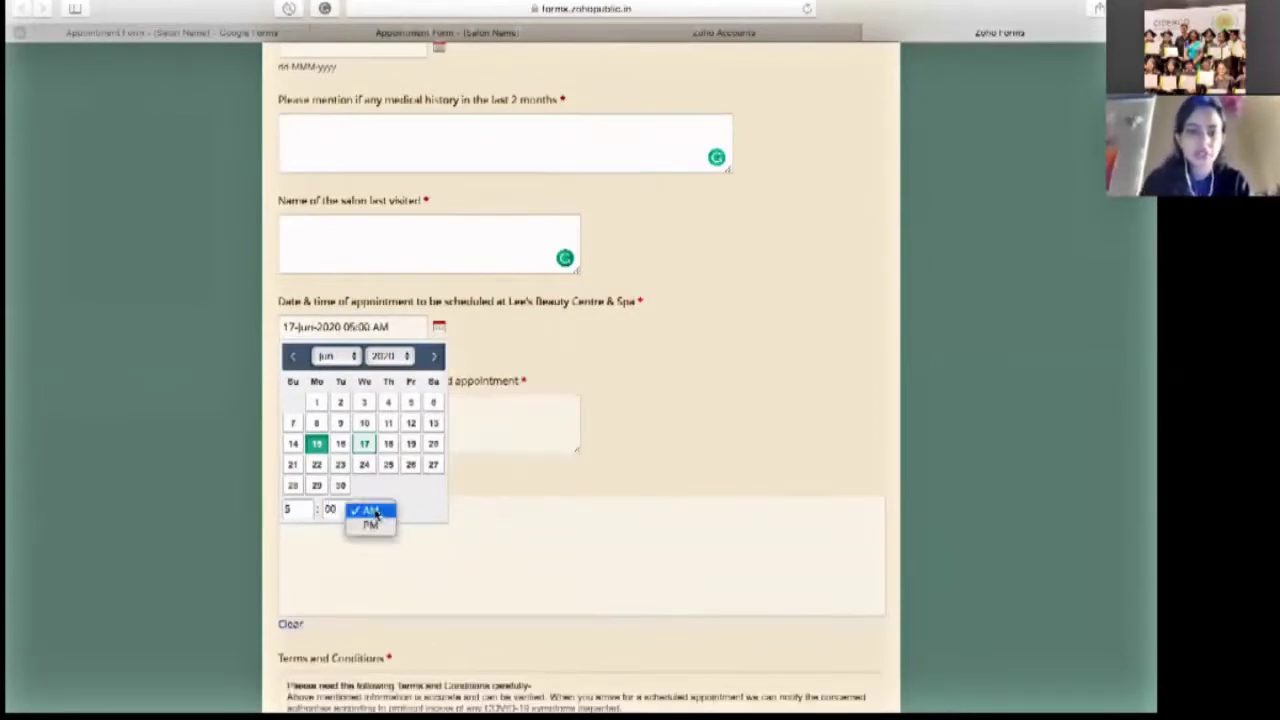
click(370, 526)
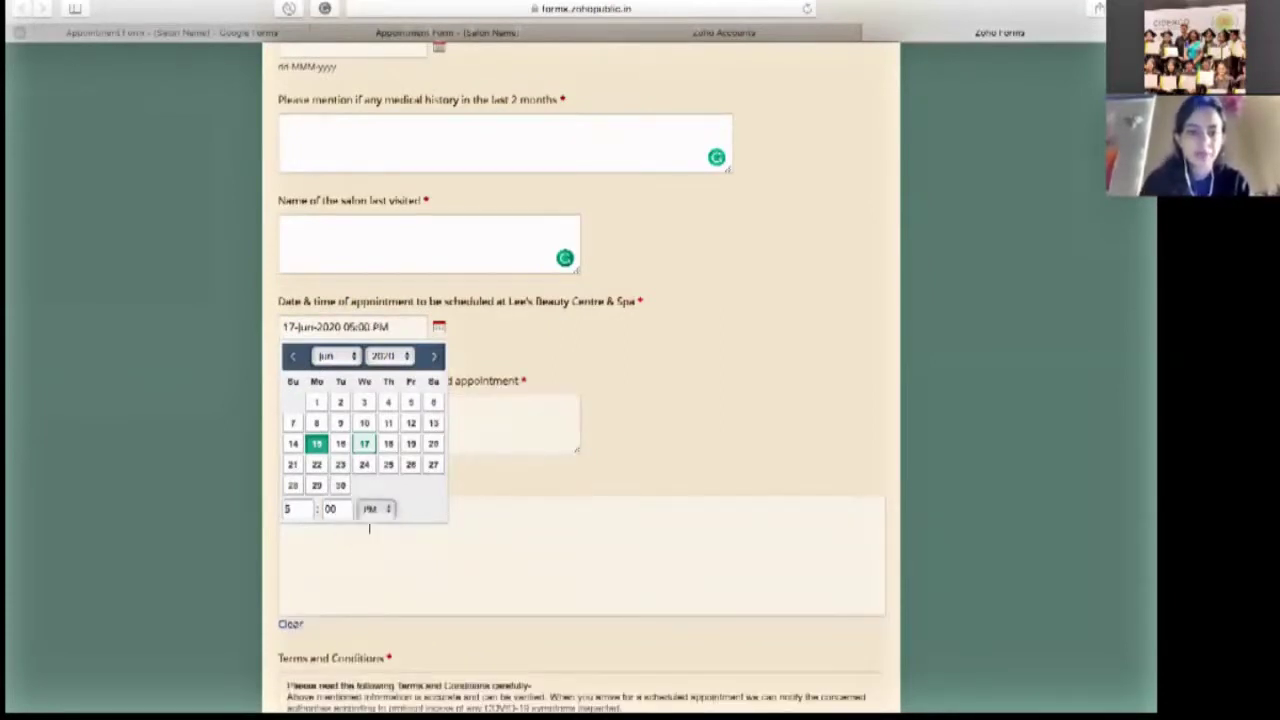
click(642, 407)
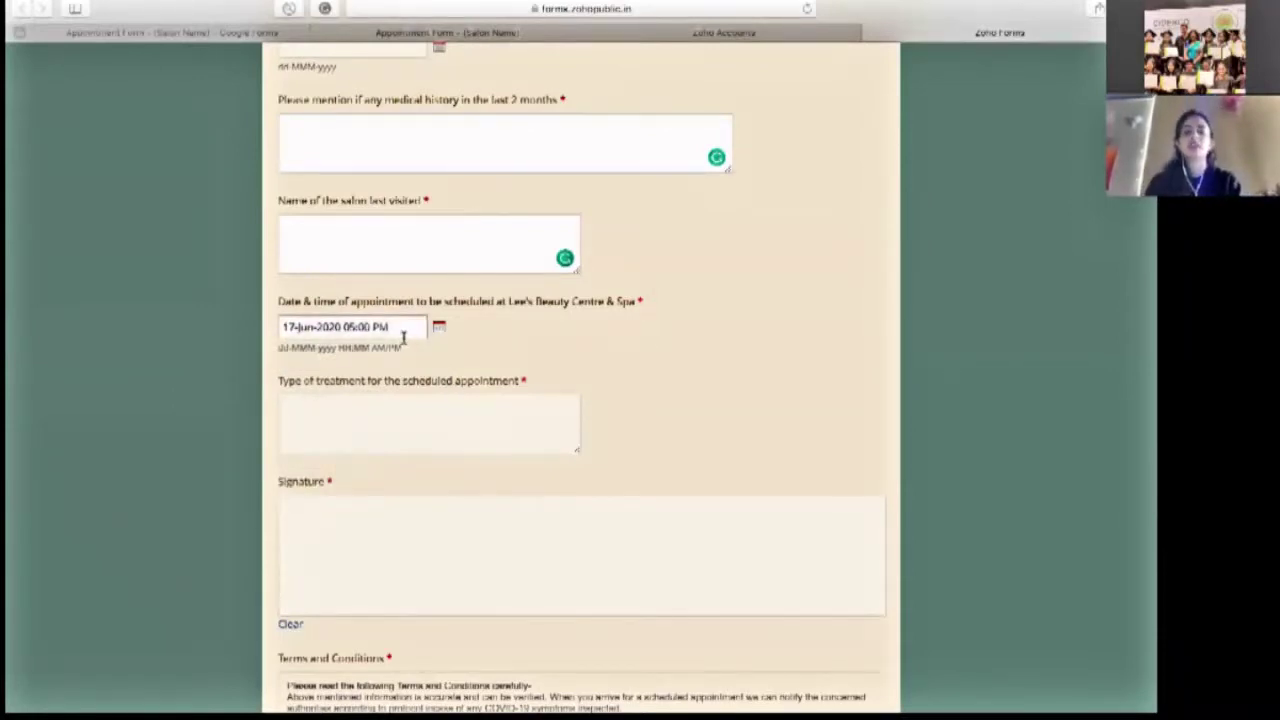
Look at the type of treatment question without filling it in.
click(366, 435)
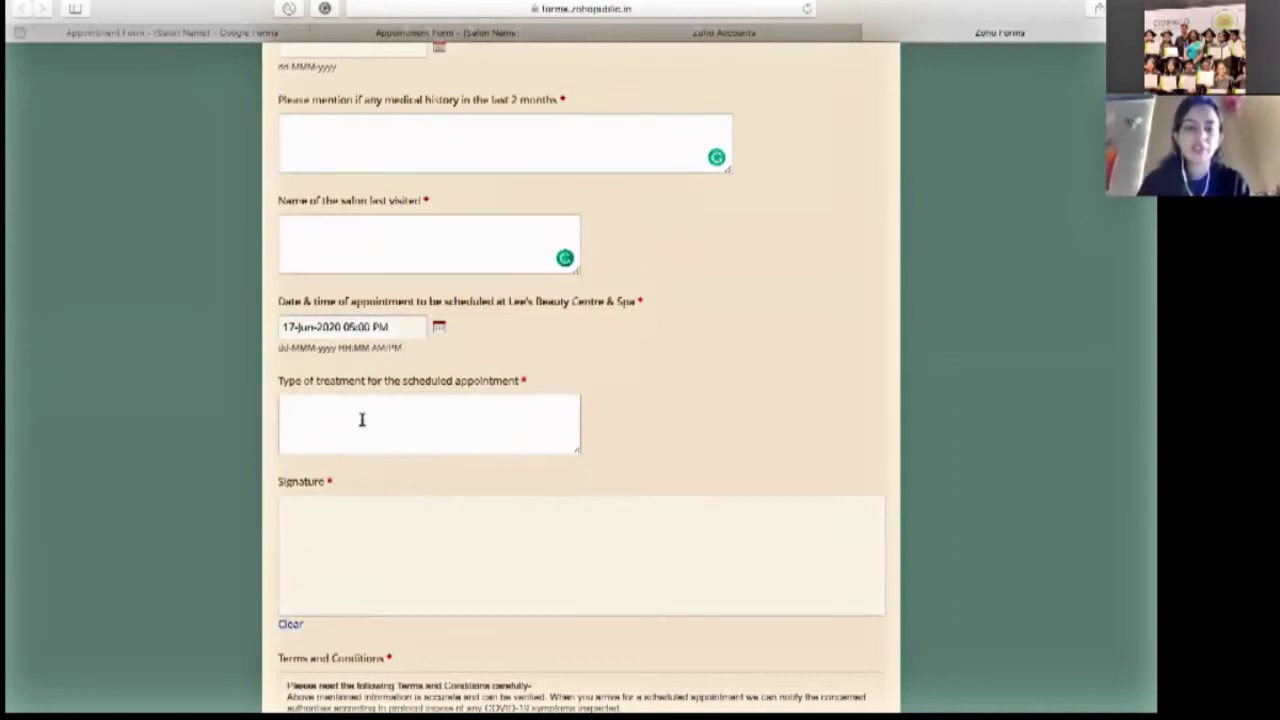
click(357, 494)
scroll(366, 474, down, 1)
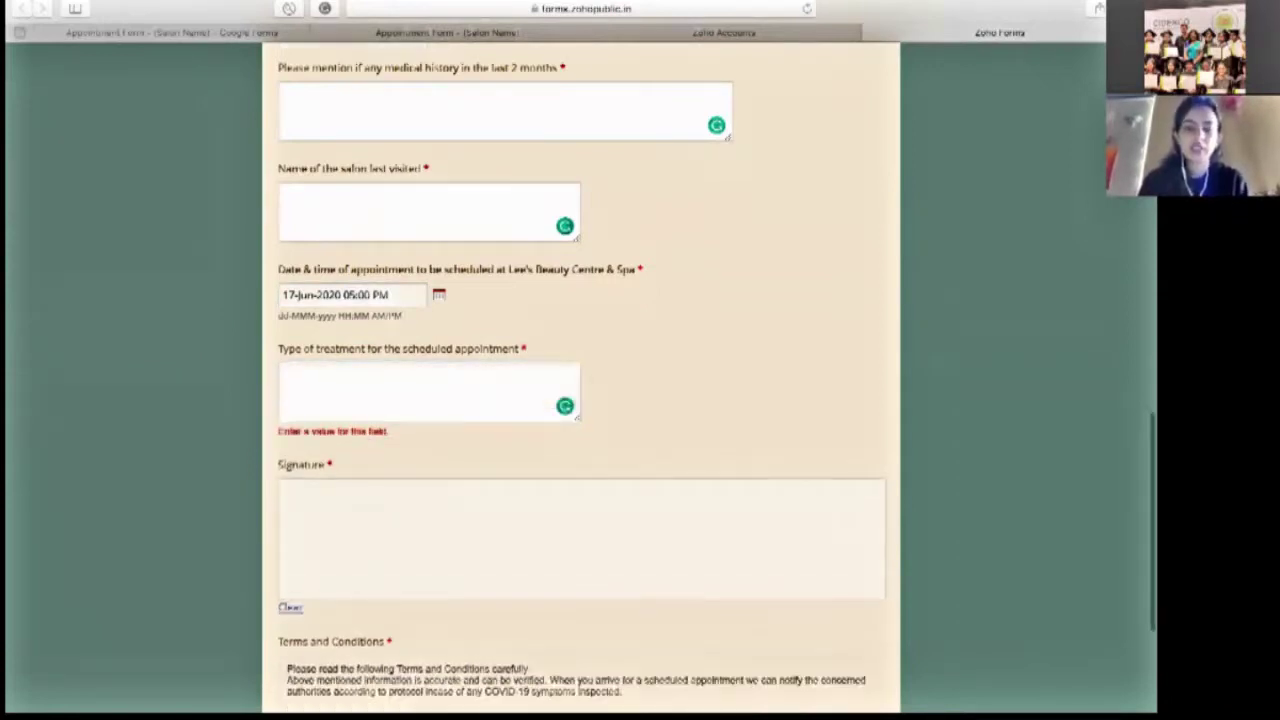
Draw a short handwritten sample signature in the Signature field.
scroll(580, 400, down, 2)
click(449, 452)
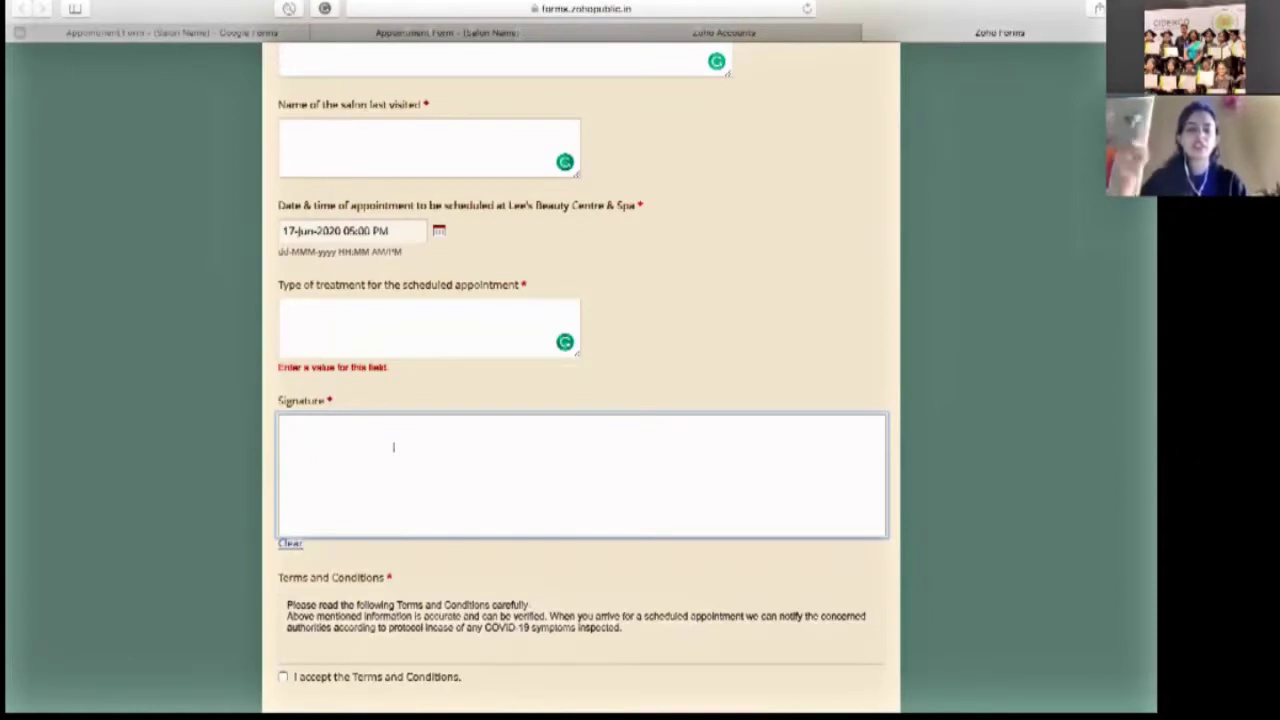
drag(393, 447, 436, 520)
mouse_move(358, 466)
mouse_down()
mouse_move(416, 447)
mouse_move(481, 511)
mouse_up()
mouse_move(448, 457)
mouse_down()
mouse_move(460, 484)
mouse_move(452, 458)
mouse_move(494, 478)
mouse_up()
mouse_move(494, 478)
mouse_down()
mouse_move(510, 485)
mouse_move(488, 529)
mouse_up()
Read the Terms and Conditions, try out their acceptance option and clear it again.
scroll(466, 563, down, 2)
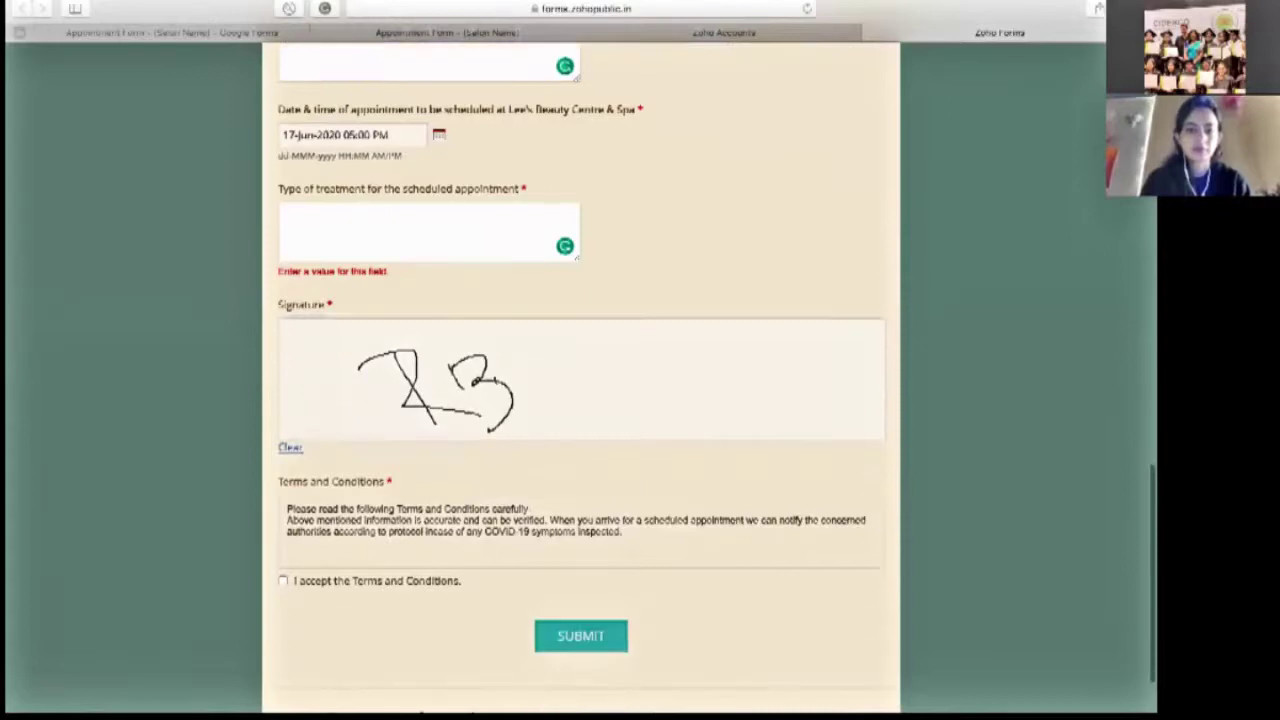
scroll(452, 557, down, 1)
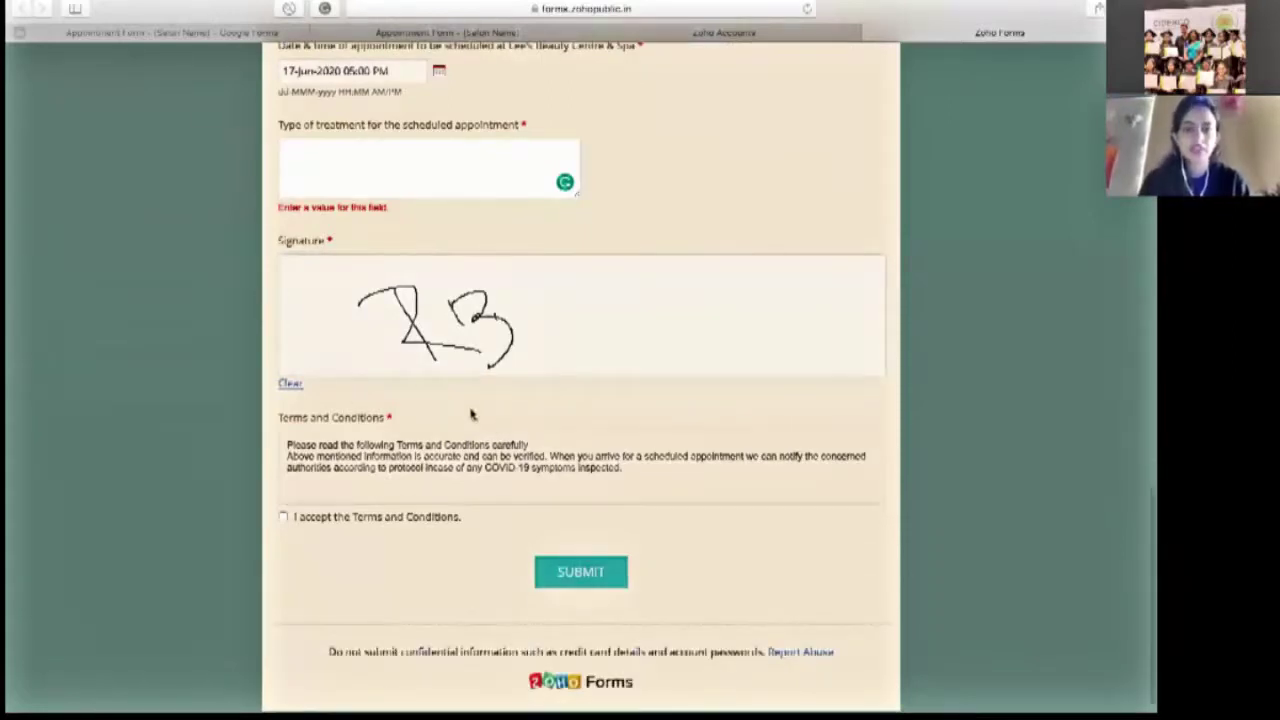
scroll(472, 414, down, 1)
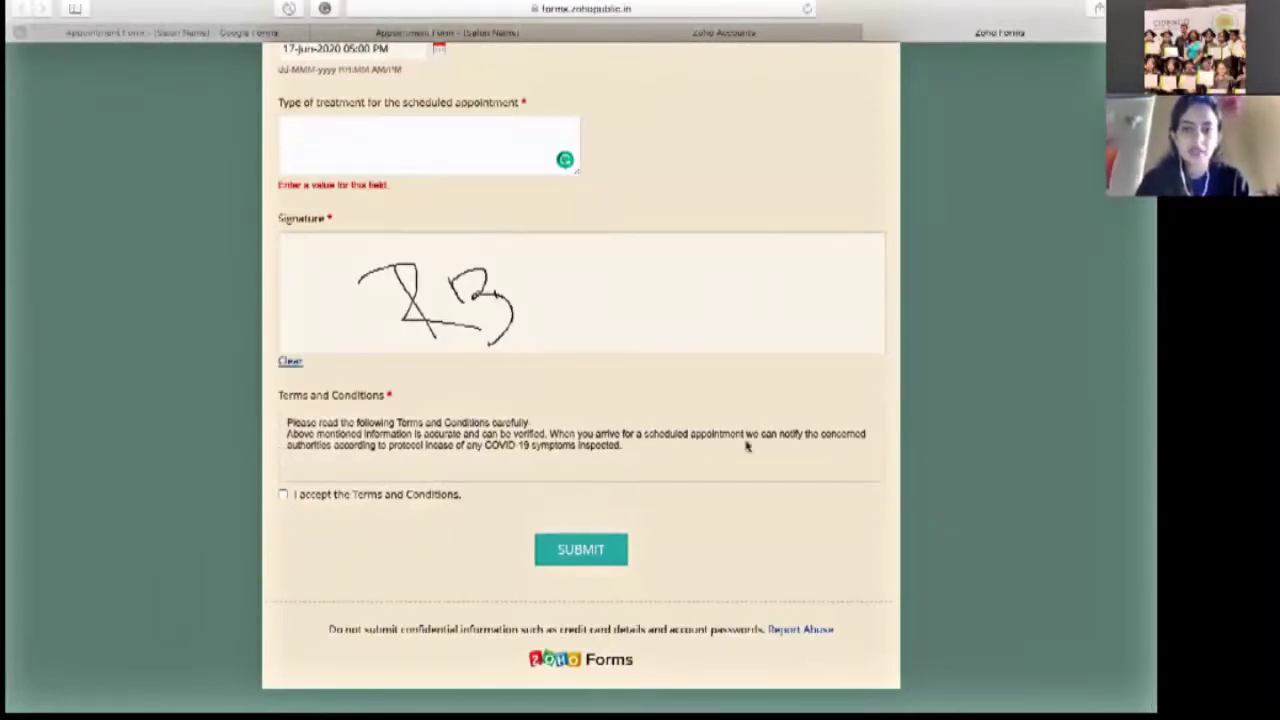
click(284, 500)
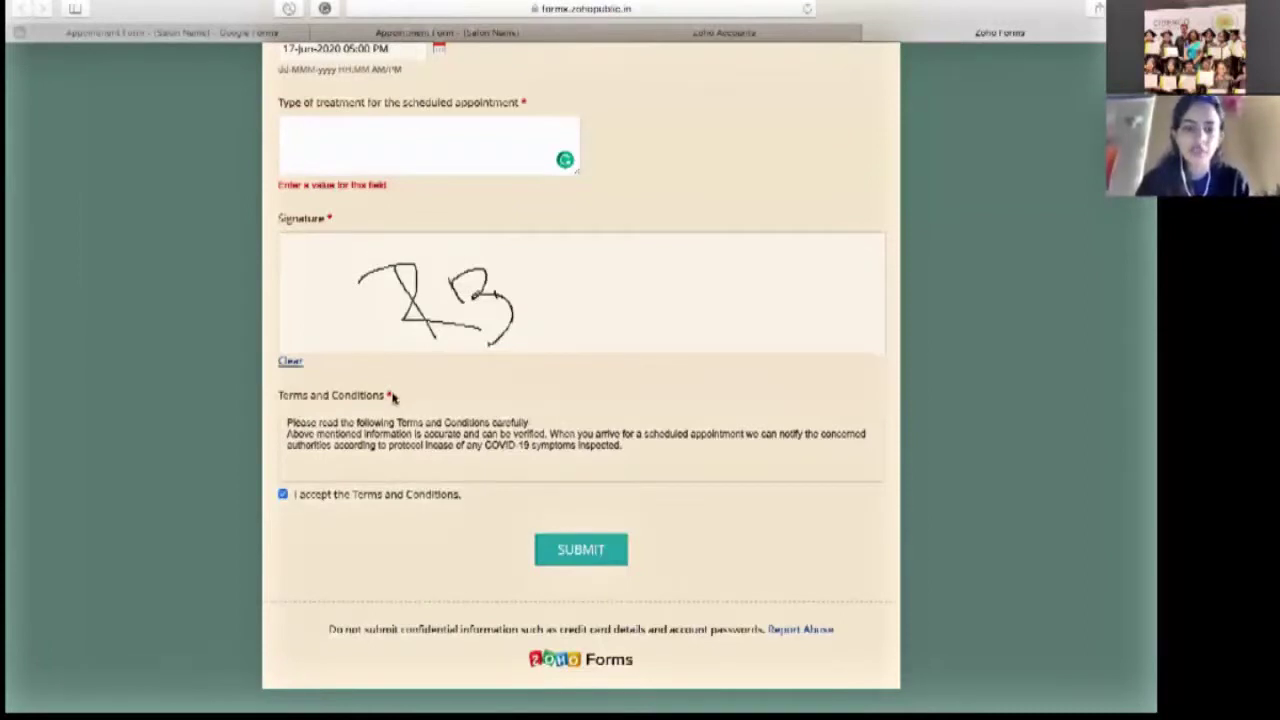
click(282, 496)
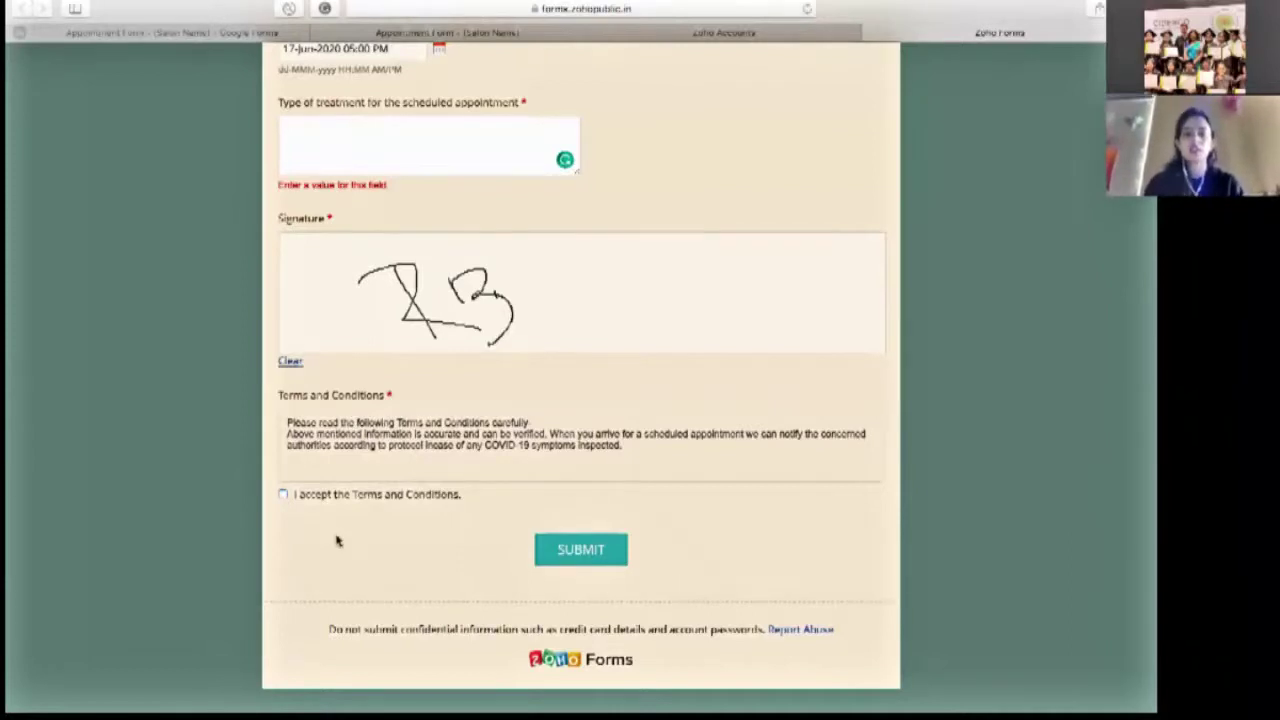
Review the form's questions again from the signature back up to the phone field.
scroll(336, 541, up, 4)
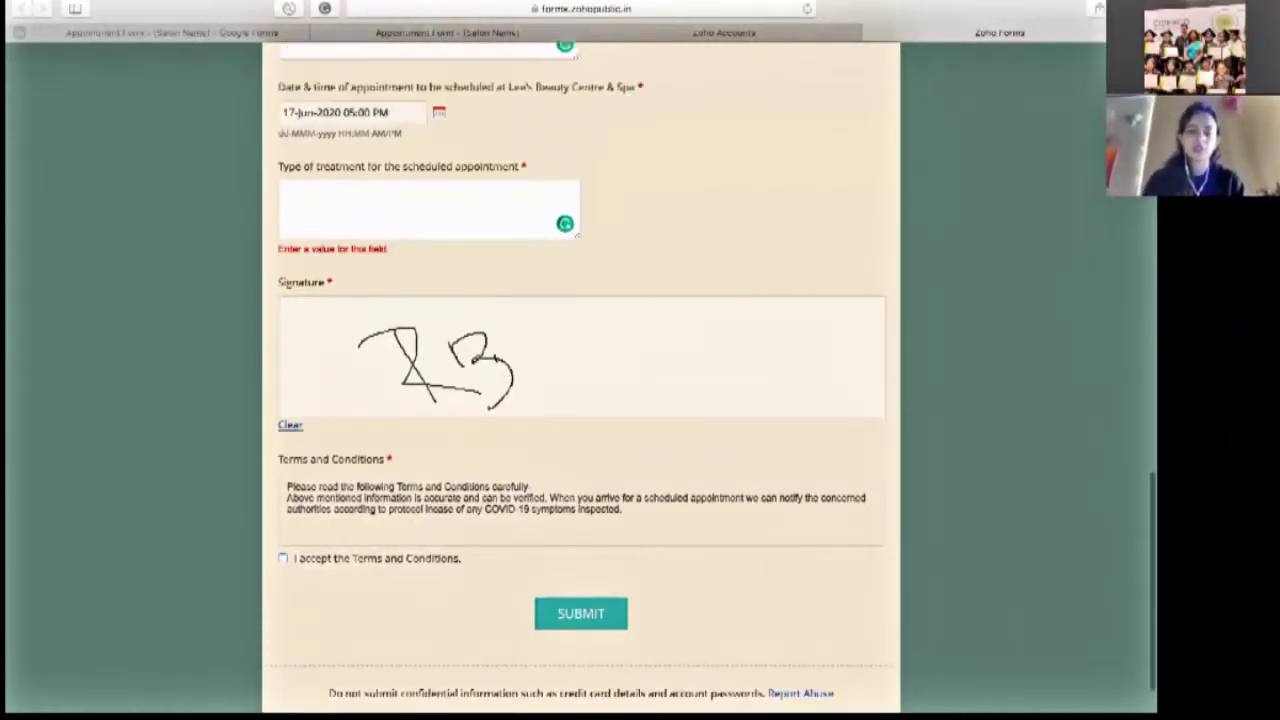
scroll(581, 400, up, 3)
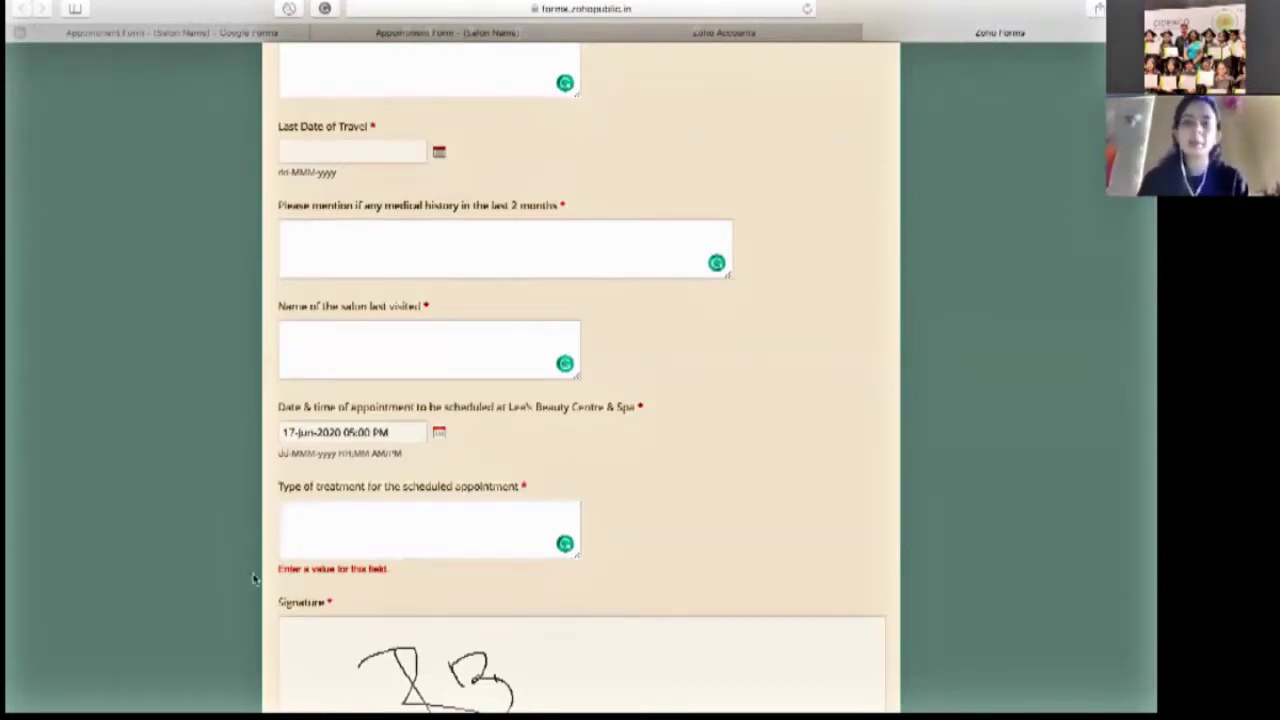
scroll(751, 475, up, 5)
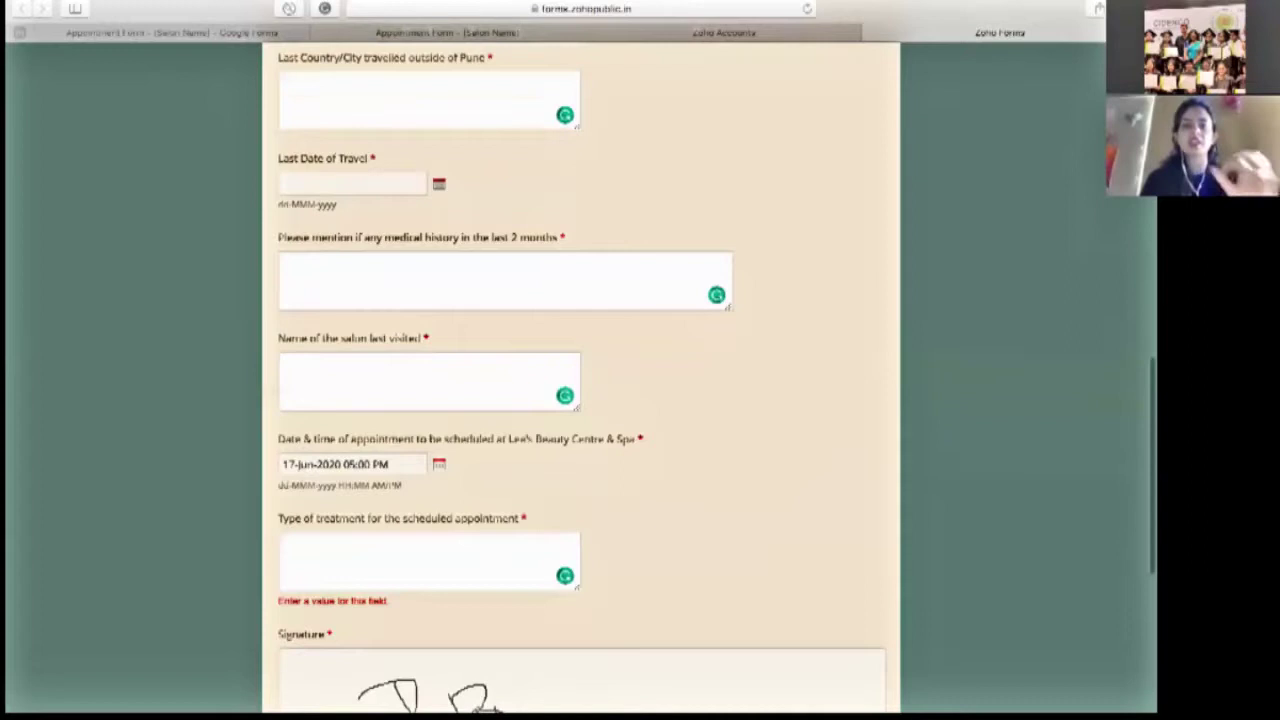
scroll(751, 475, up, 15)
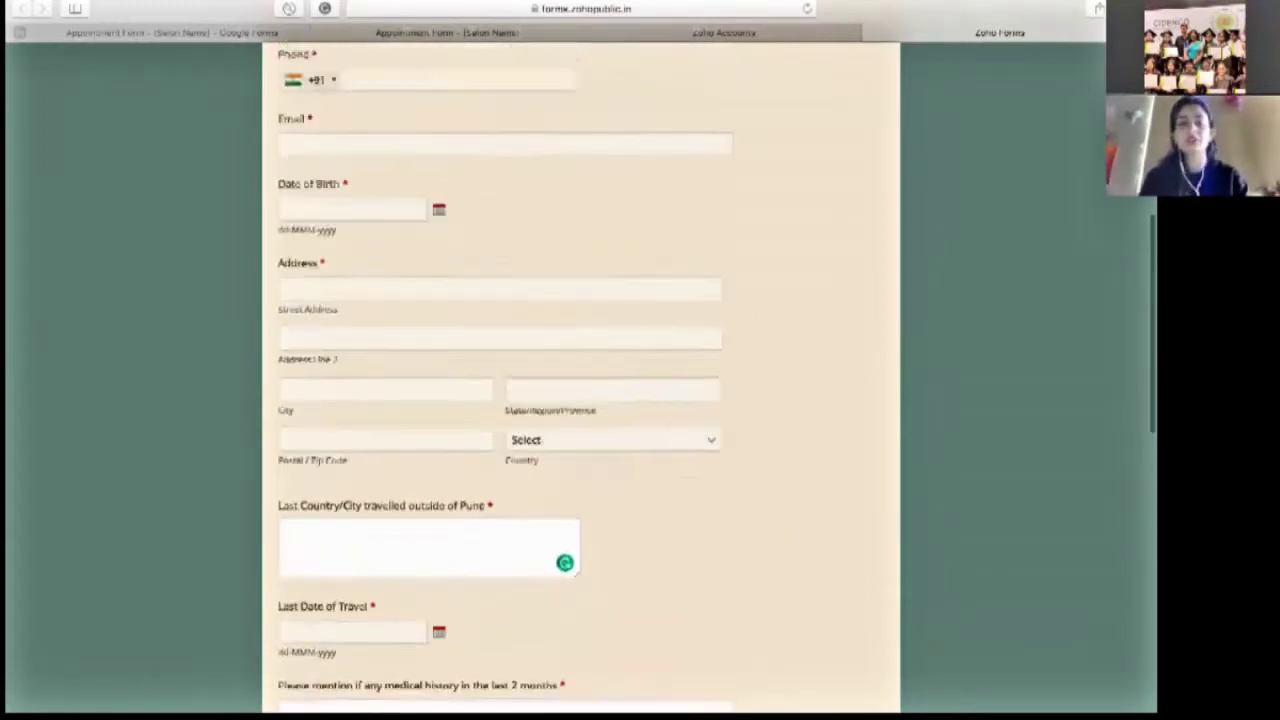